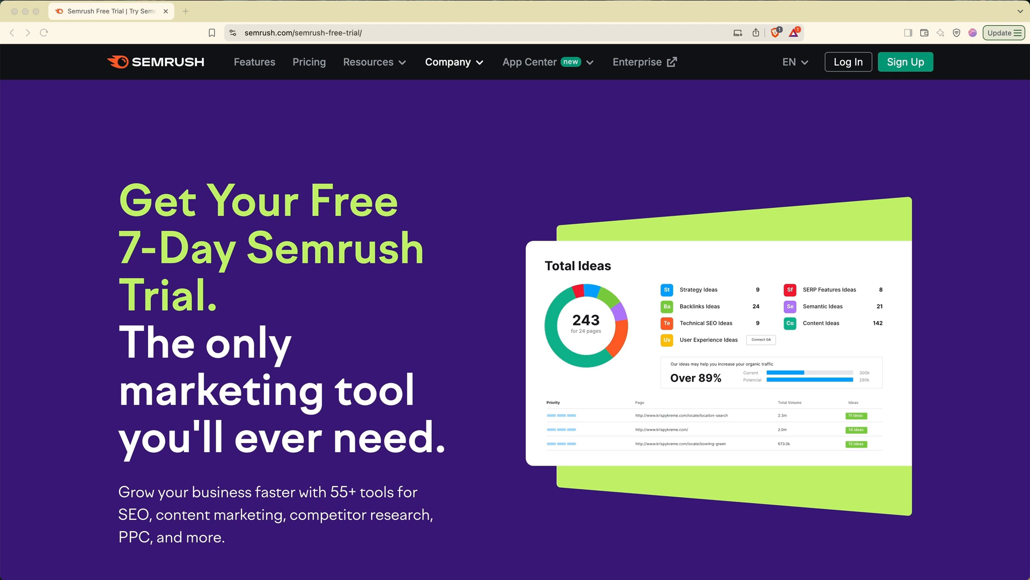
# - Scroll the Metics Media partner page and start the 14-day PRO trial sign-up
pyautogui.scroll(-3, 515, 483)
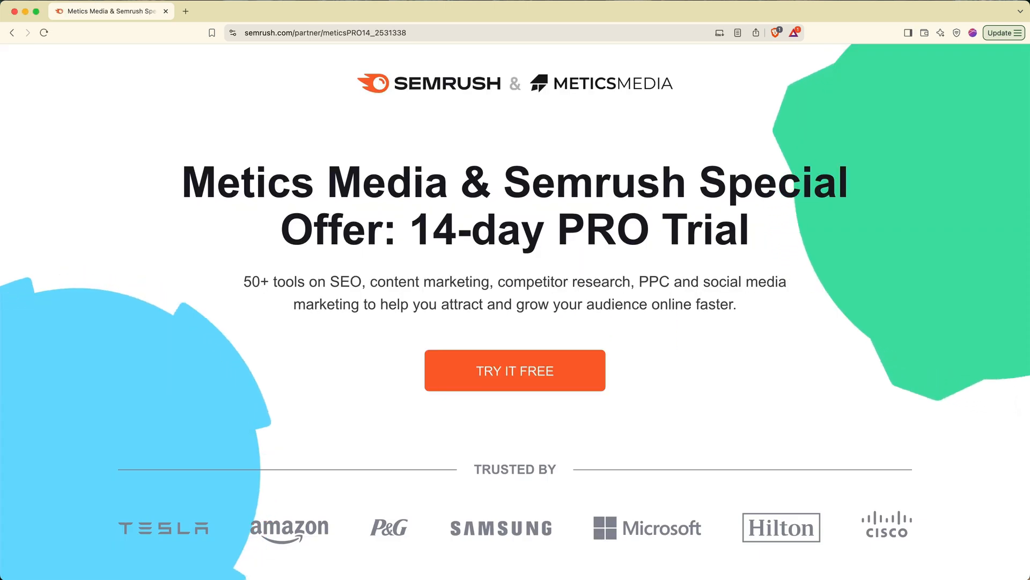
pyautogui.click(569, 375)
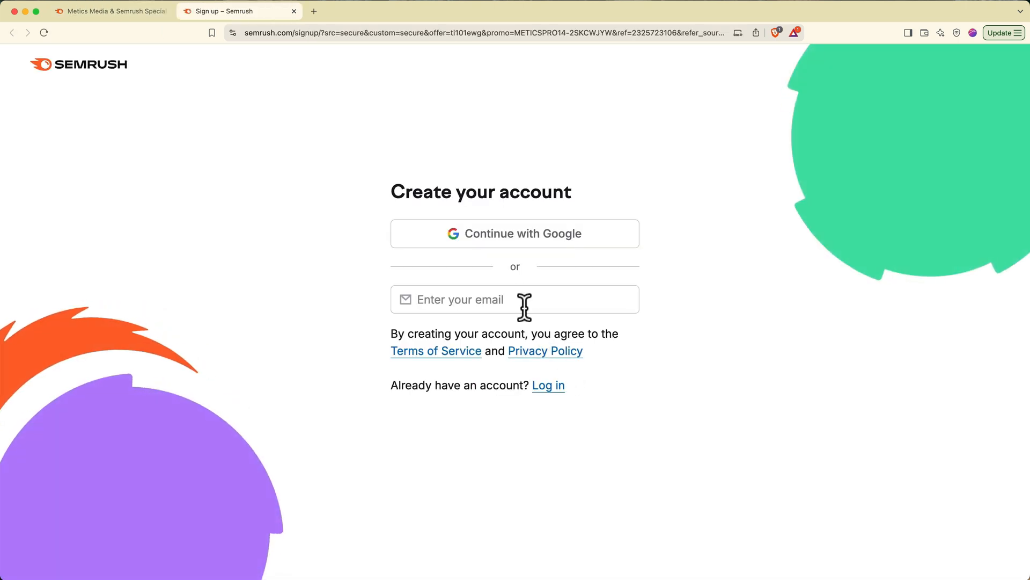
# - Fill in the Semrush sign-up form with the account e-mail and password
pyautogui.click(524, 307)
pyautogui.press('Tab')
pyautogui.write('M')
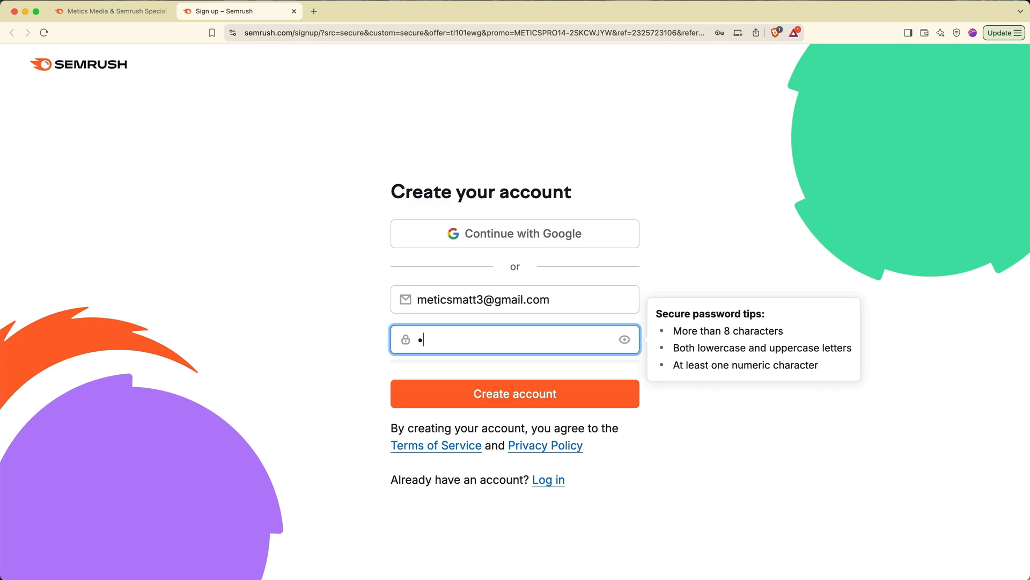
pyautogui.write('••••••••')
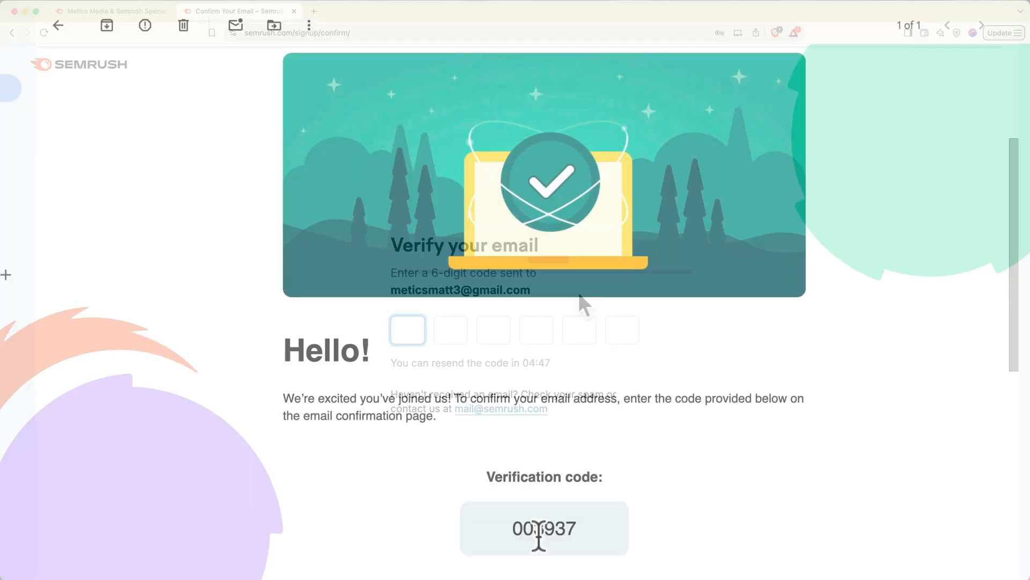
# - Copy the verification code from the Gmail message and paste it into the verify boxes
pyautogui.doubleClick(538, 529)
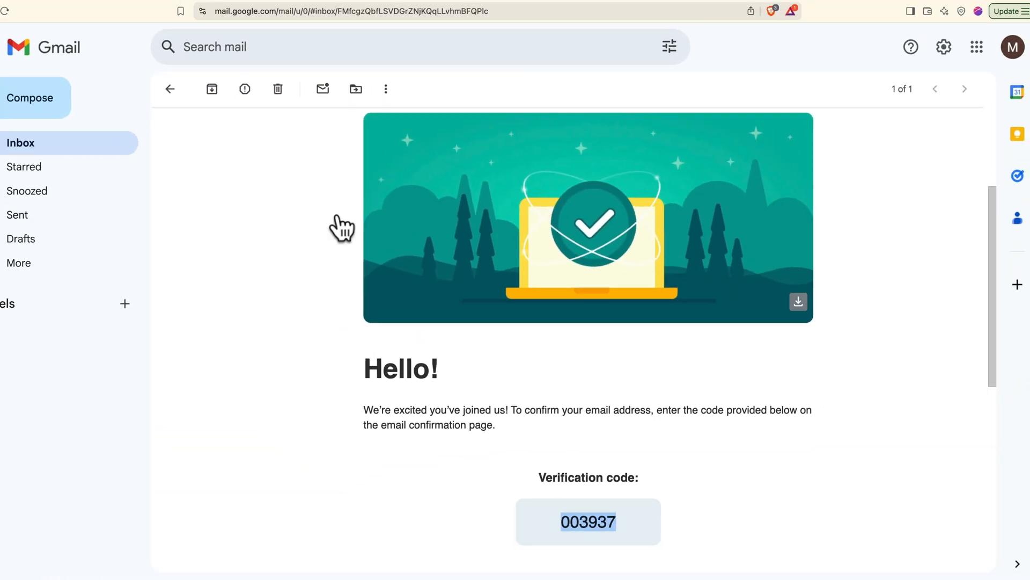
pyautogui.click(254, 11)
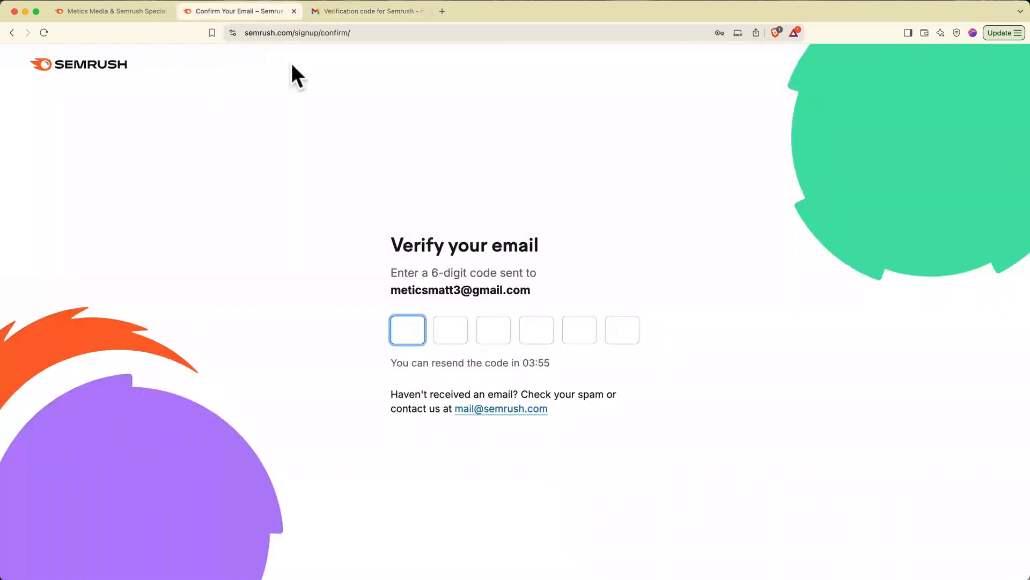
pyautogui.click(404, 329)
pyautogui.press('super+v')
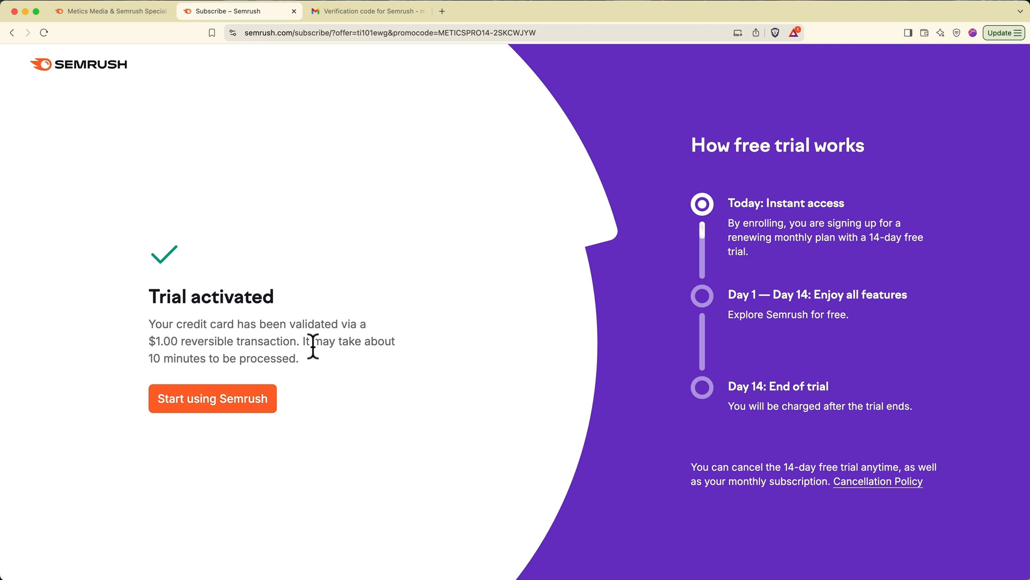
# - Enter Semrush after trial activation and create a project for onceuponacoconut.com
pyautogui.click(251, 400)
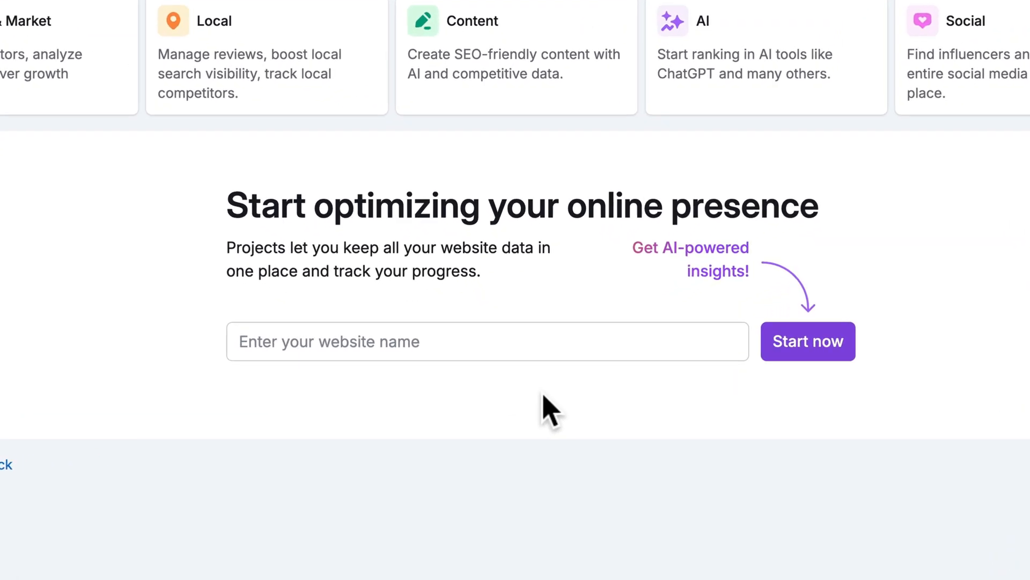
pyautogui.click(533, 348)
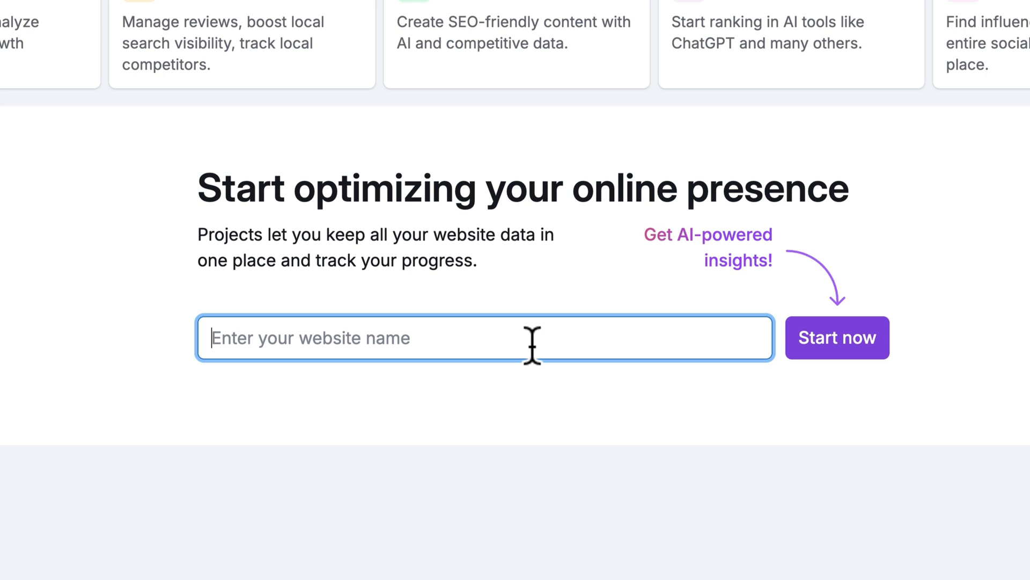
pyautogui.write('onceuponacoco')
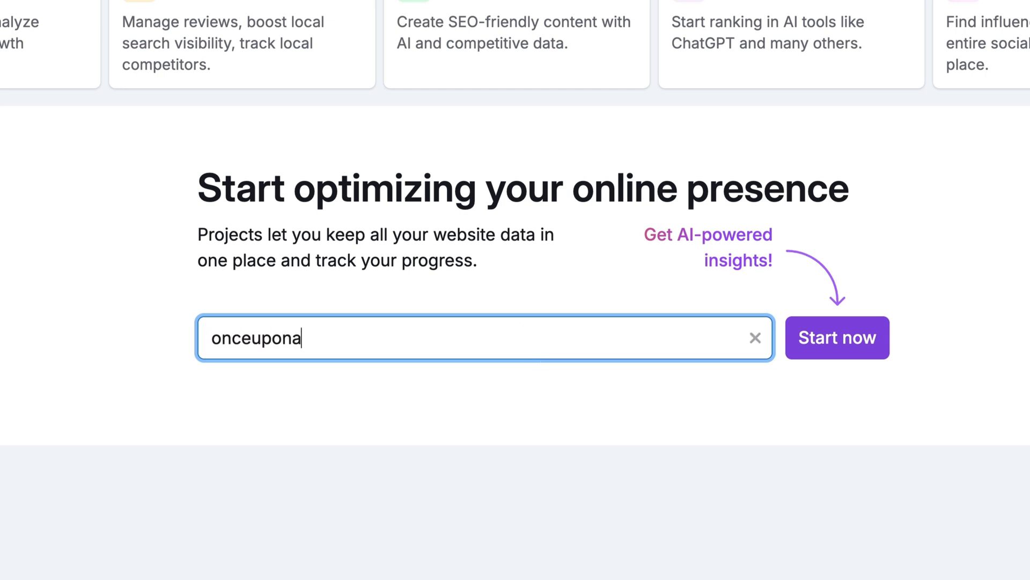
pyautogui.write('nut.com')
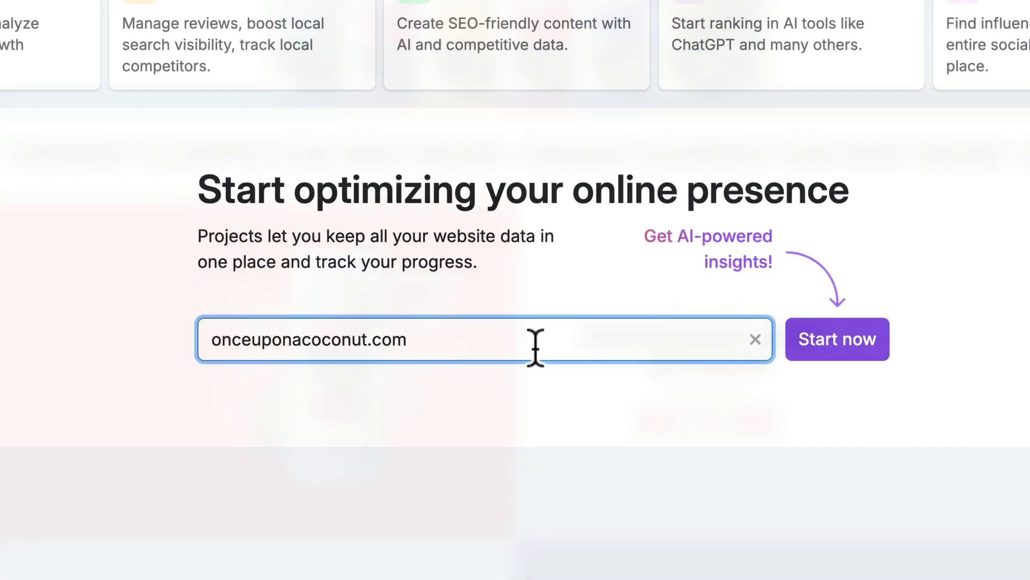
pyautogui.click(807, 343)
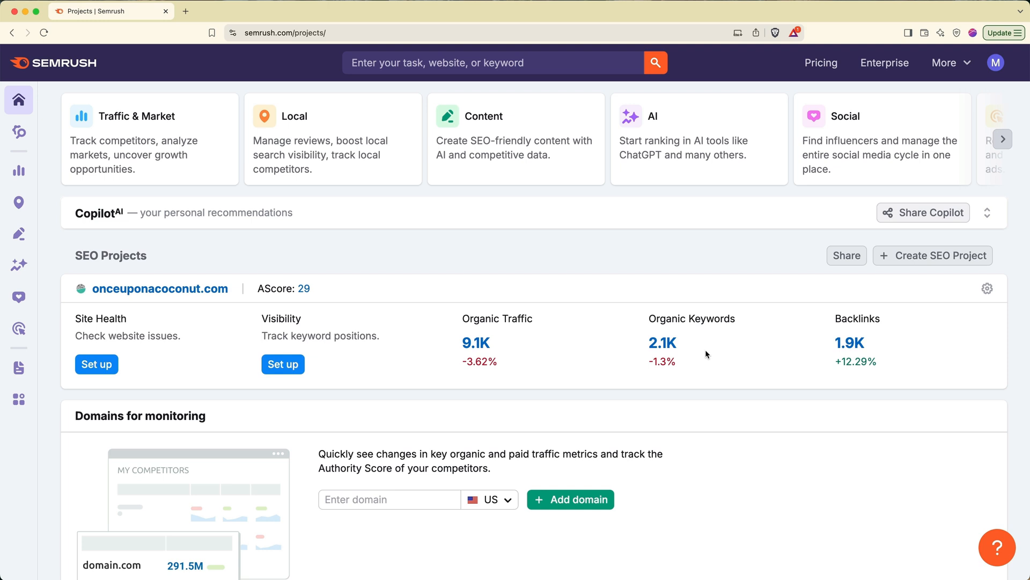
pyautogui.click(990, 213)
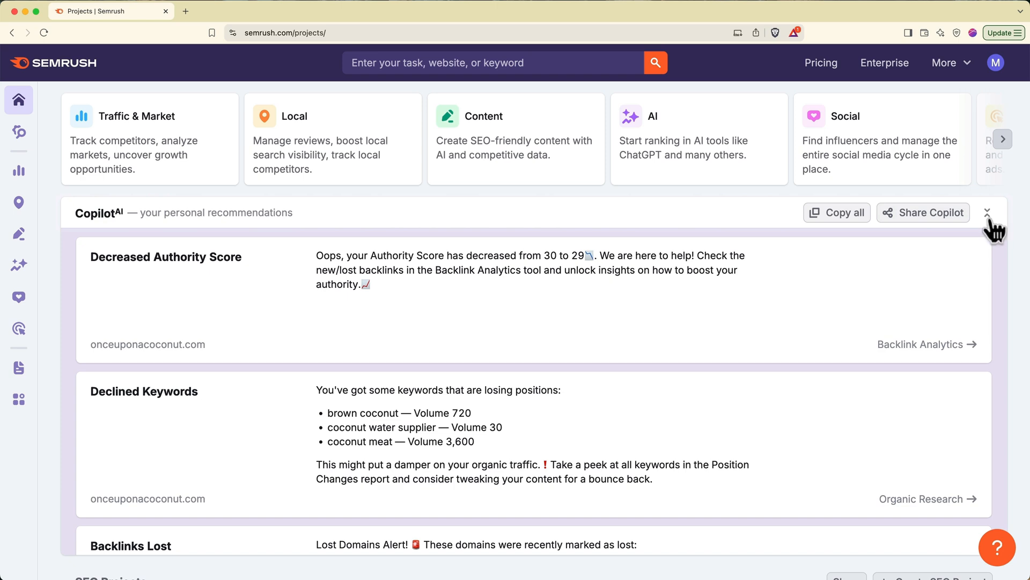
pyautogui.click(989, 215)
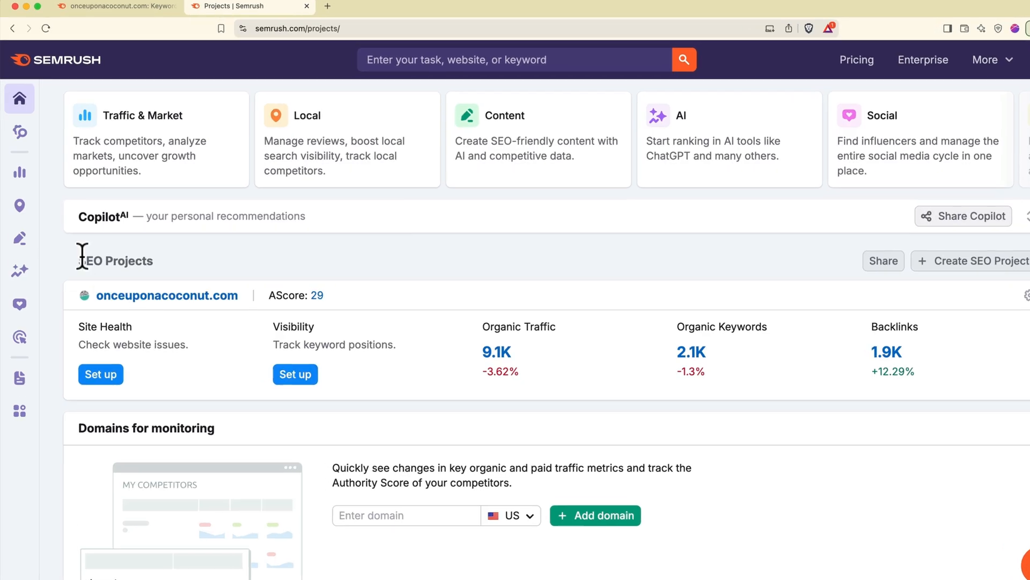
# - Run Domain Overview from the SEO sidebar for onceuponacoconut.com
pyautogui.moveTo(19, 131)
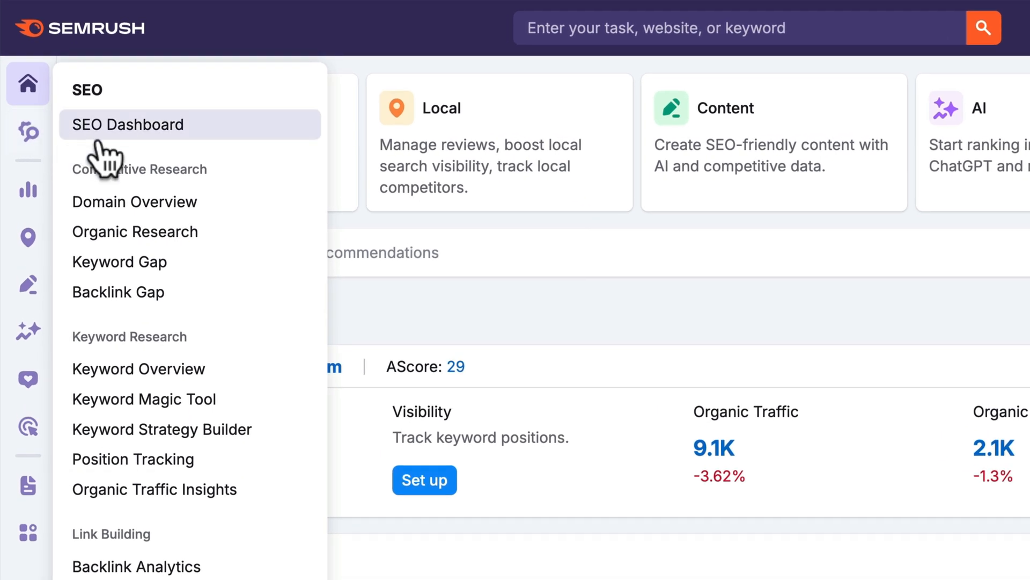
pyautogui.click(149, 212)
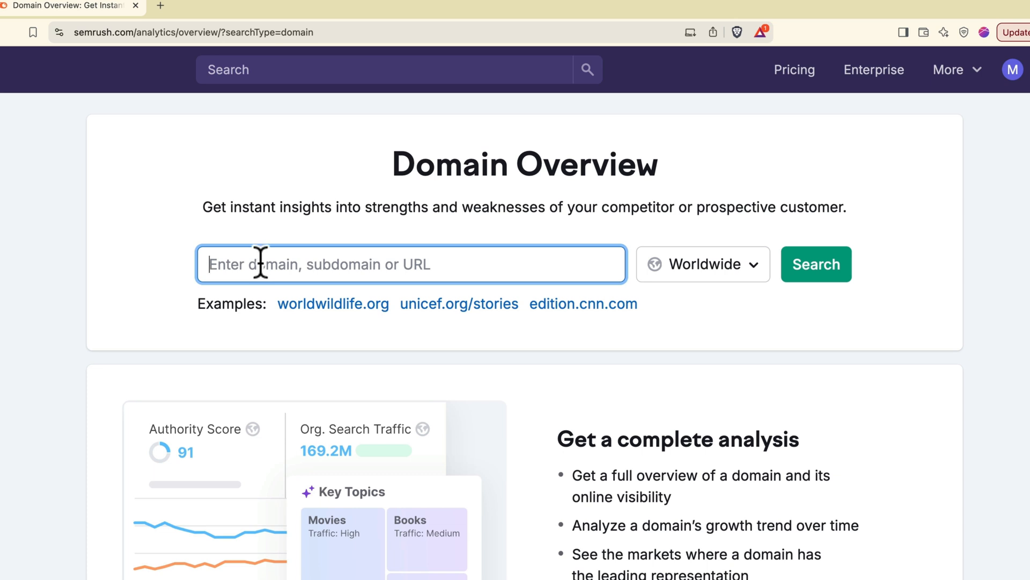
pyautogui.write('onceuponacoconut.com')
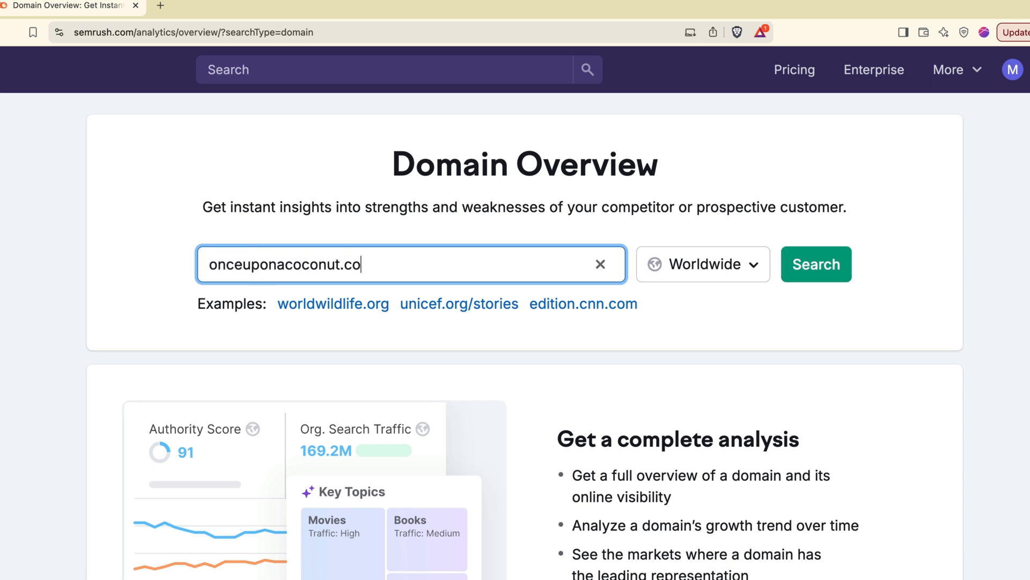
pyautogui.click(812, 278)
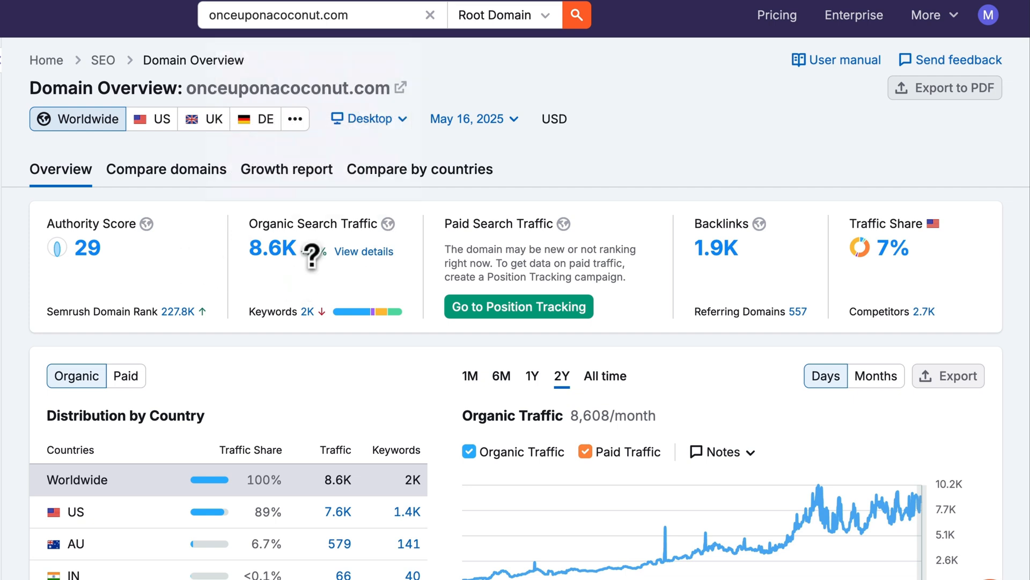
pyautogui.moveTo(313, 253)
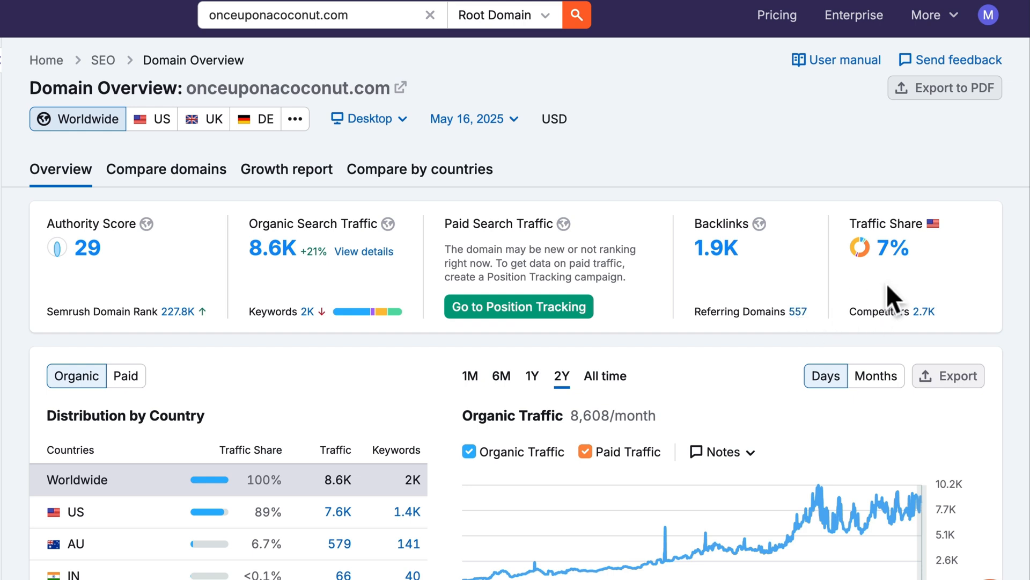
pyautogui.scroll(-3, 886, 283)
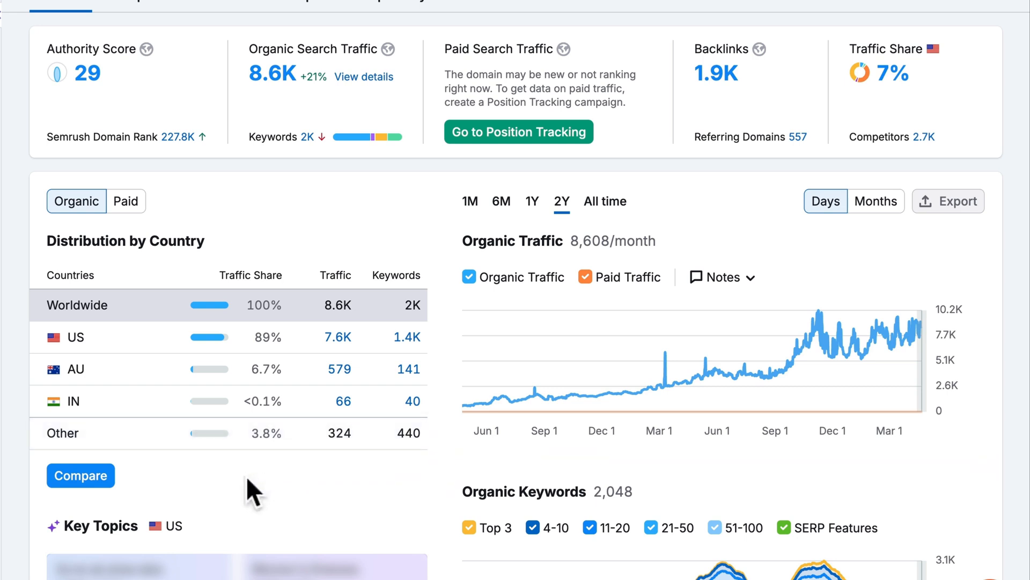
pyautogui.scroll(-6, 247, 476)
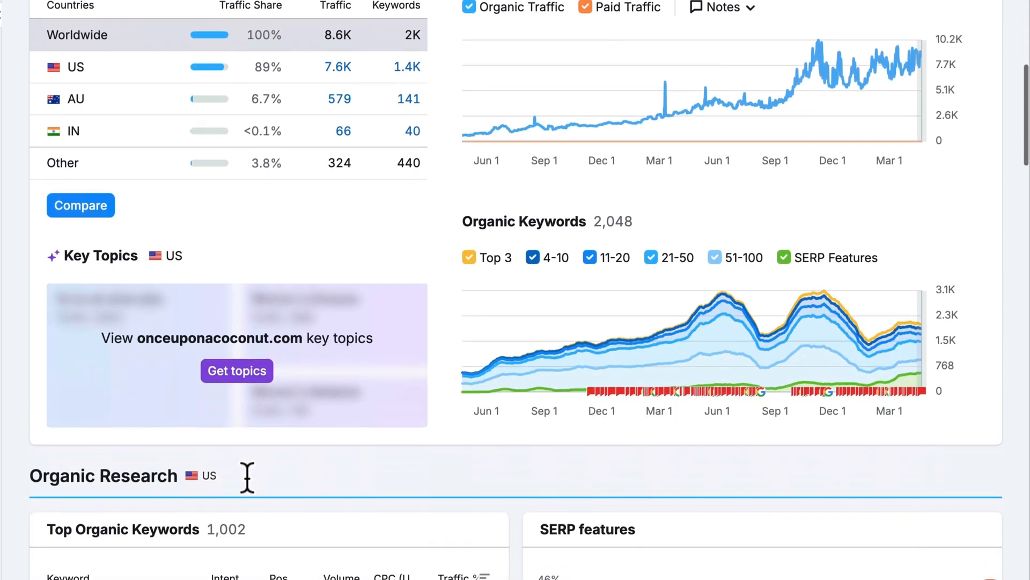
pyautogui.scroll(-6, 246, 476)
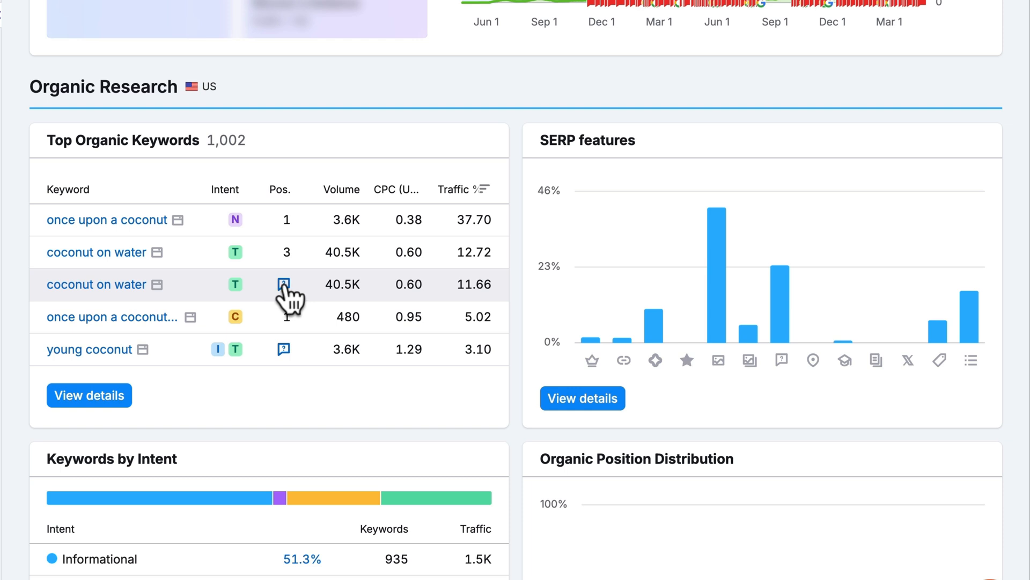
pyautogui.scroll(-5, 285, 287)
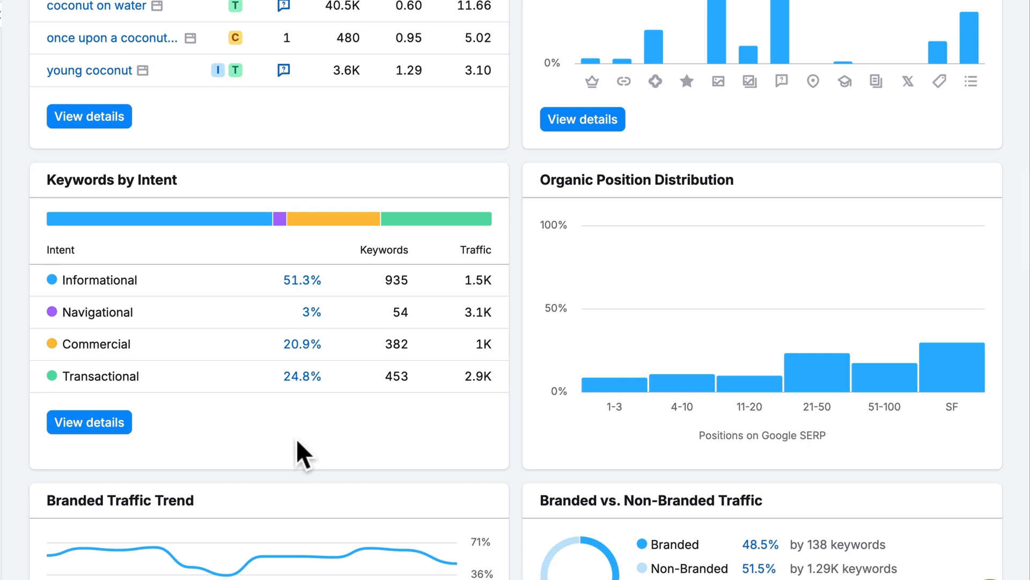
pyautogui.scroll(-10, 296, 439)
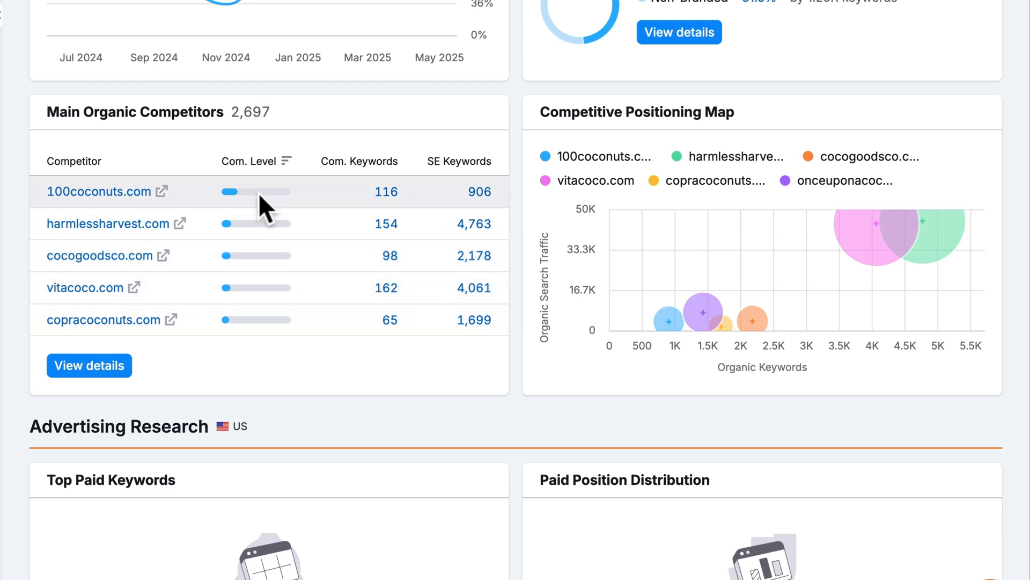
pyautogui.moveTo(256, 191)
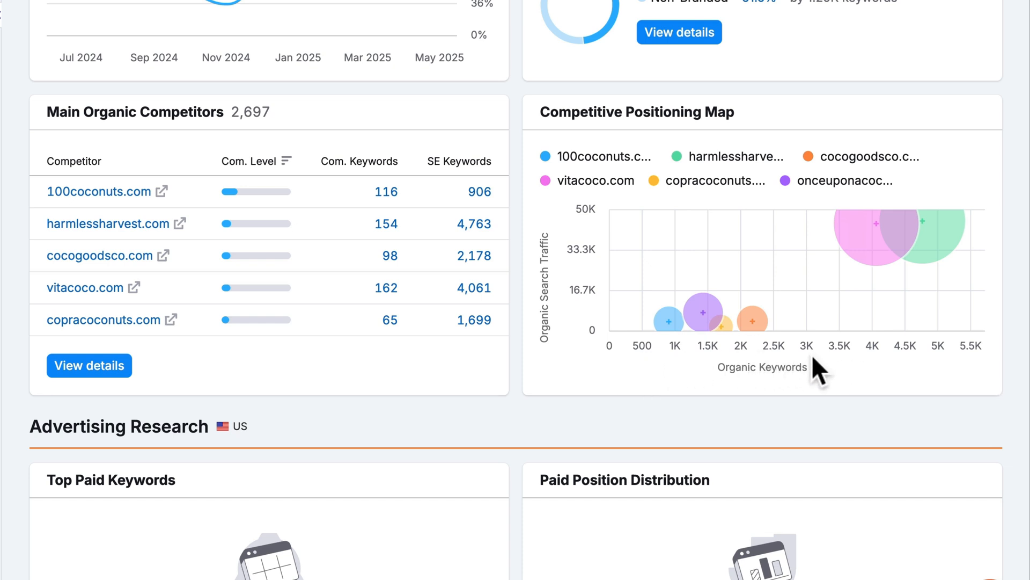
pyautogui.moveTo(848, 249)
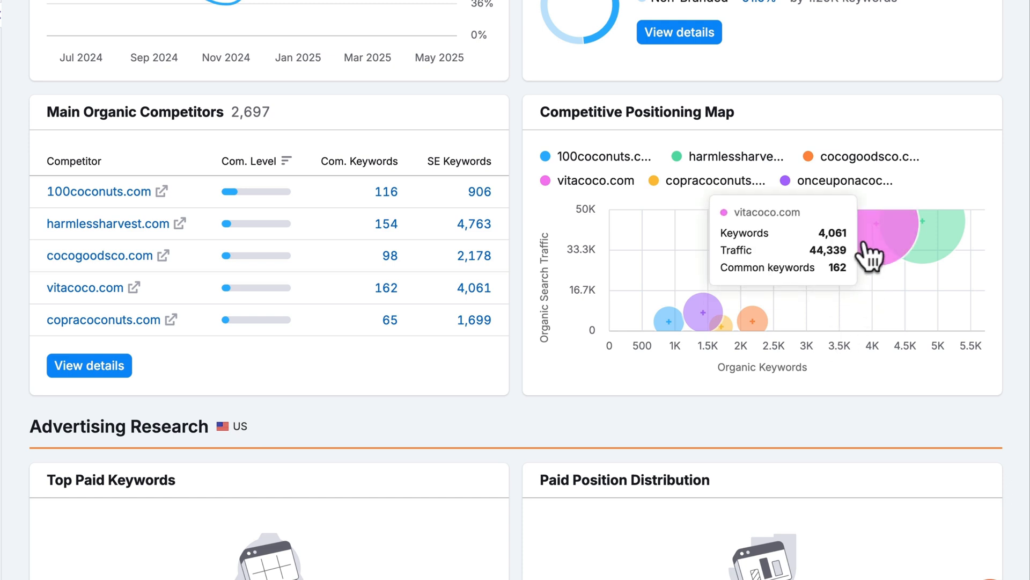
pyautogui.moveTo(947, 239)
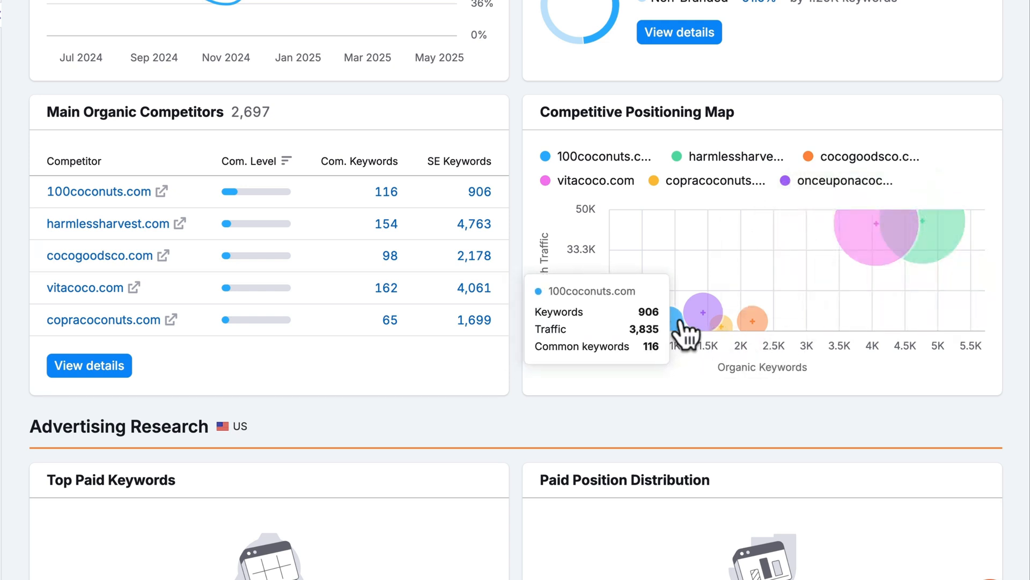
pyautogui.moveTo(756, 322)
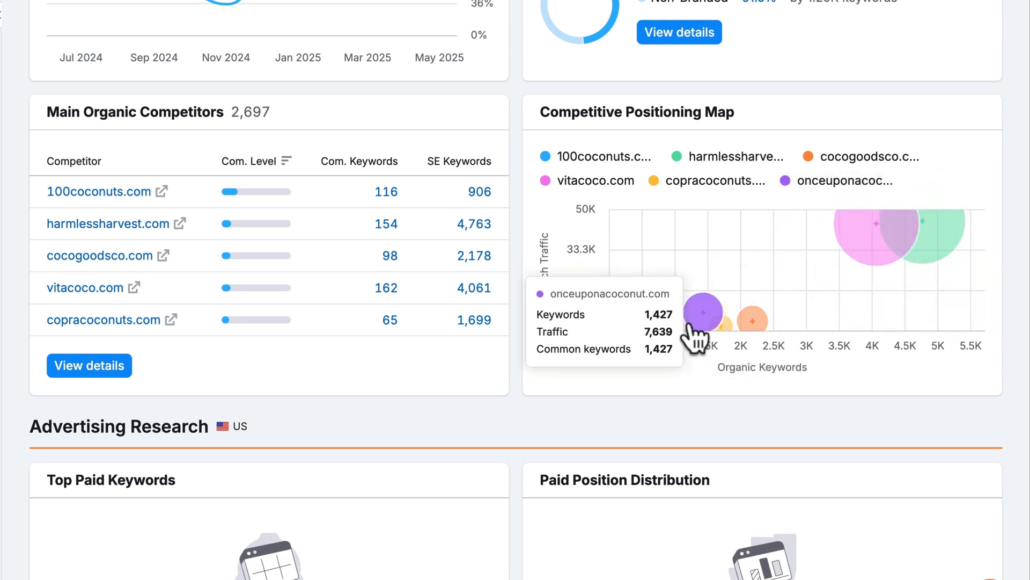
pyautogui.moveTo(673, 324)
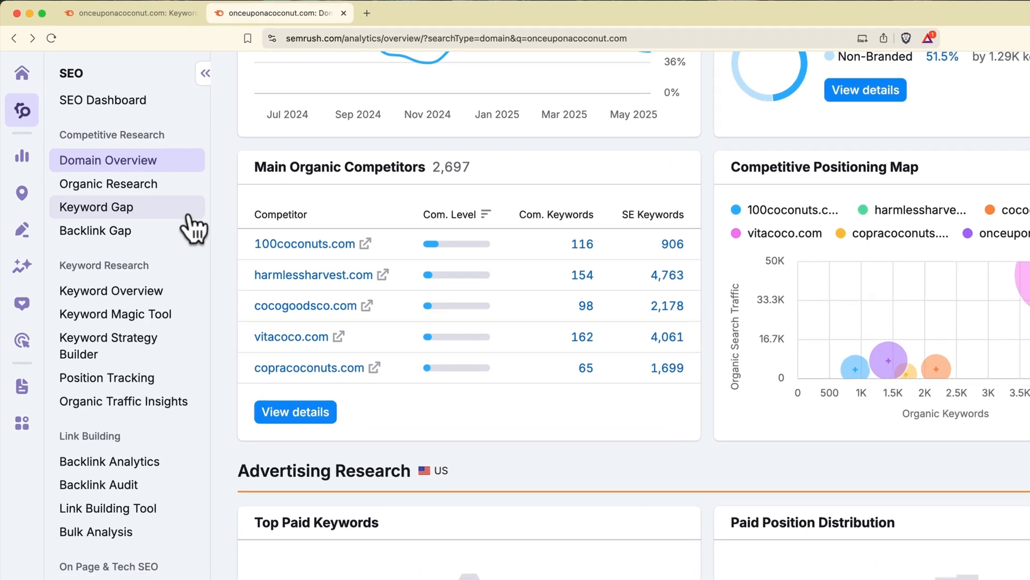
# - Compare onceuponacoconut.com in Keyword Gap against 100coconuts.com, harmlessharvest.com, cocogoodsco.com and vitacoco.com
pyautogui.click(189, 215)
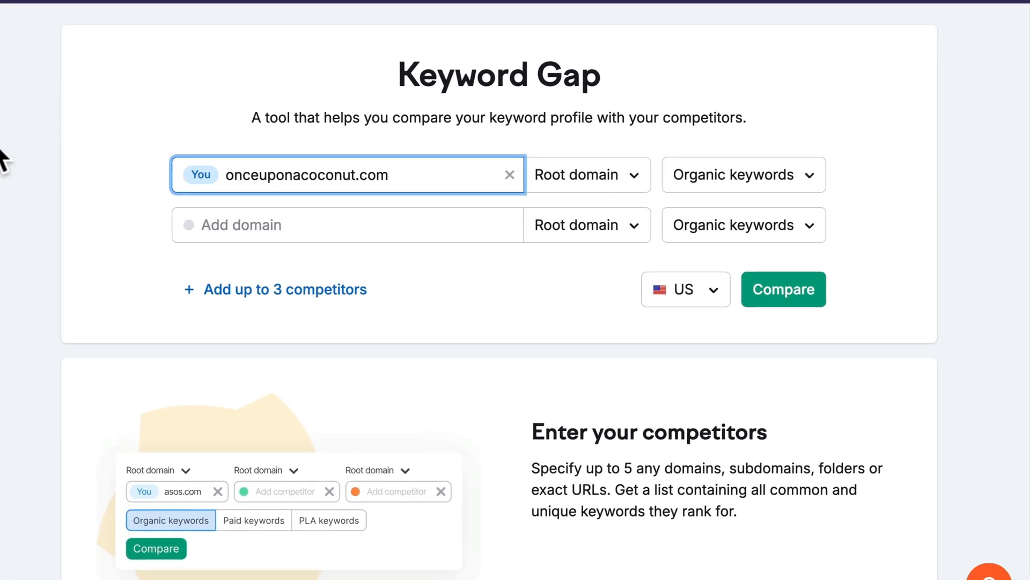
pyautogui.click(239, 217)
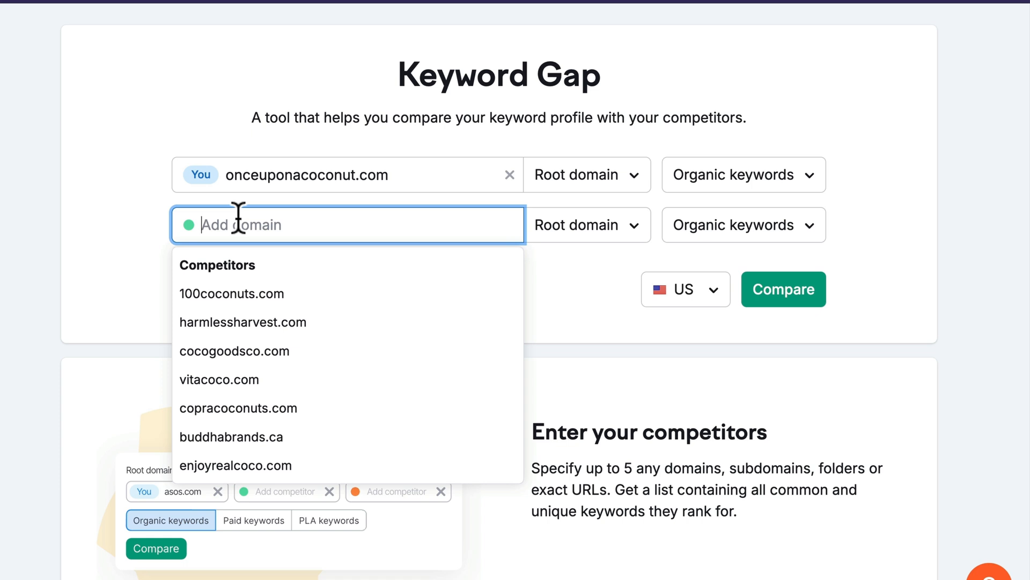
pyautogui.click(248, 296)
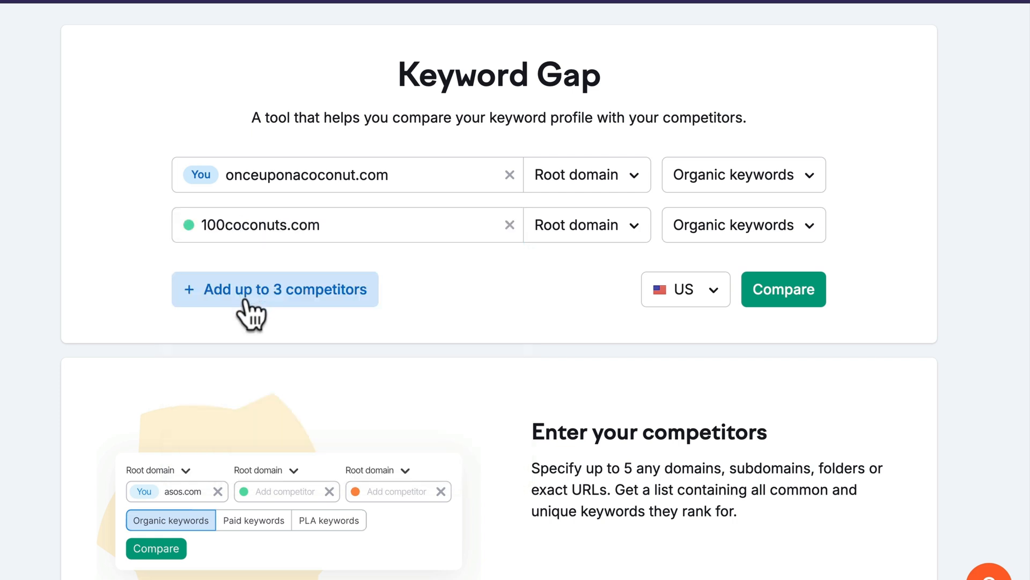
pyautogui.click(245, 301)
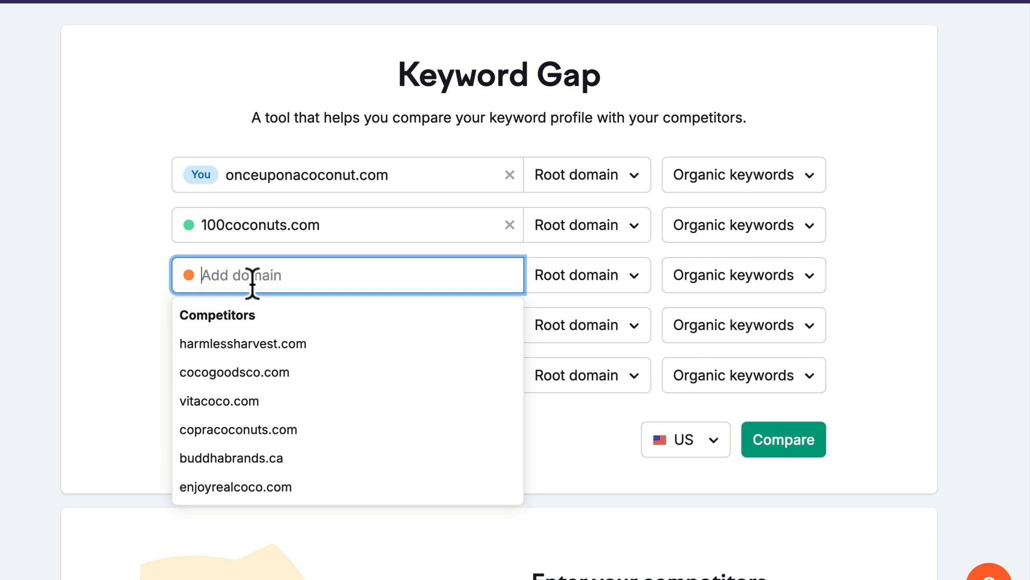
pyautogui.click(254, 344)
pyautogui.click(255, 336)
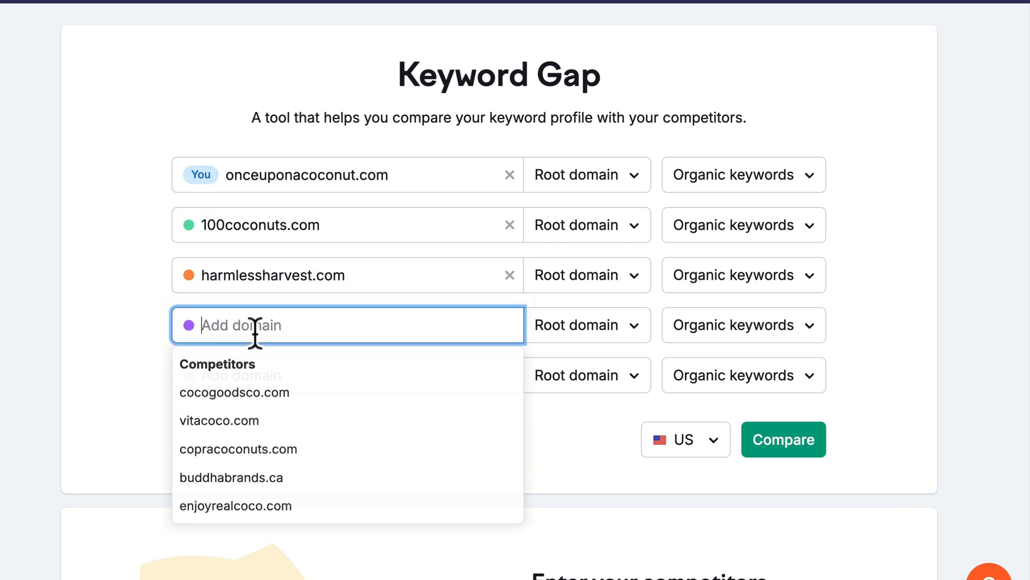
pyautogui.click(252, 395)
pyautogui.click(255, 374)
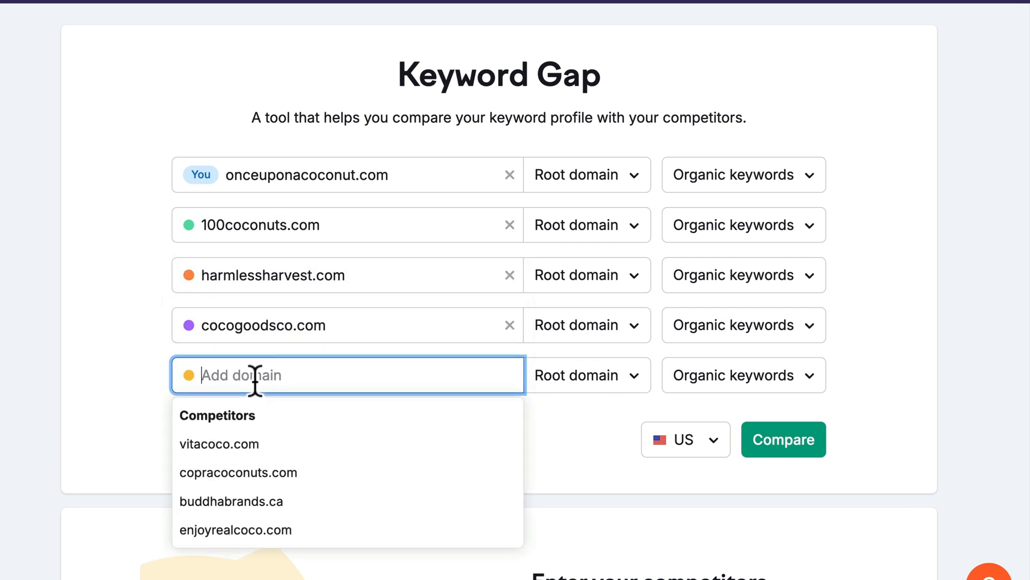
pyautogui.click(250, 445)
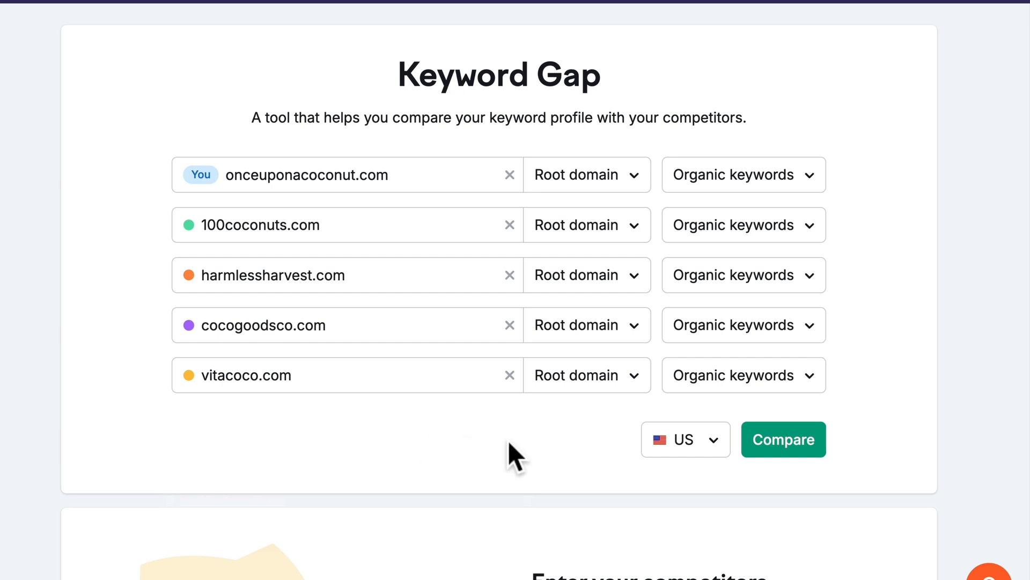
pyautogui.click(781, 456)
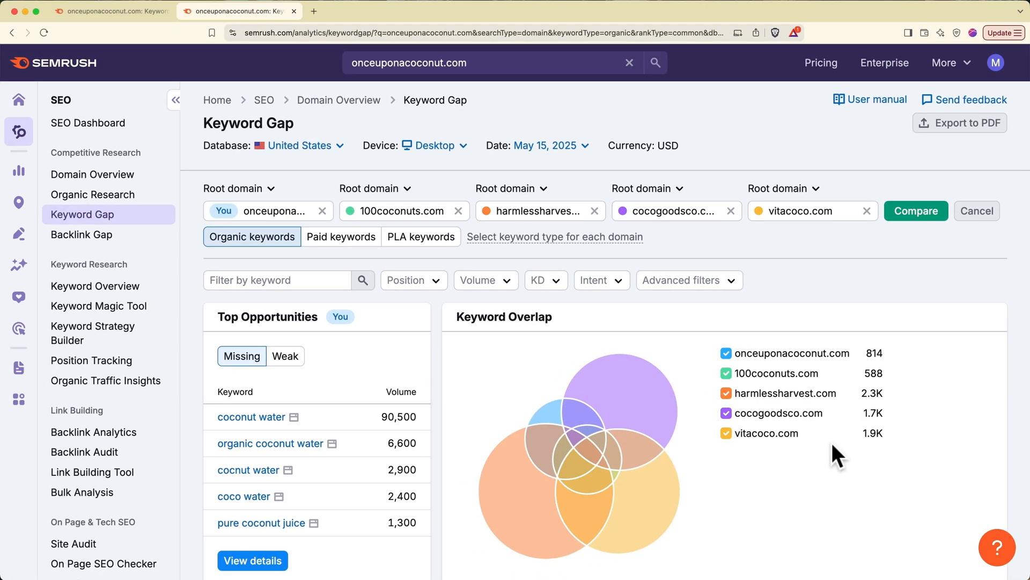
# - Switch Top Opportunities to Weak and open the full weak keywords details table
pyautogui.scroll(-3, 832, 446)
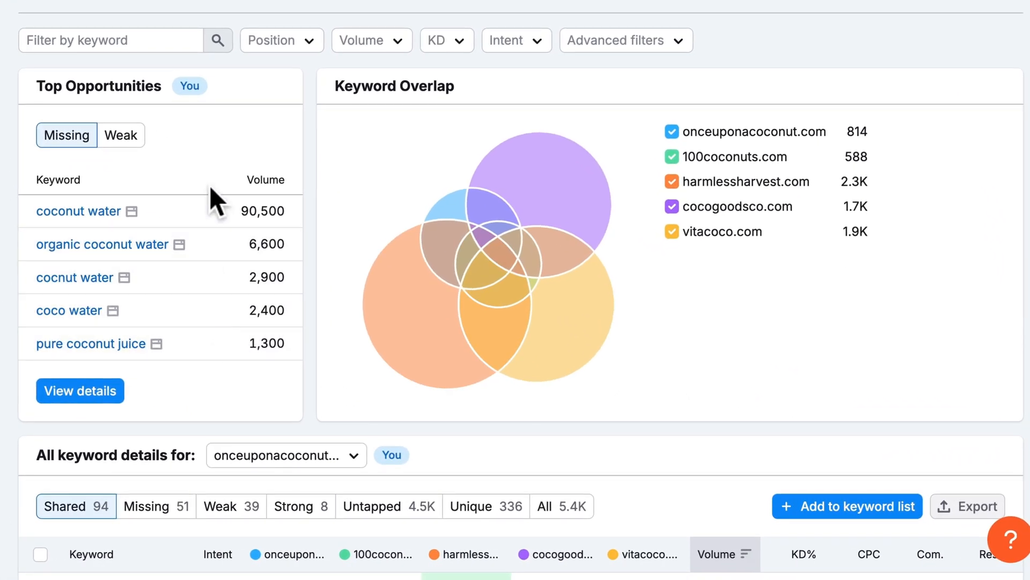
pyautogui.moveTo(210, 186)
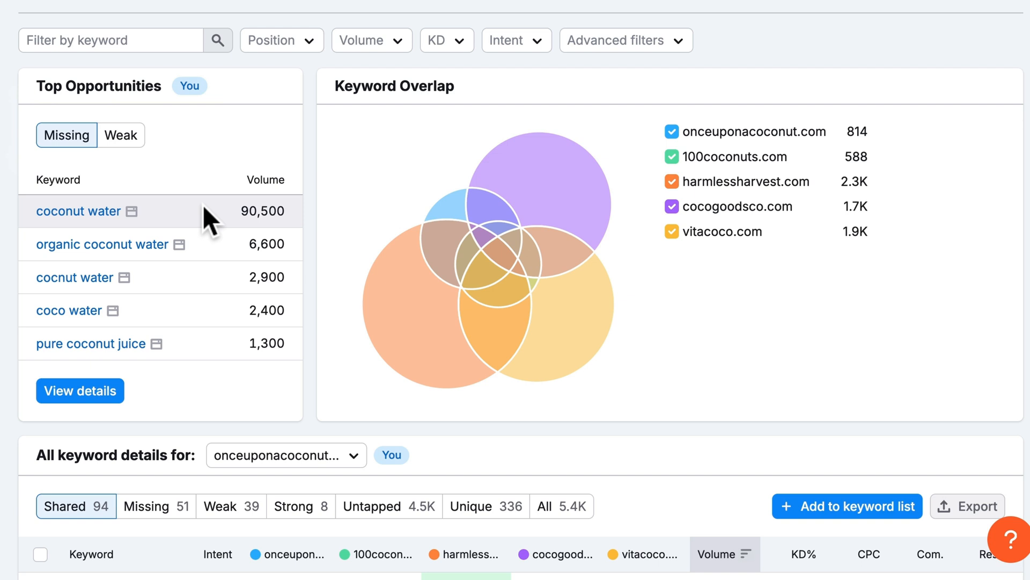
pyautogui.click(129, 156)
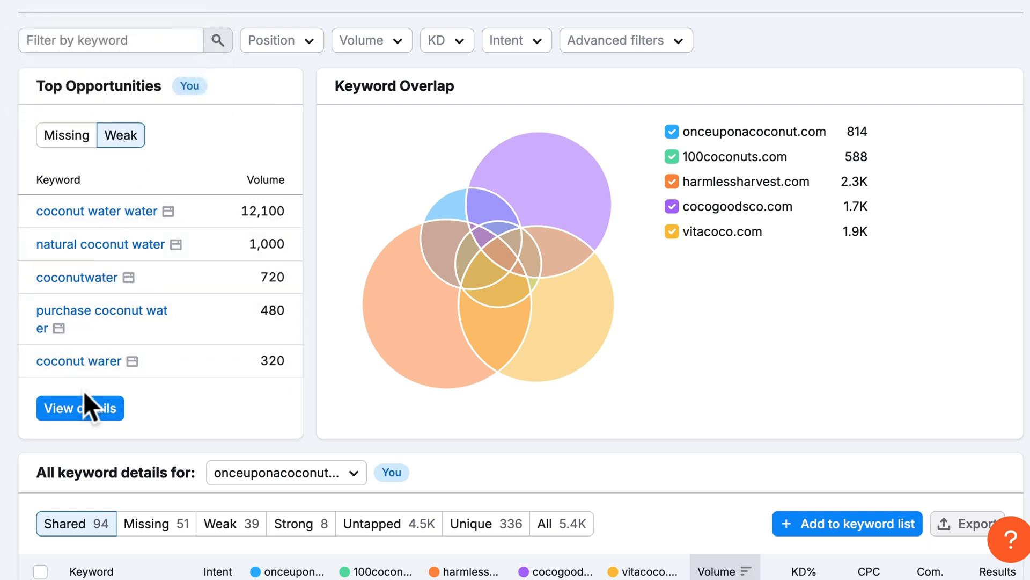
pyautogui.click(81, 411)
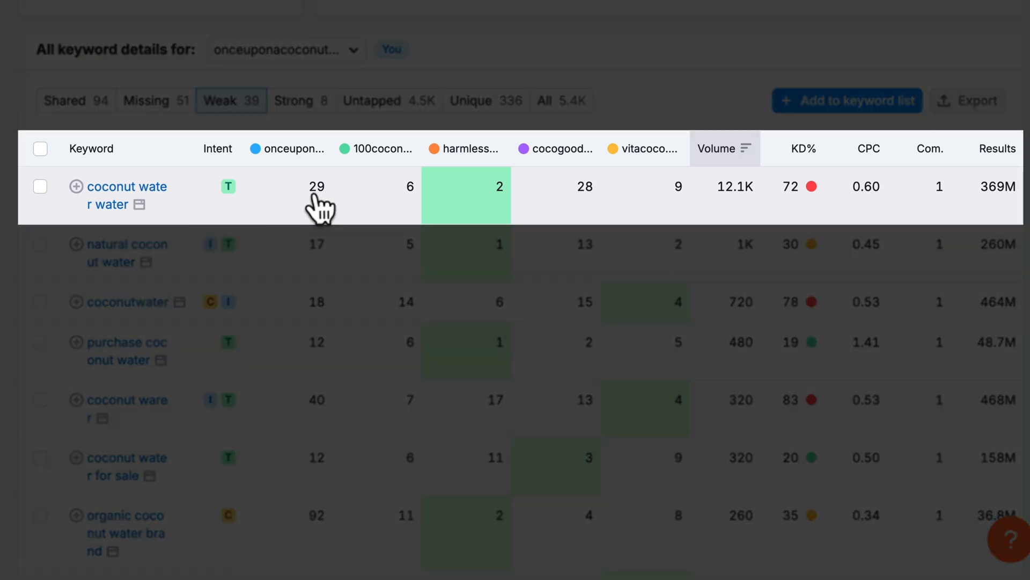
pyautogui.moveTo(315, 198)
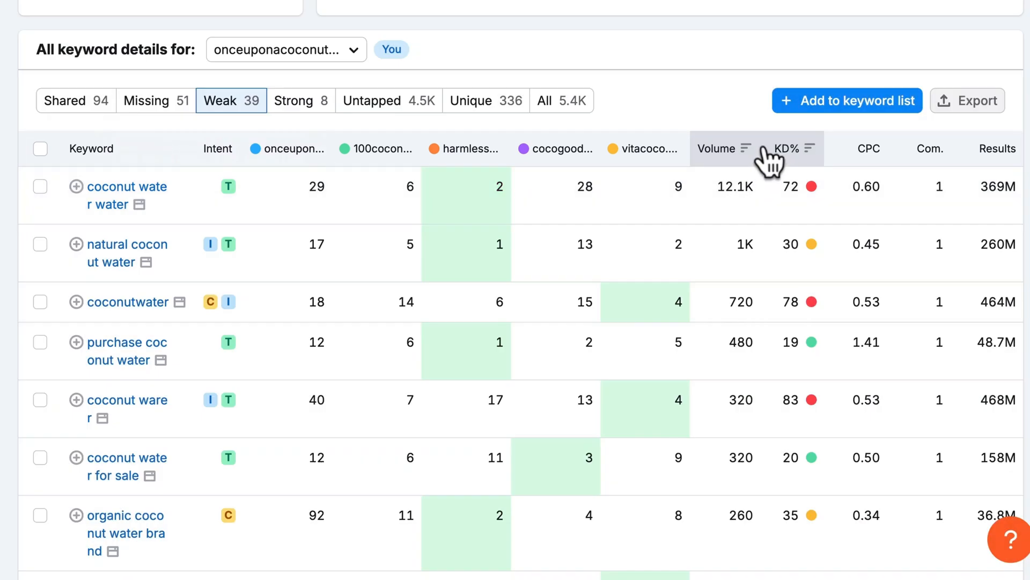
pyautogui.moveTo(770, 151)
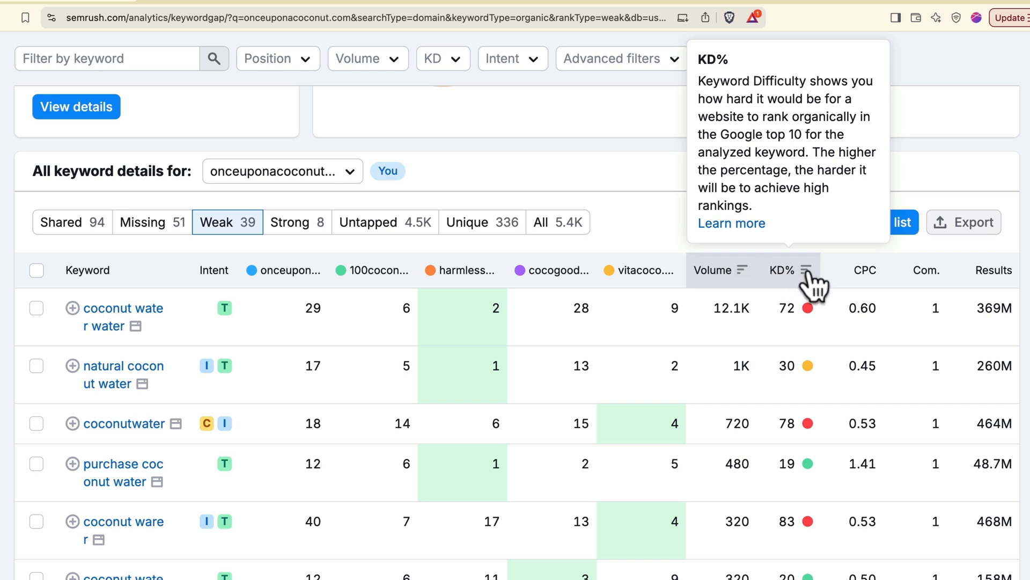
pyautogui.moveTo(841, 286)
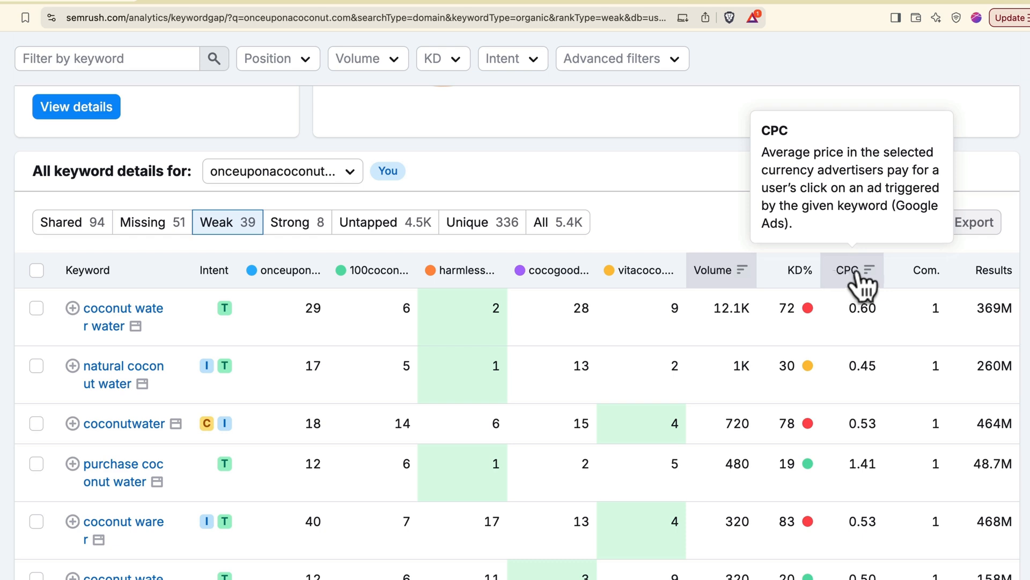
pyautogui.moveTo(907, 288)
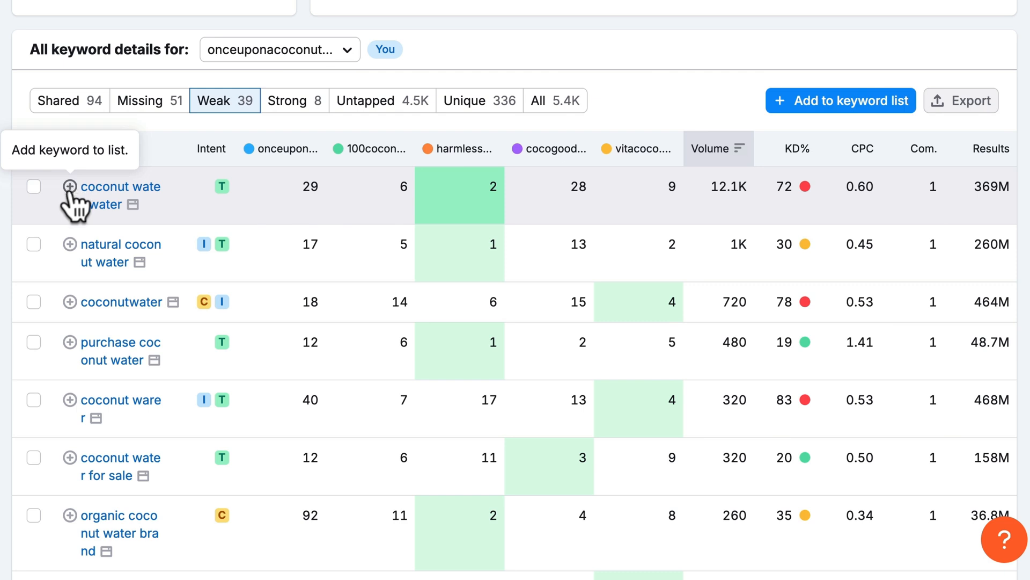
# - Save coconut water water to a new list named 'coconut water first campaign'
pyautogui.click(69, 188)
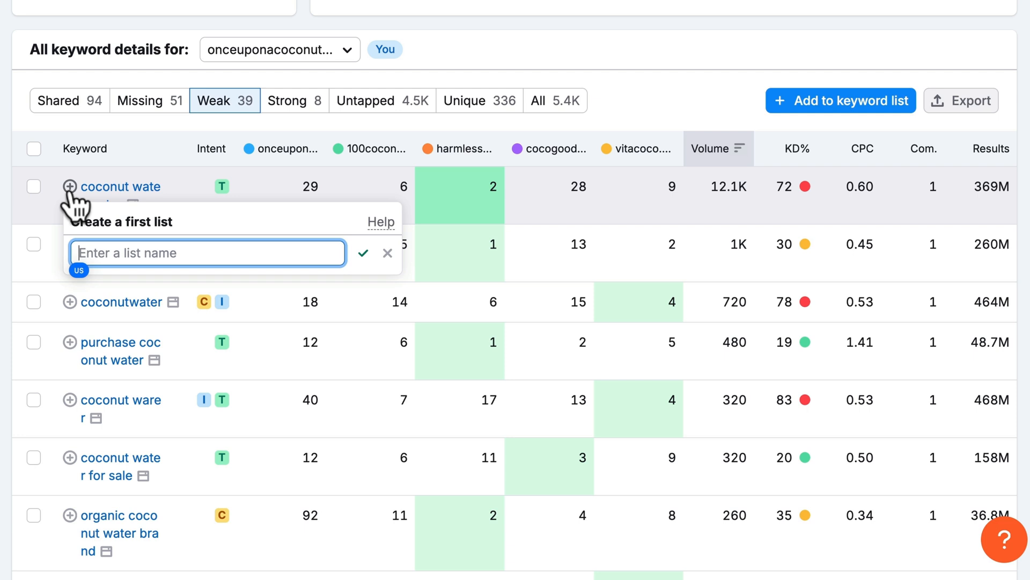
pyautogui.write('coconut water first campaign')
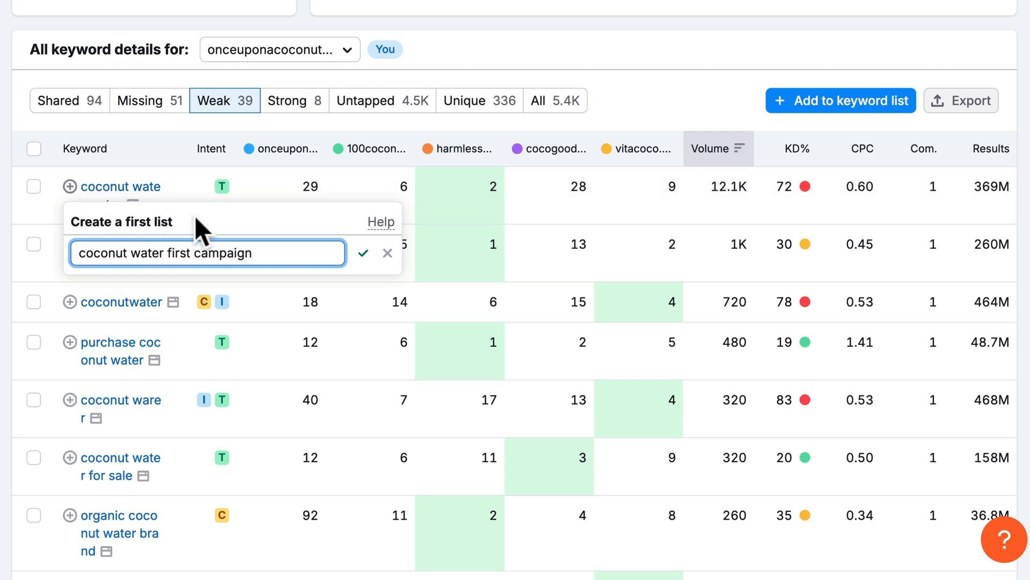
pyautogui.click(362, 253)
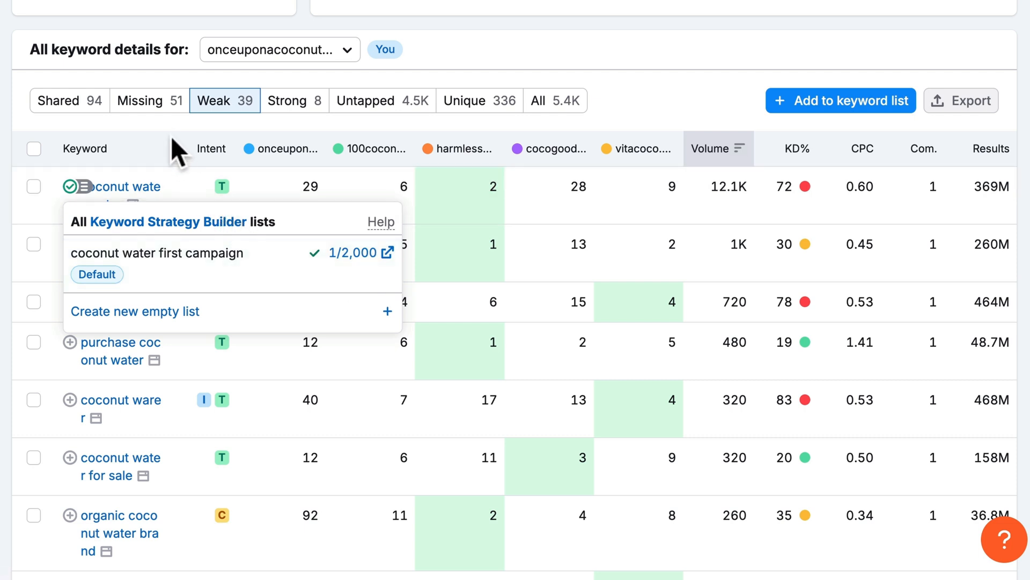
pyautogui.click(165, 123)
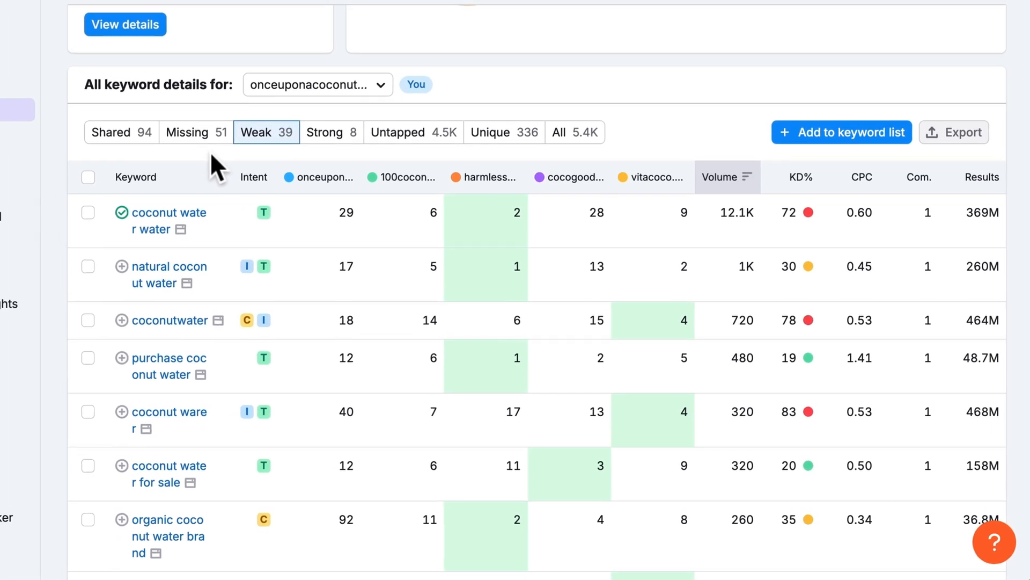
# - Add natural coconut water, coconutwater, purchase coconut water and coconut water for sale to the list
pyautogui.click(129, 269)
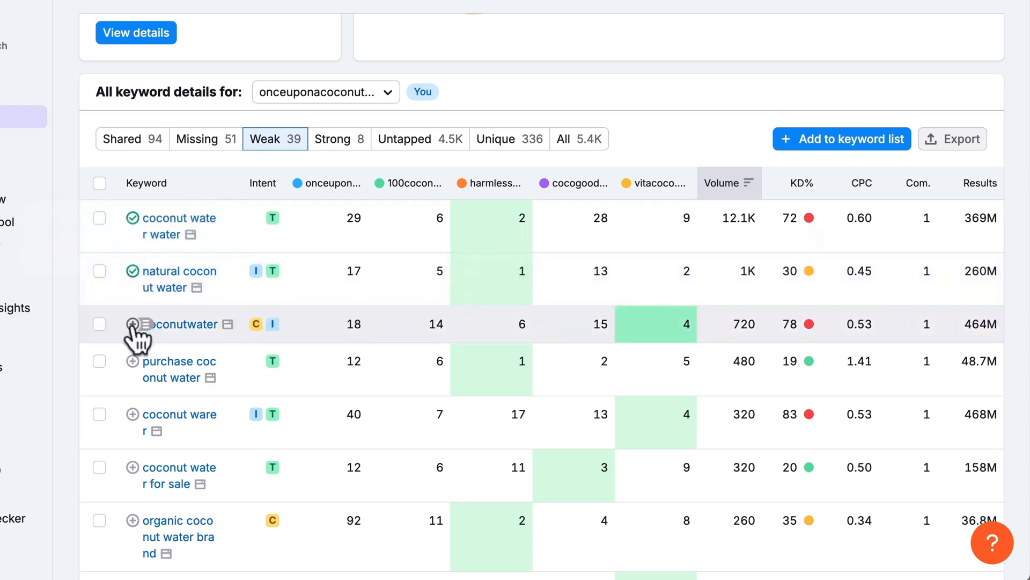
pyautogui.click(132, 324)
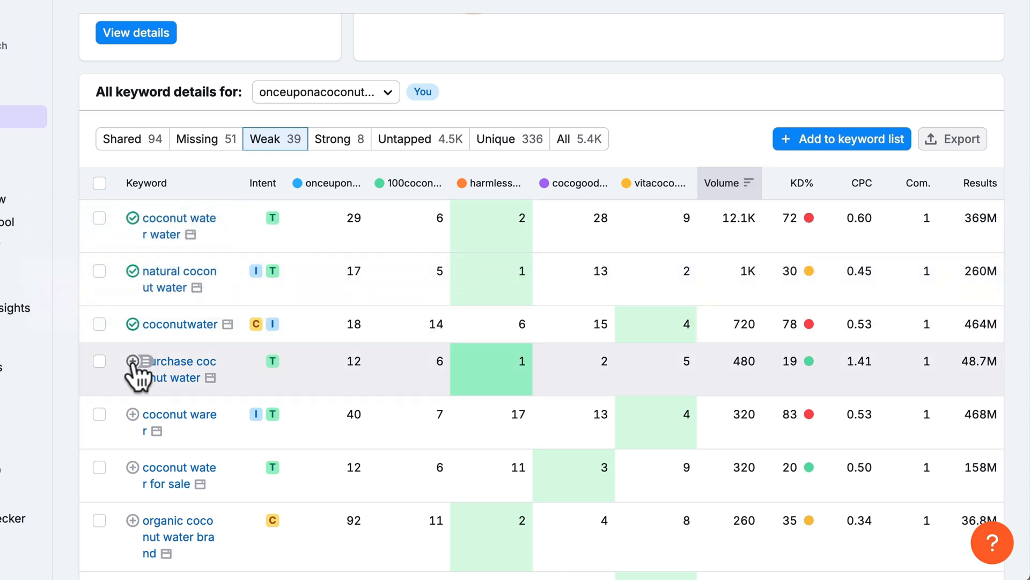
pyautogui.click(133, 361)
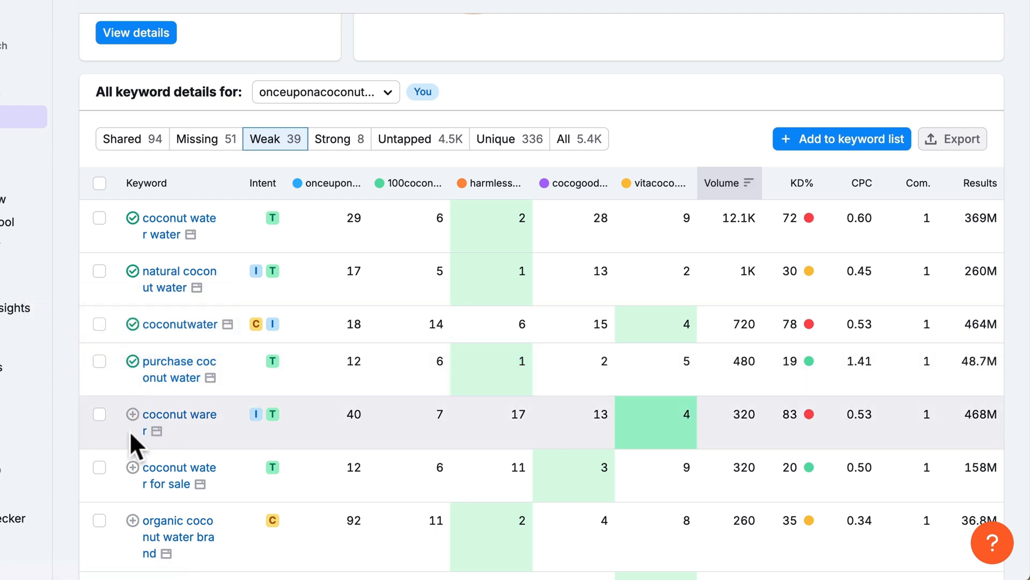
pyautogui.click(133, 467)
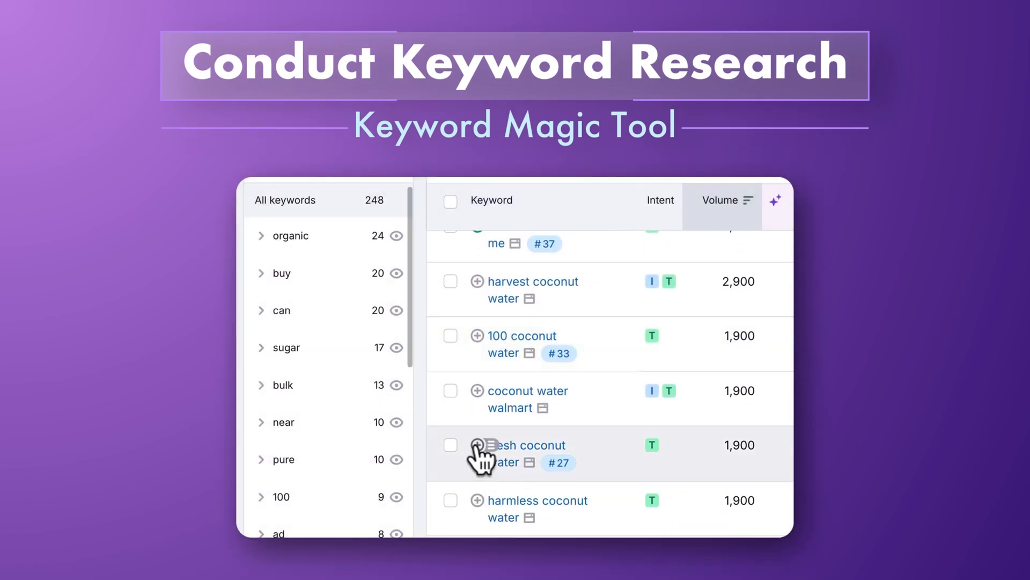
# - Add fresh coconut water, real coconut water and water with coconut to the keyword list
pyautogui.click(477, 446)
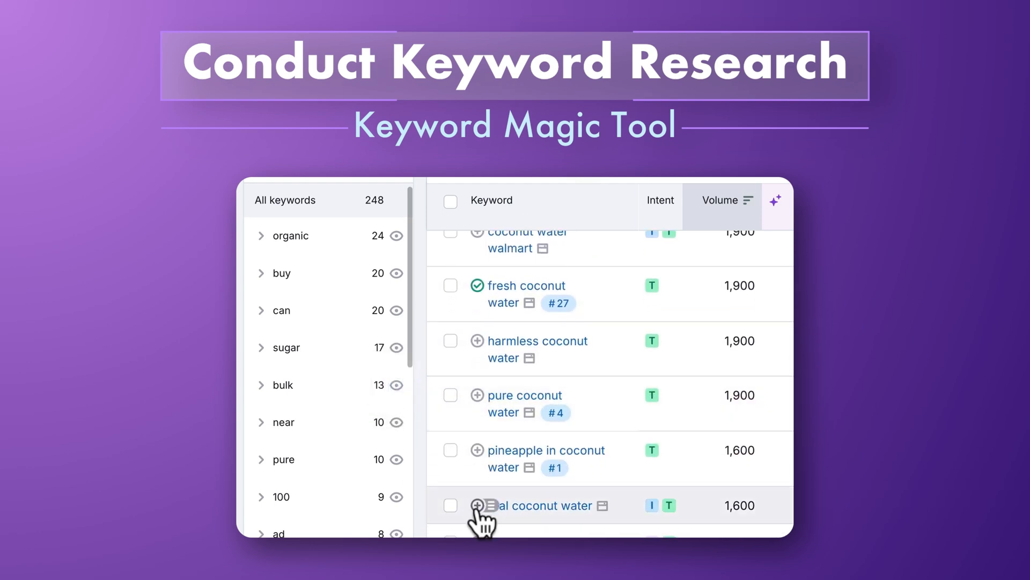
pyautogui.click(477, 505)
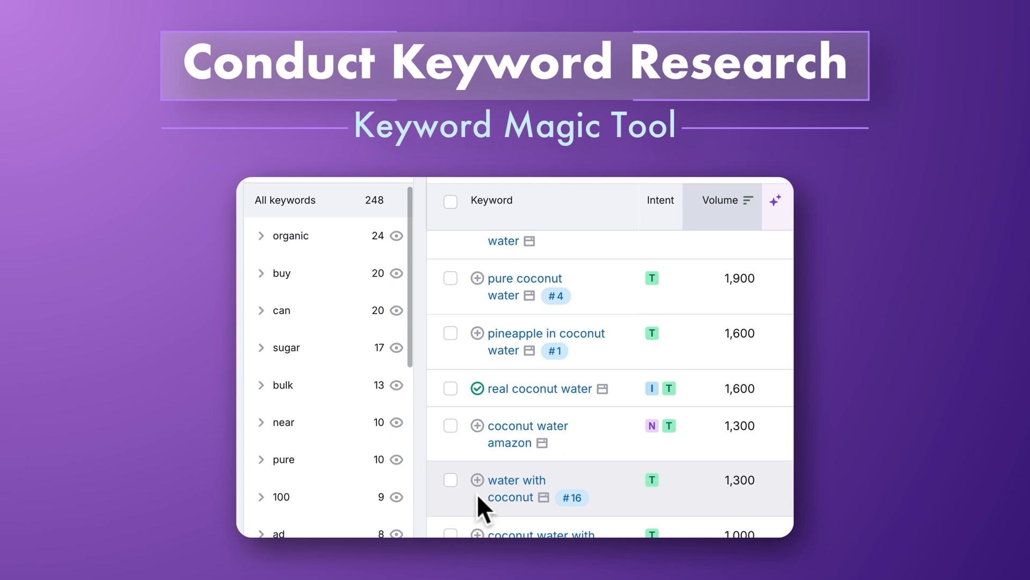
pyautogui.click(477, 479)
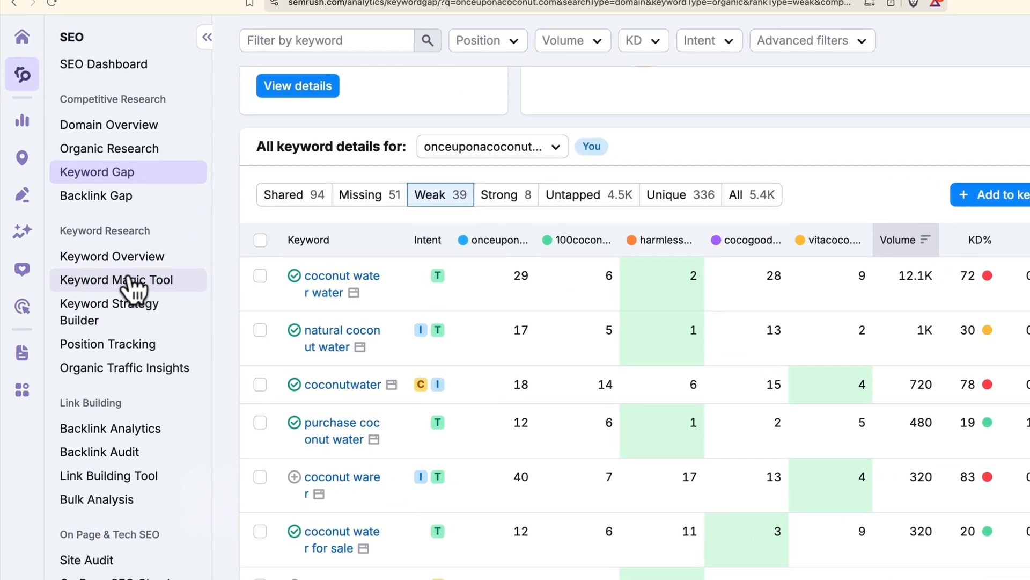
# - Search Keyword Magic Tool for 'coconut water', personalized for the onceuponacoconut.com domain
pyautogui.click(138, 288)
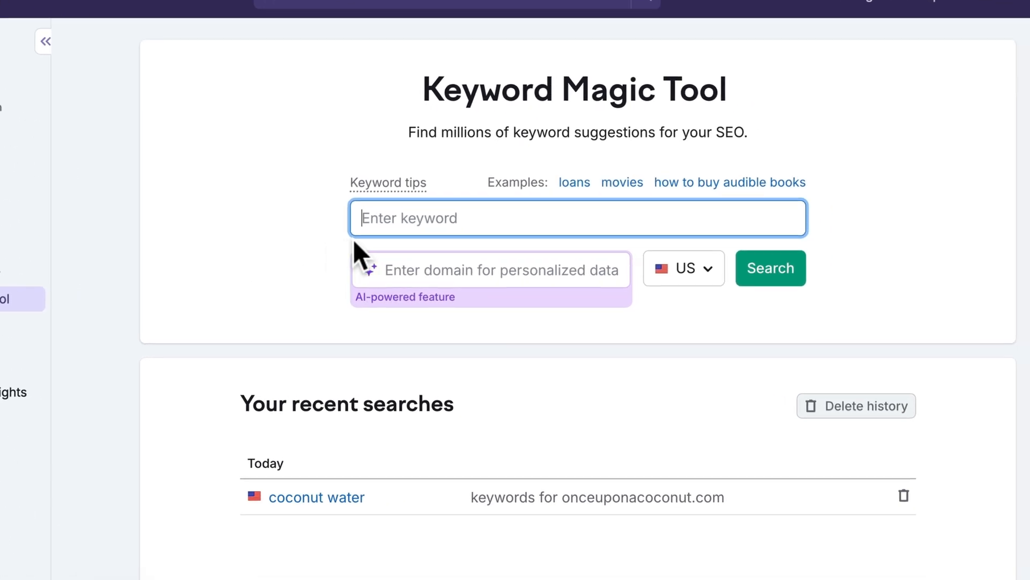
pyautogui.write('cocon')
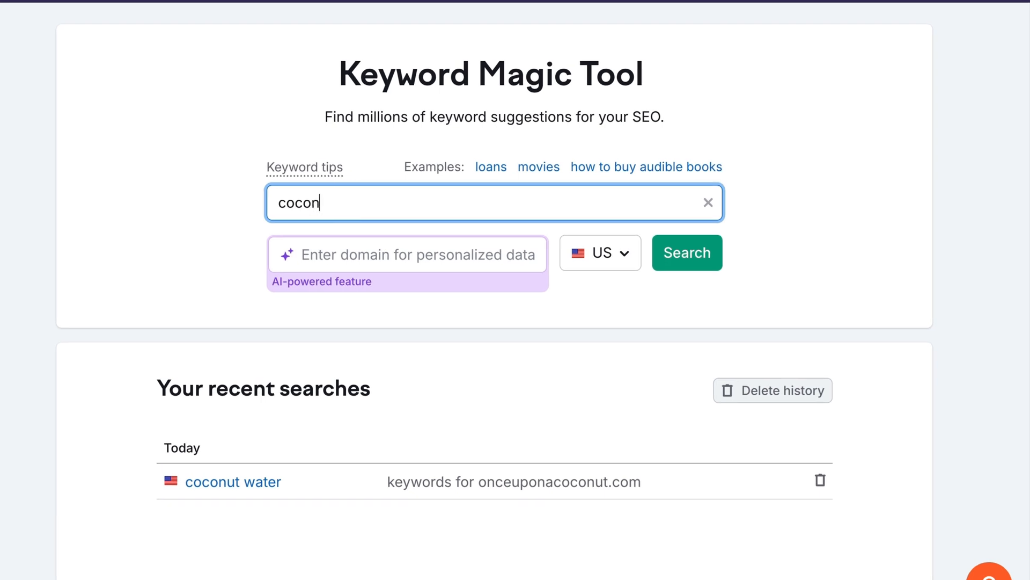
pyautogui.write('ut water')
pyautogui.click(348, 250)
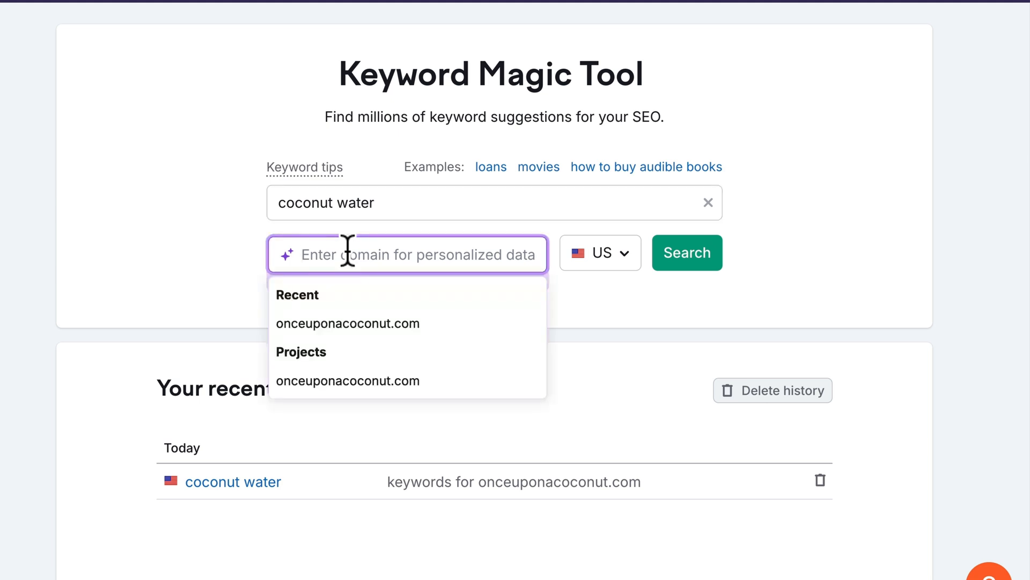
pyautogui.click(344, 381)
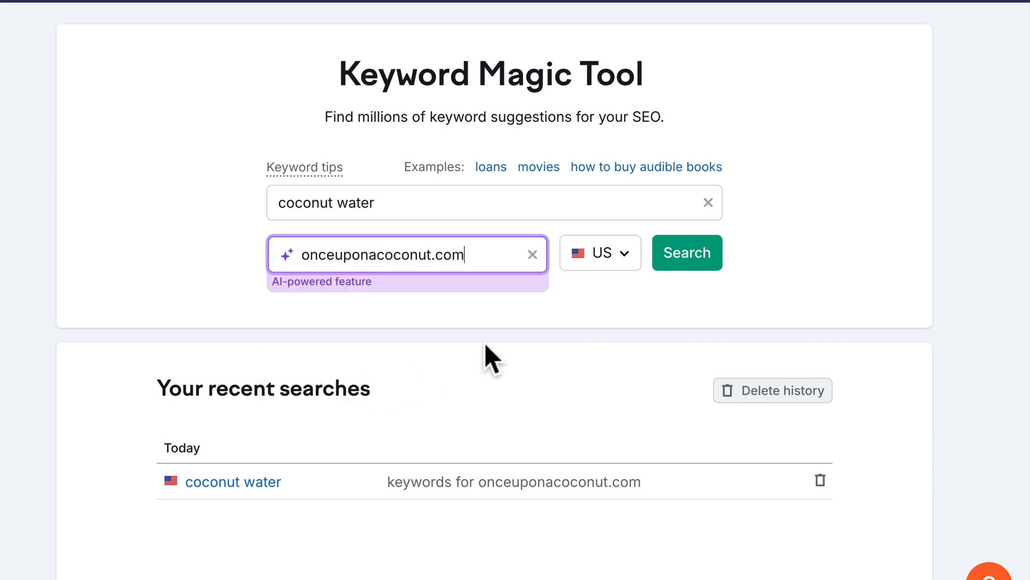
pyautogui.click(686, 260)
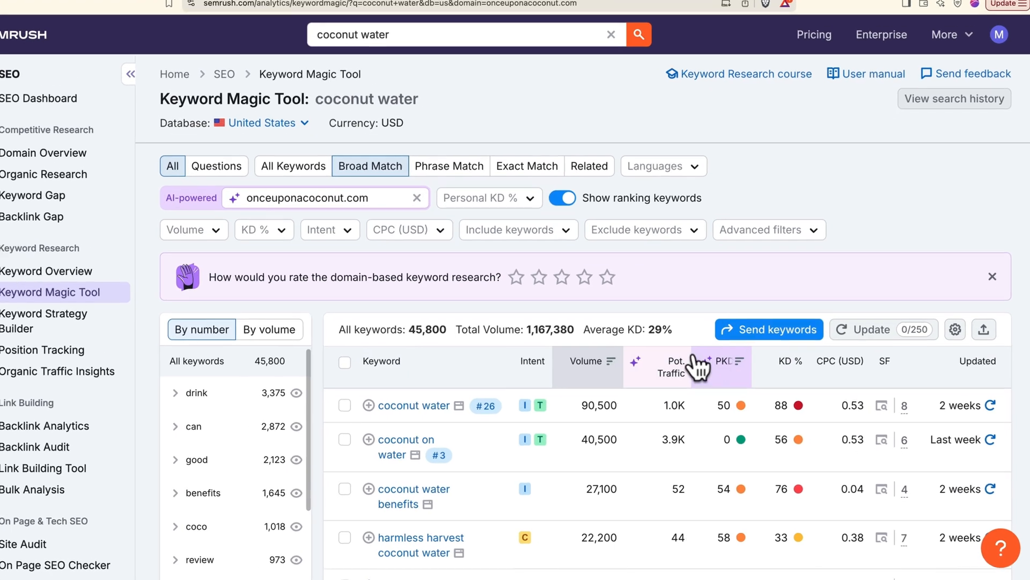
pyautogui.moveTo(727, 378)
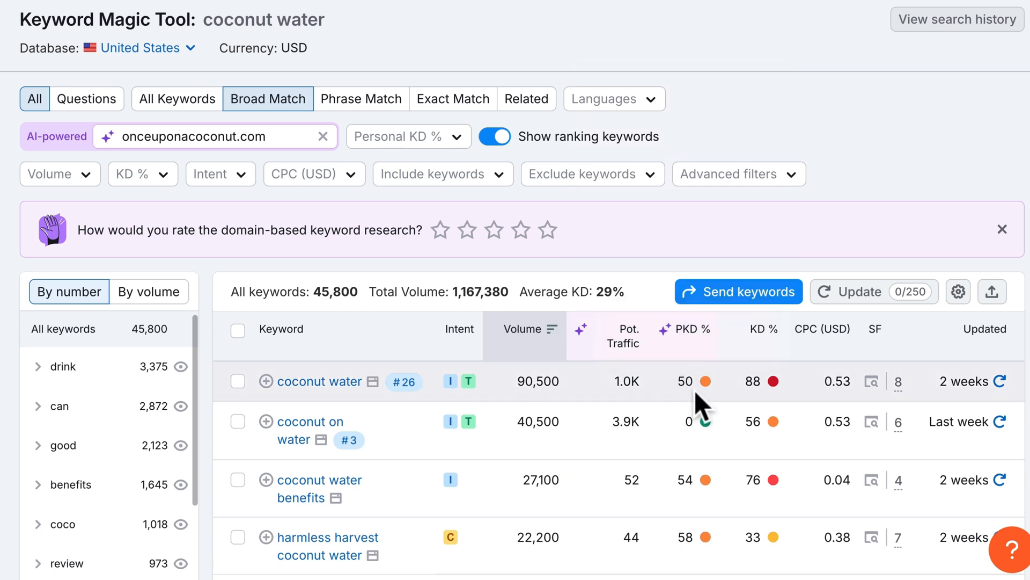
pyautogui.moveTo(771, 385)
pyautogui.moveTo(591, 351)
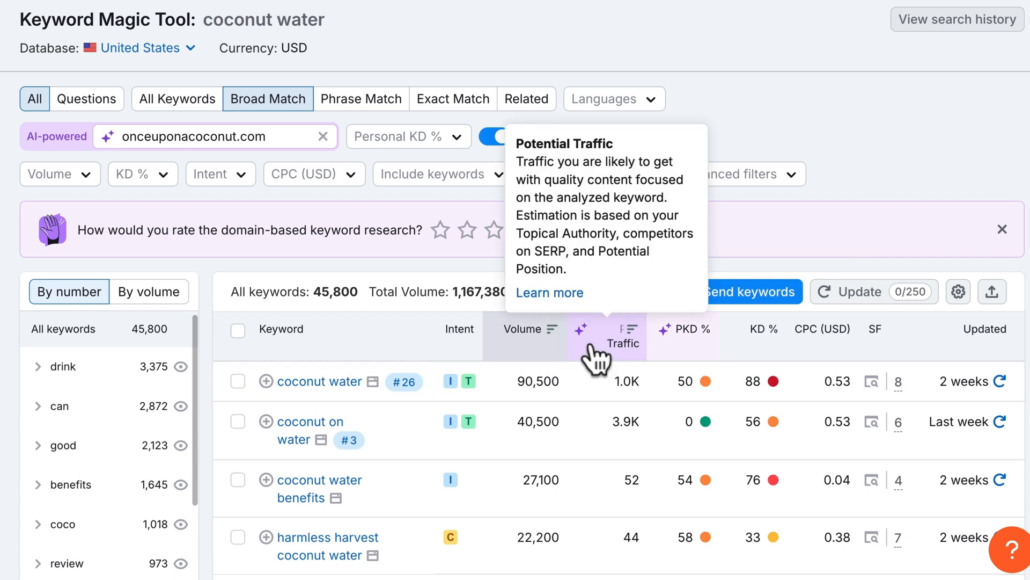
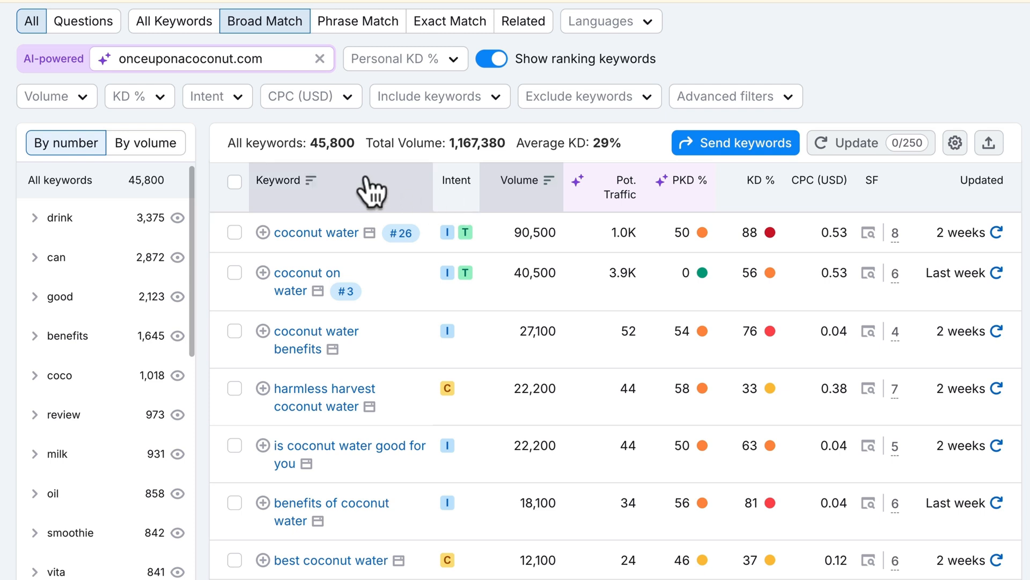
# - Filter the coconut water keyword ideas to Transactional intent only
pyautogui.click(236, 98)
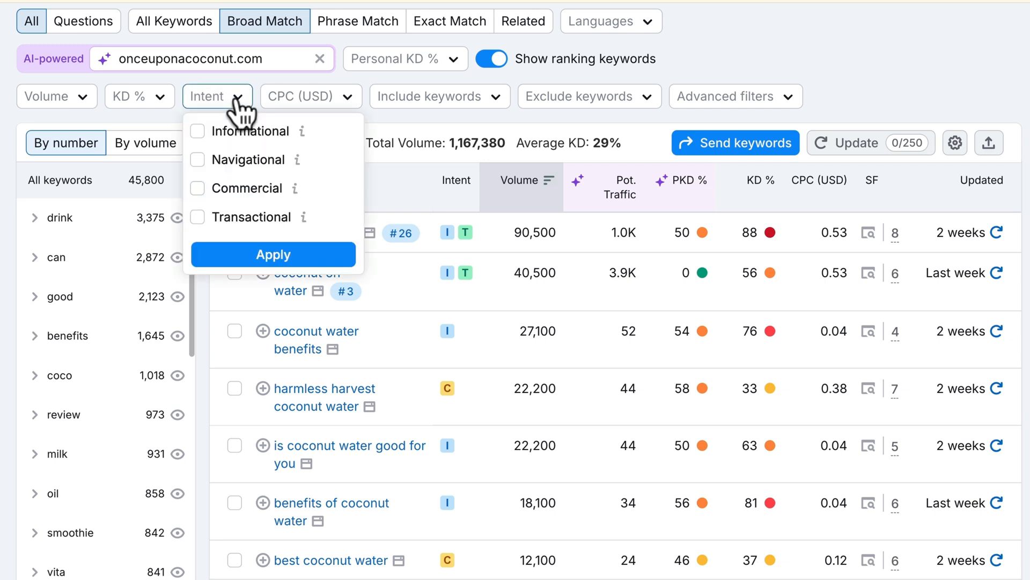
pyautogui.click(200, 217)
pyautogui.click(220, 252)
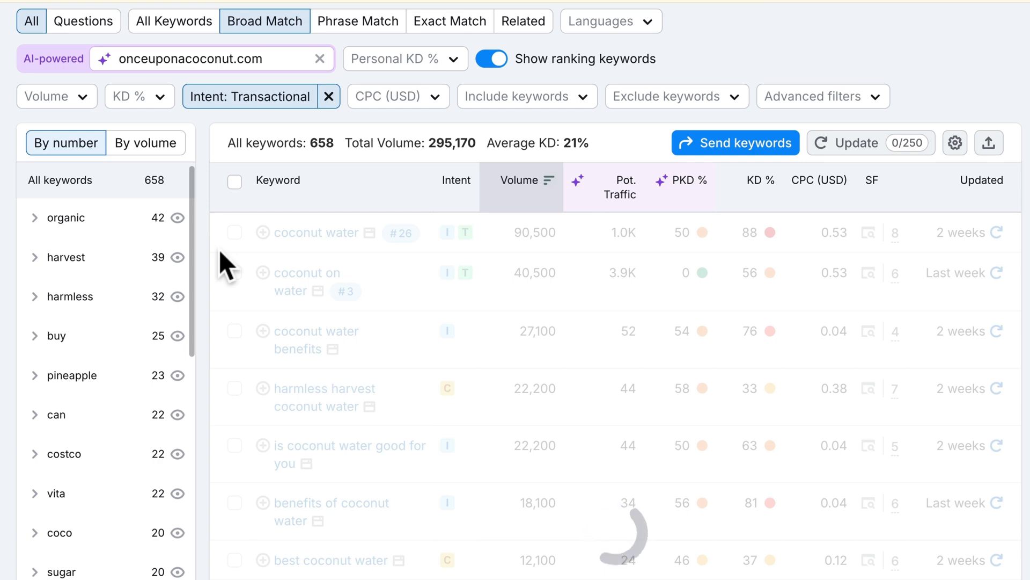
pyautogui.scroll(3, 219, 249)
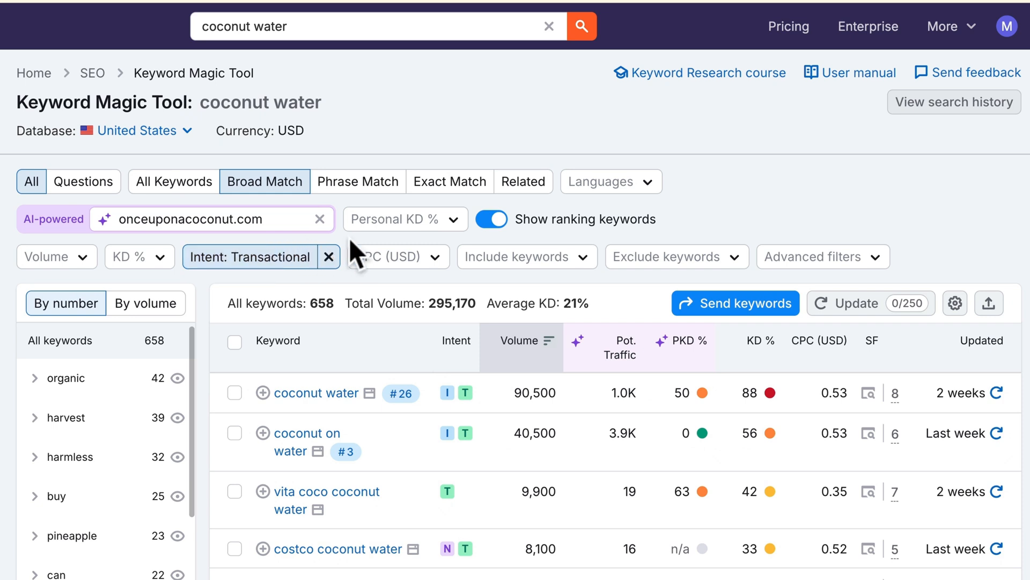
# - Limit Personal KD % to a custom range of 0–50%
pyautogui.click(395, 227)
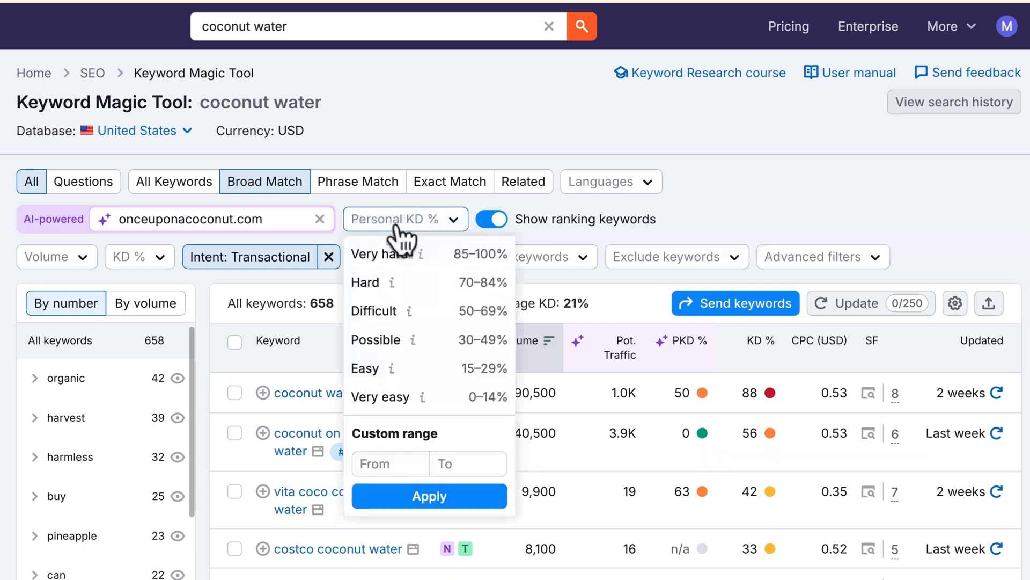
pyautogui.click(447, 462)
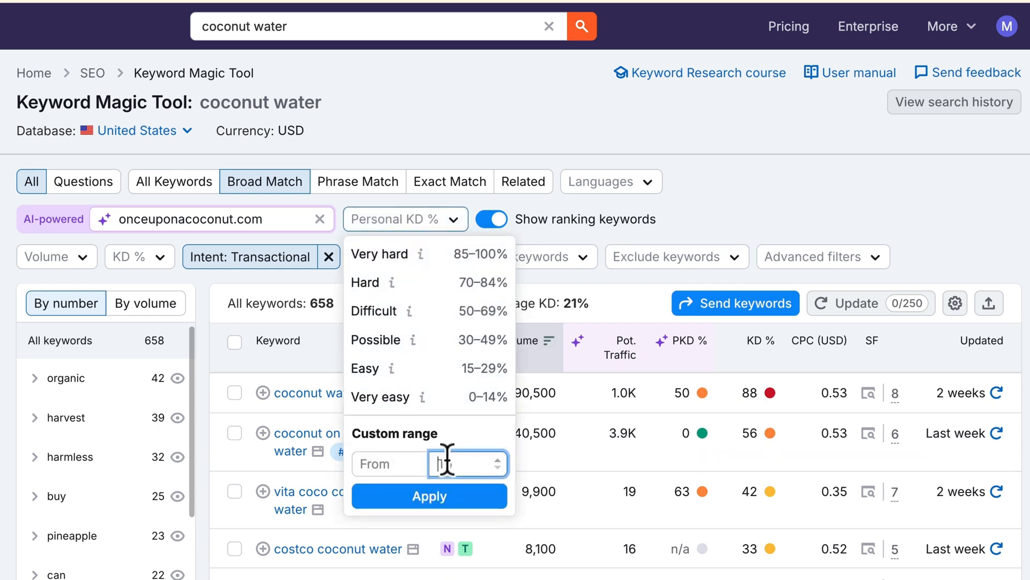
pyautogui.write('50')
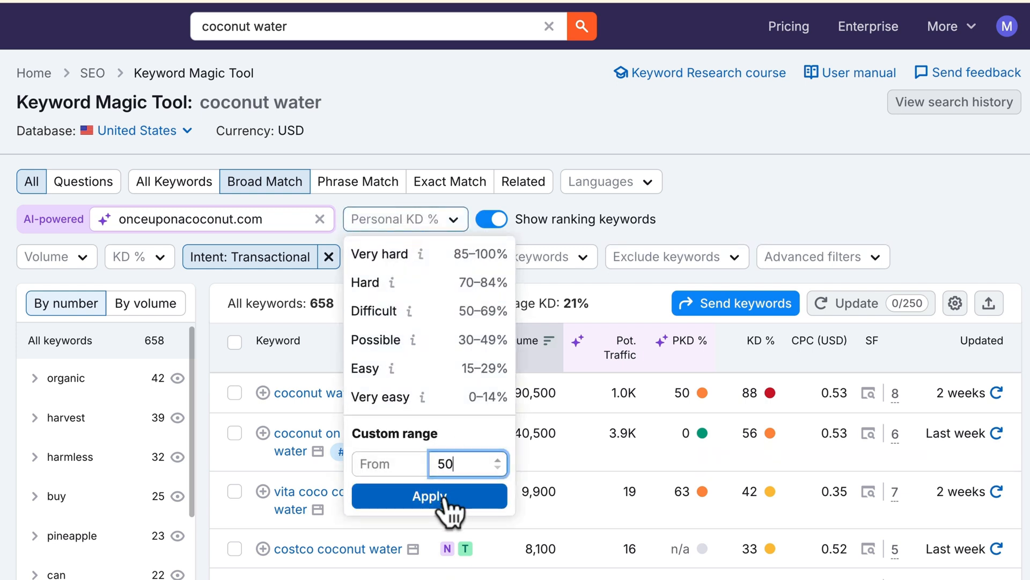
pyautogui.click(445, 494)
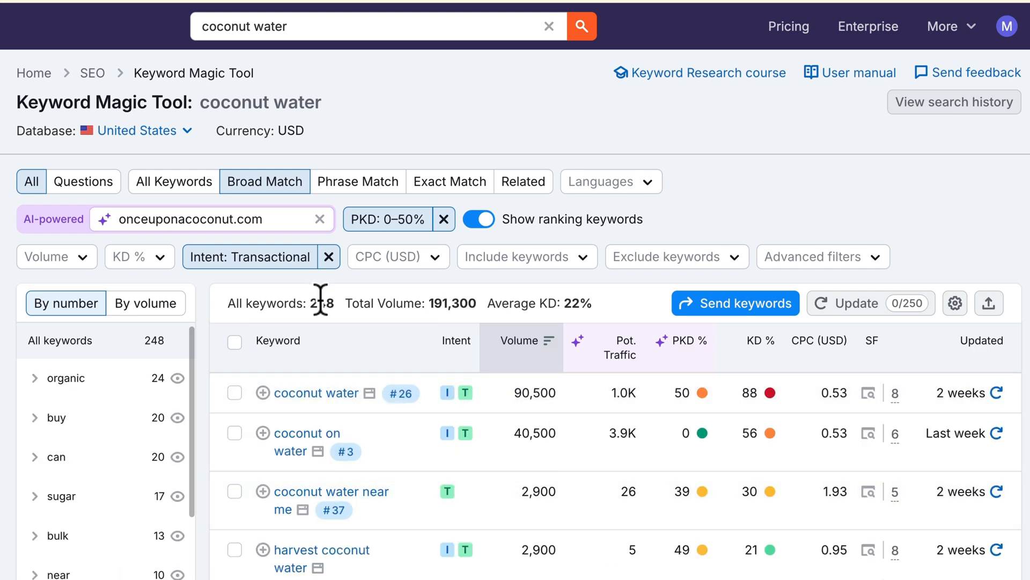
pyautogui.scroll(-3, 320, 299)
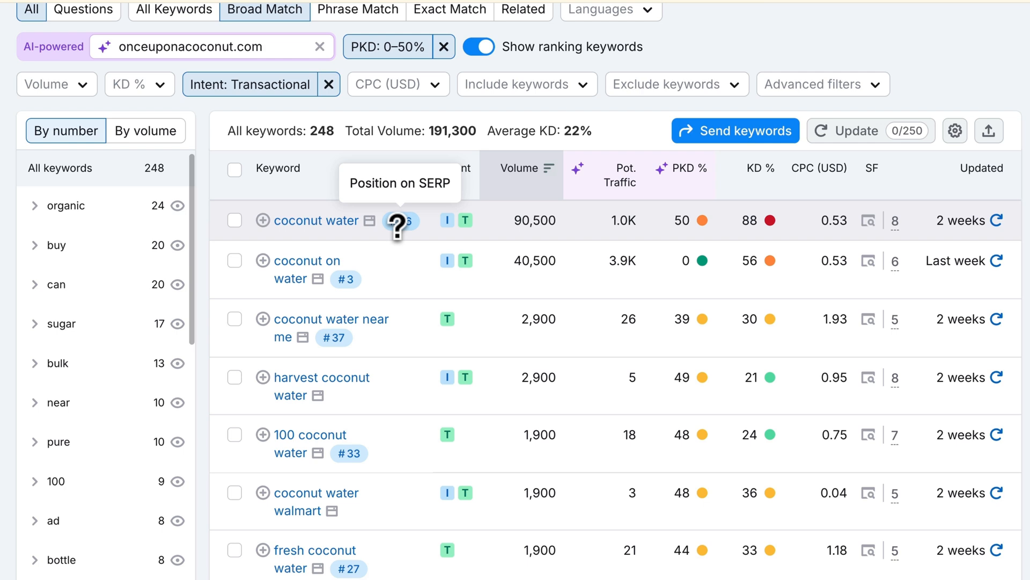
# - Add coconut water, coconut water near me and fresh coconut water to the campaign list
pyautogui.click(263, 220)
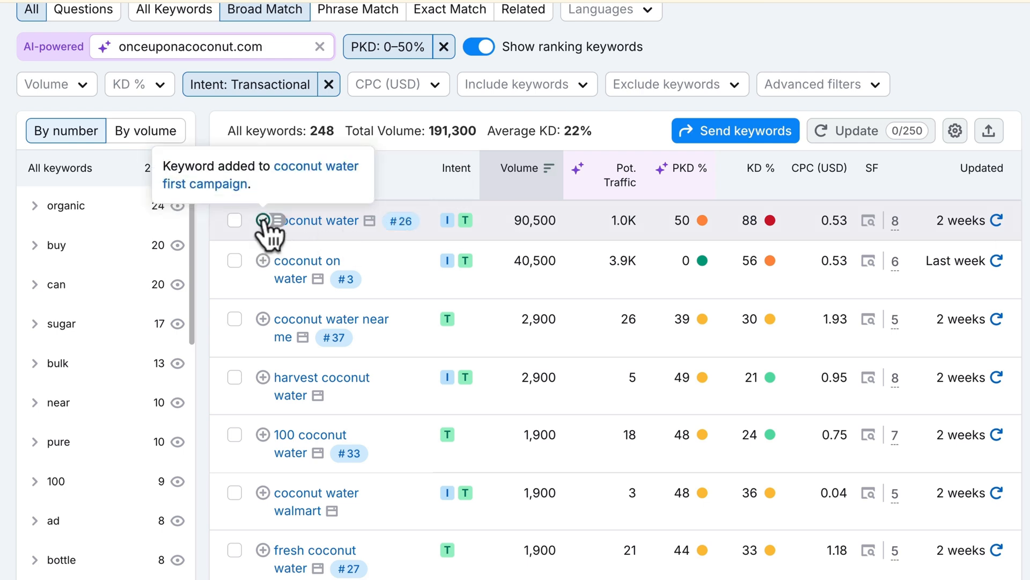
pyautogui.click(263, 319)
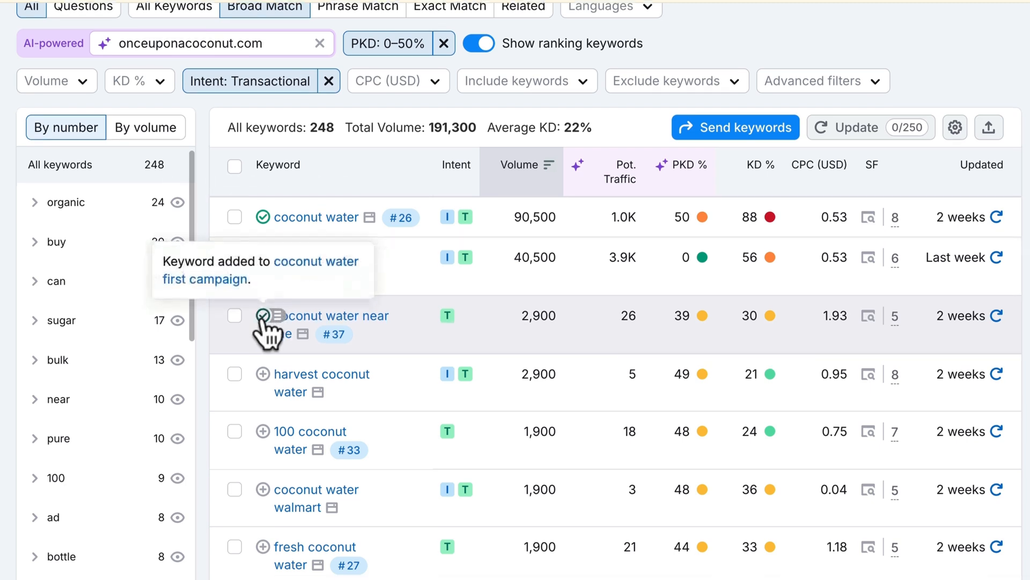
pyautogui.scroll(-1, 263, 324)
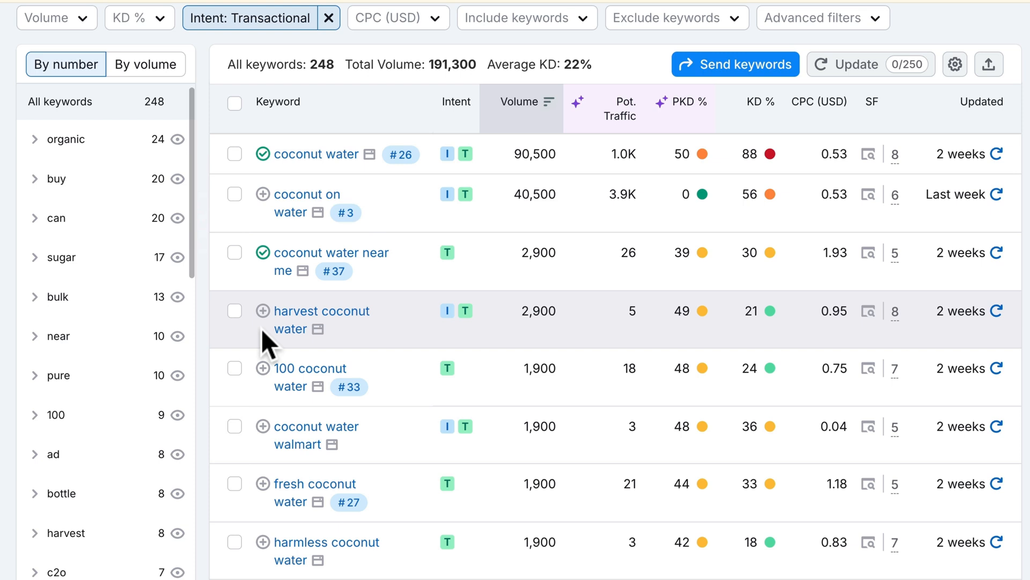
pyautogui.scroll(-2, 262, 328)
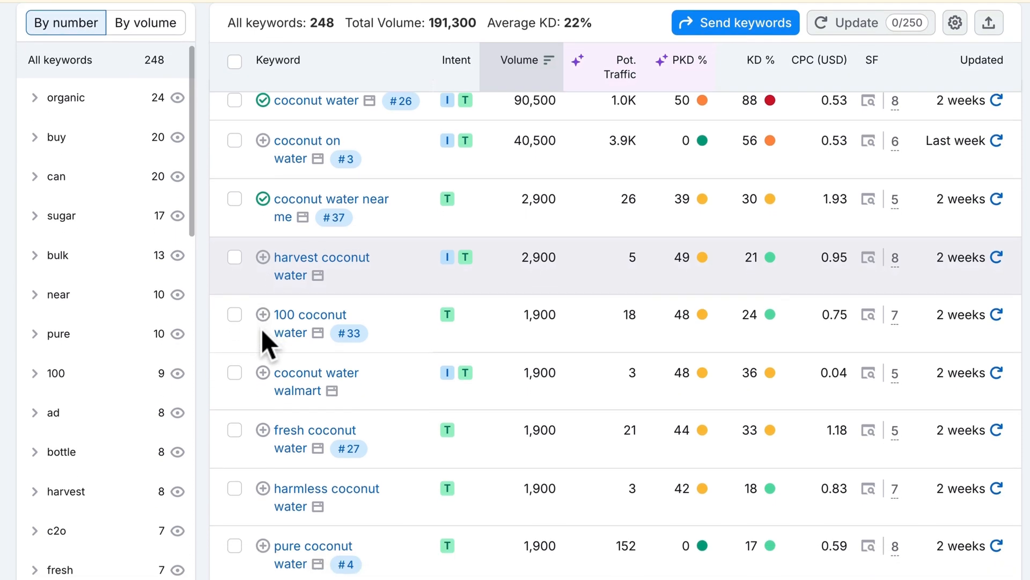
pyautogui.scroll(-4, 262, 335)
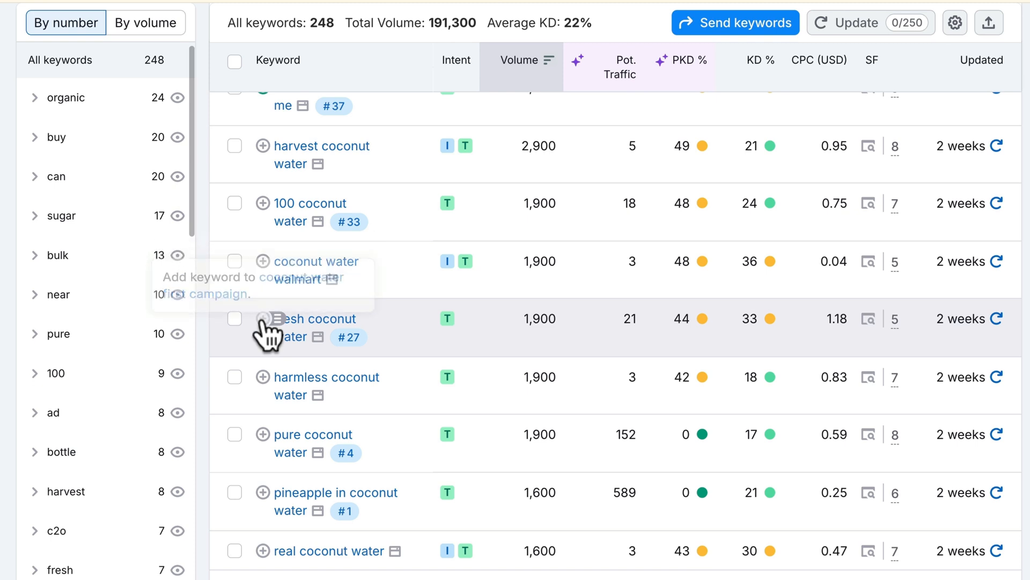
pyautogui.click(263, 319)
pyautogui.scroll(-1, 266, 330)
pyautogui.scroll(-4, 256, 363)
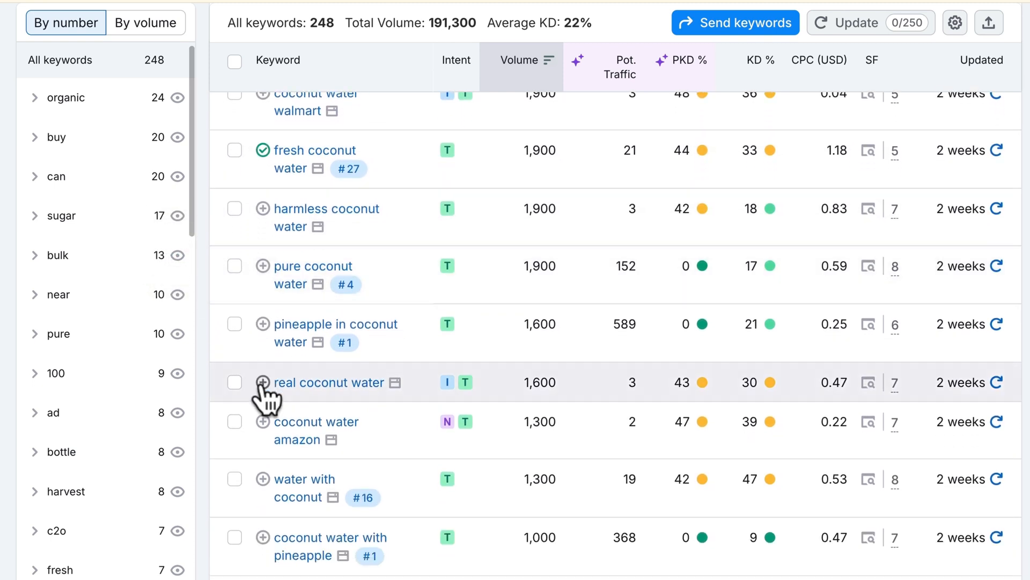
# - Add real coconut water, water with coconut, sugar free and unsweetened coconut water to the list
pyautogui.click(262, 382)
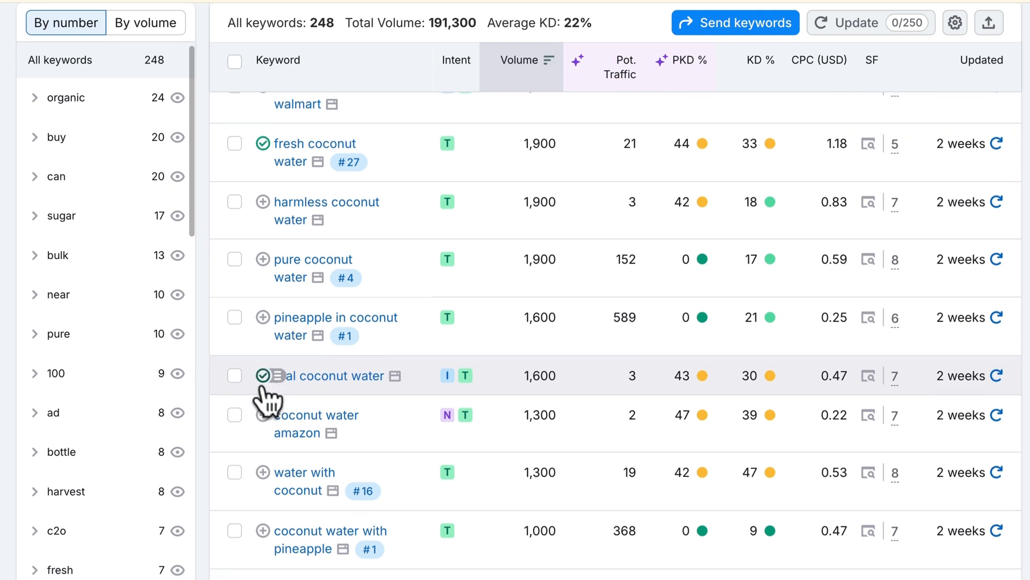
pyautogui.scroll(-3, 262, 383)
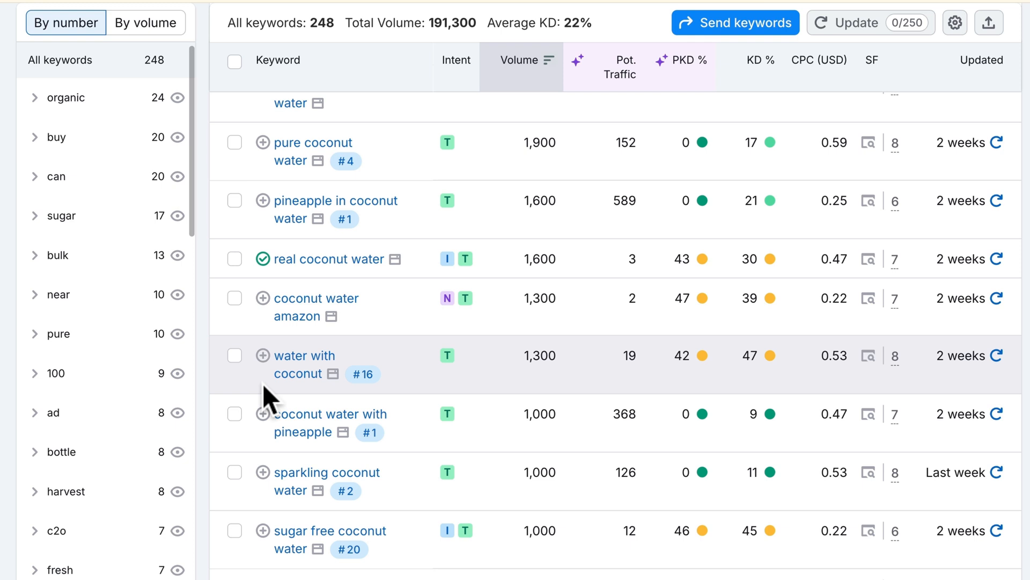
pyautogui.click(262, 355)
pyautogui.scroll(-2, 262, 366)
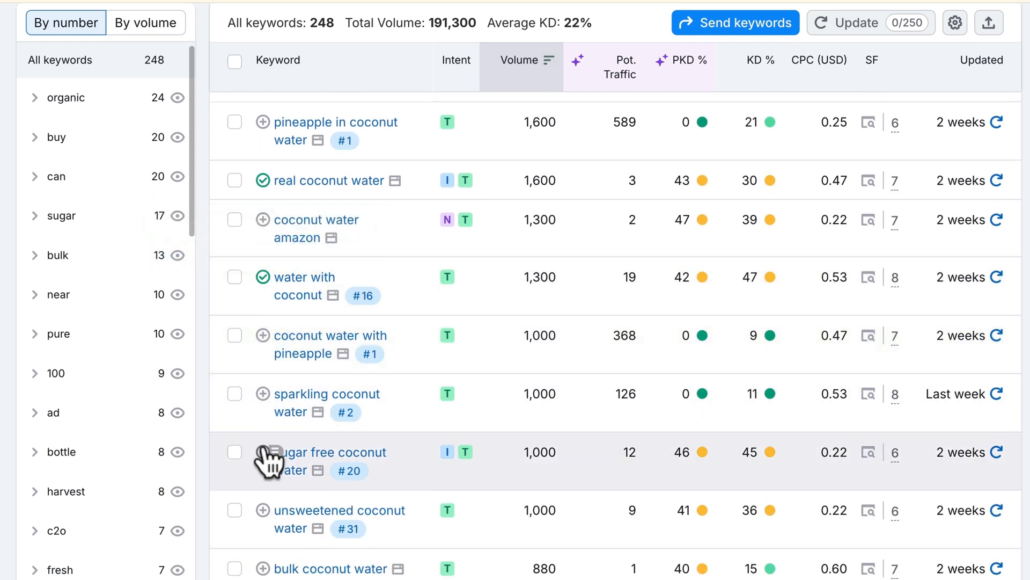
pyautogui.click(263, 452)
pyautogui.click(262, 510)
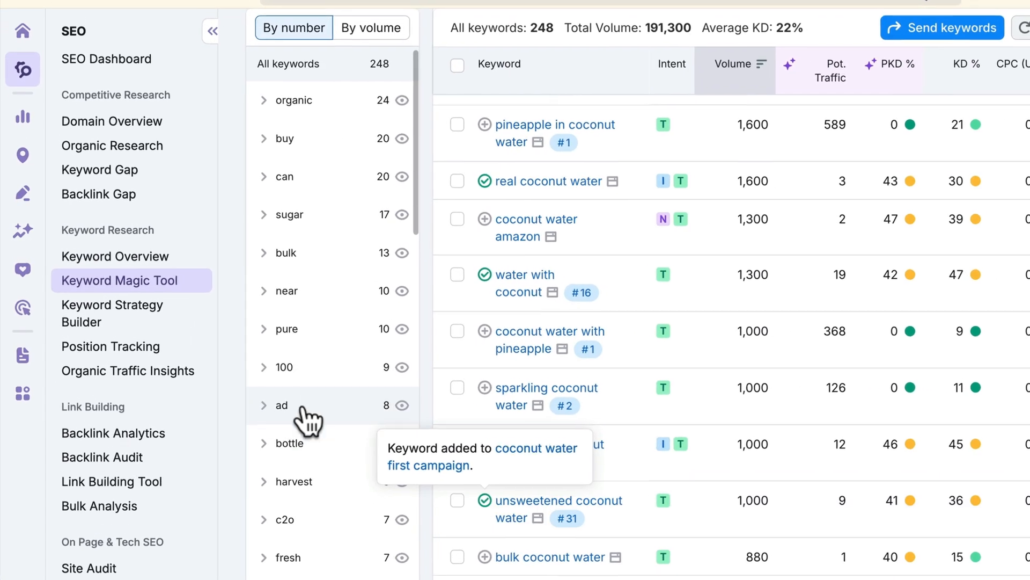
# - Open Keyword Strategy Builder and scroll to the 'coconut water first campaign' keyword list
pyautogui.click(185, 333)
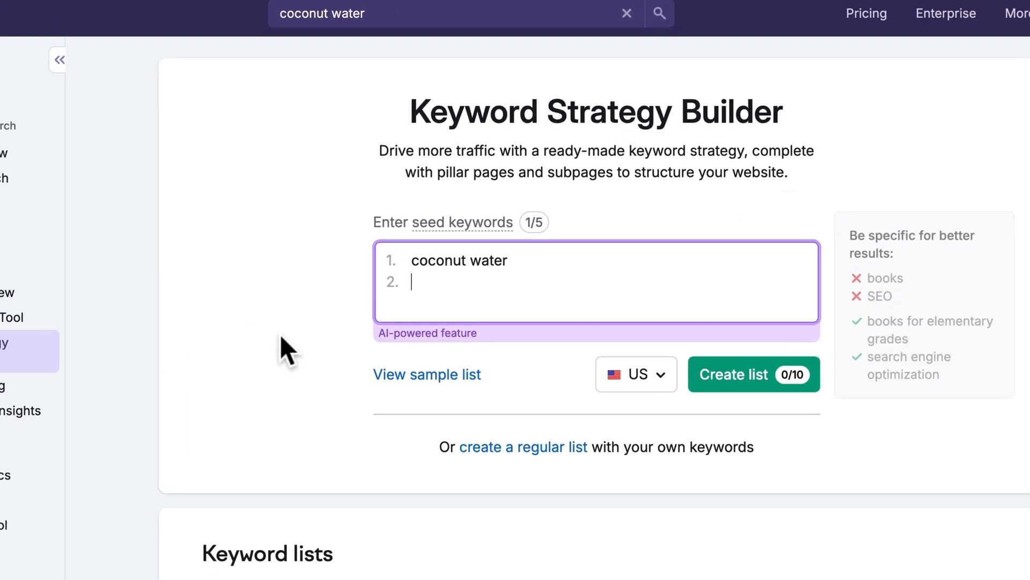
pyautogui.scroll(-1, 280, 335)
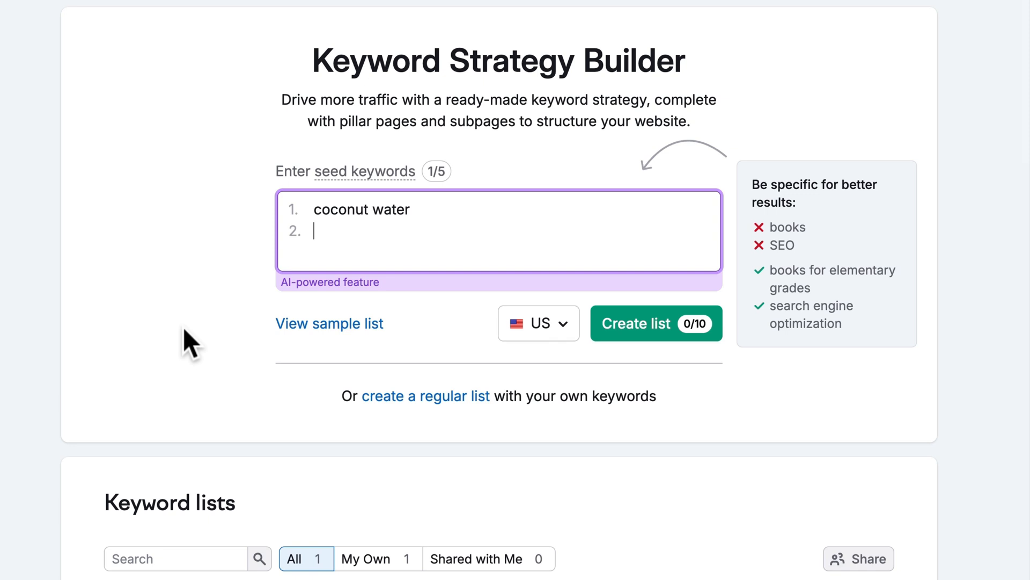
pyautogui.scroll(-3, 182, 327)
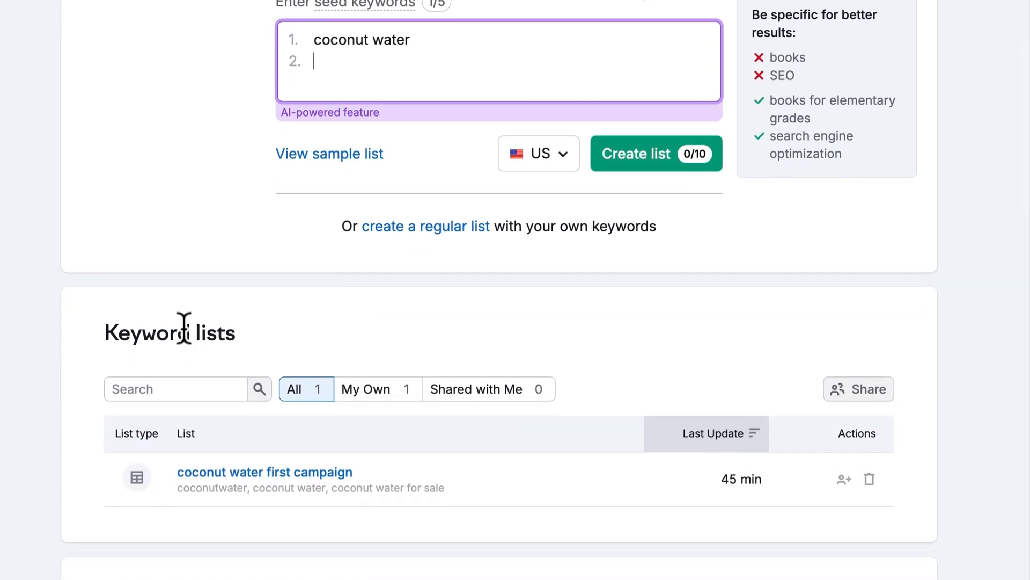
# - Open the 'coconut water first campaign' list and try clustering its 12 keywords
pyautogui.click(214, 472)
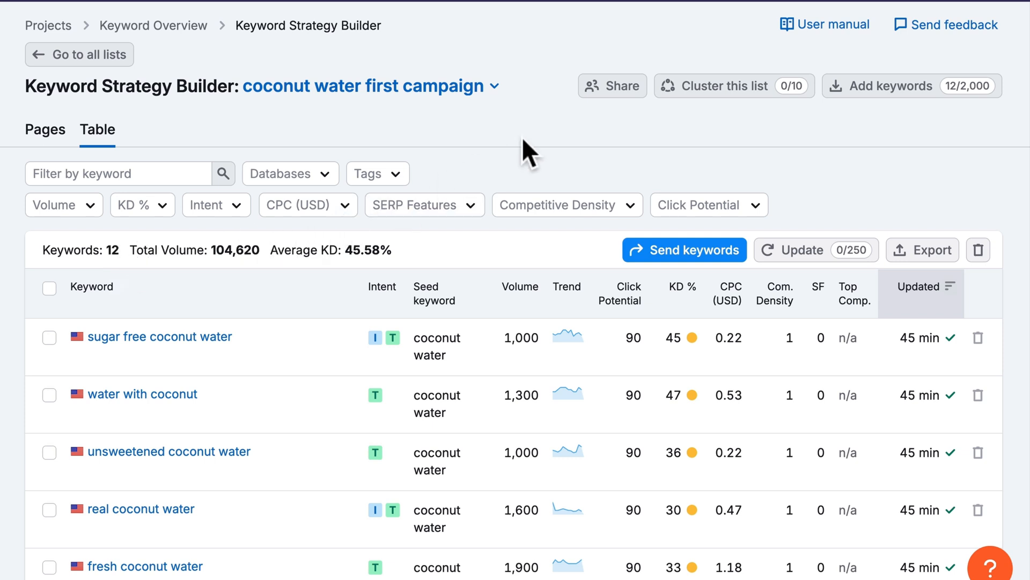
pyautogui.click(699, 98)
# - Sort the list by volume and select coconut water, near me, water, fresh and real coconut water
pyautogui.click(519, 312)
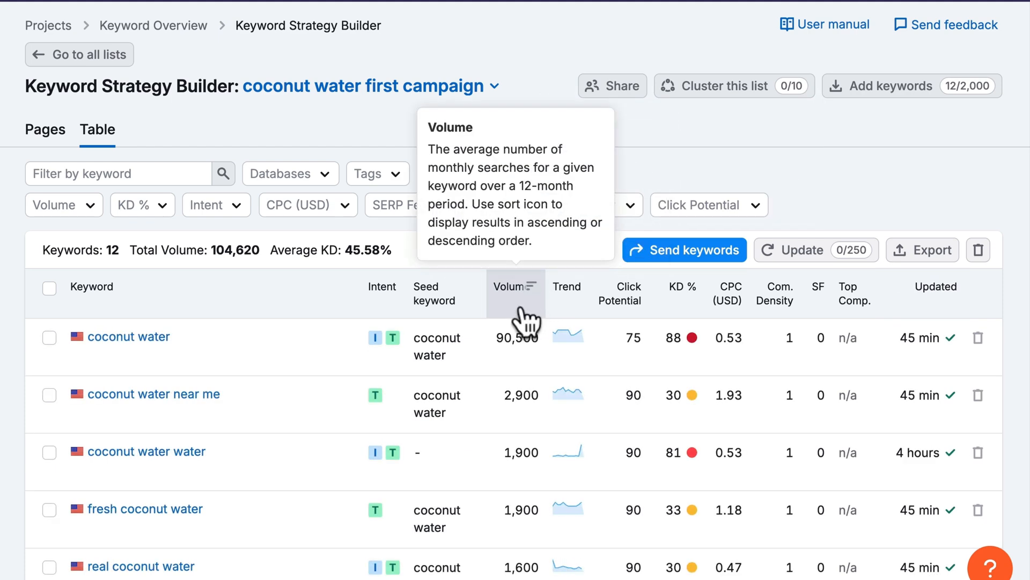
pyautogui.scroll(-2, 285, 409)
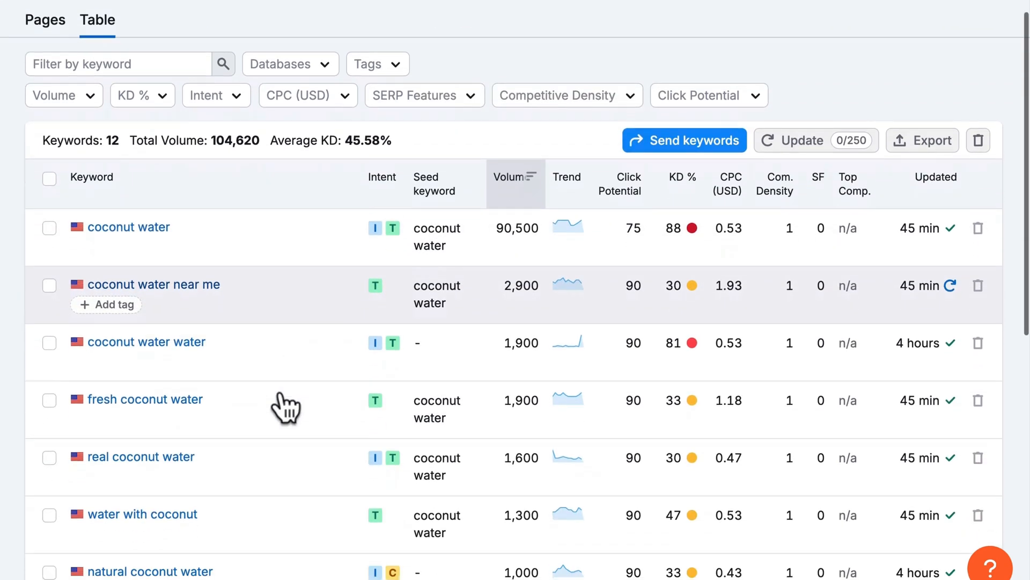
pyautogui.click(49, 228)
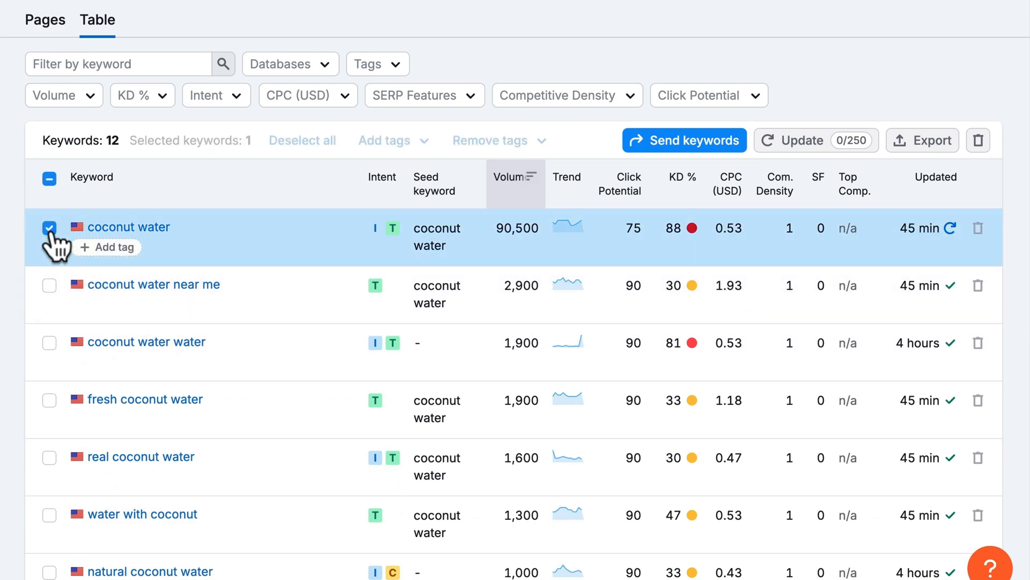
pyautogui.click(49, 286)
pyautogui.click(49, 344)
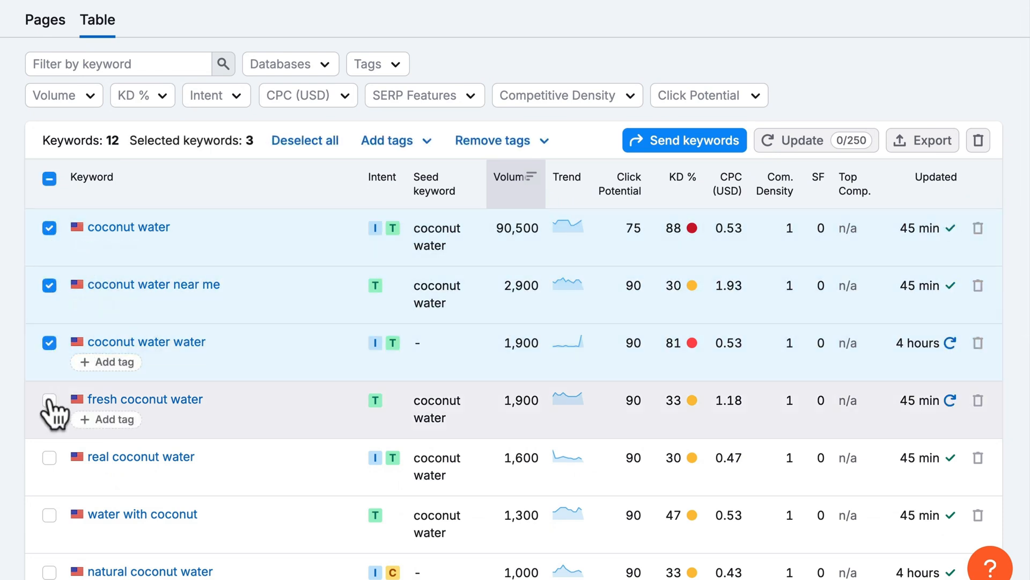
pyautogui.click(49, 400)
pyautogui.click(49, 458)
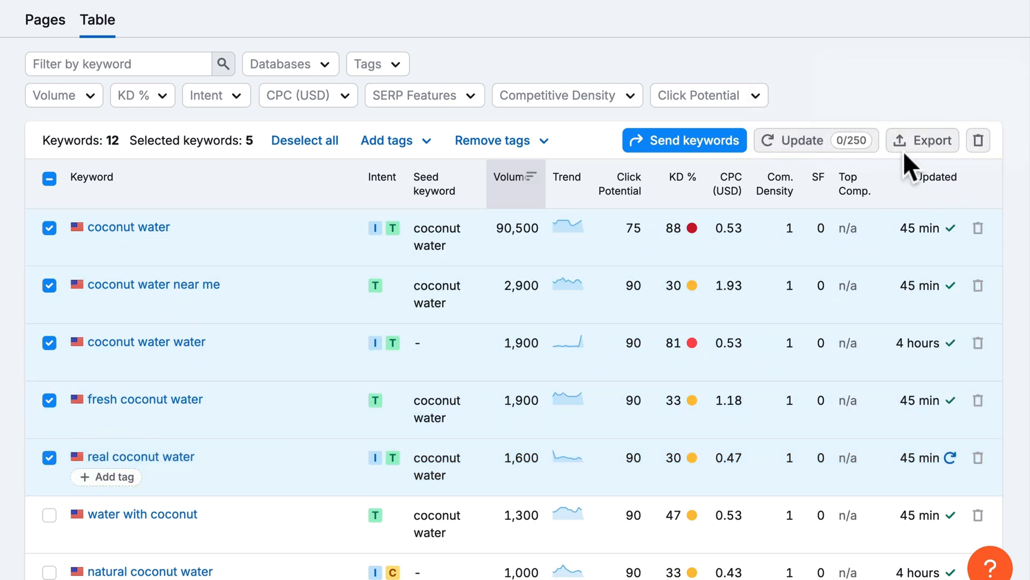
# - Export the five selected keywords as a CSV to Downloads and open the file
pyautogui.click(912, 146)
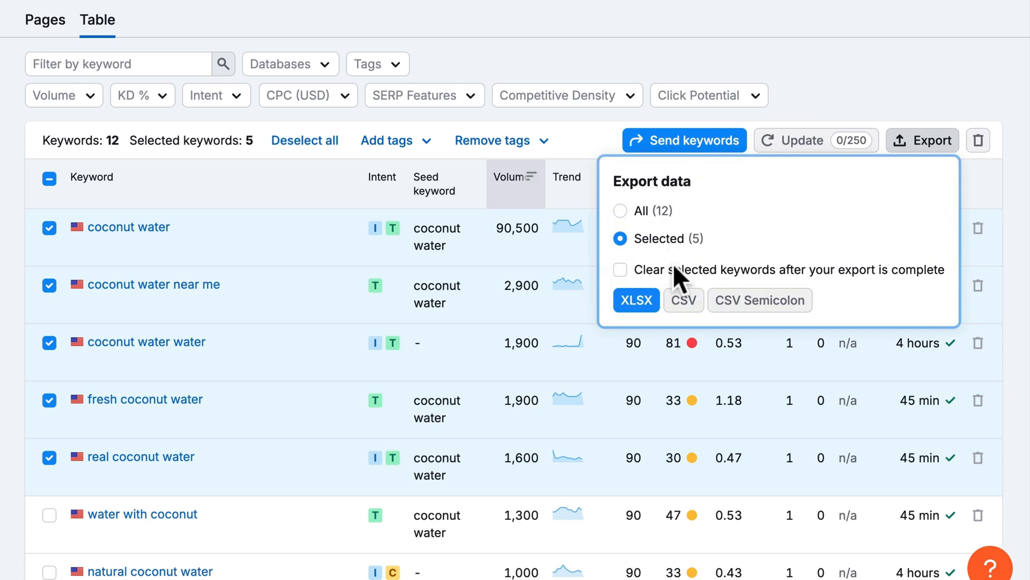
pyautogui.click(682, 300)
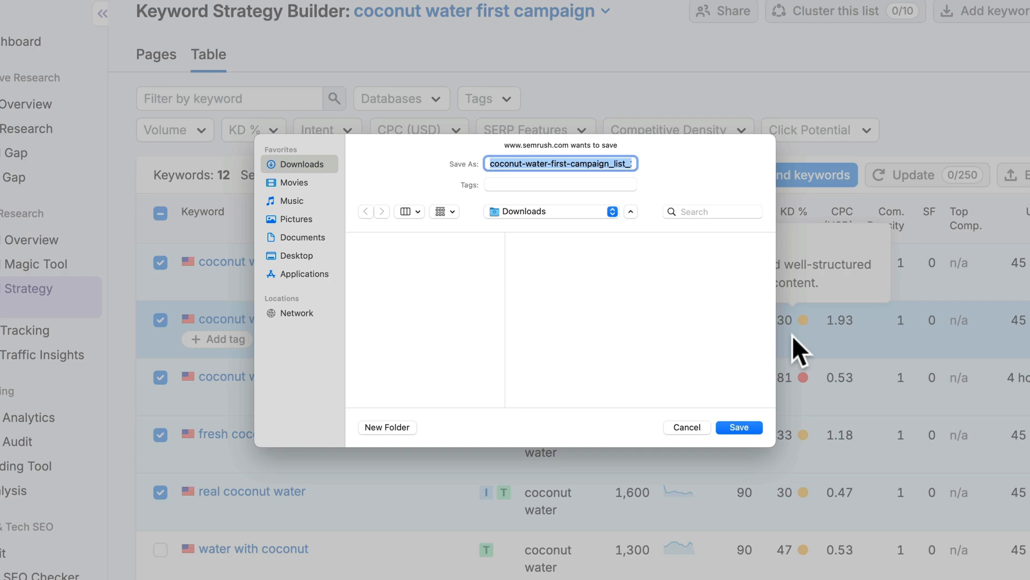
pyautogui.press('Return')
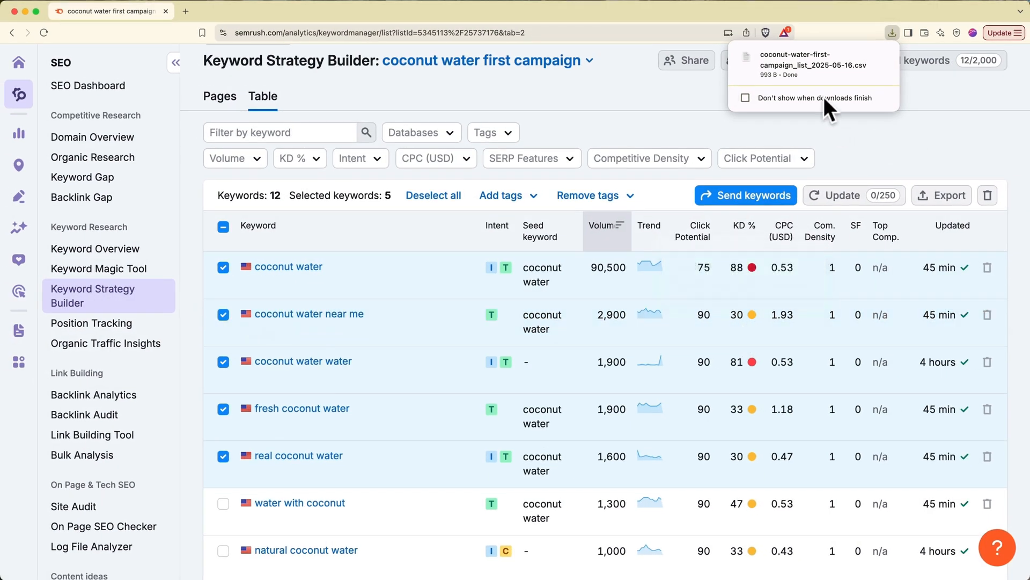
pyautogui.click(807, 69)
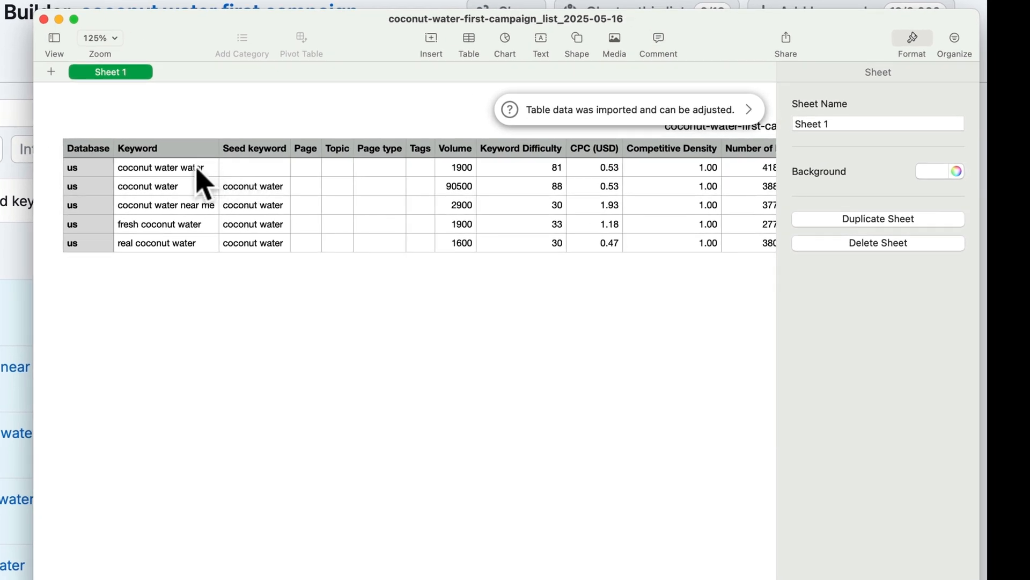
# - Select the five keywords in cells B2:B6 of the spreadsheet, then return to Semrush
pyautogui.click(198, 167)
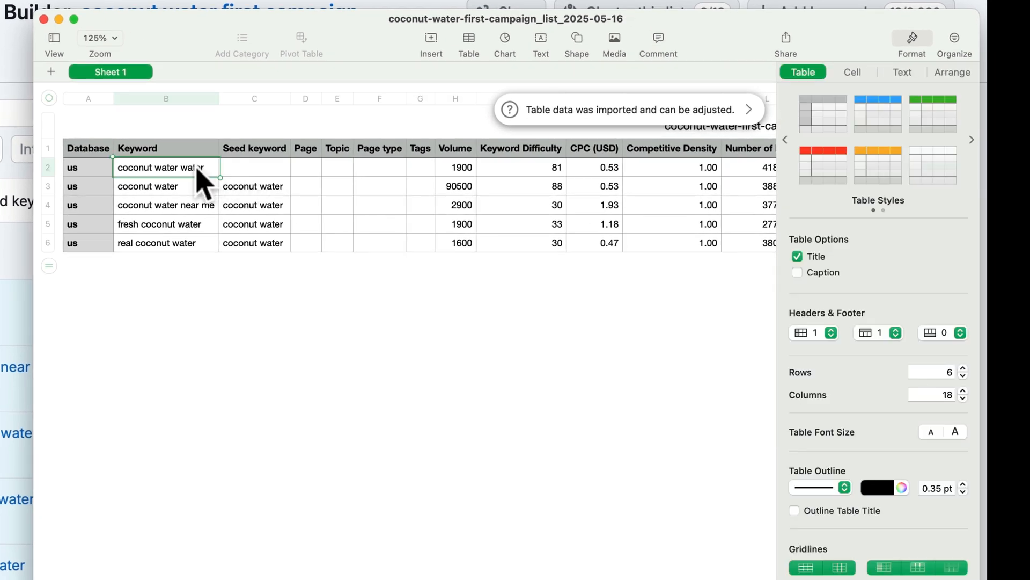
pyautogui.keyDown('shift'); pyautogui.click(173, 244); pyautogui.keyUp('shift')
pyautogui.press('super+c')
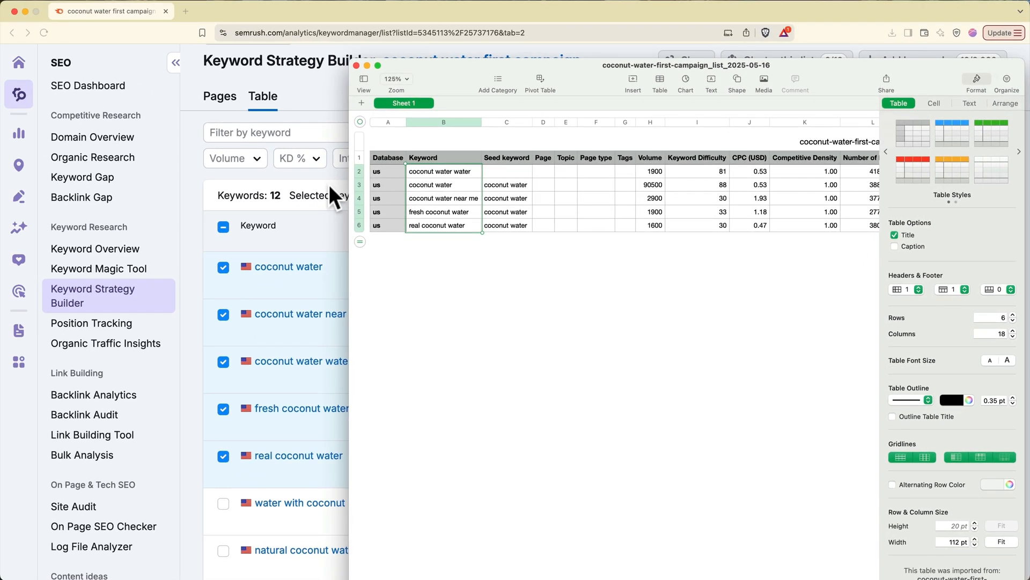
pyautogui.click(329, 185)
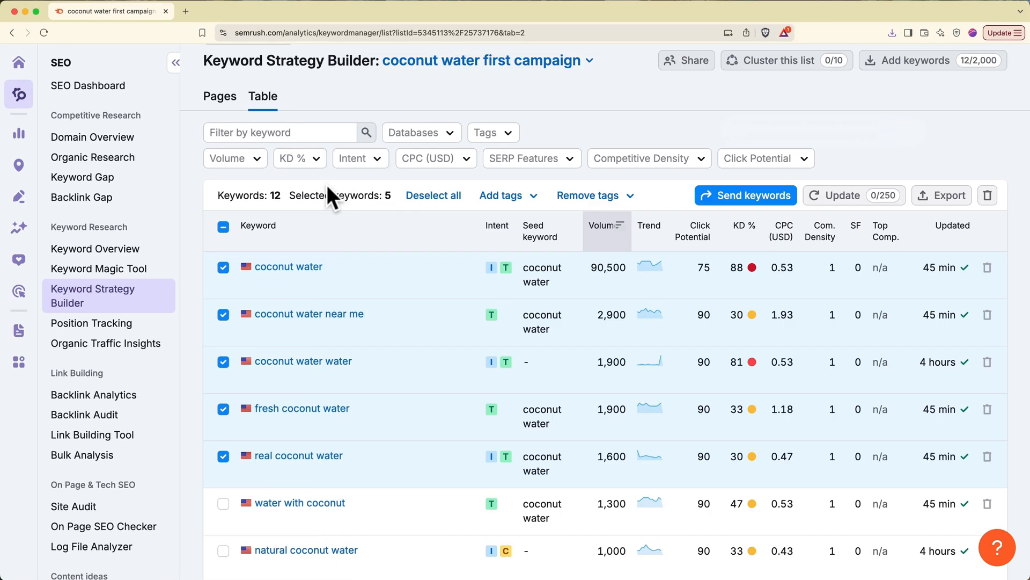
# - Create a new Keyword Strategy Builder list seeded with the five pasted coconut water keywords
pyautogui.click(133, 303)
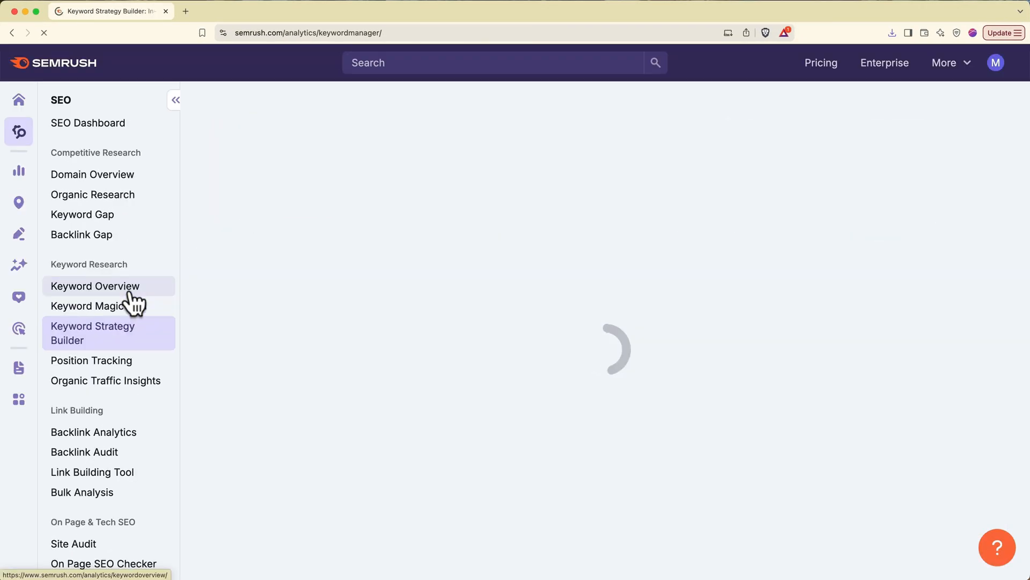
pyautogui.press('super+v')
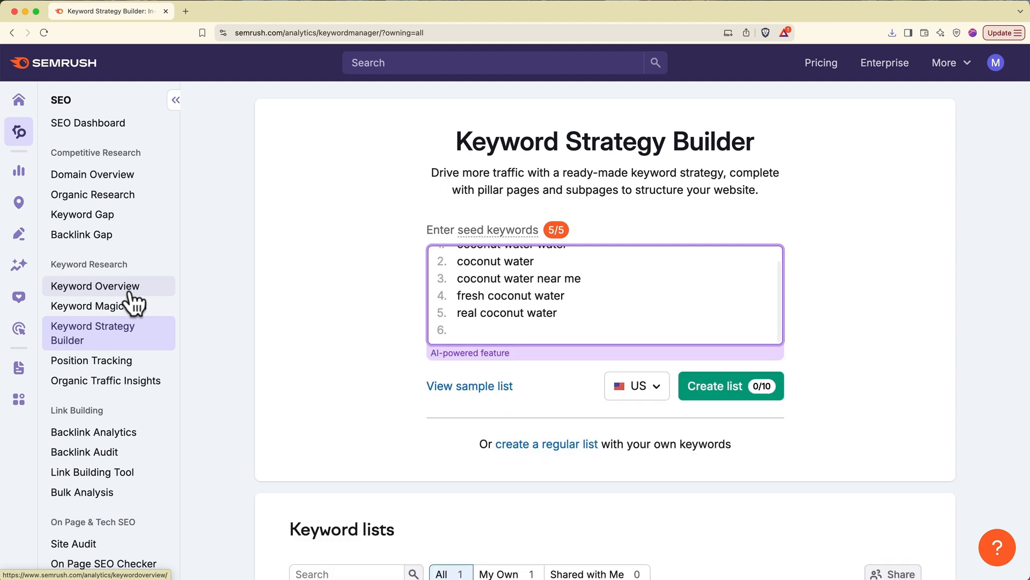
pyautogui.press('BackSpace')
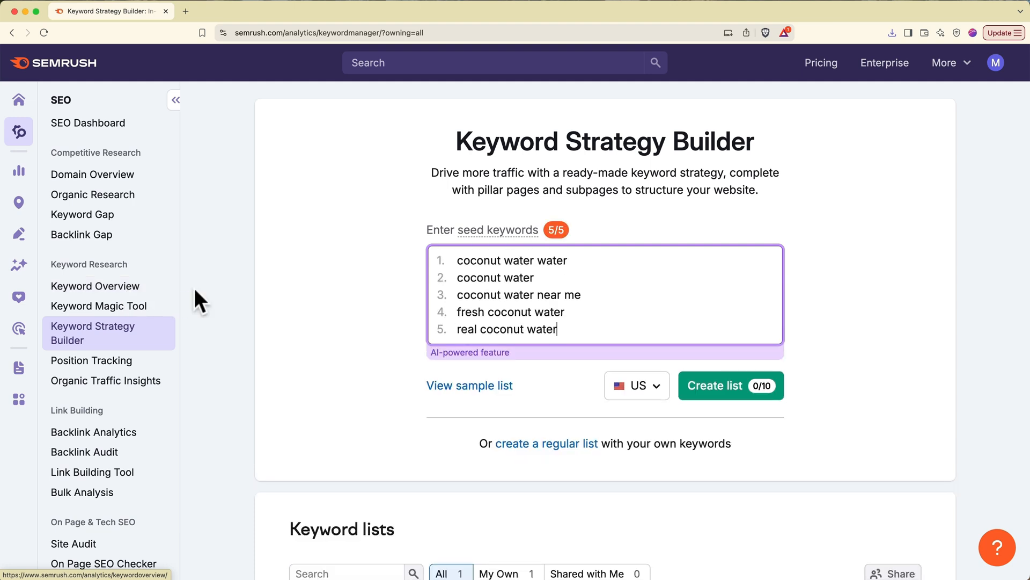
pyautogui.click(698, 395)
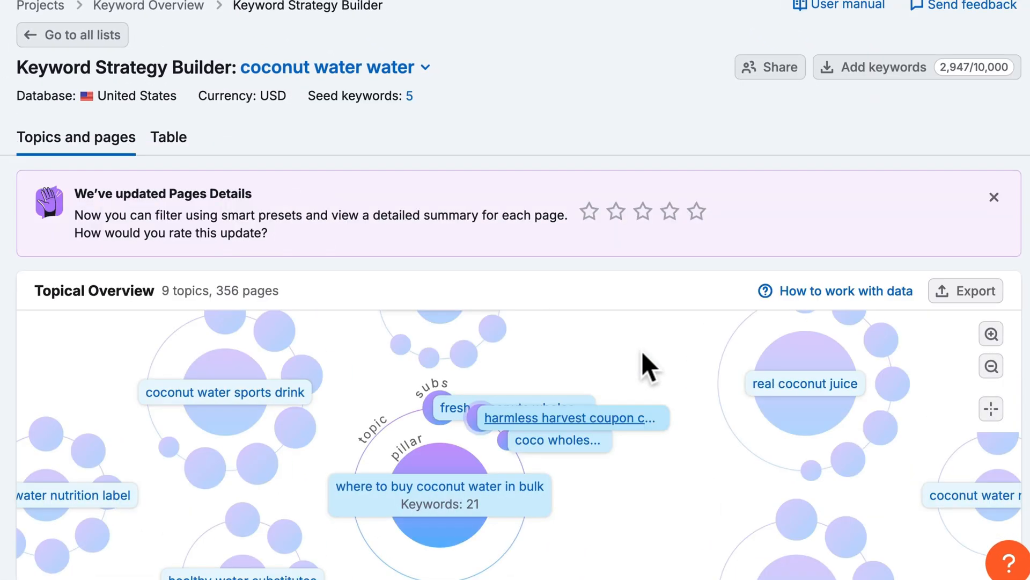
# - Scroll the generated strategy down to the topic table showing the coco water pillar page
pyautogui.scroll(-5, 634, 277)
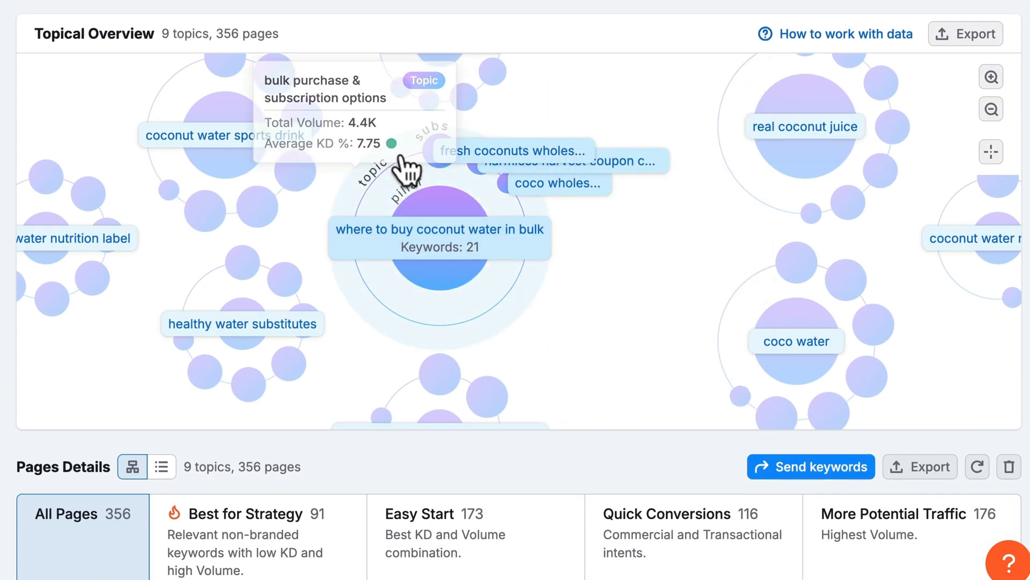
pyautogui.moveTo(453, 156)
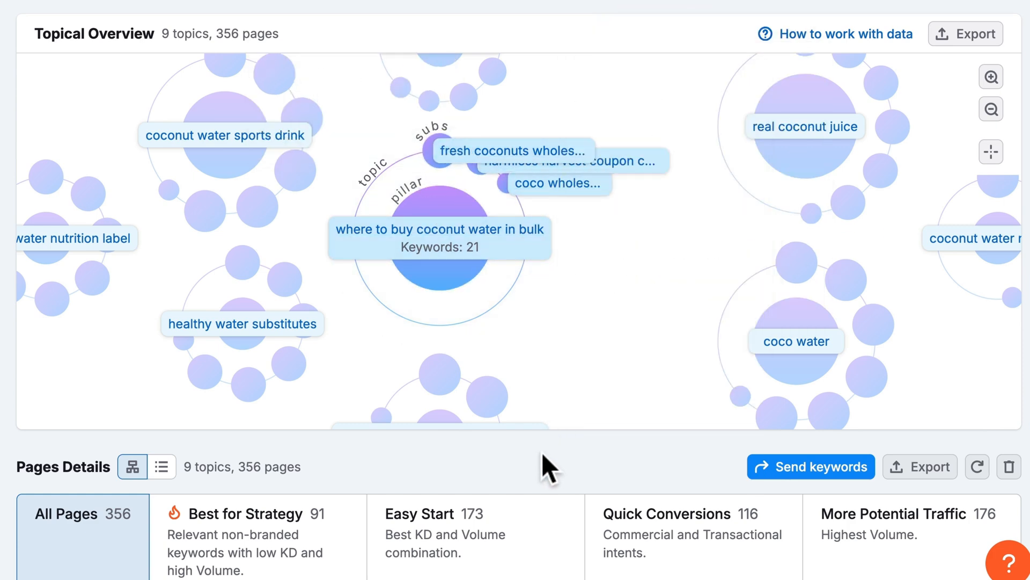
pyautogui.scroll(-3, 543, 455)
pyautogui.scroll(-9, 543, 455)
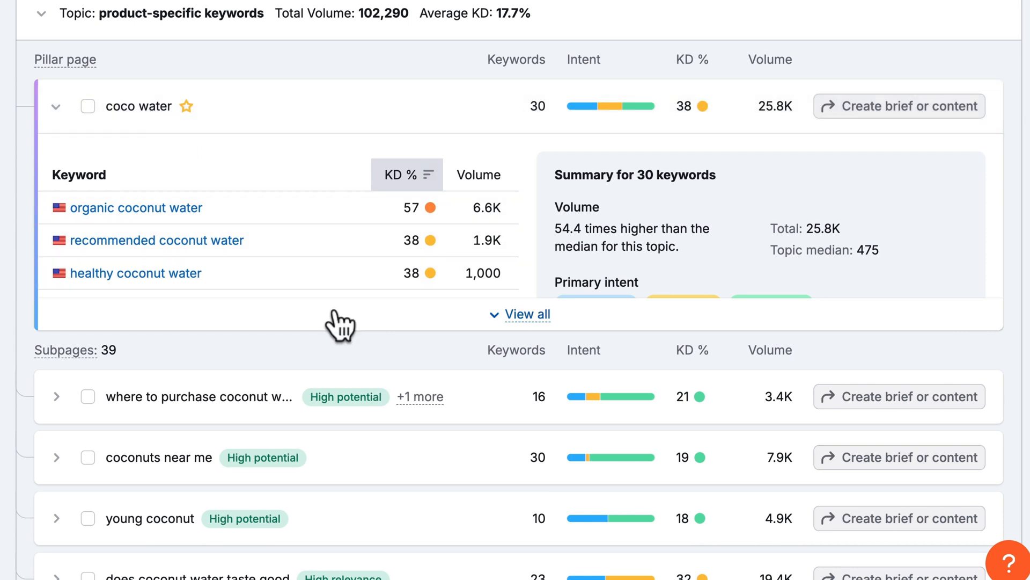
pyautogui.scroll(-5, 335, 316)
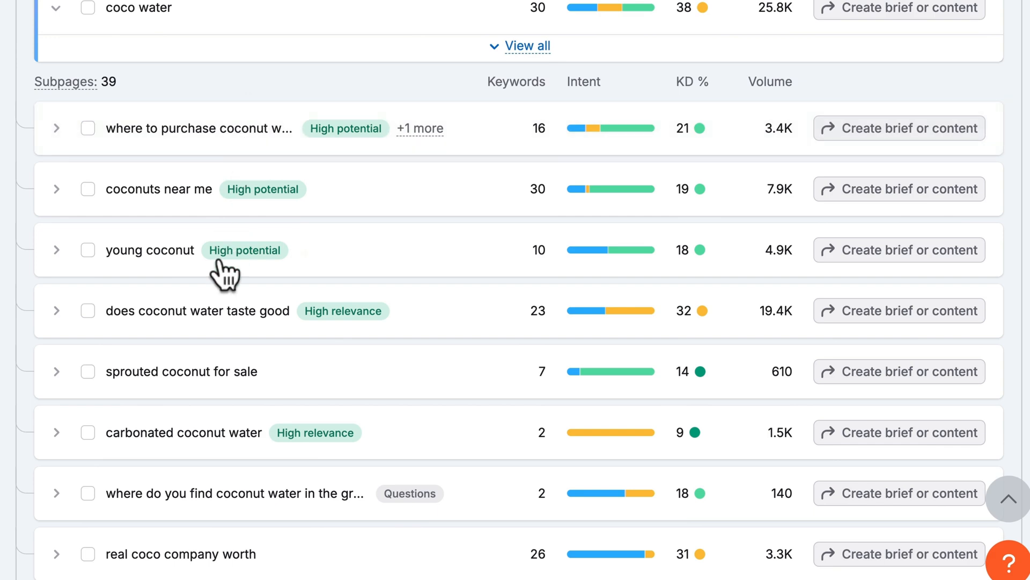
pyautogui.scroll(4, 223, 472)
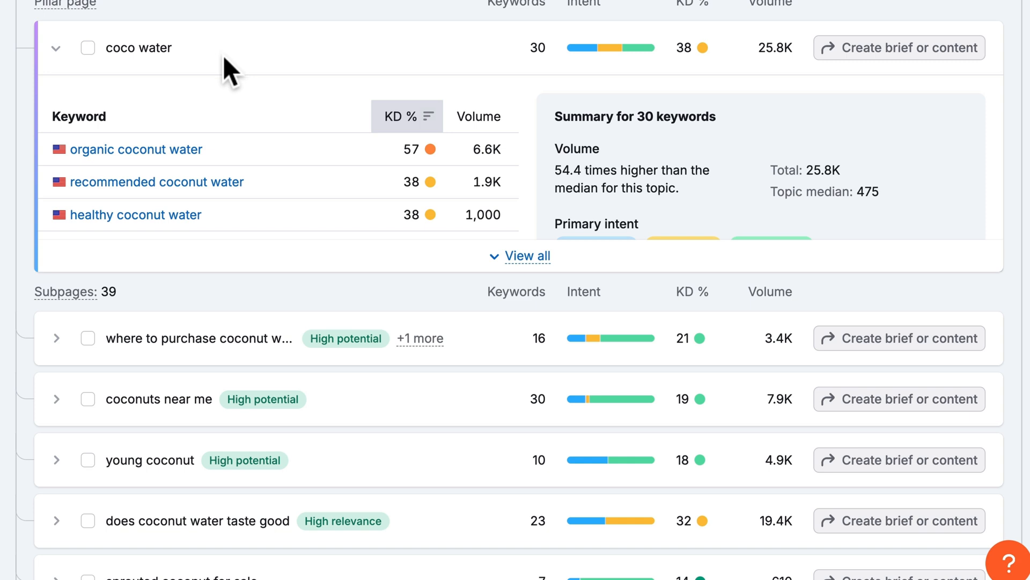
pyautogui.scroll(-2, 351, 400)
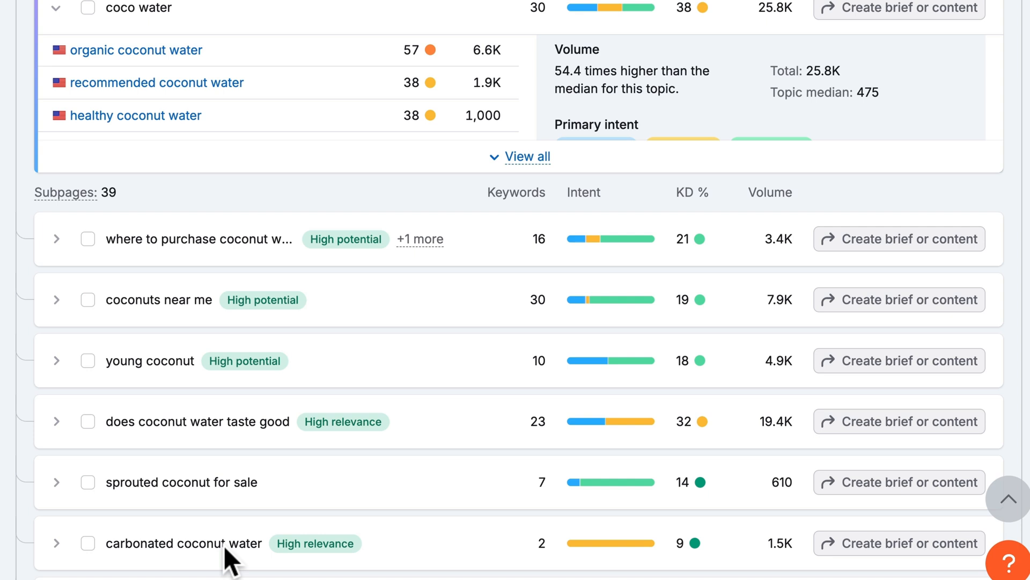
pyautogui.scroll(4, 224, 546)
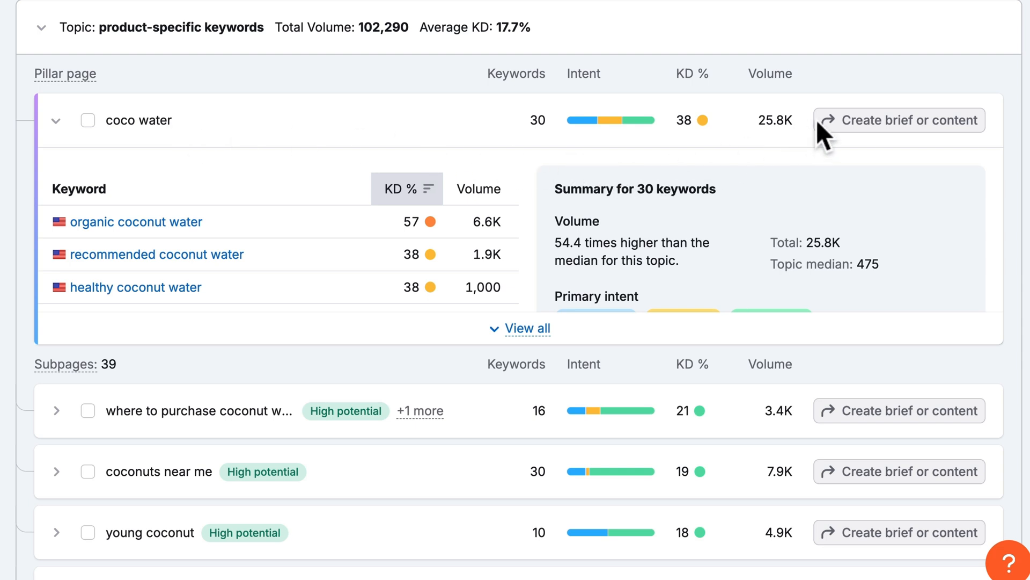
# - Send the coco water pillar page to ContentShake AI as an Article
pyautogui.click(856, 128)
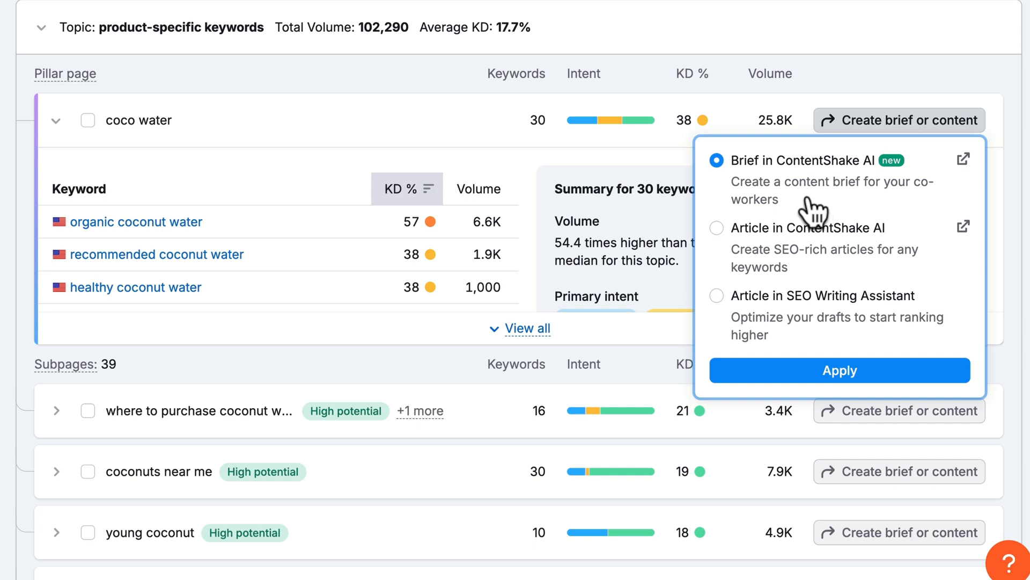
pyautogui.click(718, 230)
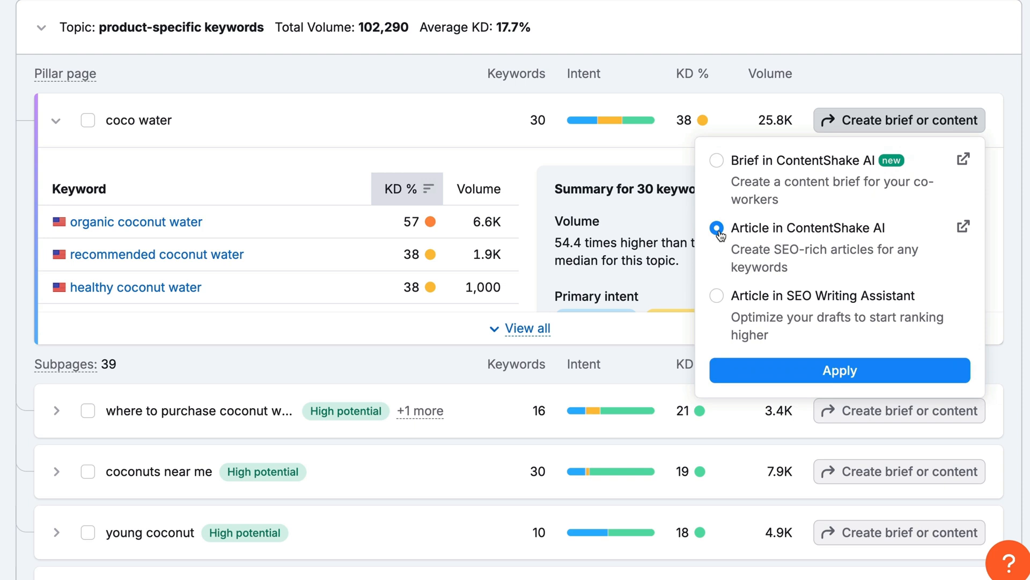
pyautogui.click(778, 370)
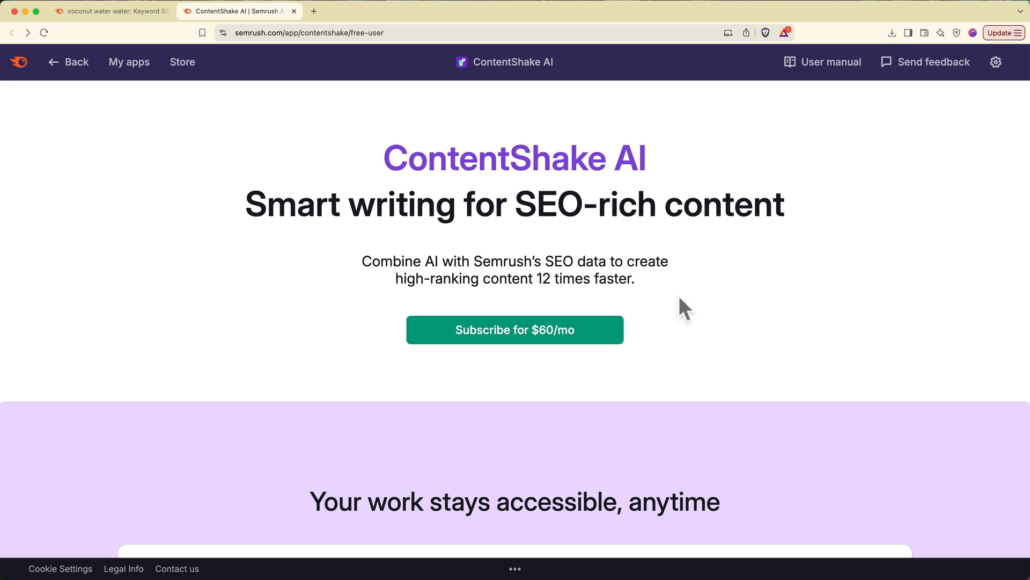
# - Start the ContentShake AI free trial from My apps and open the app's Content Dashboard
pyautogui.click(128, 66)
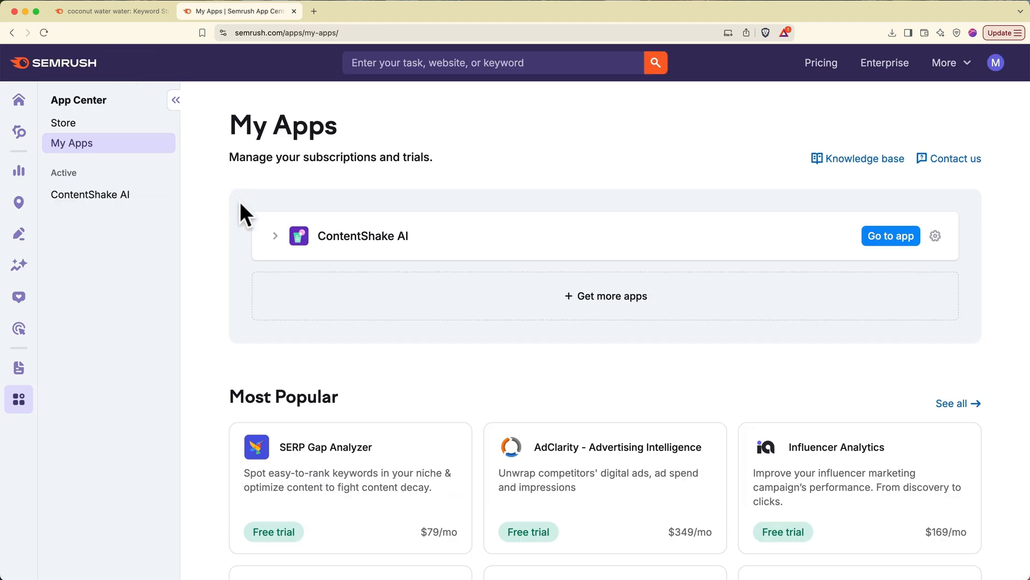
pyautogui.click(275, 237)
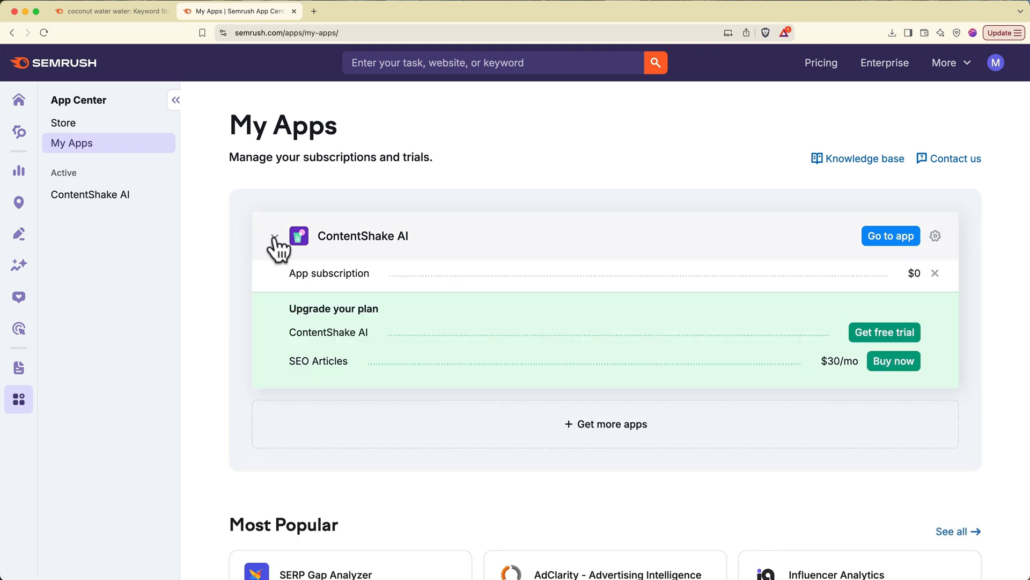
pyautogui.click(872, 333)
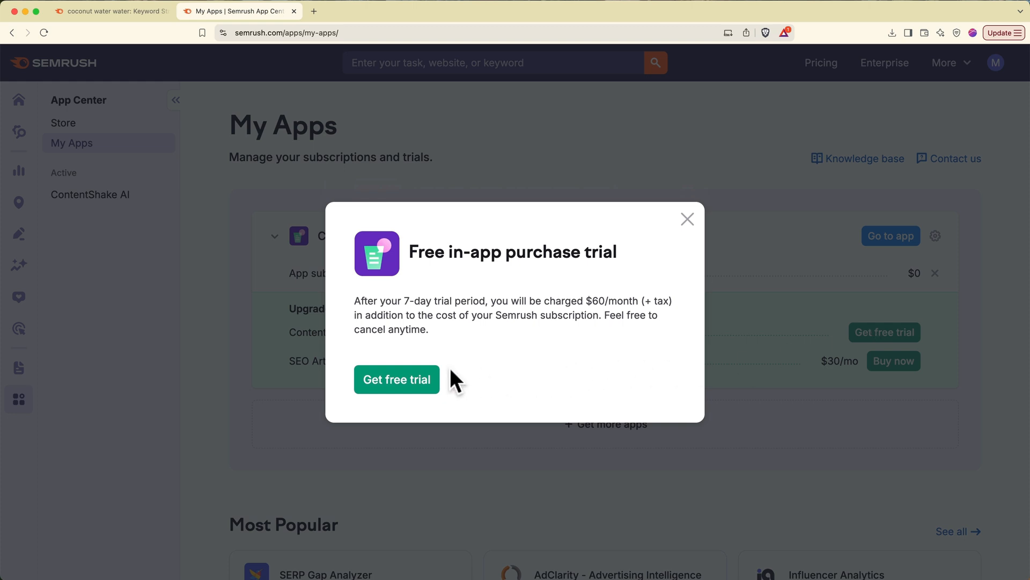
pyautogui.click(416, 377)
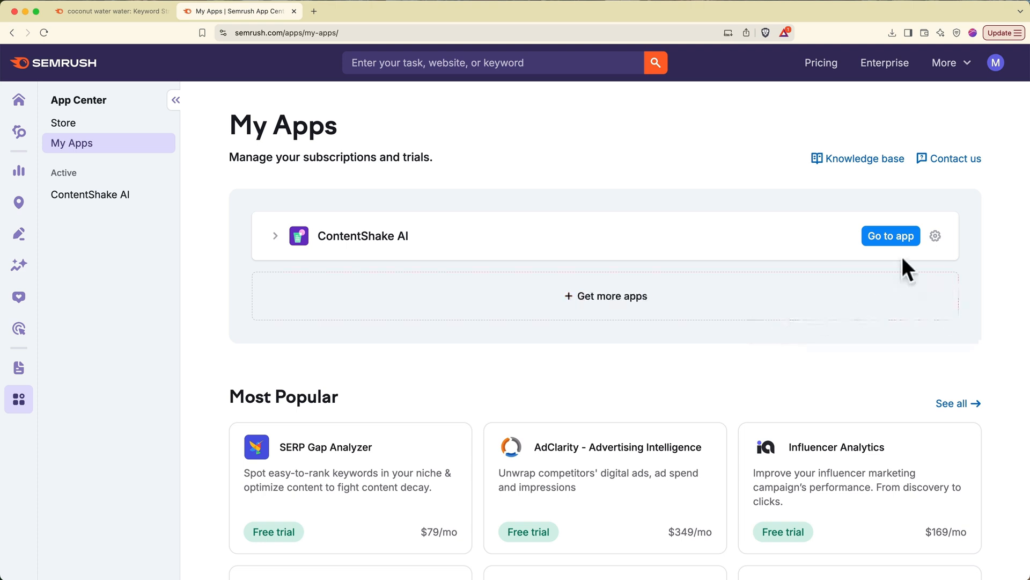
pyautogui.click(896, 240)
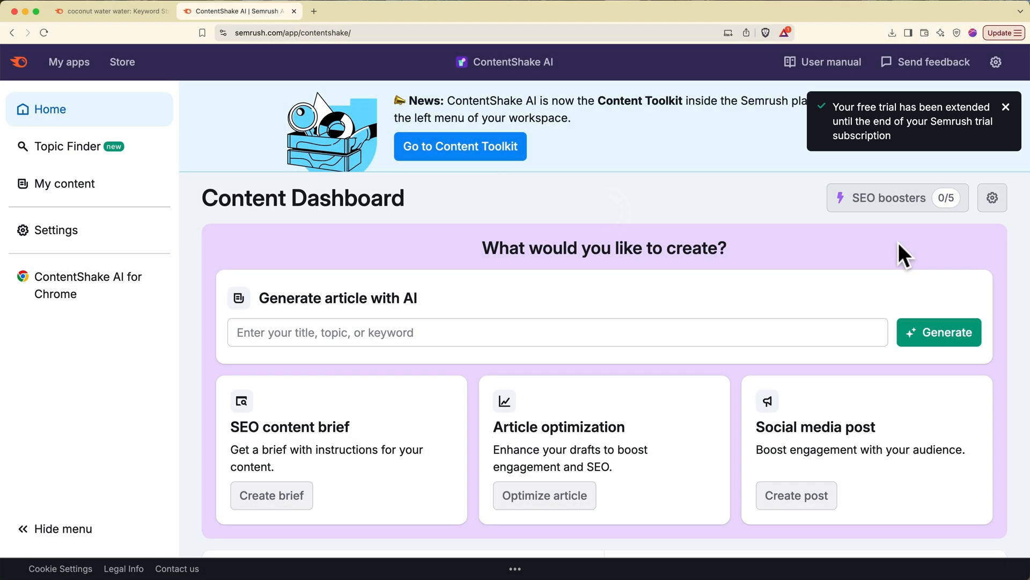
# - Send the coco water page to a ContentShake AI article titled 'Benefits of Coconut Water for Hydration' with keywords prefilled
pyautogui.click(139, 14)
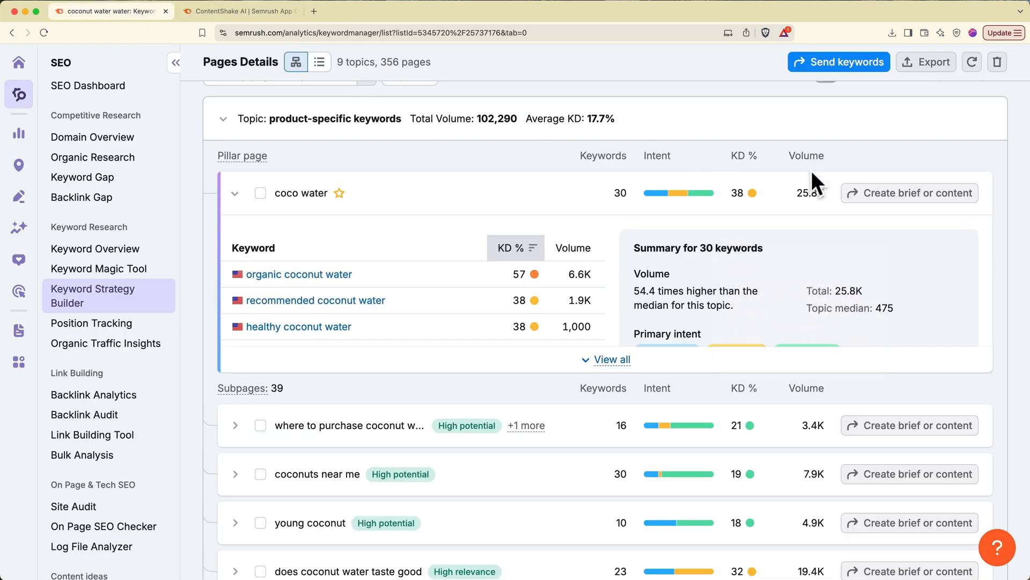
pyautogui.click(869, 201)
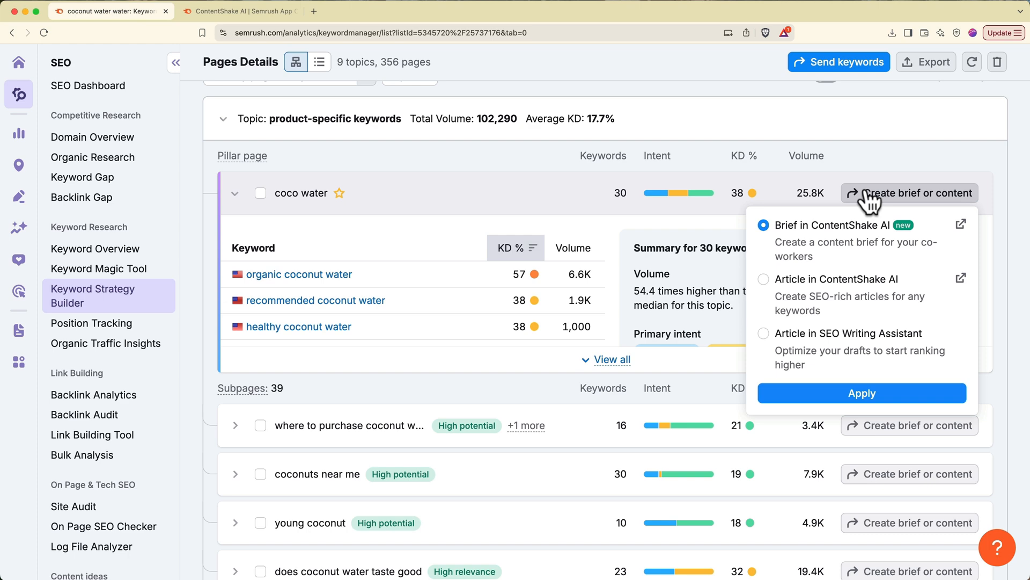
pyautogui.click(817, 280)
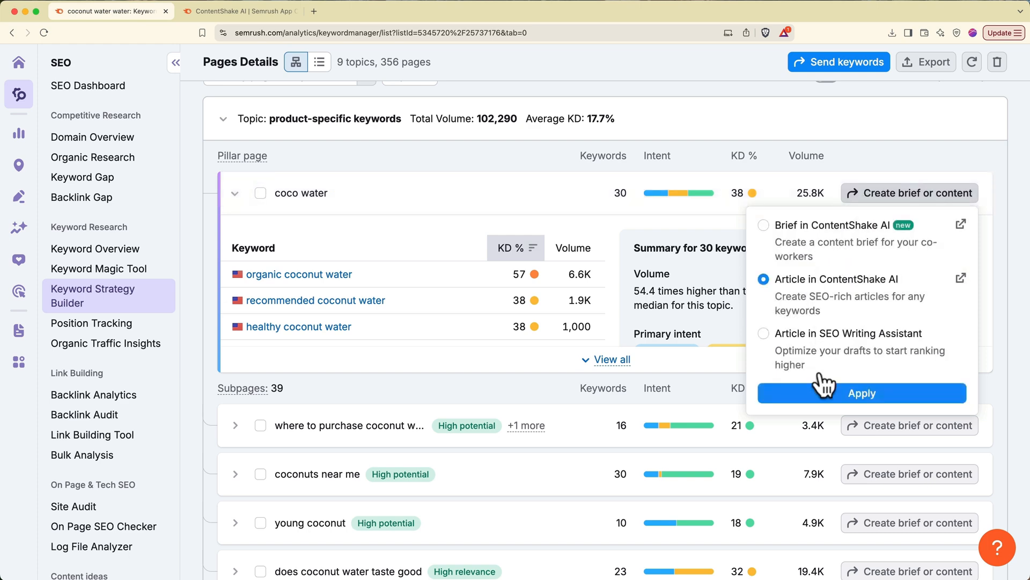
pyautogui.click(822, 390)
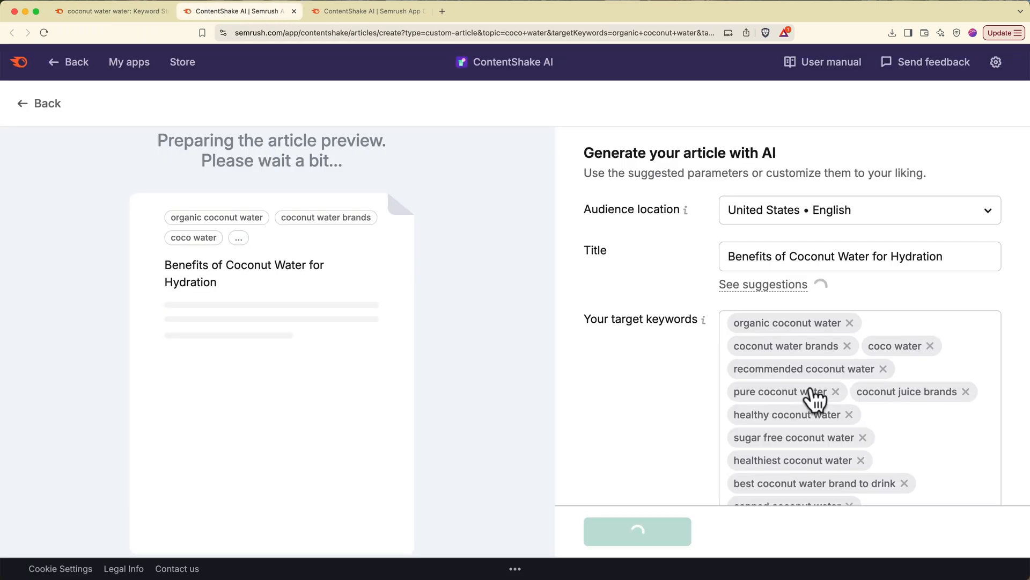
# - Close the extra ContentShake AI tab and leave the audience location unchanged
pyautogui.click(422, 11)
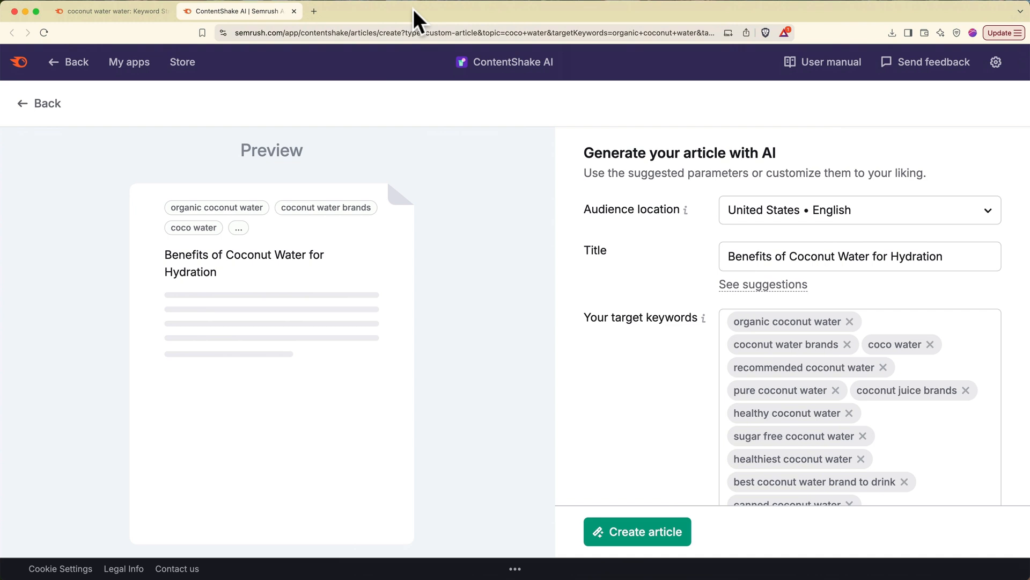
pyautogui.click(767, 224)
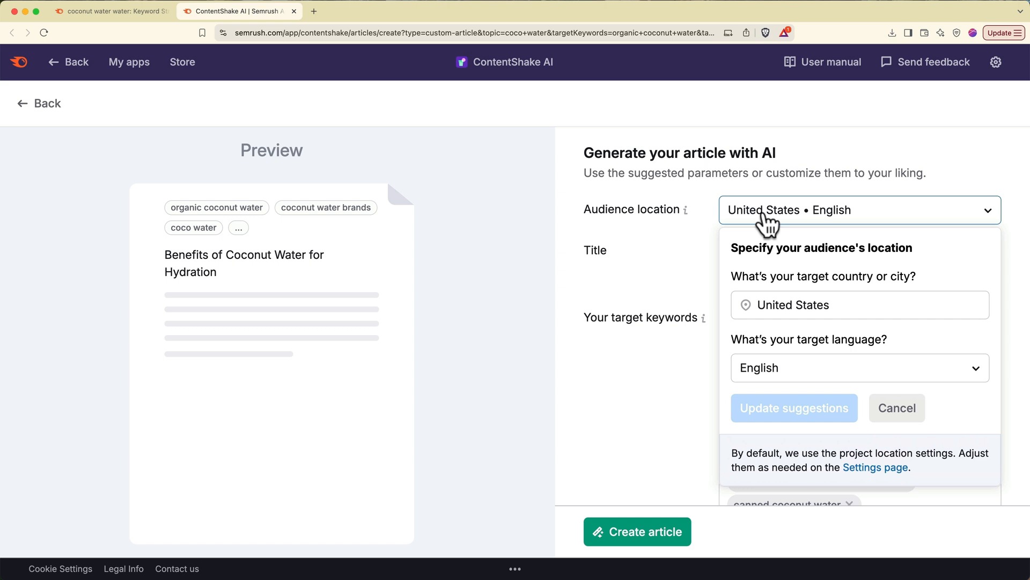
pyautogui.click(767, 224)
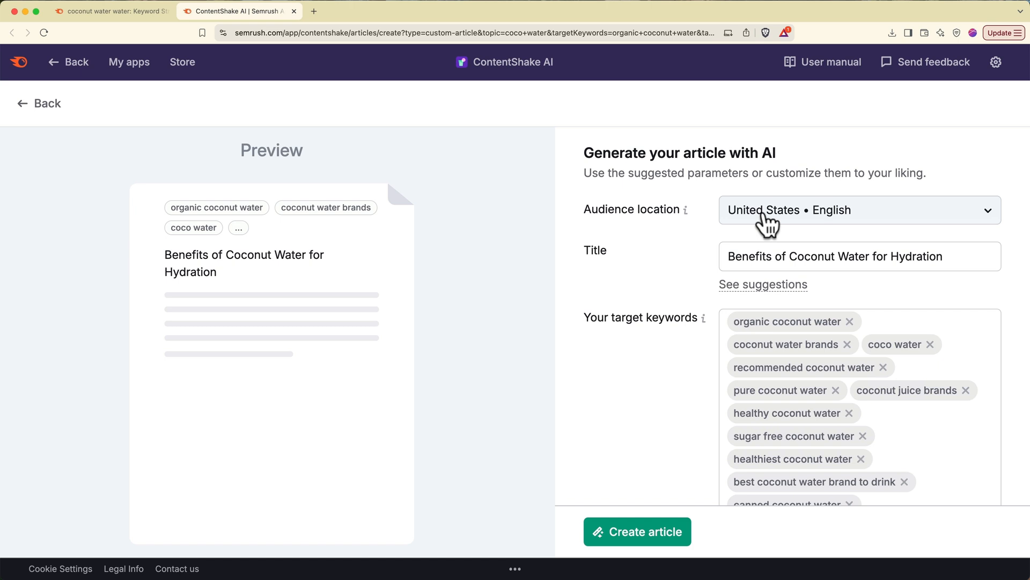
# - Show alternative title ideas, including titles used by competitor pages like Wikipedia, Healthline and Mayo Clinic
pyautogui.click(762, 286)
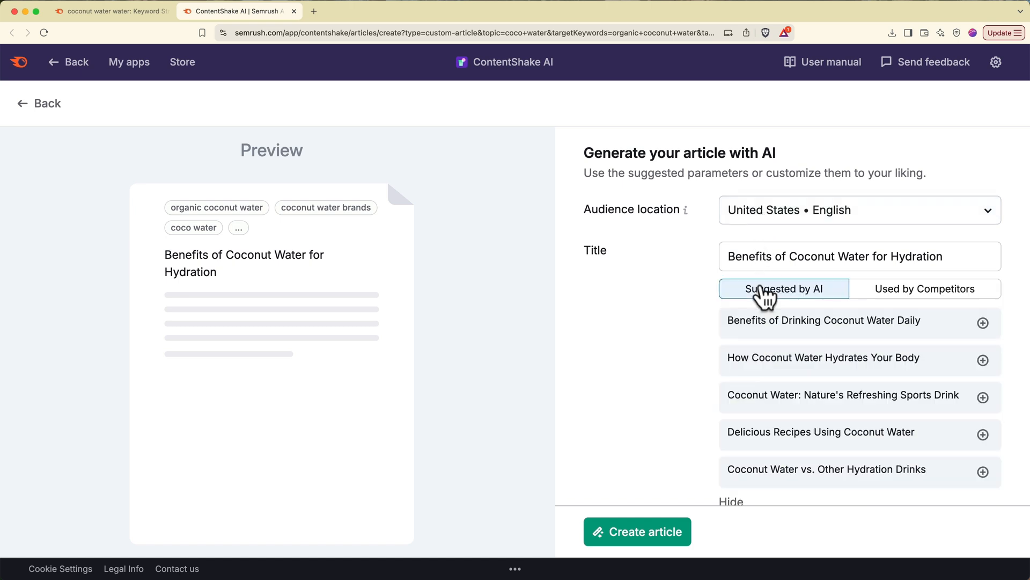
pyautogui.scroll(-2, 683, 336)
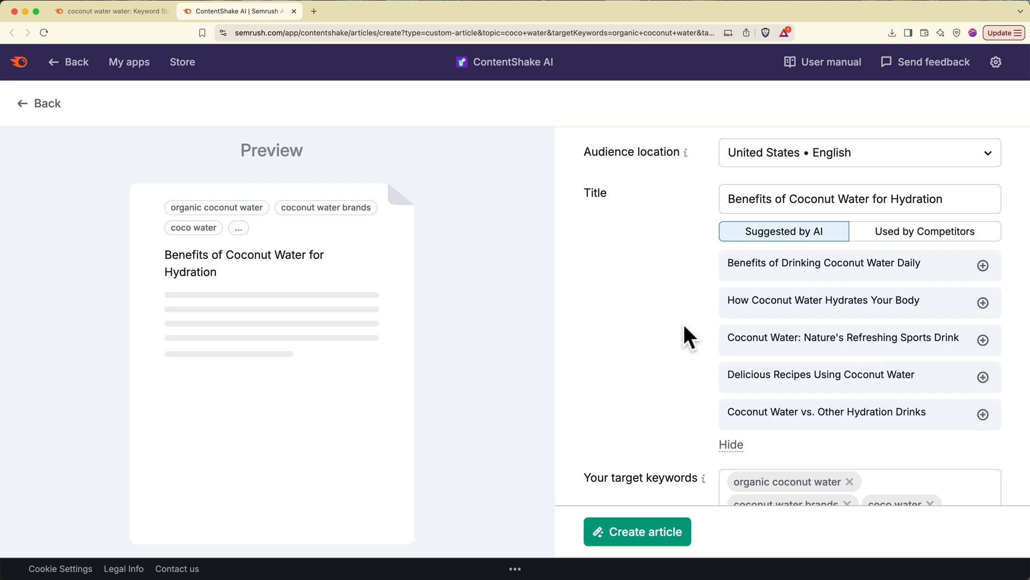
pyautogui.click(865, 240)
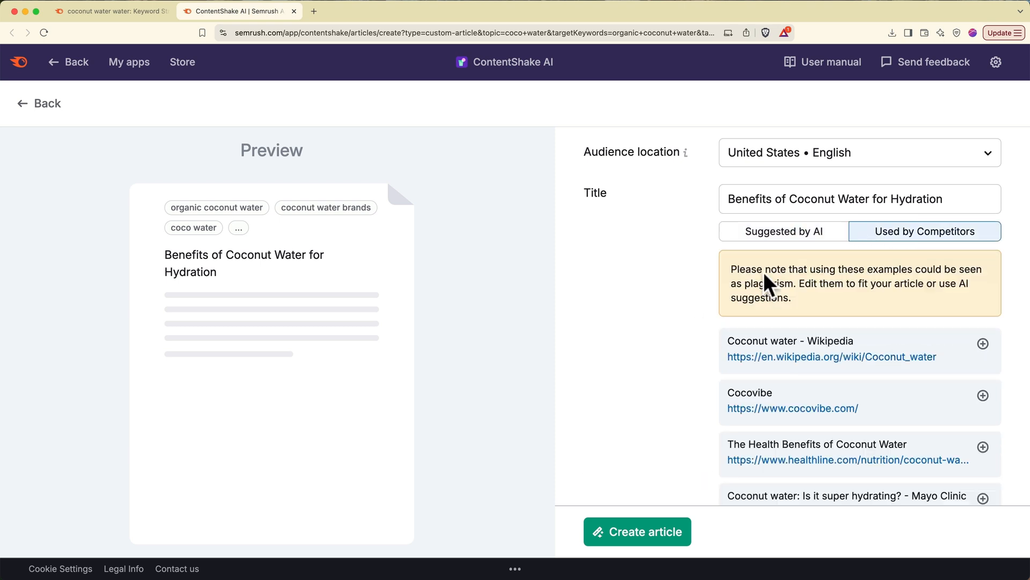
pyautogui.scroll(-5, 662, 328)
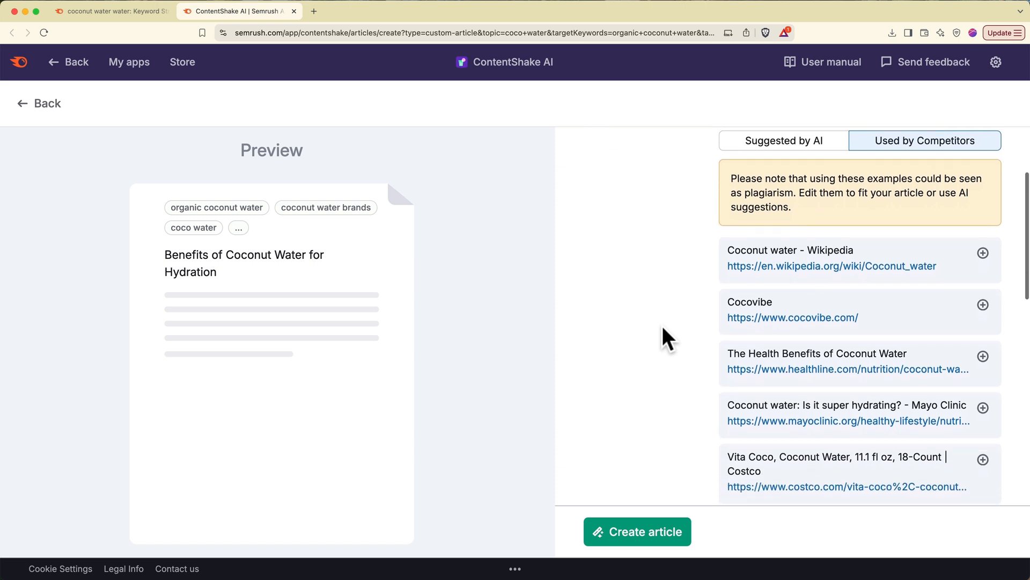
pyautogui.scroll(2, 663, 327)
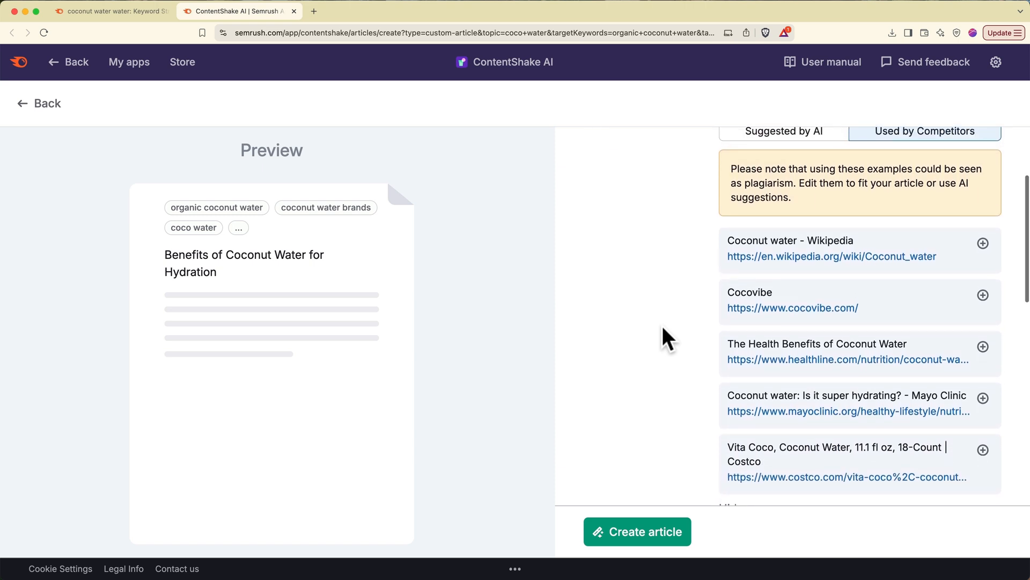
pyautogui.scroll(2, 662, 327)
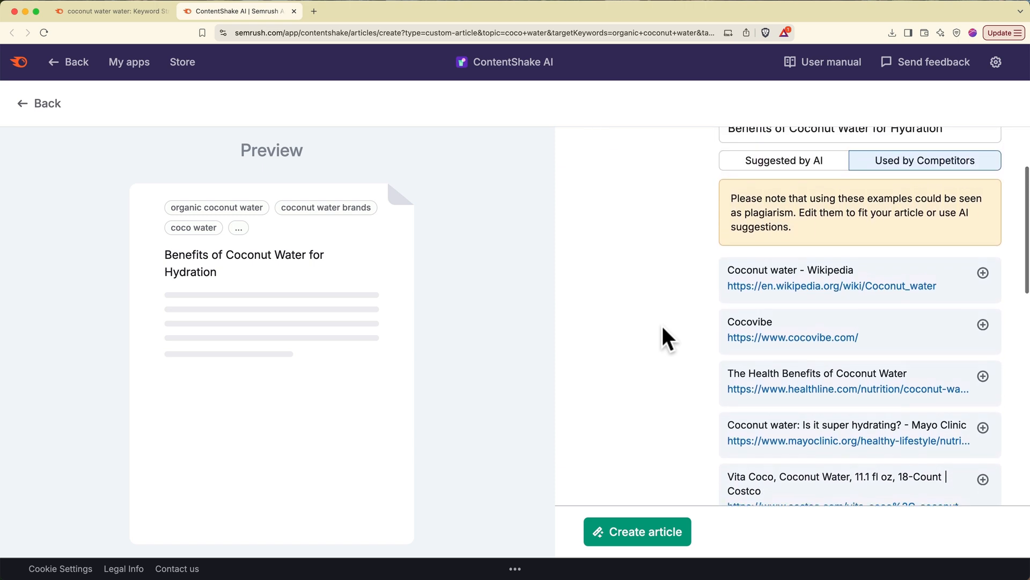
# - Set the article title to 'Coconut Water: Nature's Refreshing Sports Drink' from the AI suggestions
pyautogui.click(757, 198)
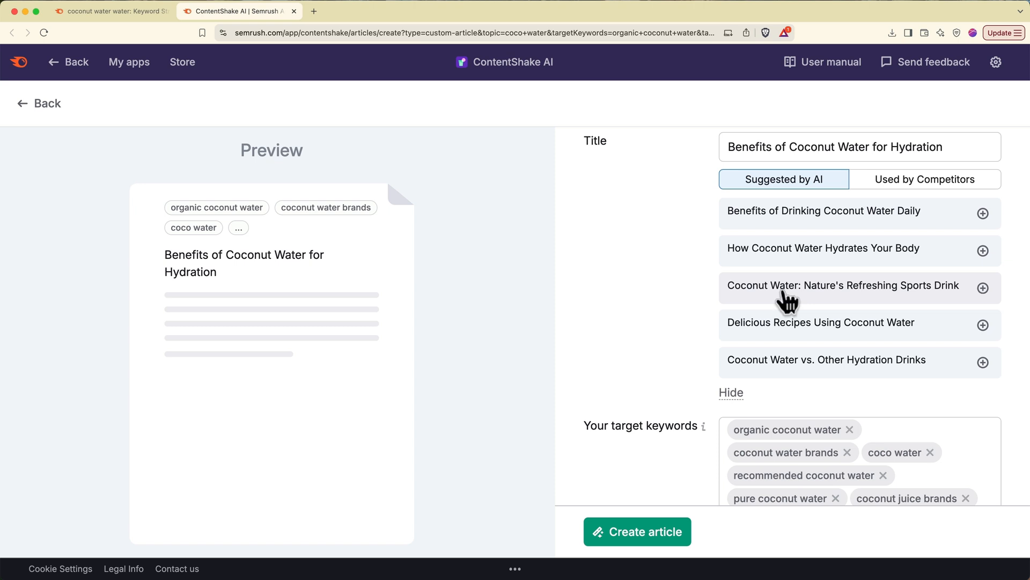
pyautogui.click(783, 294)
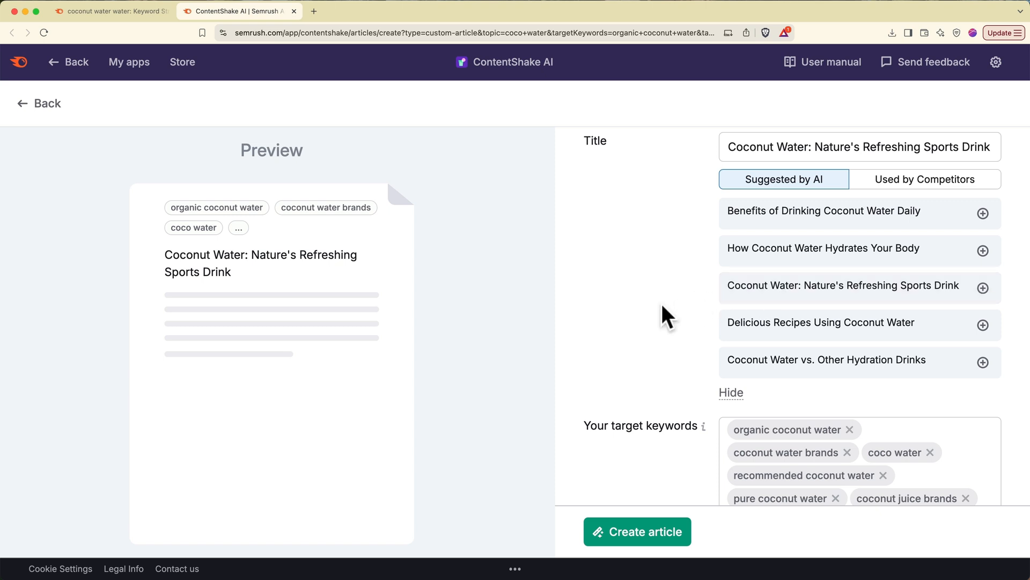
pyautogui.scroll(-3, 662, 307)
pyautogui.scroll(-3, 663, 307)
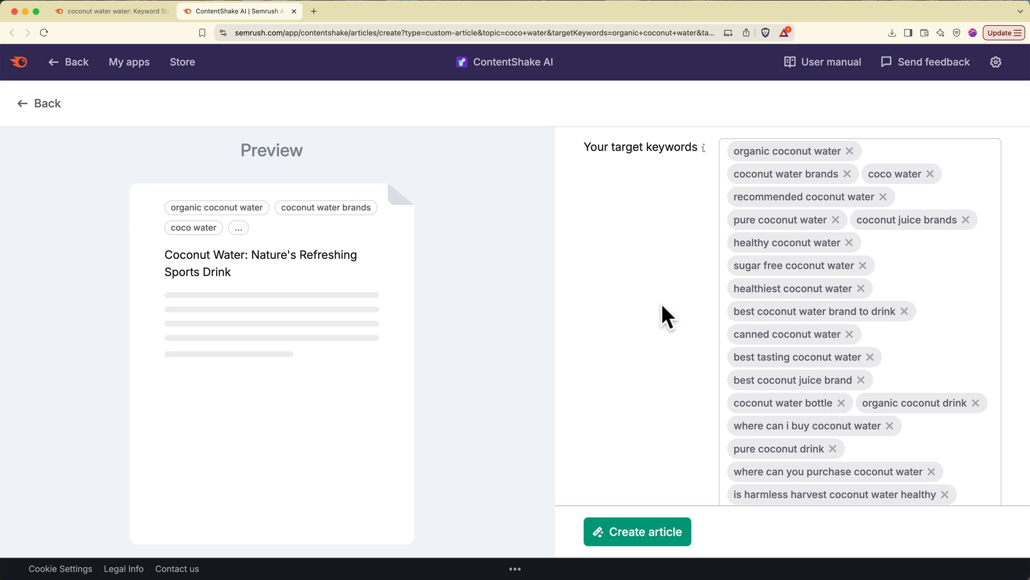
pyautogui.scroll(-5, 663, 307)
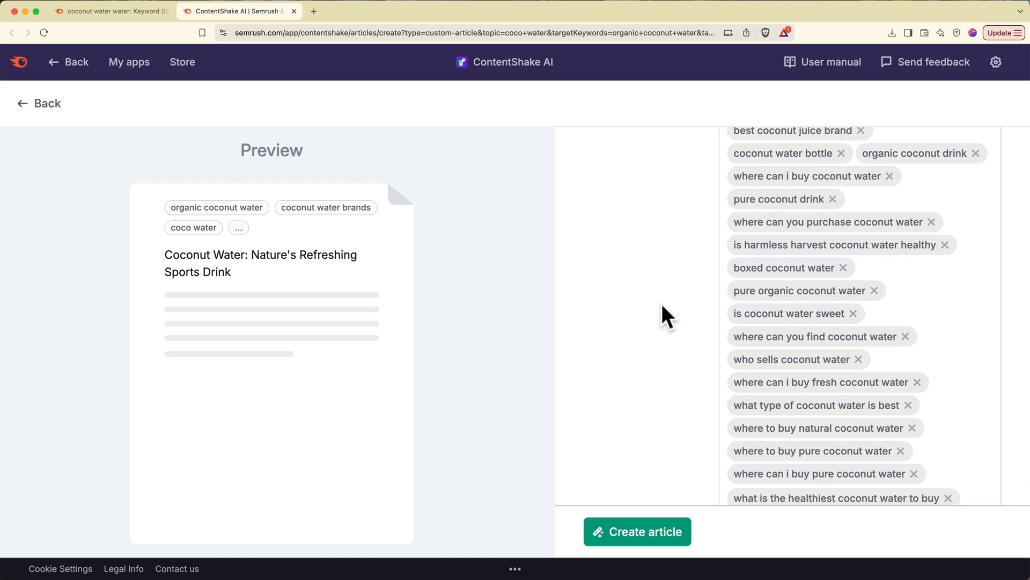
# - Remove the 'is harmless harvest coconut water healthy' target keyword
pyautogui.click(944, 245)
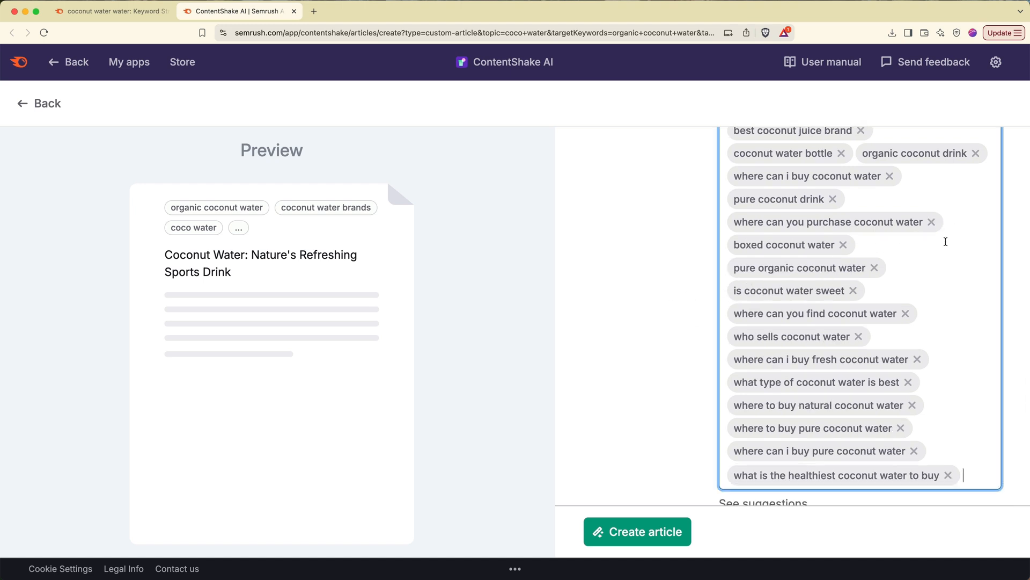
pyautogui.scroll(5, 946, 241)
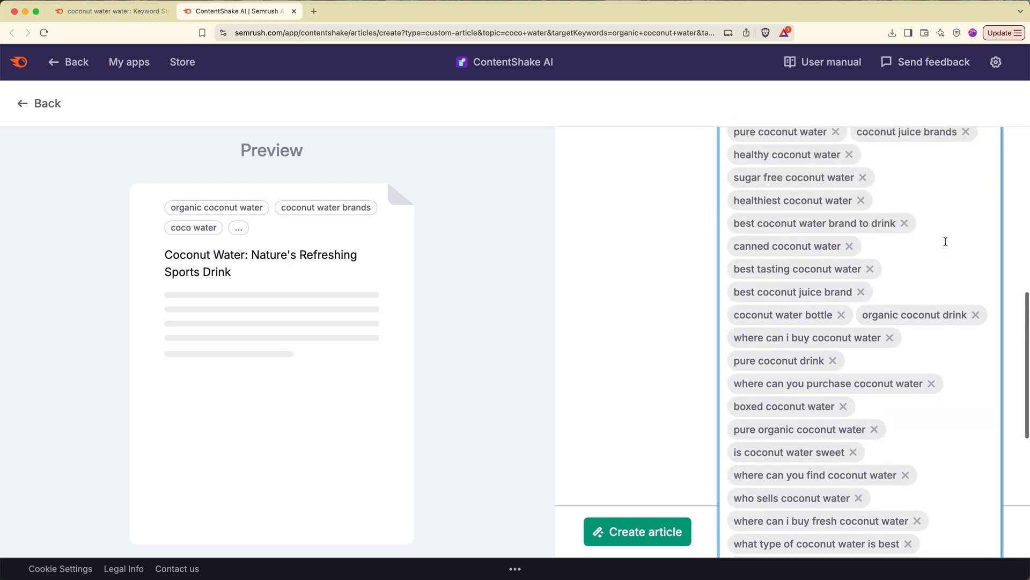
pyautogui.scroll(-6, 946, 242)
pyautogui.scroll(-4, 946, 242)
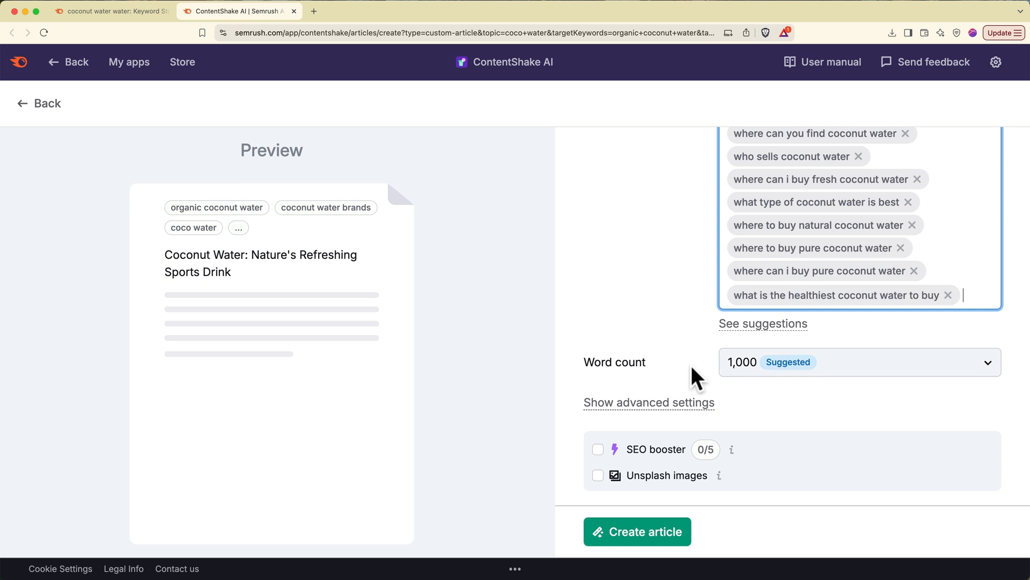
# - Keep the article word count at 1,000
pyautogui.click(745, 367)
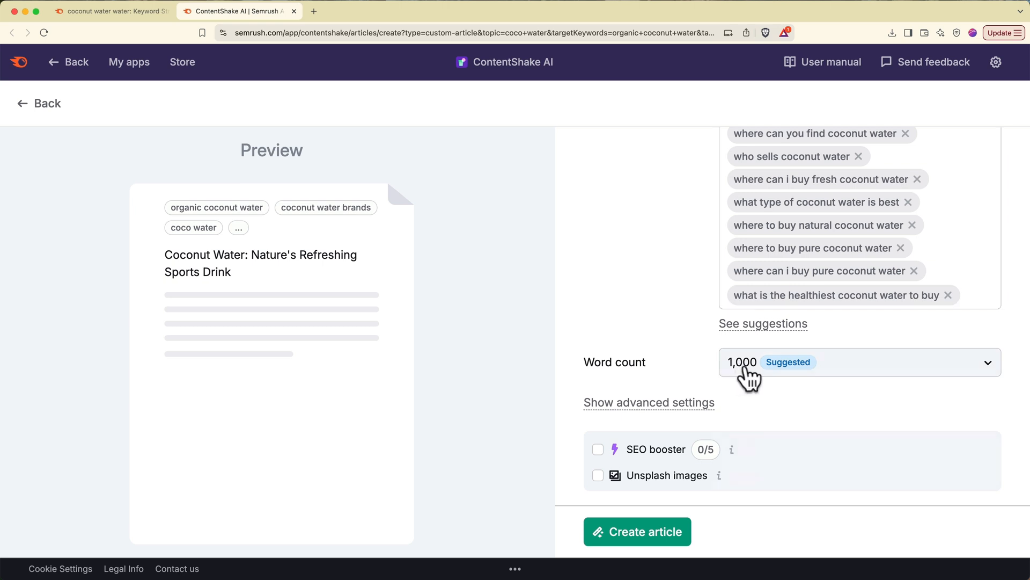
pyautogui.click(744, 368)
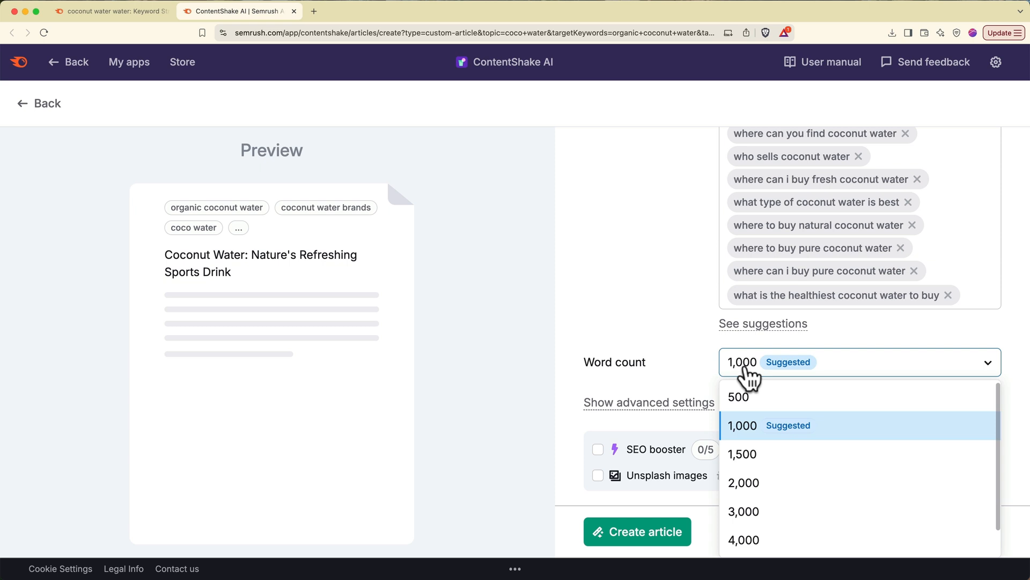
pyautogui.click(748, 375)
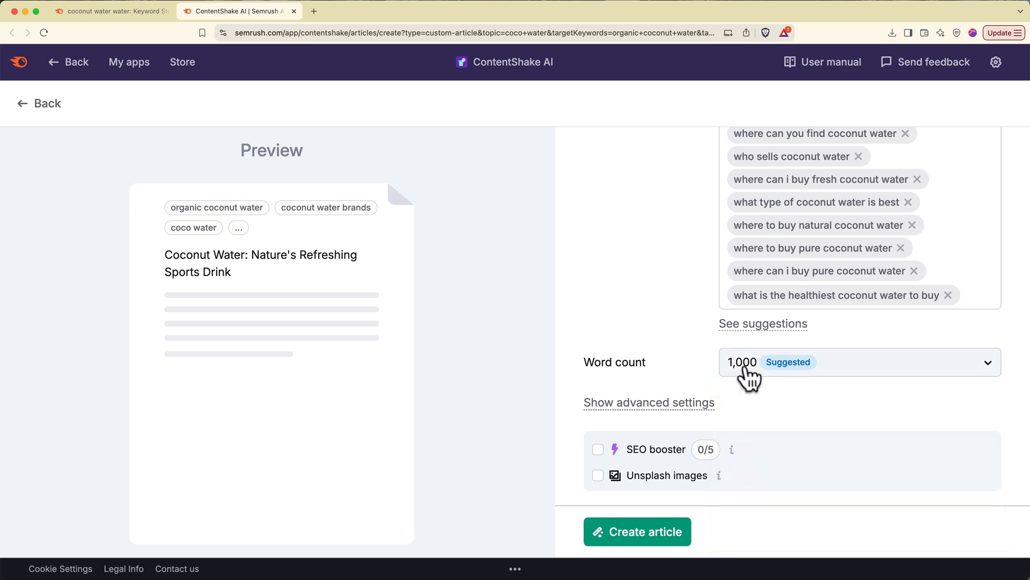
pyautogui.scroll(-1, 697, 359)
# - Keep Neutral tone, set Conversational language readability, and enable SEO booster and Unsplash images
pyautogui.click(677, 408)
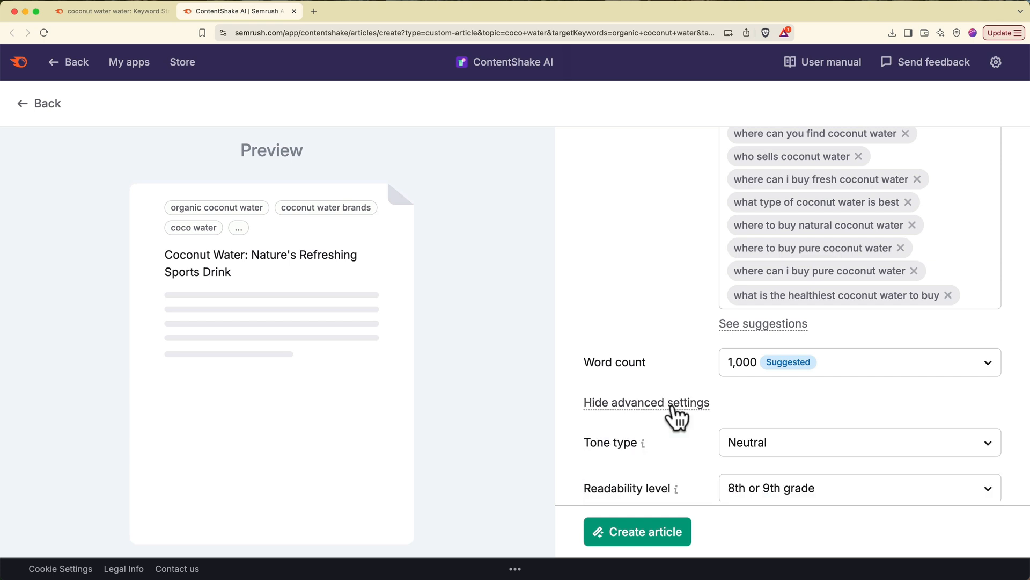
pyautogui.scroll(-4, 677, 416)
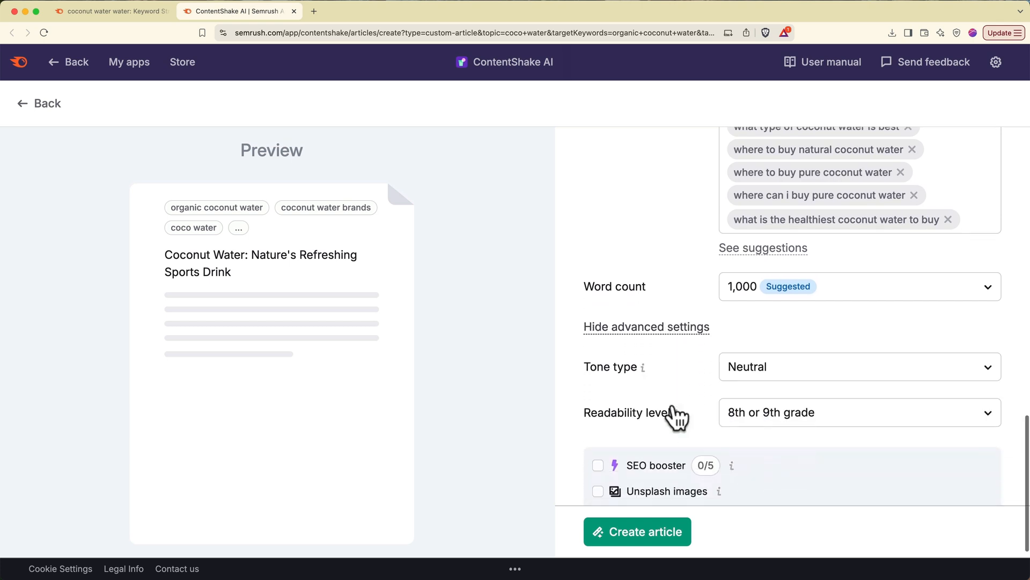
pyautogui.click(764, 361)
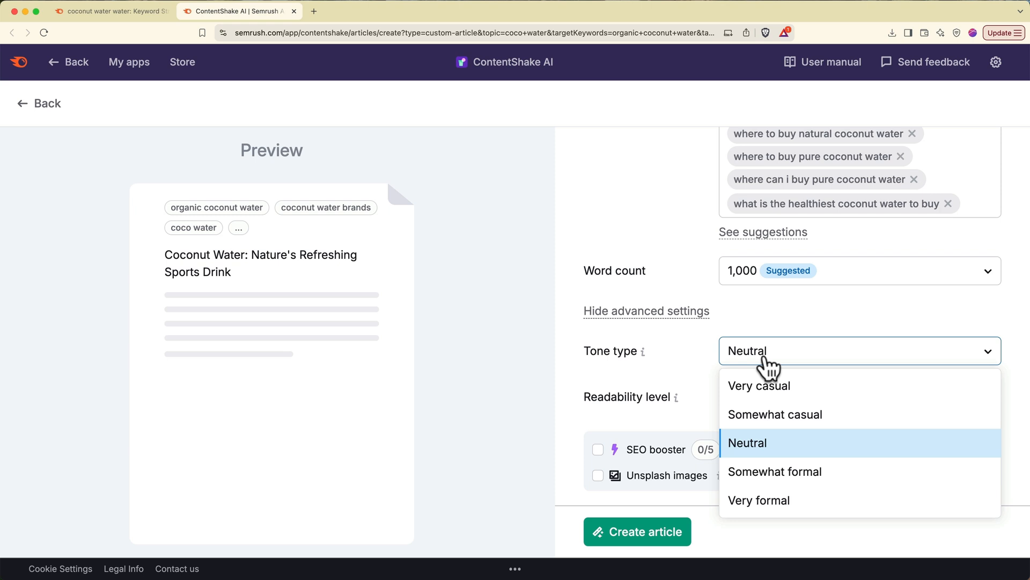
pyautogui.click(700, 370)
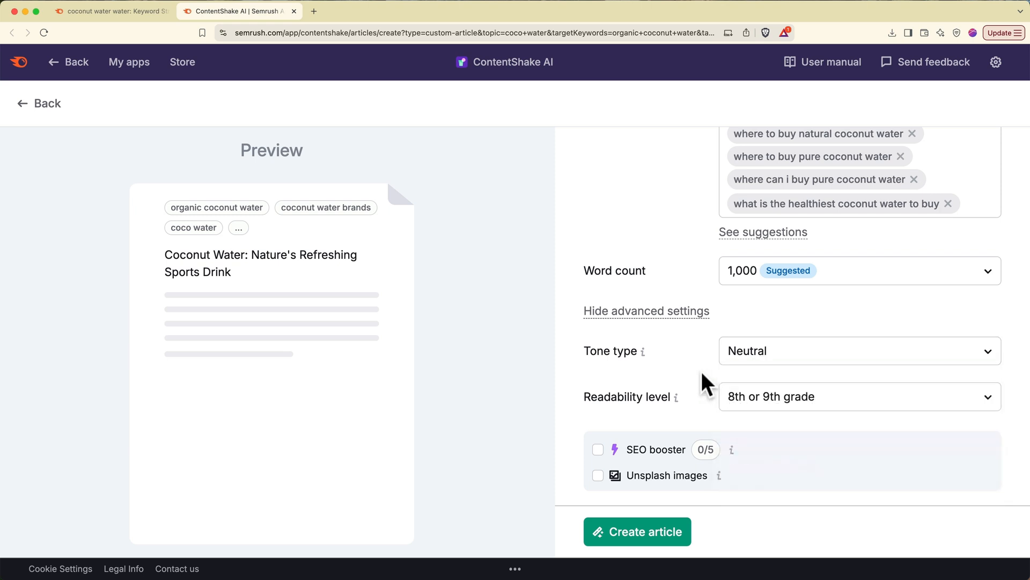
pyautogui.click(731, 395)
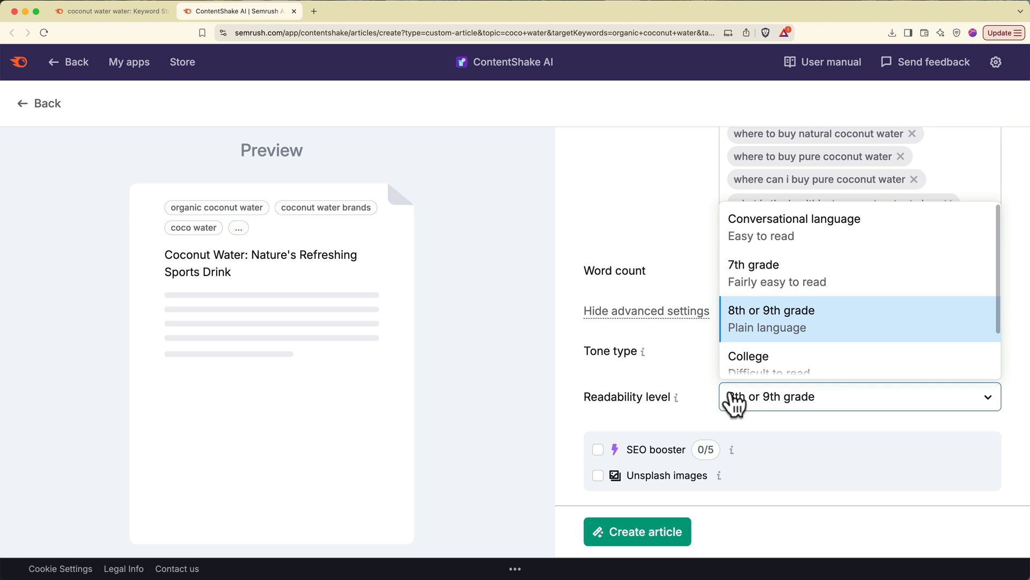
pyautogui.click(761, 241)
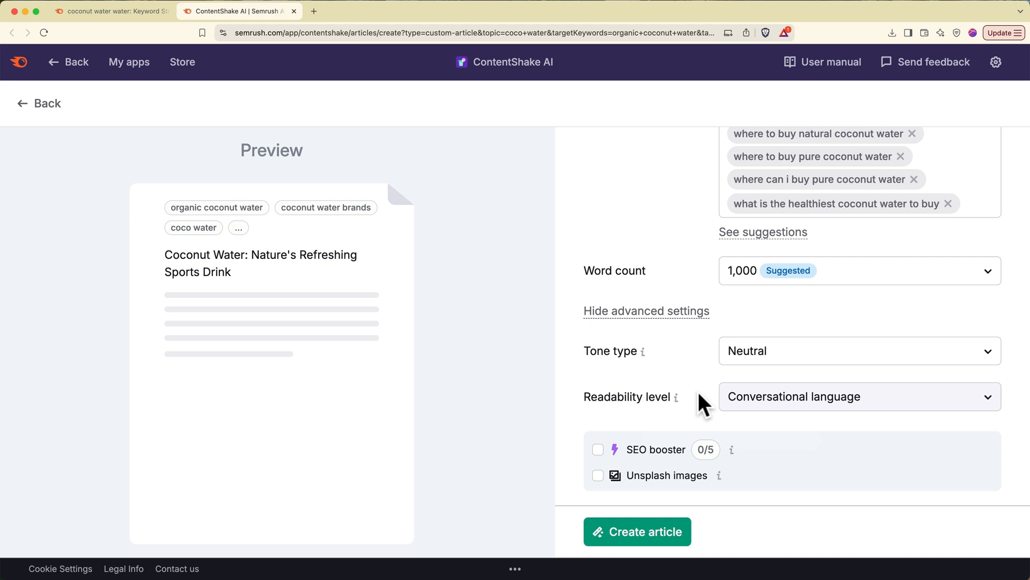
pyautogui.click(599, 451)
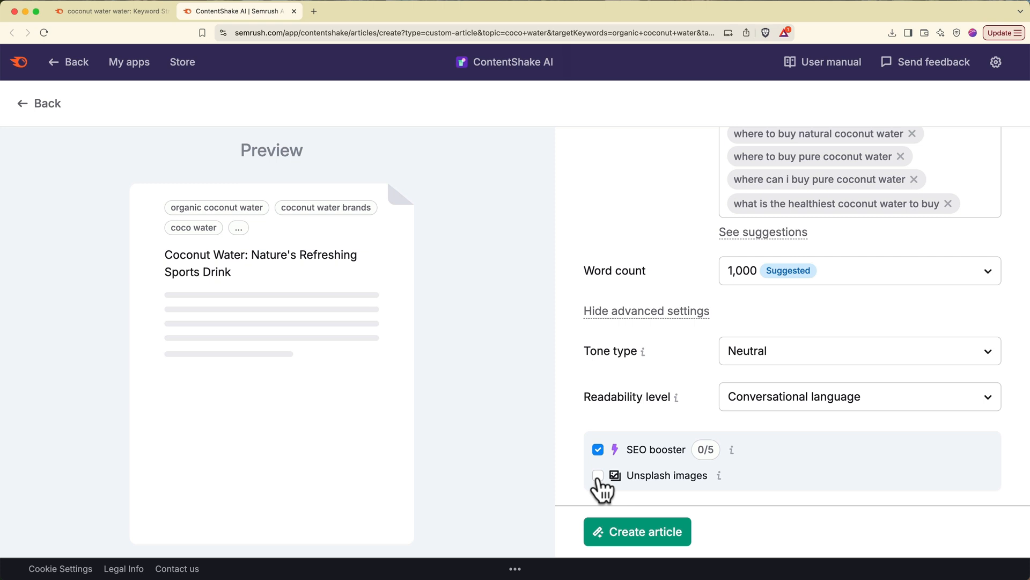
pyautogui.click(598, 475)
# - Generate the 1,568-word article, read through it, and select the key-ingredient sentence for AI editing
pyautogui.click(613, 530)
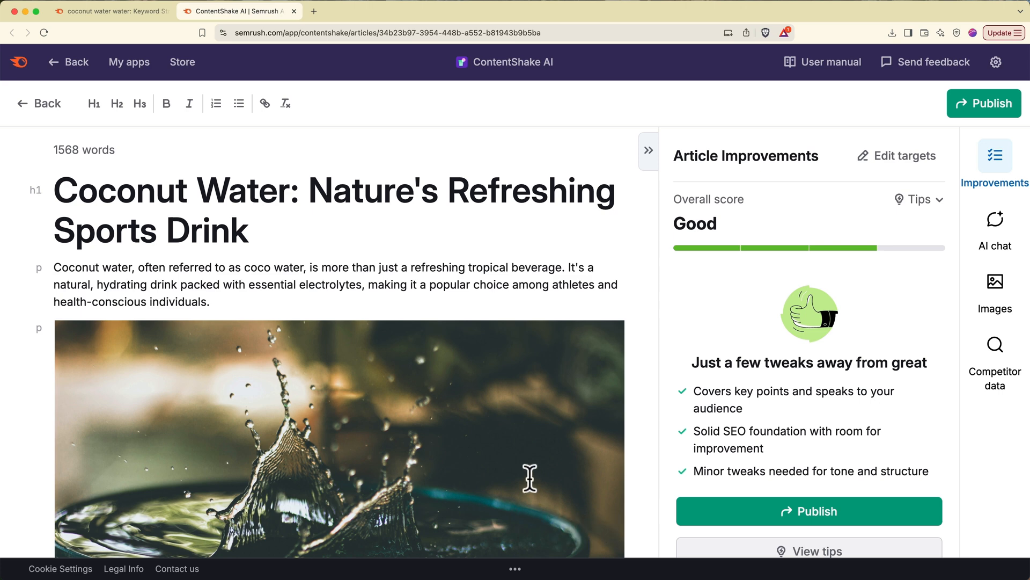
pyautogui.scroll(-2, 529, 478)
pyautogui.scroll(-5, 530, 478)
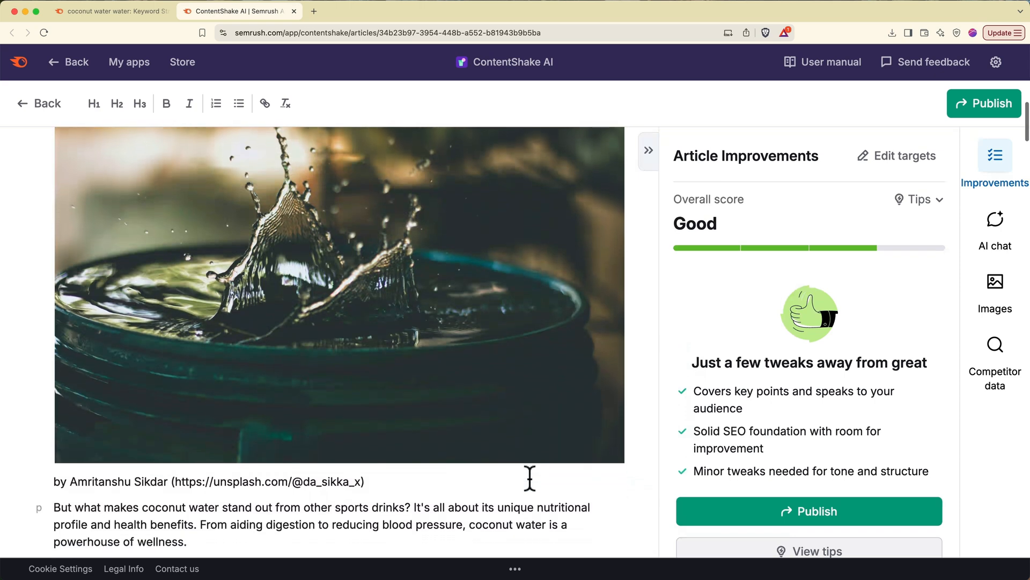
pyautogui.scroll(-5, 530, 478)
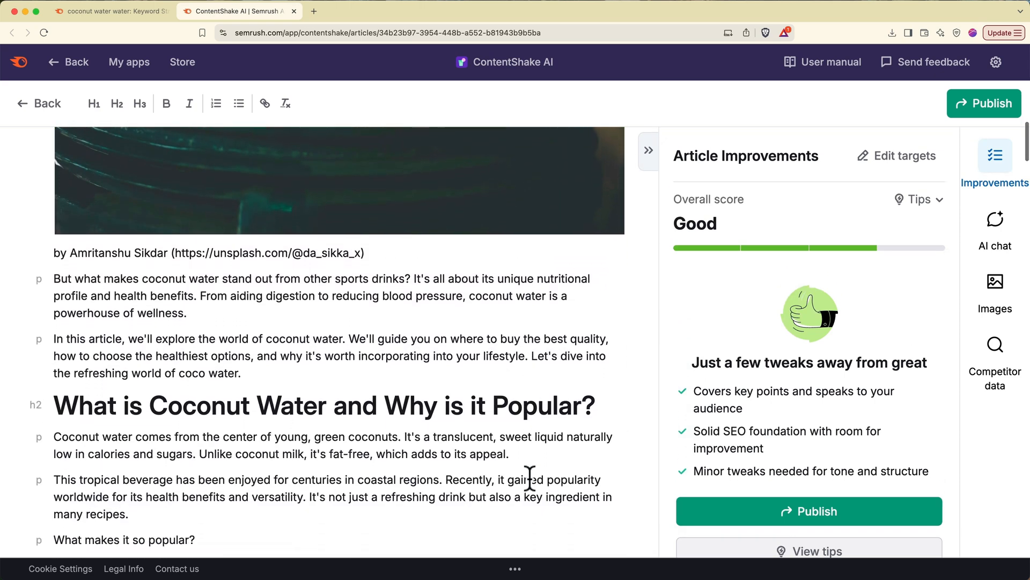
pyautogui.scroll(-1, 530, 478)
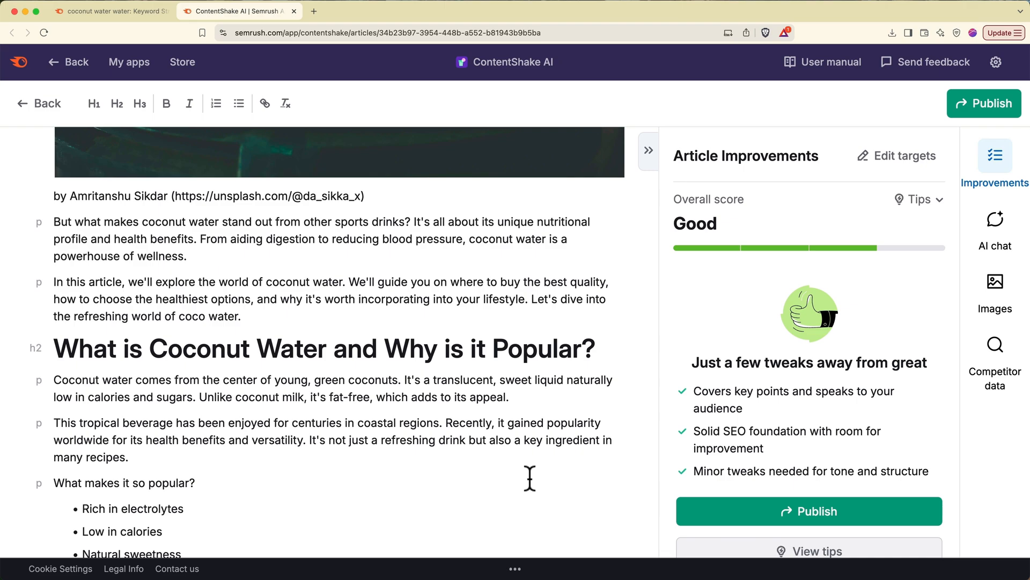
pyautogui.scroll(-20, 530, 478)
pyautogui.scroll(15, 529, 478)
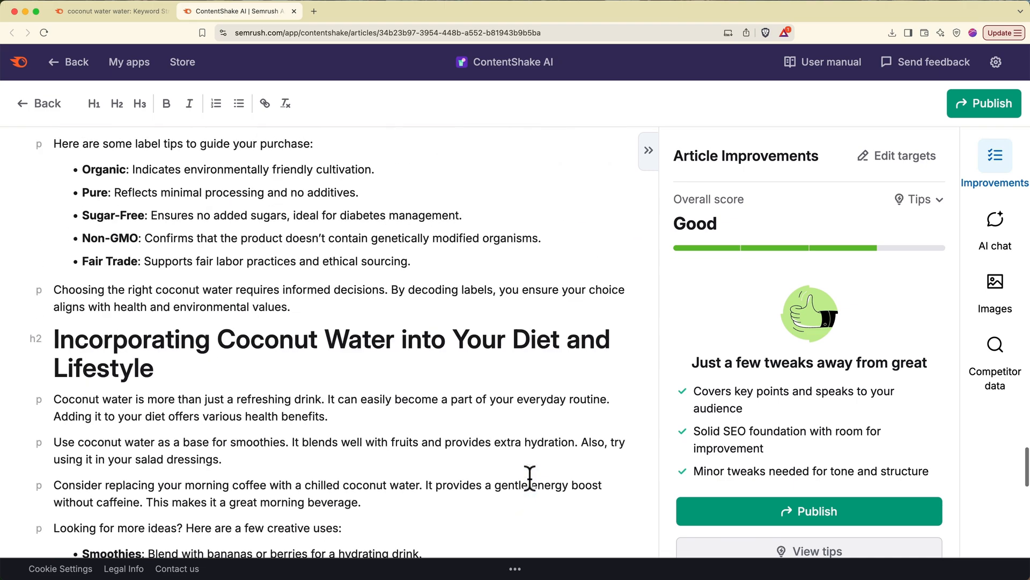
pyautogui.scroll(20, 529, 477)
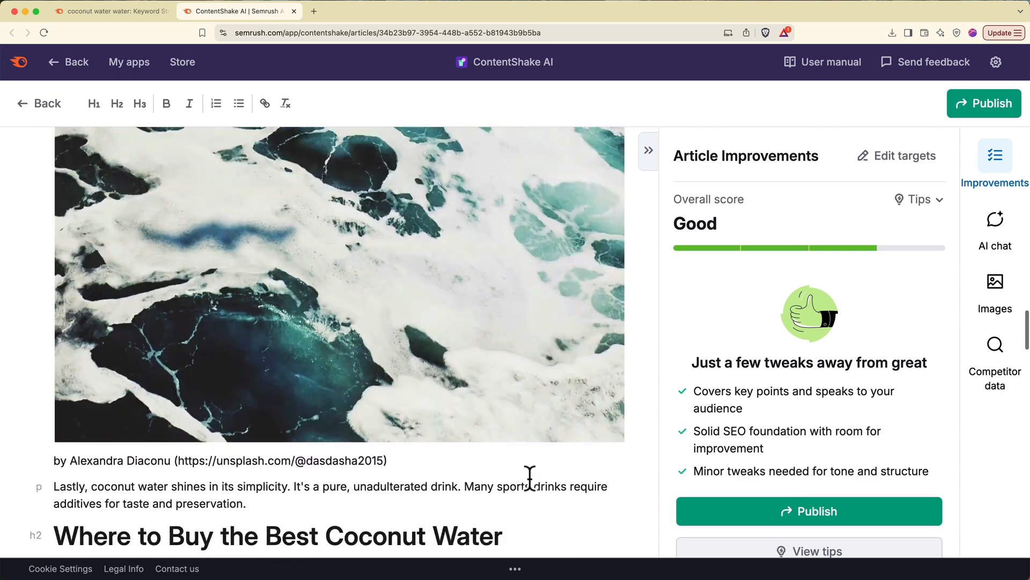
pyautogui.scroll(15, 530, 478)
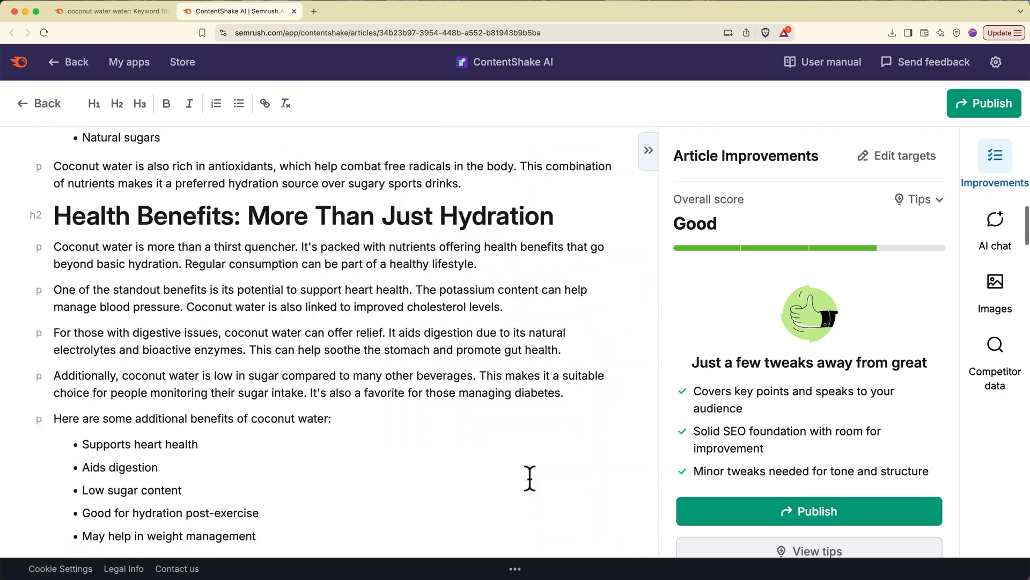
pyautogui.scroll(20, 530, 478)
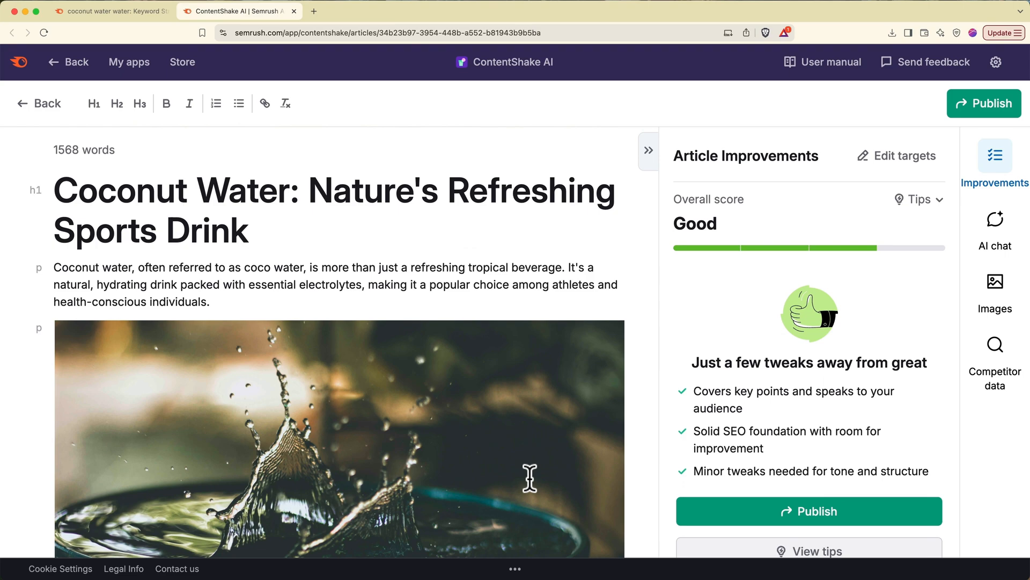
pyautogui.scroll(-10, 529, 478)
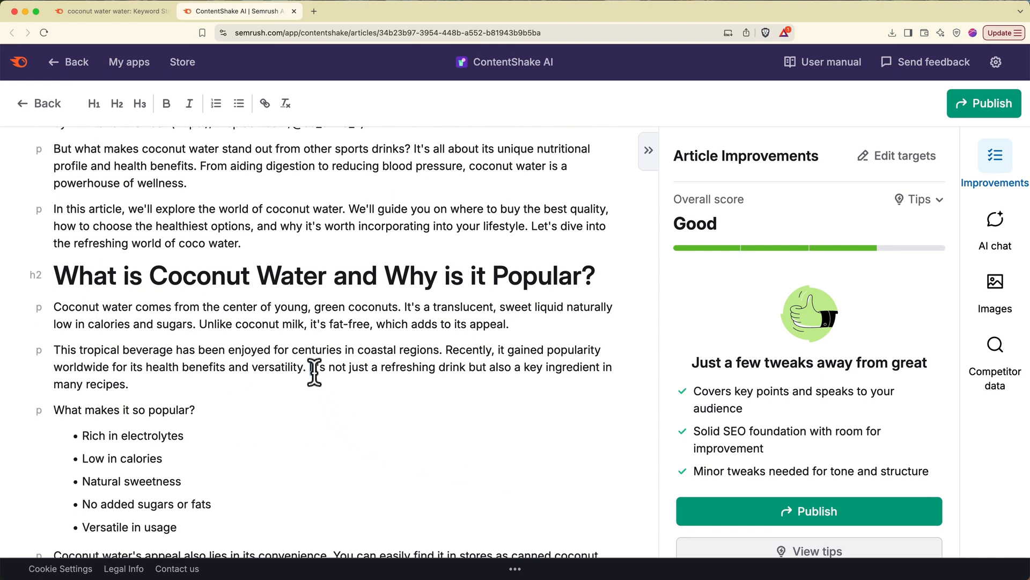
pyautogui.moveTo(314, 373); pyautogui.dragTo(317, 380)
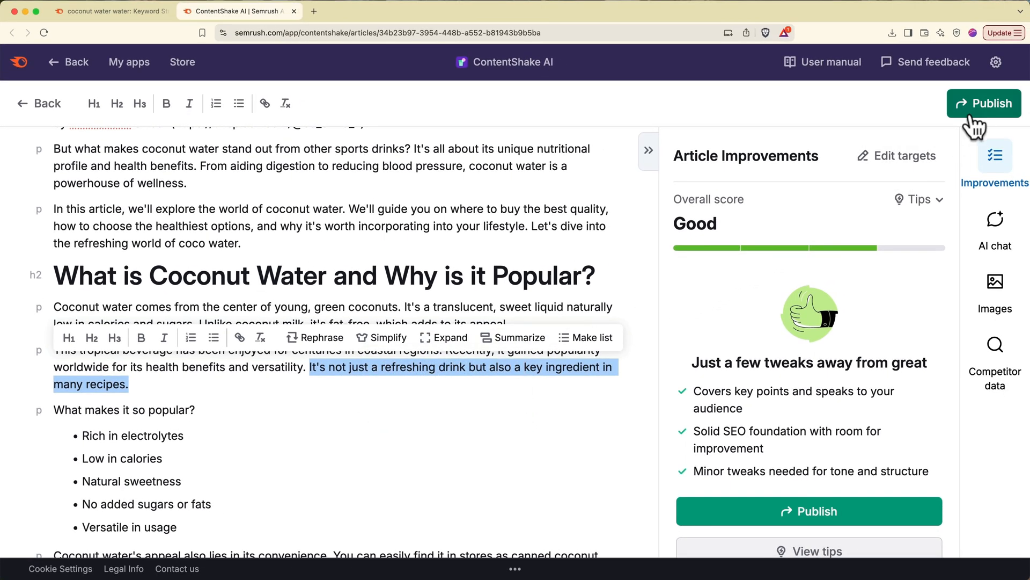
# - Try exporting the article to Google Docs and allow the cookies needed for Google sign-in
pyautogui.click(973, 109)
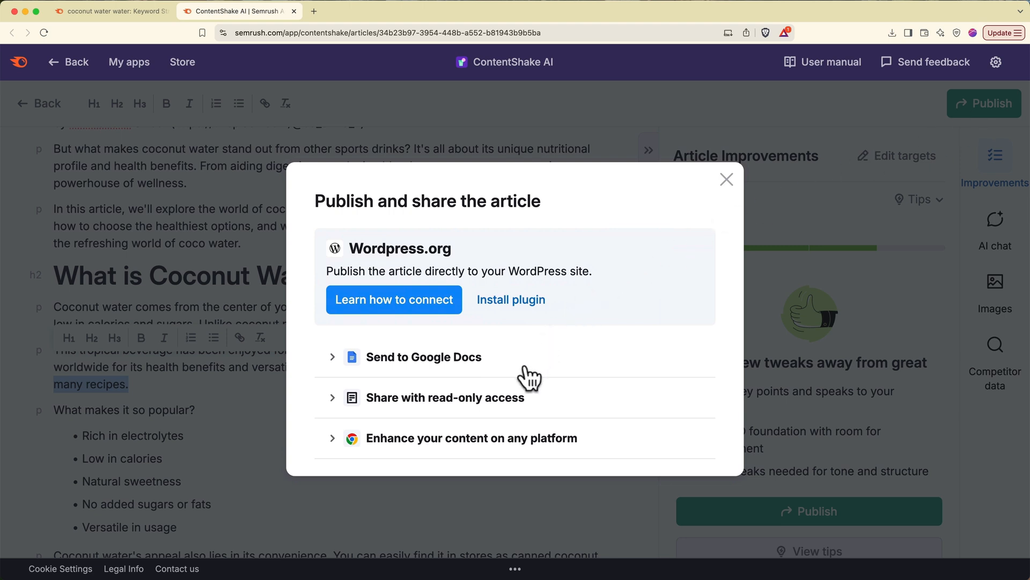
pyautogui.click(453, 364)
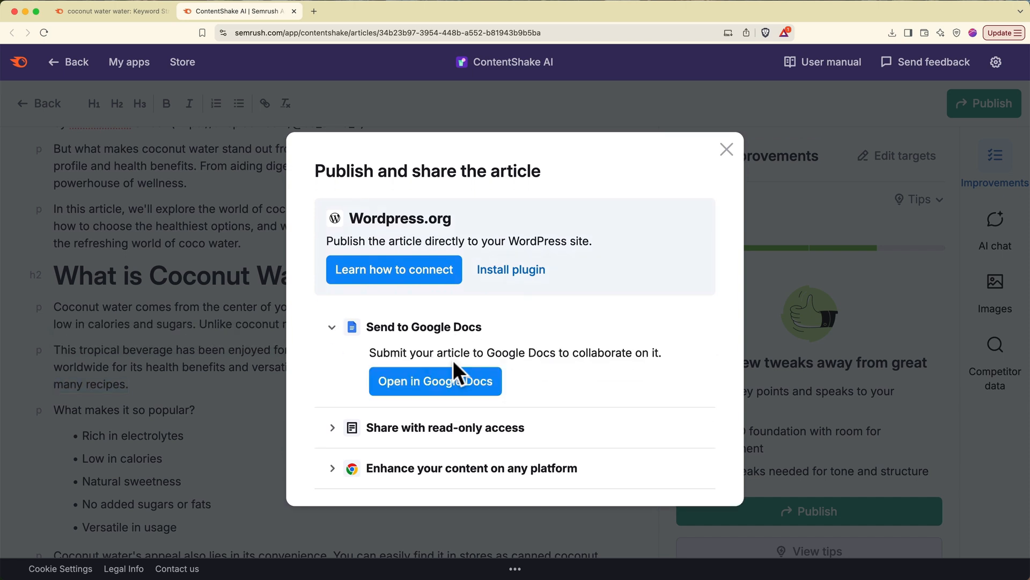
pyautogui.click(453, 382)
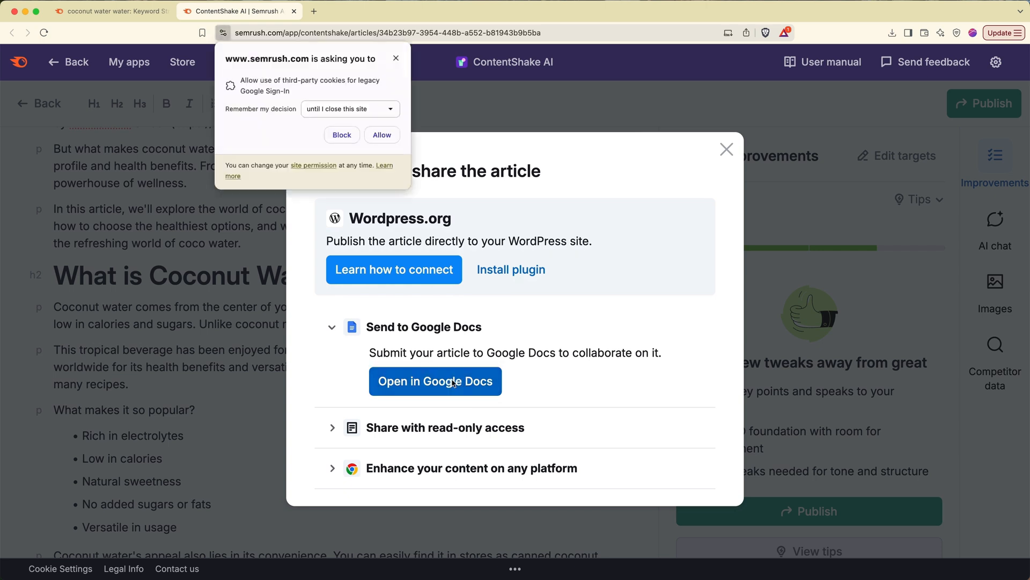
pyautogui.click(379, 136)
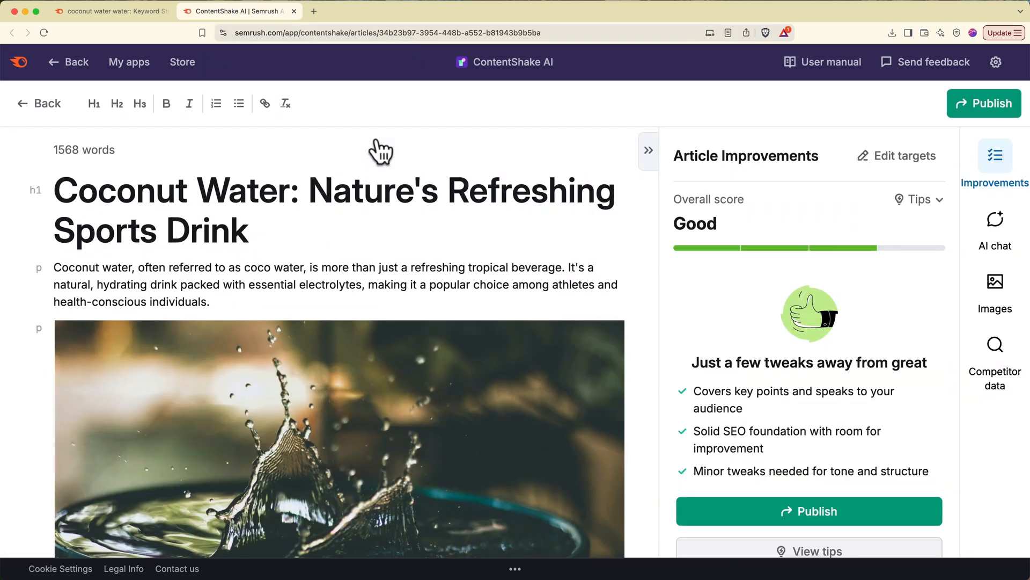
# - Export to Google Docs again, sign in with the Google account, grant Drive access, and open the document
pyautogui.click(956, 104)
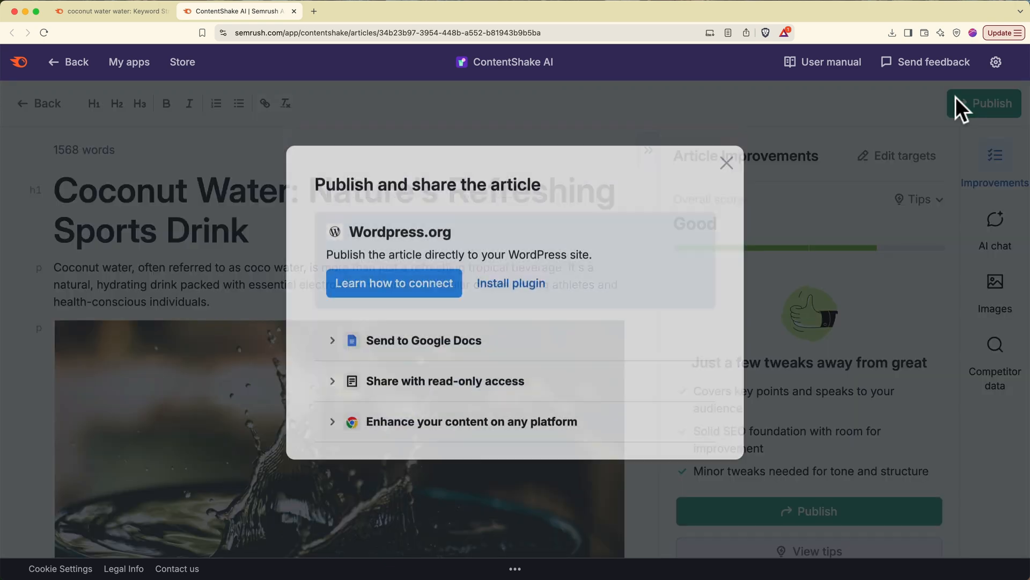
pyautogui.click(422, 357)
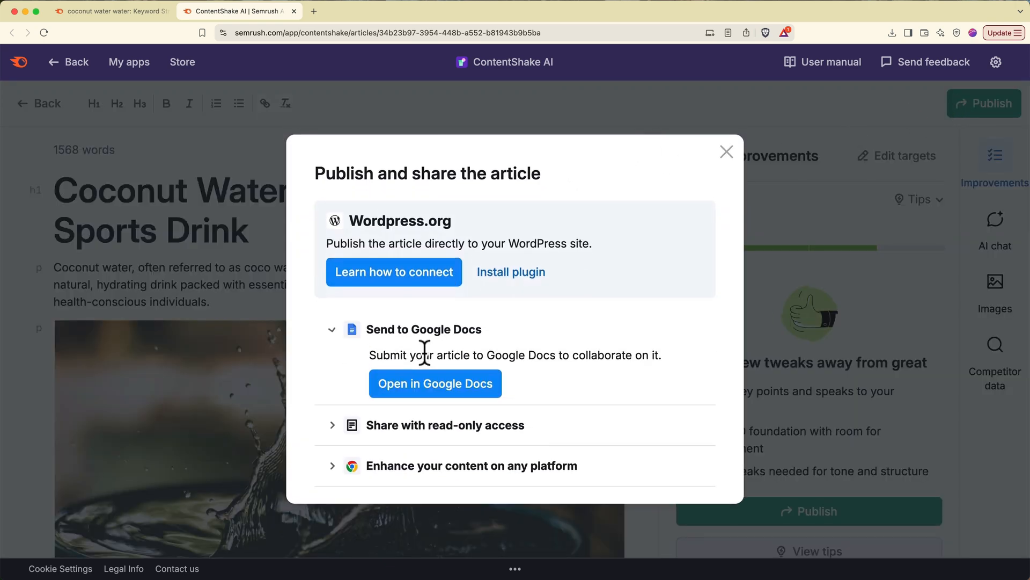
pyautogui.click(424, 380)
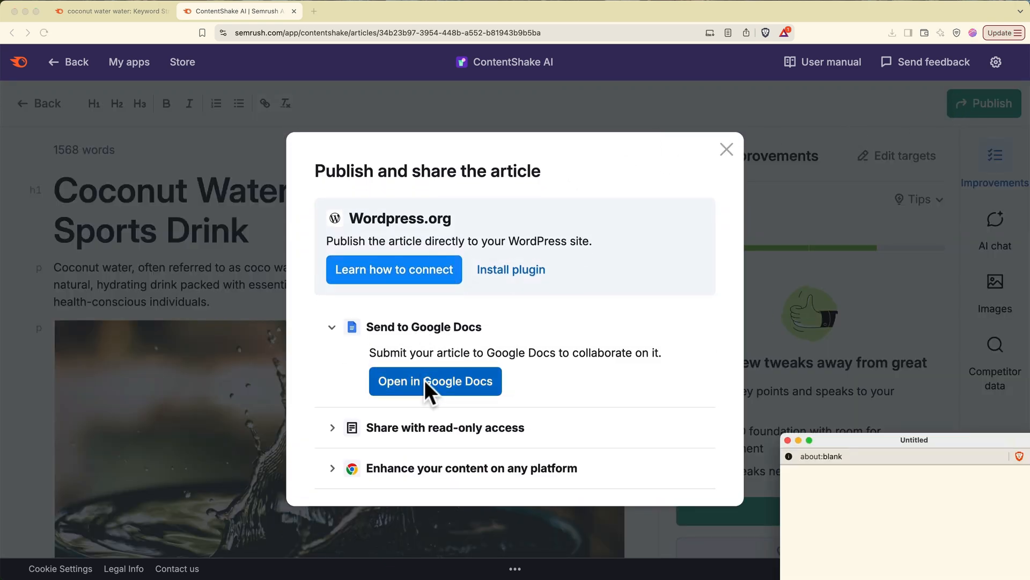
pyautogui.moveTo(826, 435); pyautogui.dragTo(527, 194)
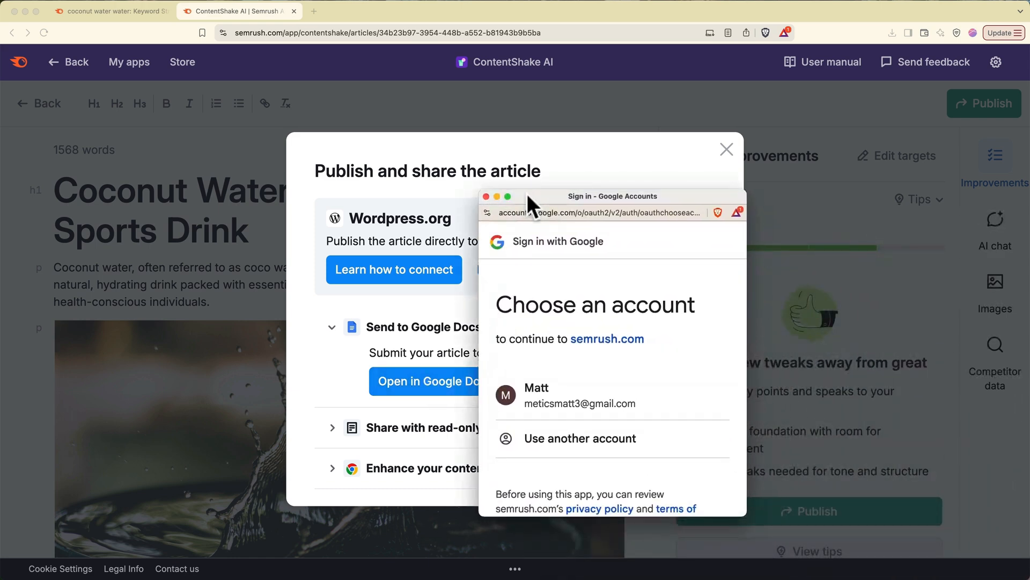
pyautogui.click(538, 398)
pyautogui.scroll(-5, 540, 399)
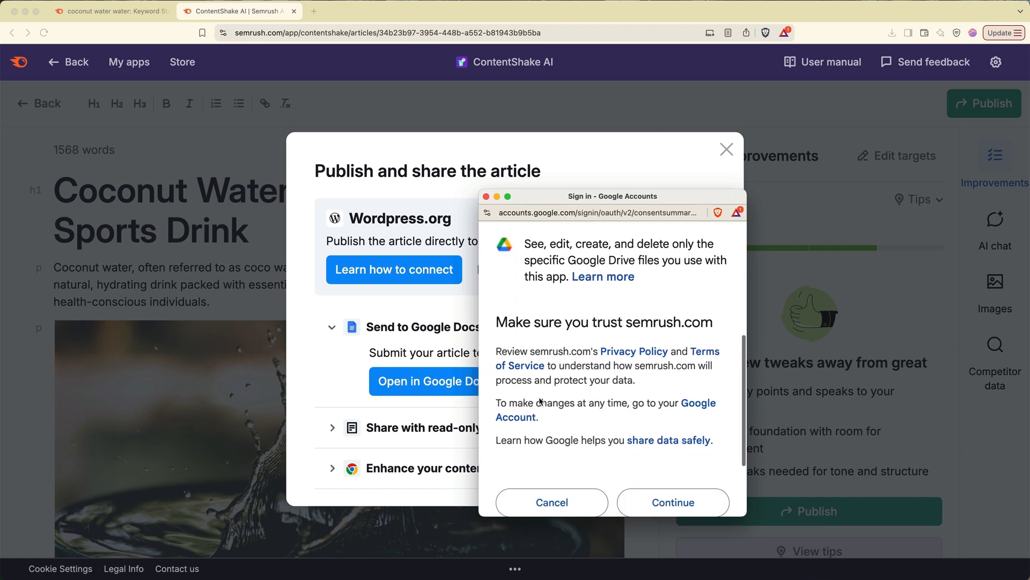
pyautogui.scroll(-3, 541, 401)
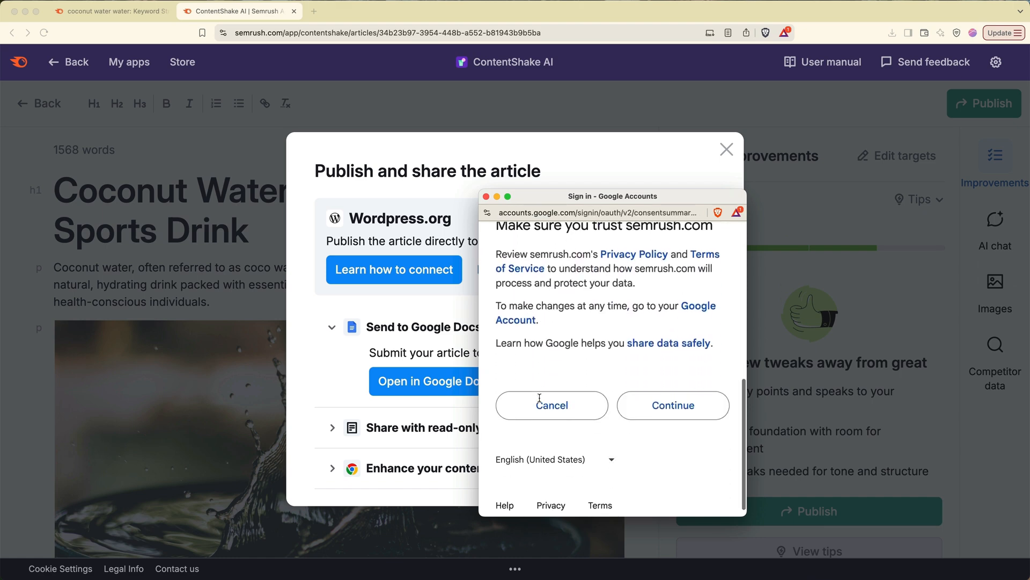
pyautogui.click(671, 395)
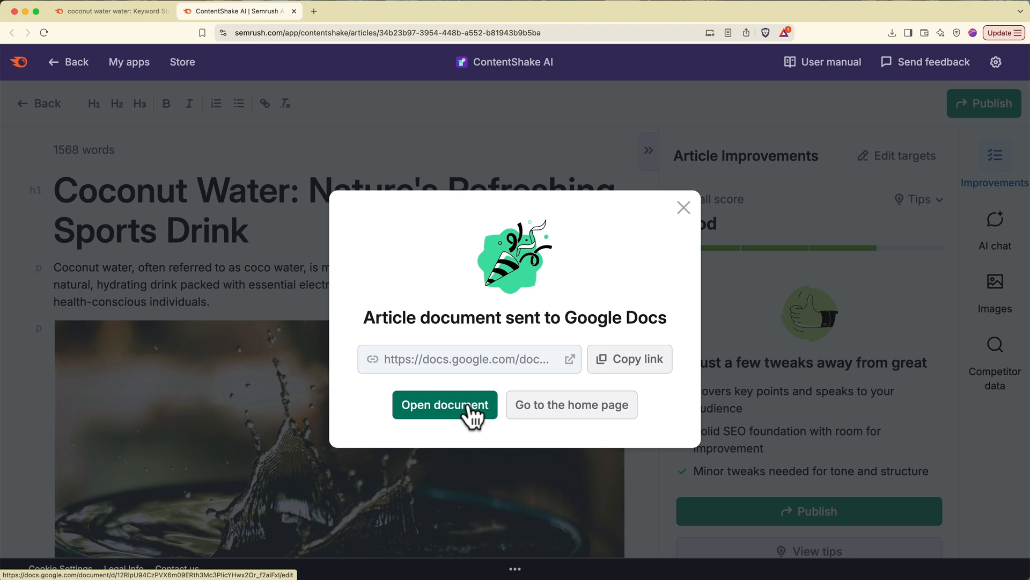
pyautogui.click(467, 409)
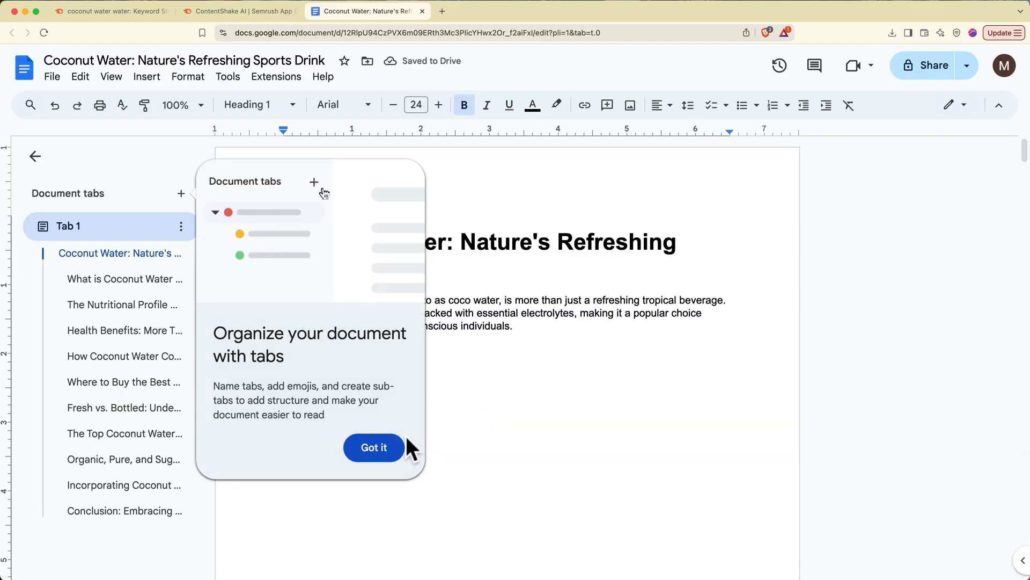
# - Dismiss the document tabs tip and jump to the 'Incorporating Coconut Water into Your Diet and Lifestyle' section
pyautogui.click(396, 450)
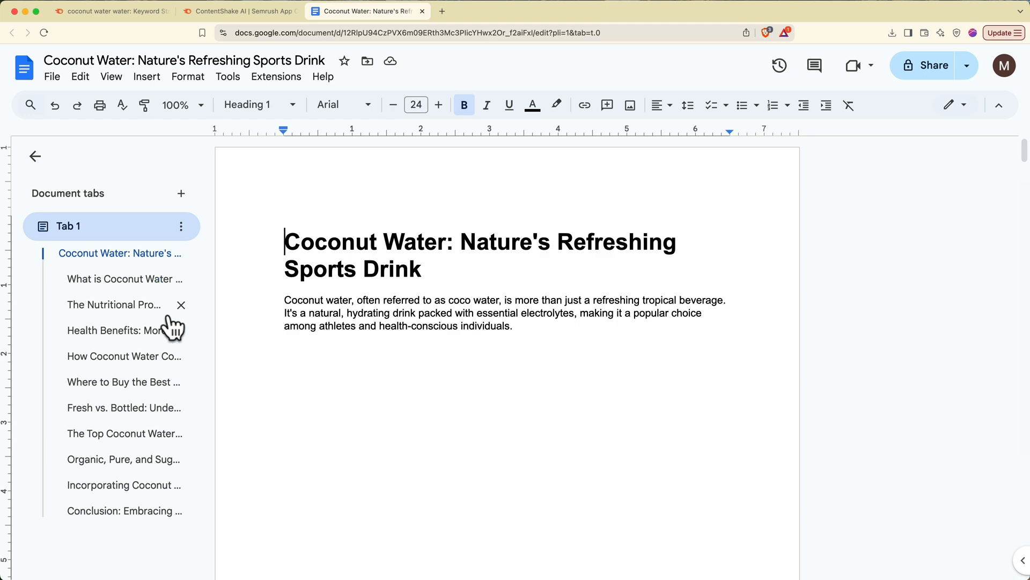
pyautogui.click(150, 493)
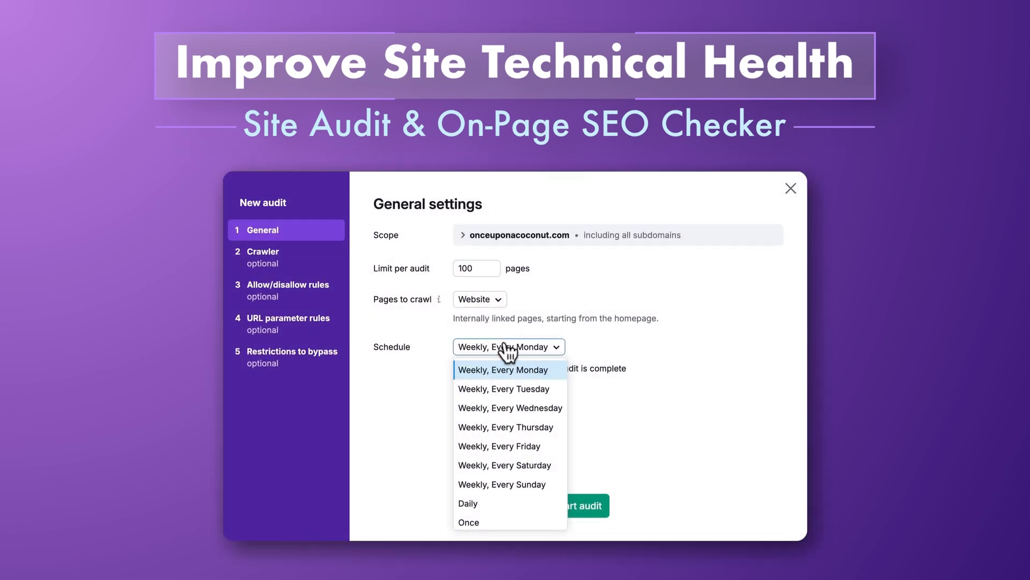
pyautogui.click(501, 484)
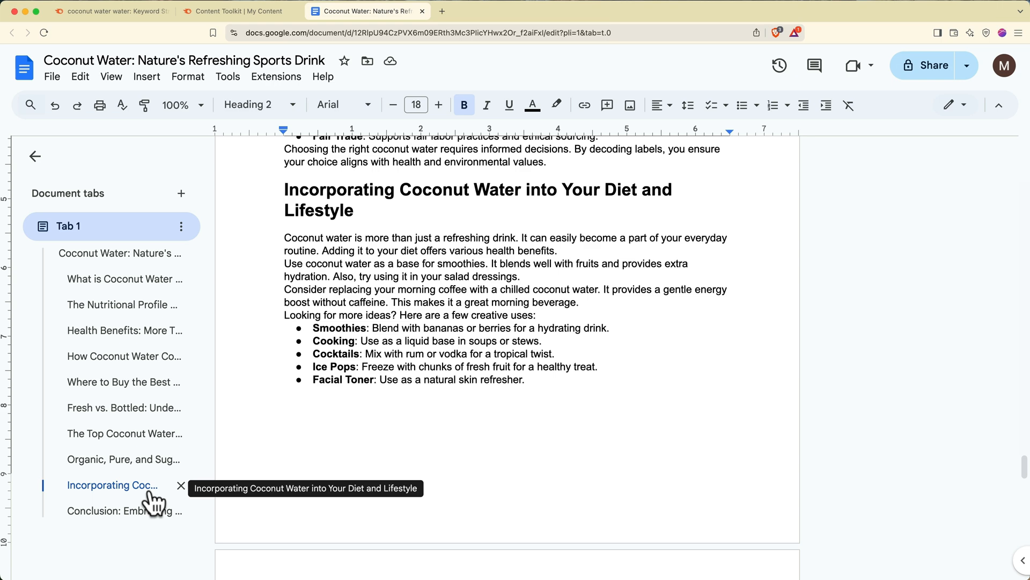
# - Close Google Docs and start a new Site Audit for onceuponacoconut.com from the SEO menu
pyautogui.click(423, 10)
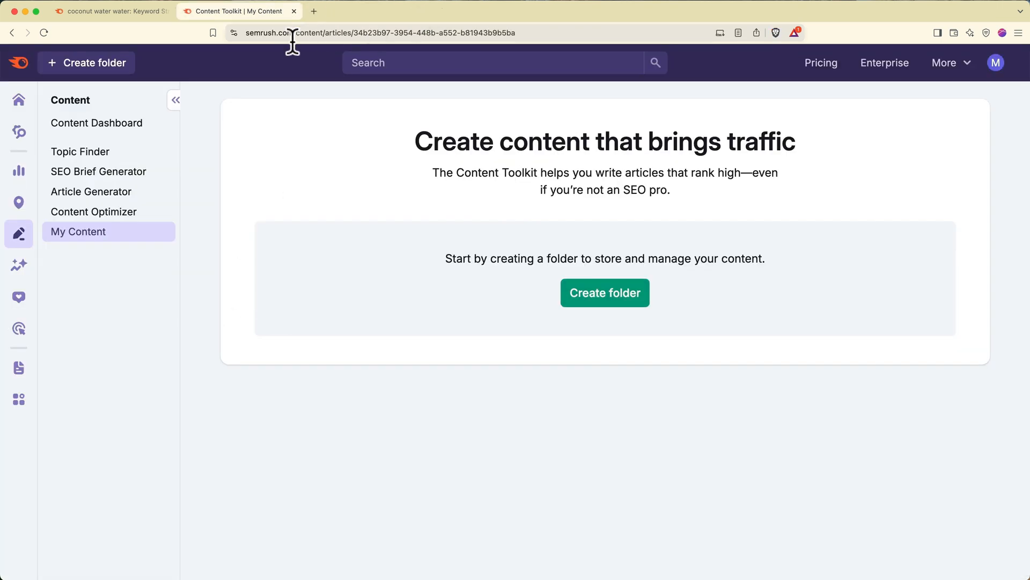
pyautogui.moveTo(20, 133)
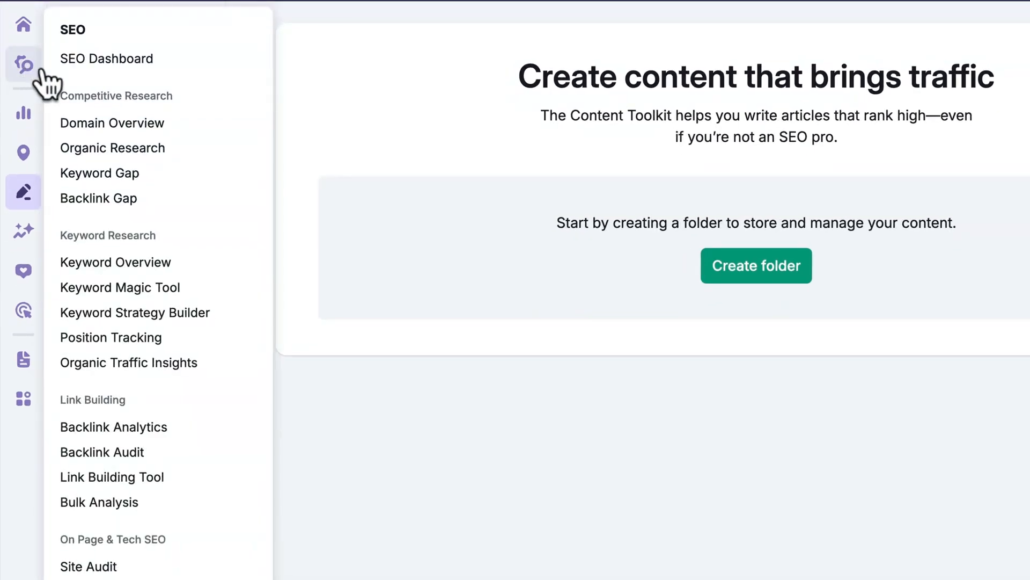
pyautogui.scroll(-2, 173, 418)
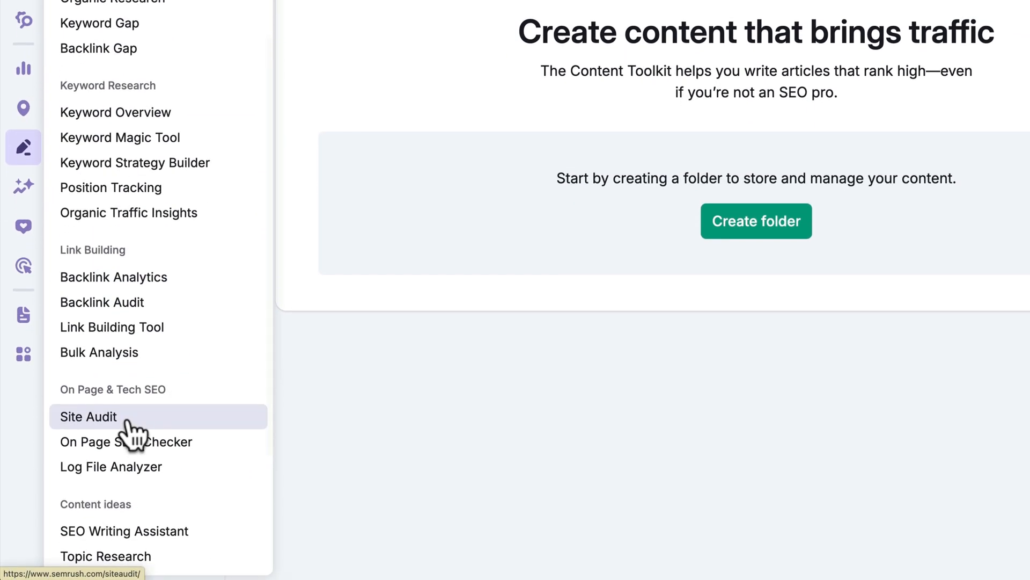
pyautogui.click(130, 425)
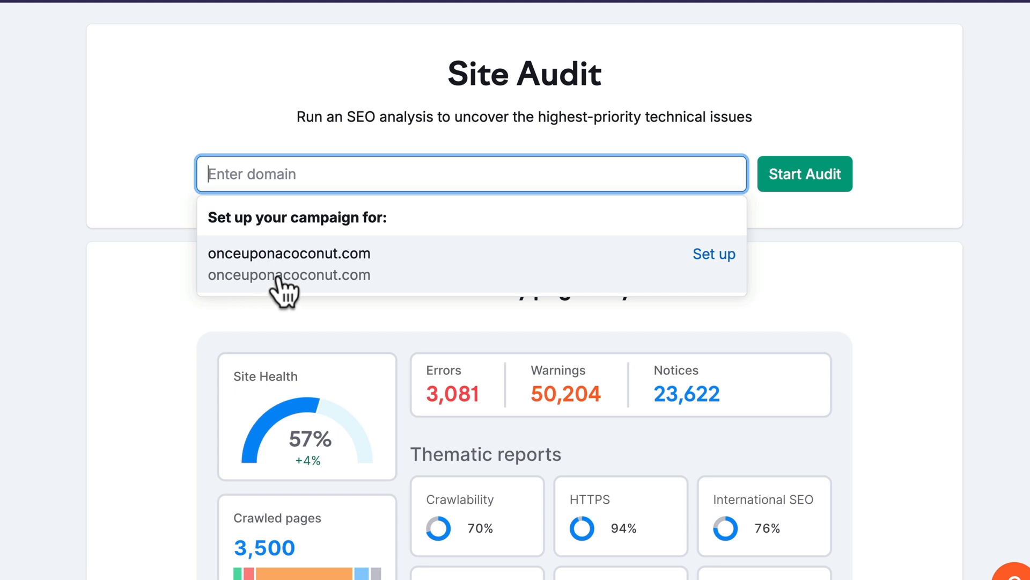
pyautogui.click(322, 279)
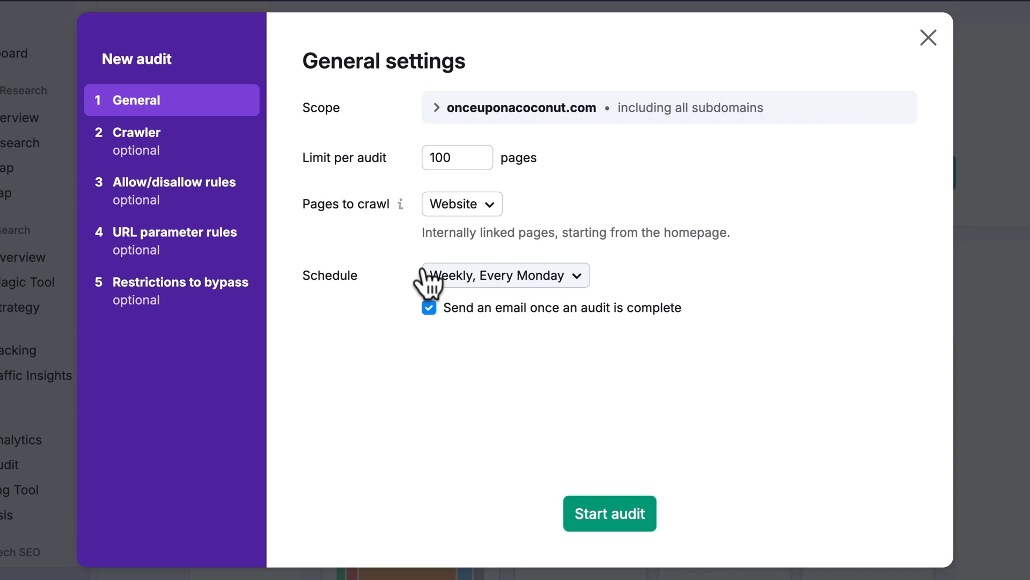
# - Expand and collapse the audit's crawl Scope options for subdomains and subfolders
pyautogui.click(435, 115)
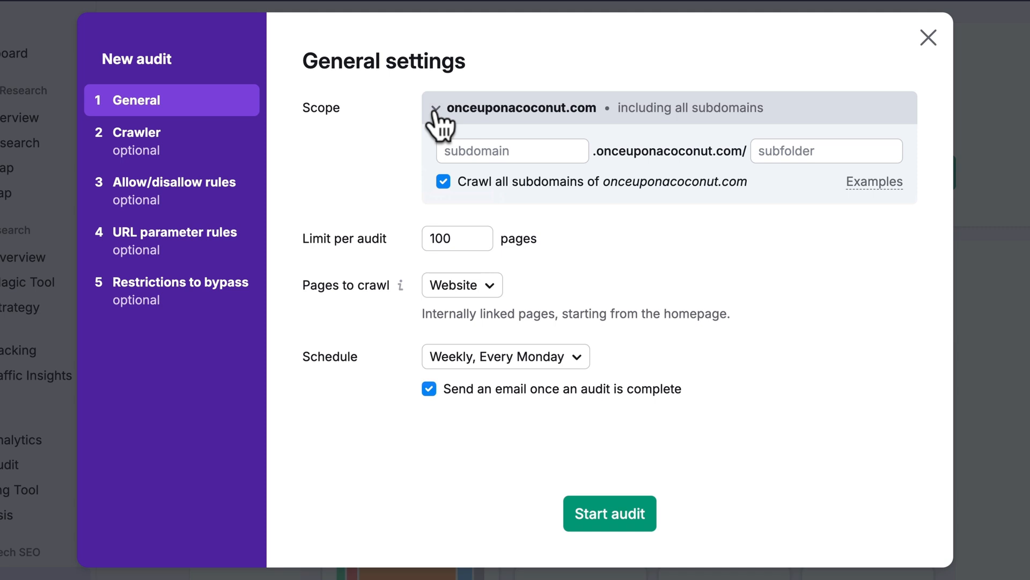
pyautogui.click(435, 109)
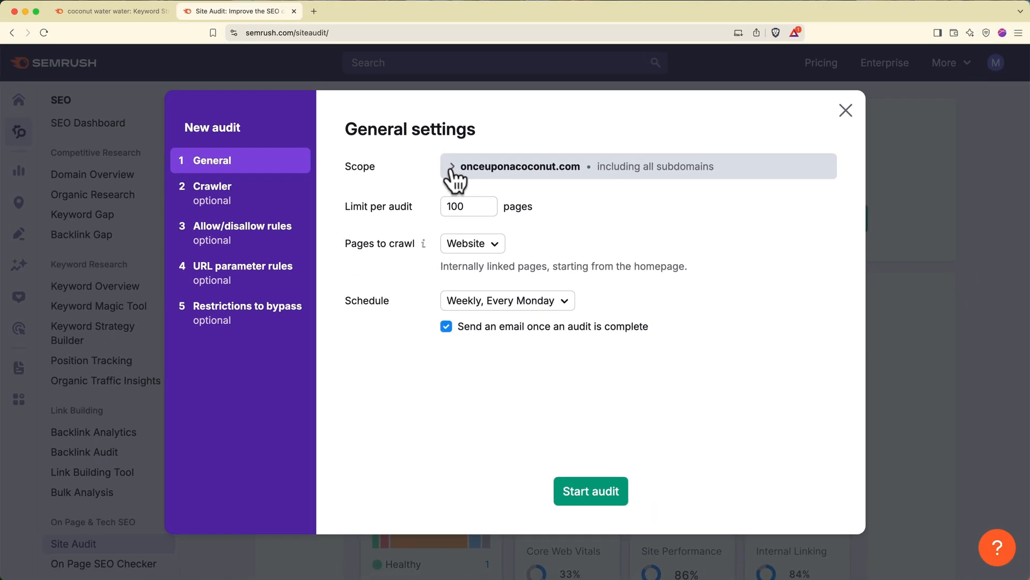
# - Search Google for site:onceuponacoconut.com to see the indexed result count, then close the tab
pyautogui.click(313, 12)
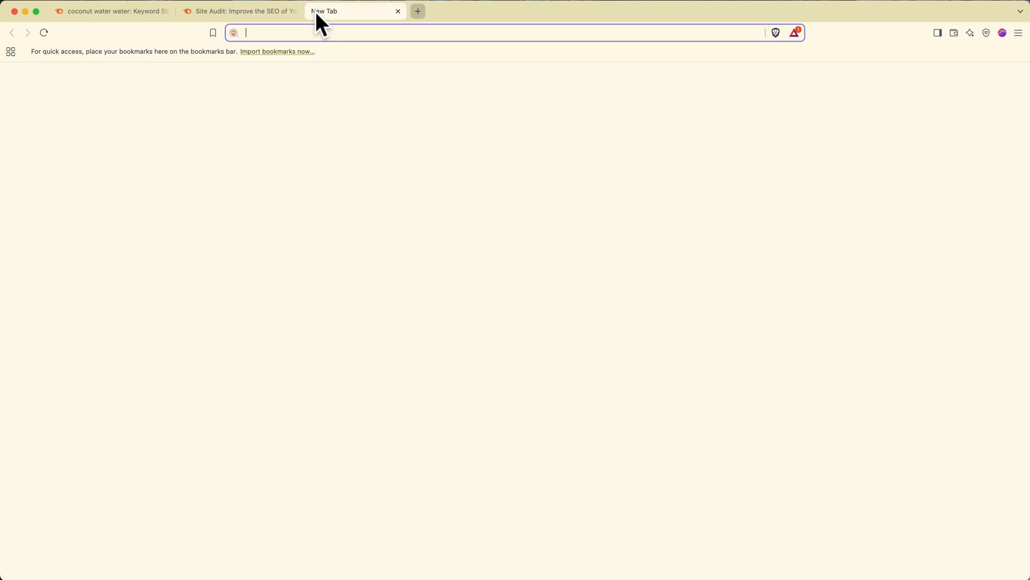
pyautogui.write('google.com')
pyautogui.press('Return')
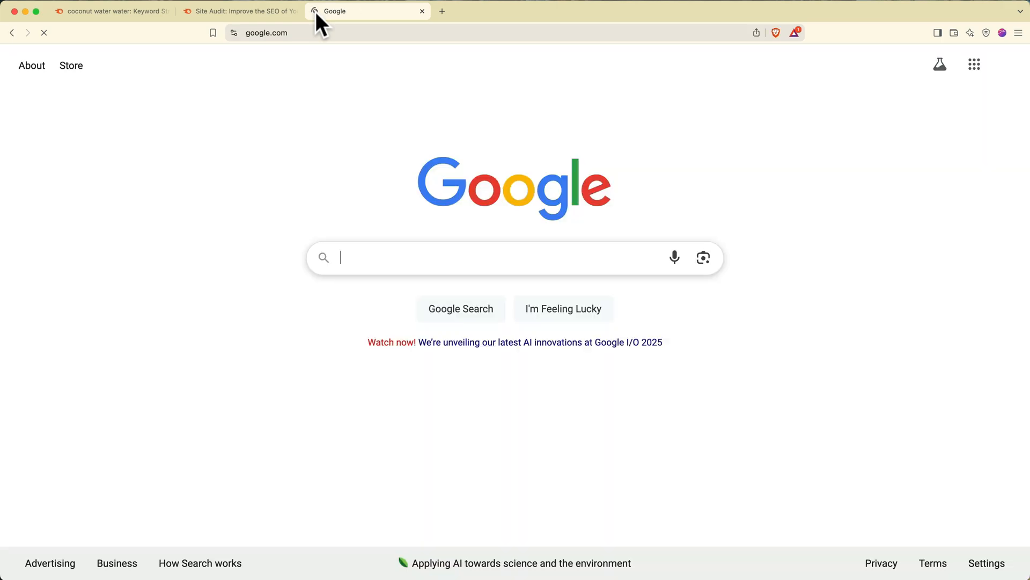
pyautogui.write('site:')
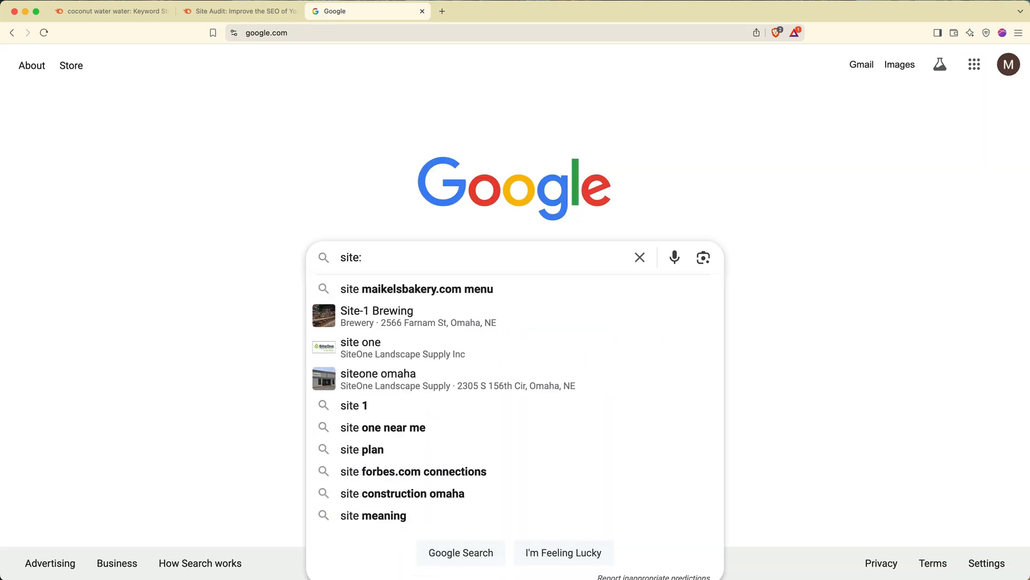
pyautogui.write('on')
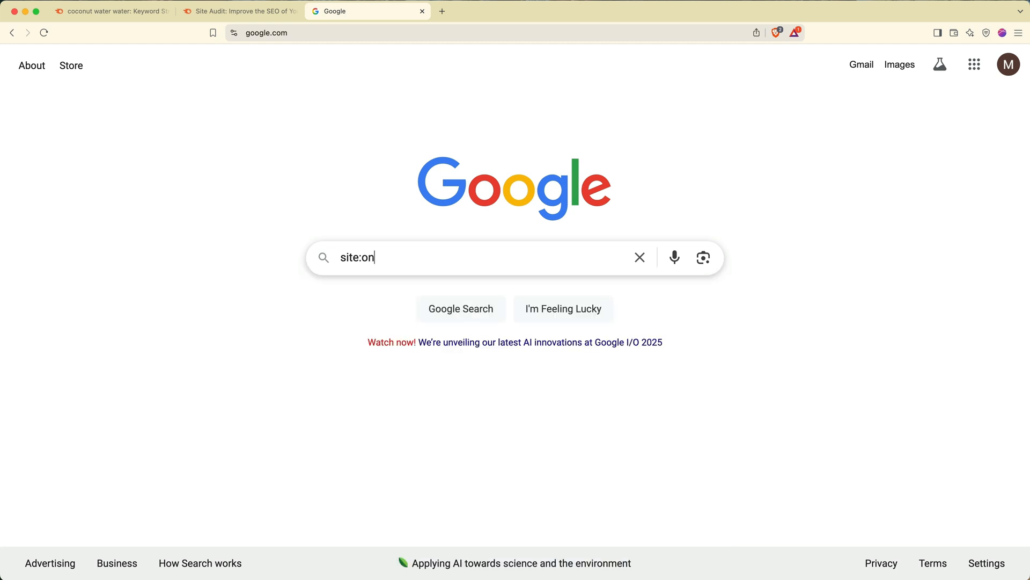
pyautogui.write('ceuponacoconut.com')
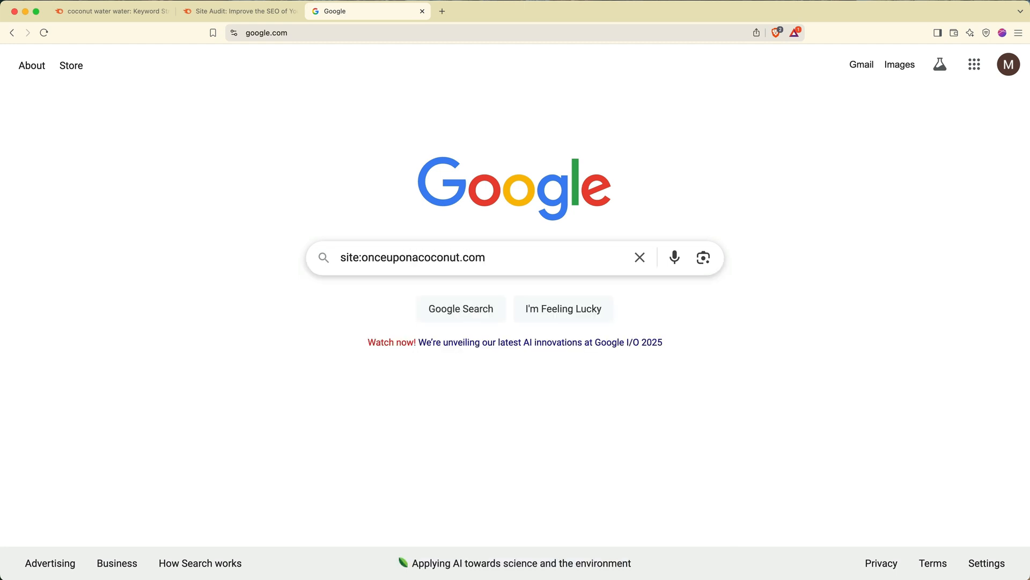
pyautogui.press('Return')
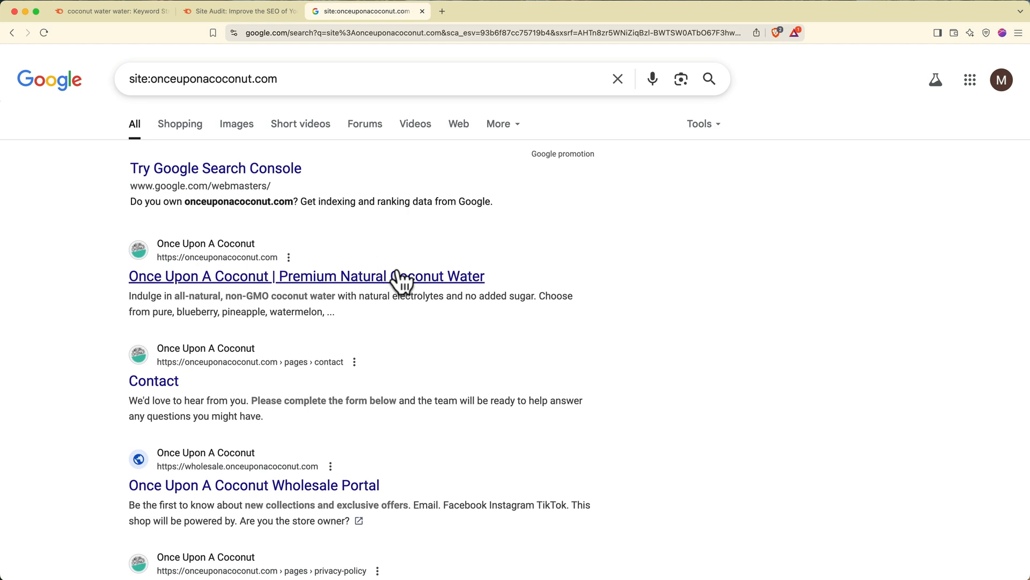
pyautogui.click(703, 125)
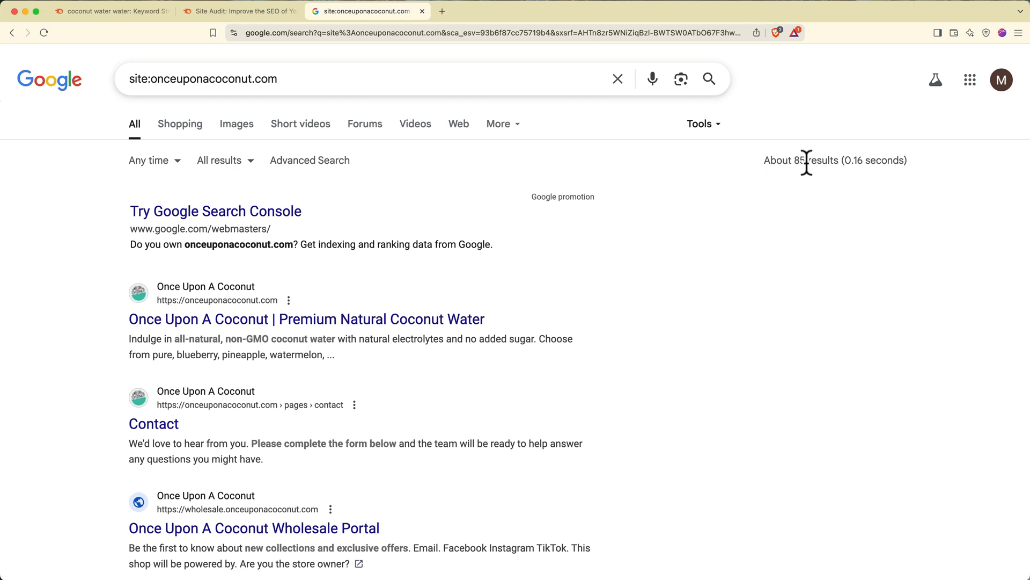
pyautogui.click(423, 11)
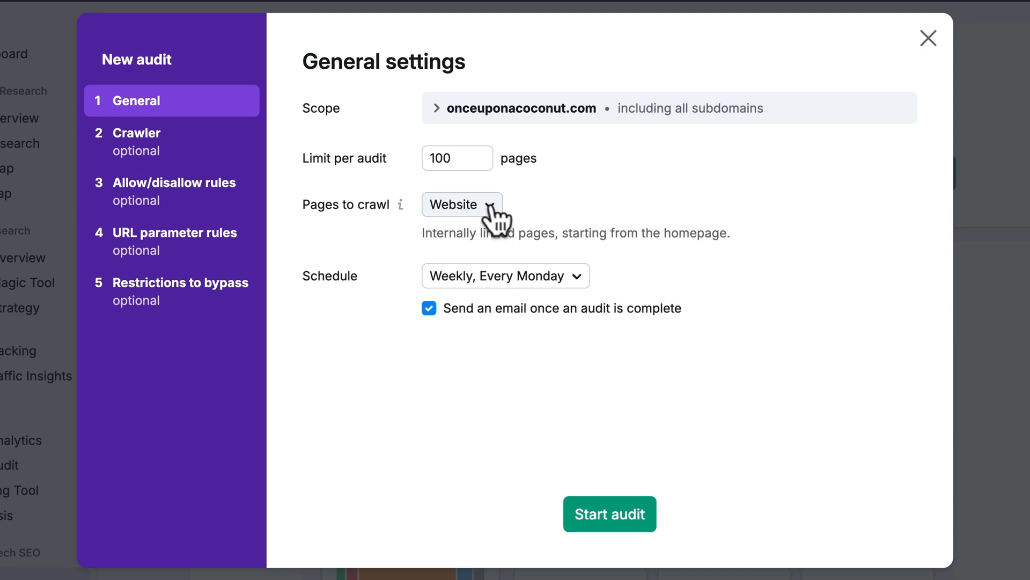
# - Schedule the onceuponacoconut.com audit weekly on Sundays, skip the optional settings steps, and start it
pyautogui.click(504, 276)
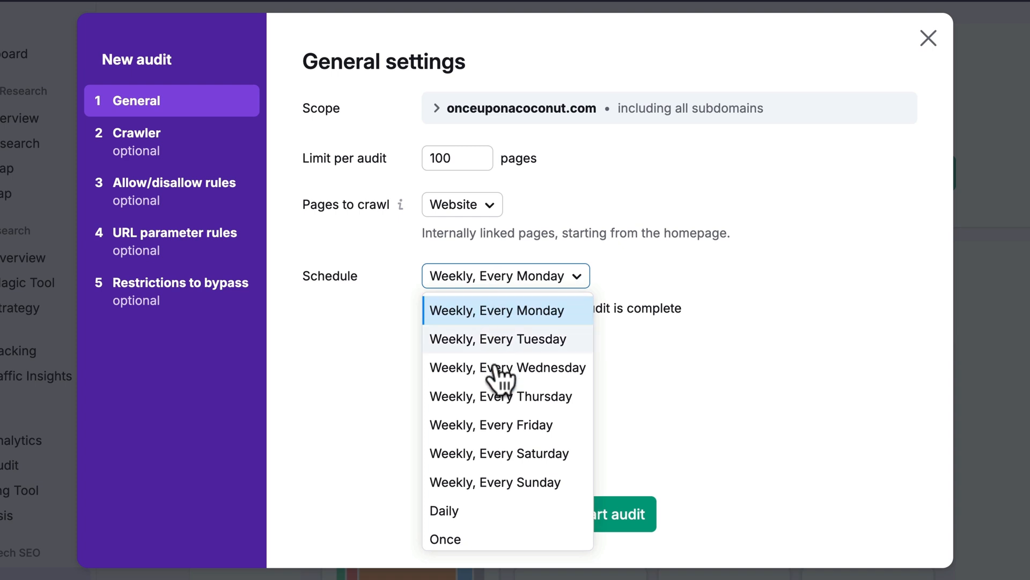
pyautogui.click(495, 485)
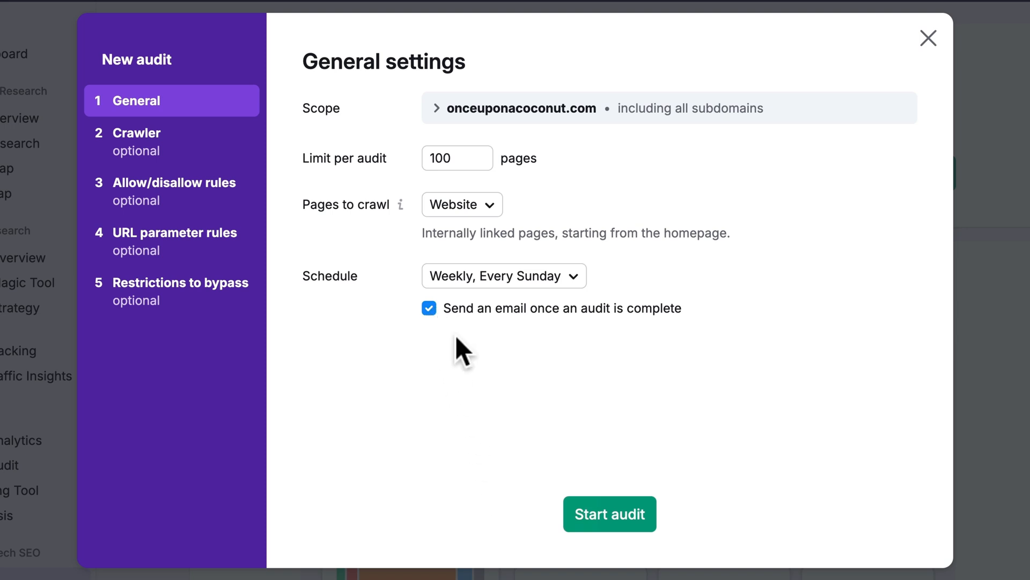
pyautogui.click(197, 155)
pyautogui.click(193, 200)
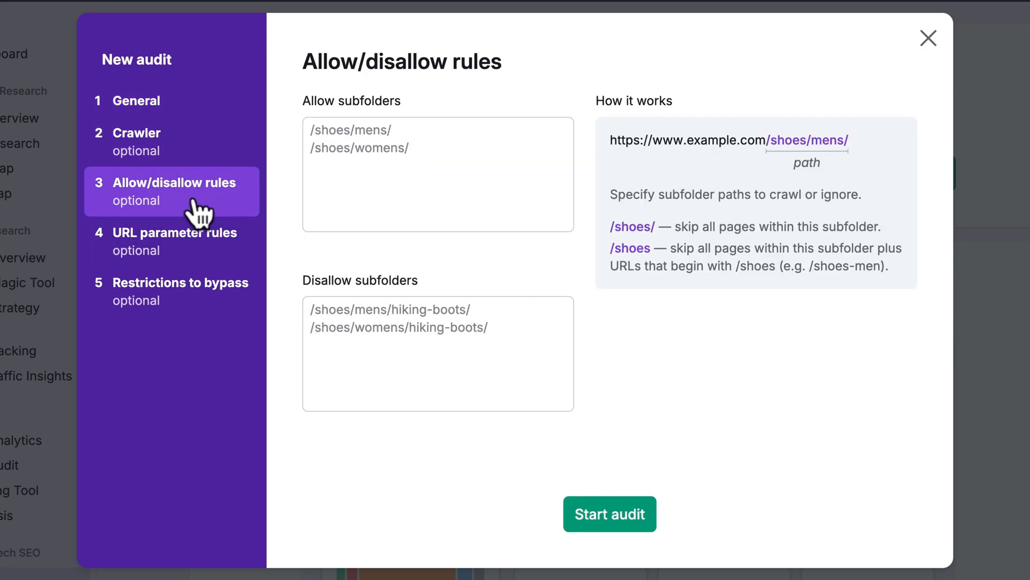
pyautogui.click(191, 241)
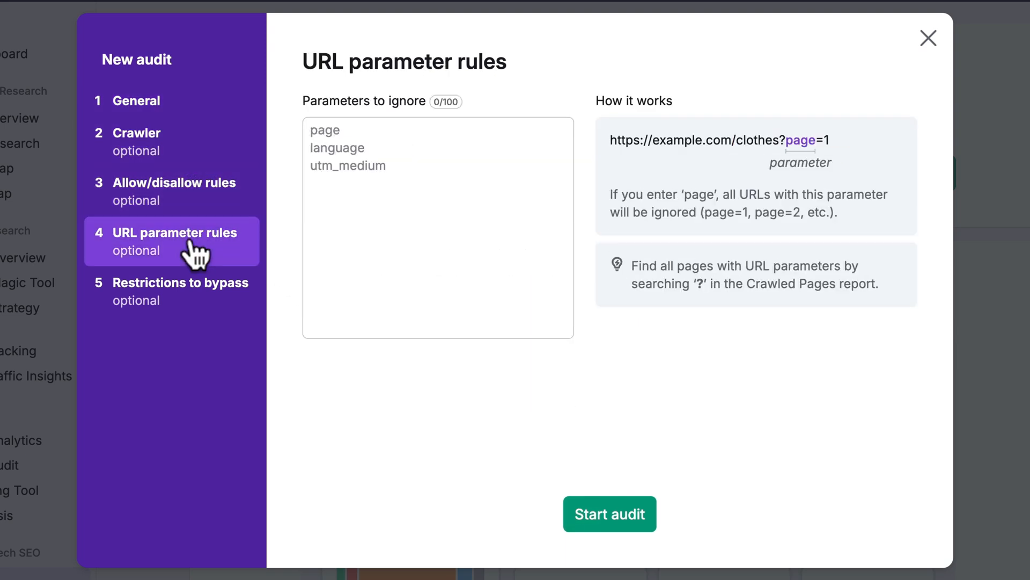
pyautogui.click(191, 298)
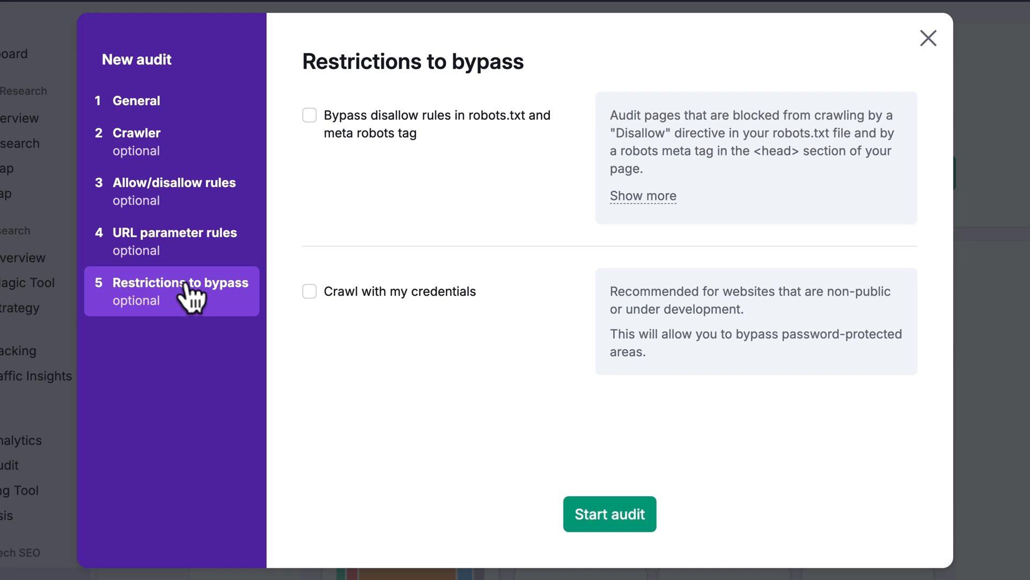
pyautogui.click(598, 516)
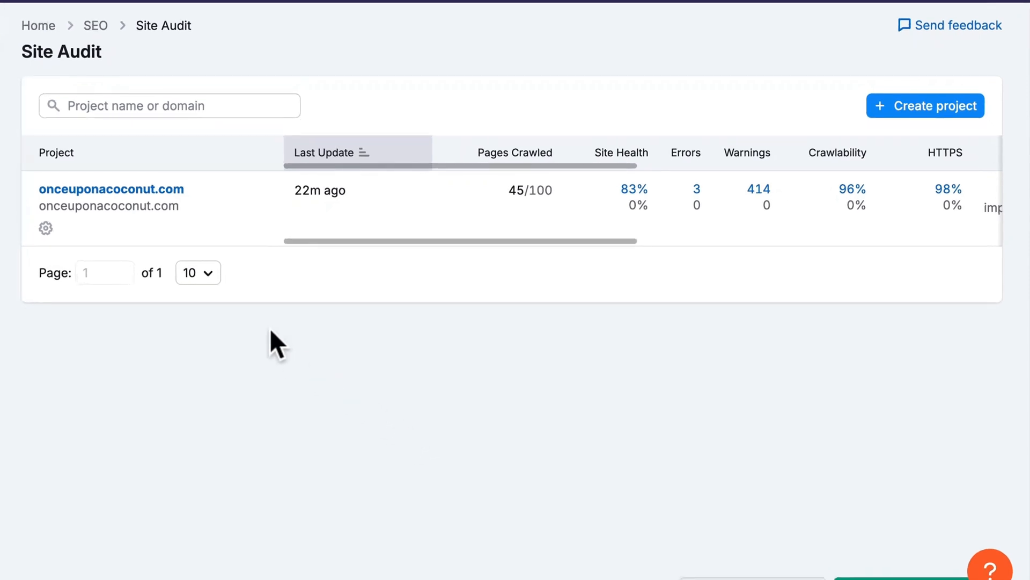
# - Open the onceuponacoconut.com audit and list its errors: duplicate meta descriptions and invalid structured data
pyautogui.click(170, 188)
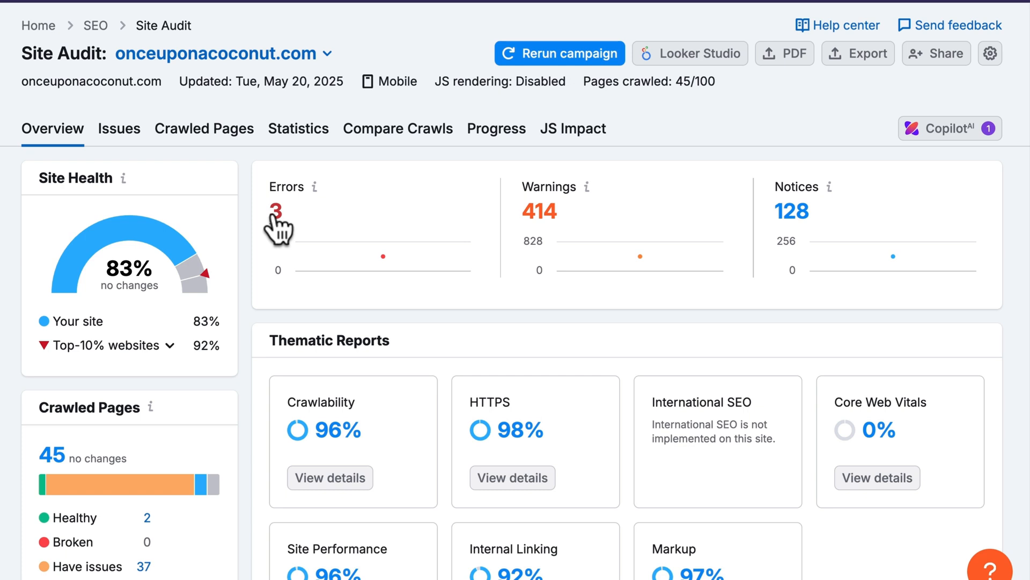
pyautogui.click(276, 214)
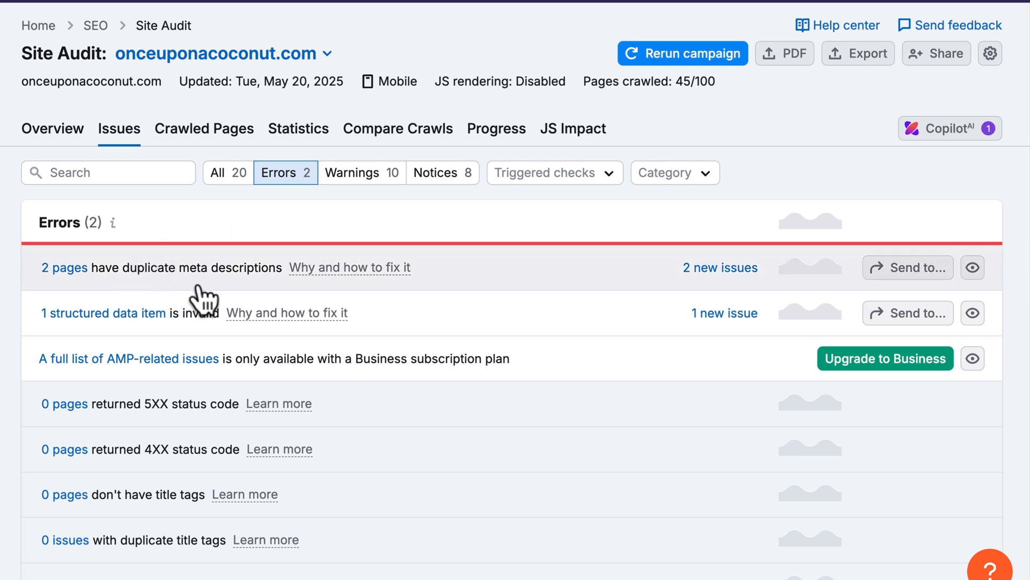
# - Read the fix advice for duplicate meta descriptions, view the two affected pages, and return to all issues
pyautogui.click(333, 280)
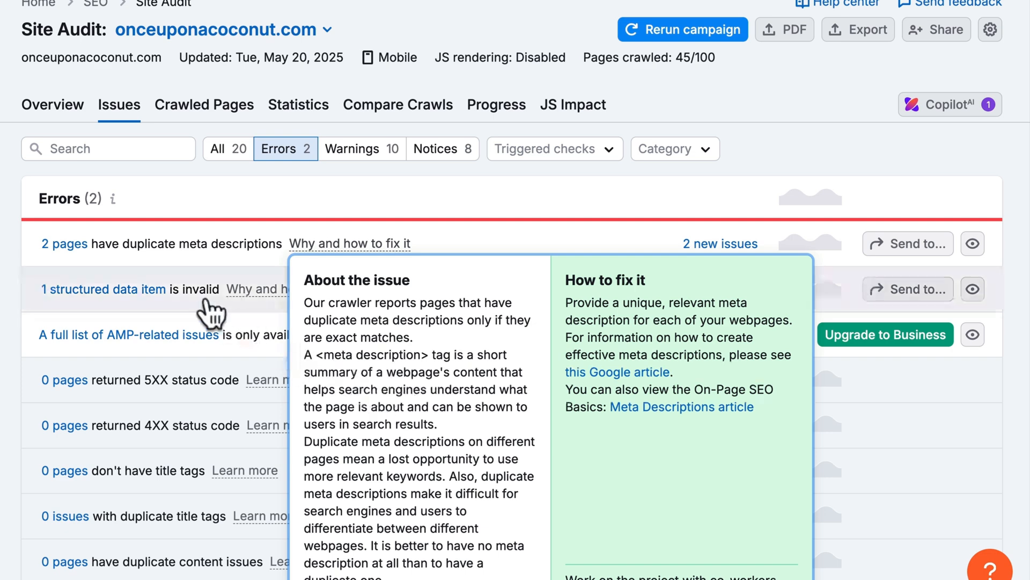
pyautogui.click(79, 246)
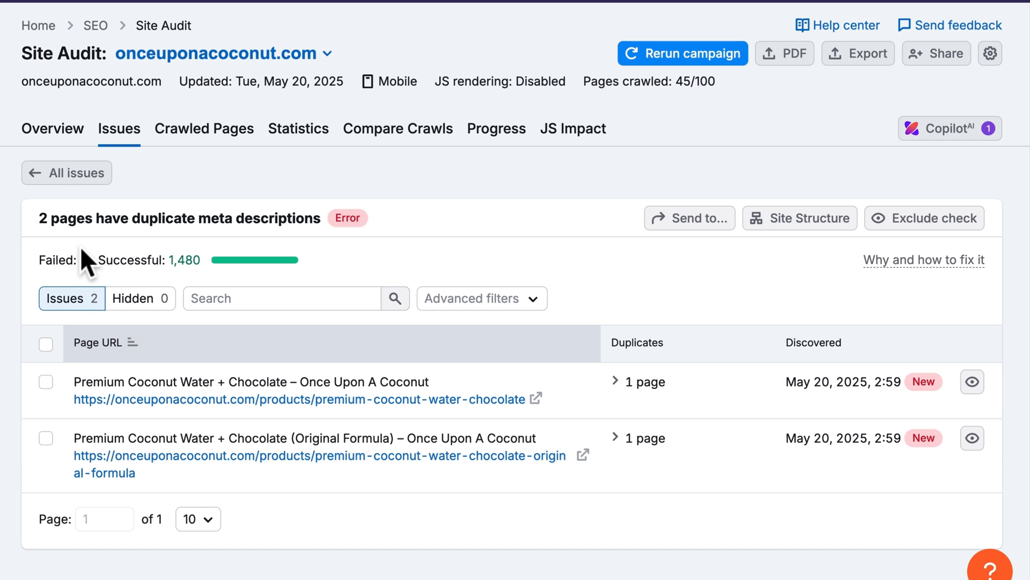
pyautogui.click(77, 174)
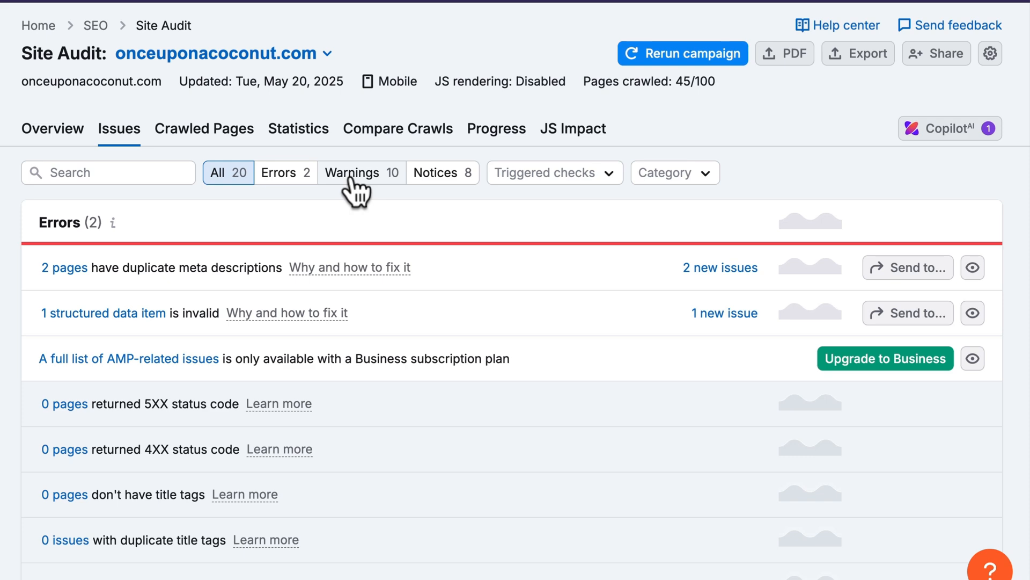
# - Filter to warnings, list the 292 images missing alt attributes, and preview the first image
pyautogui.click(351, 182)
pyautogui.scroll(-3, 351, 182)
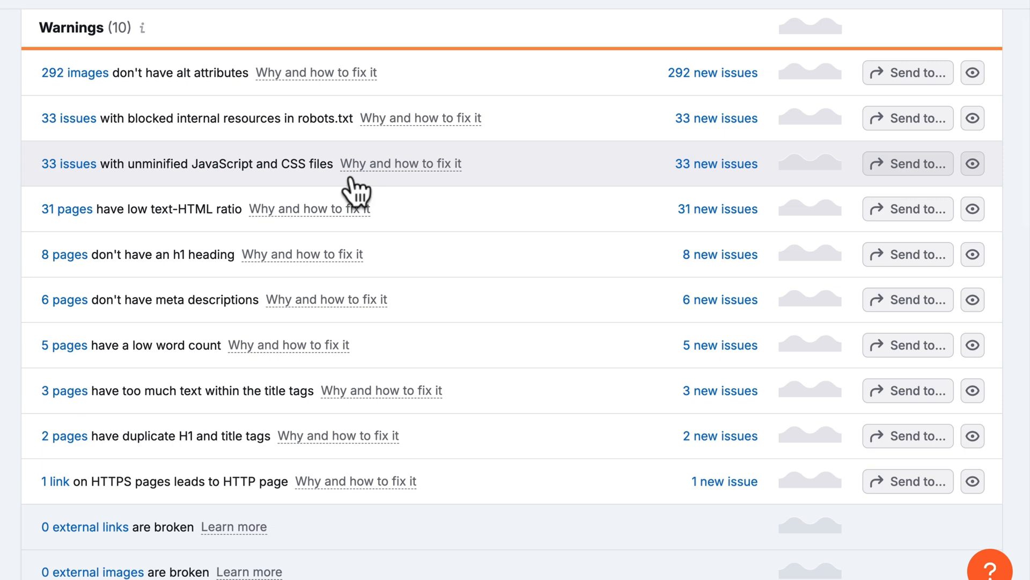
pyautogui.click(85, 73)
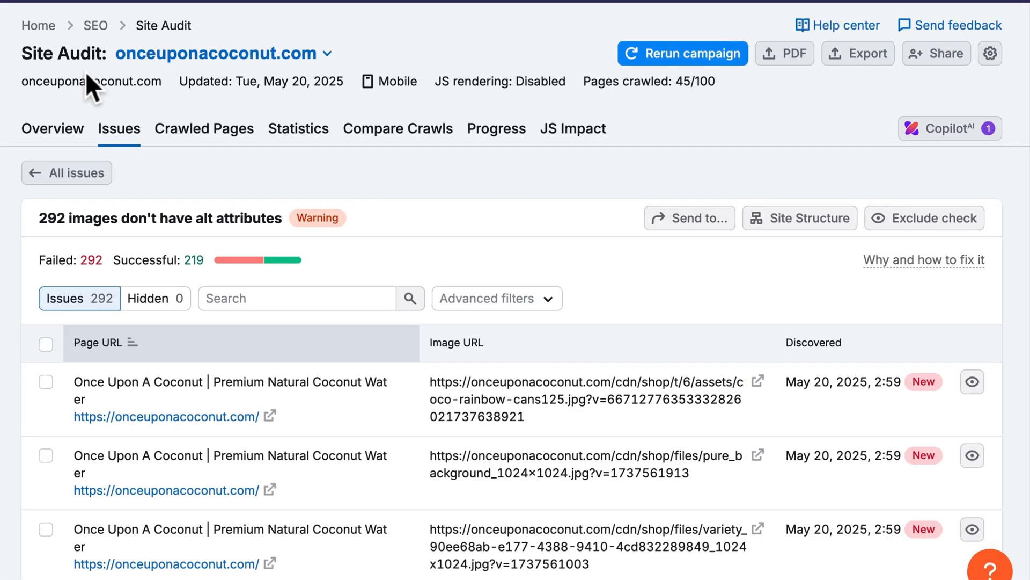
pyautogui.scroll(-3, 643, 285)
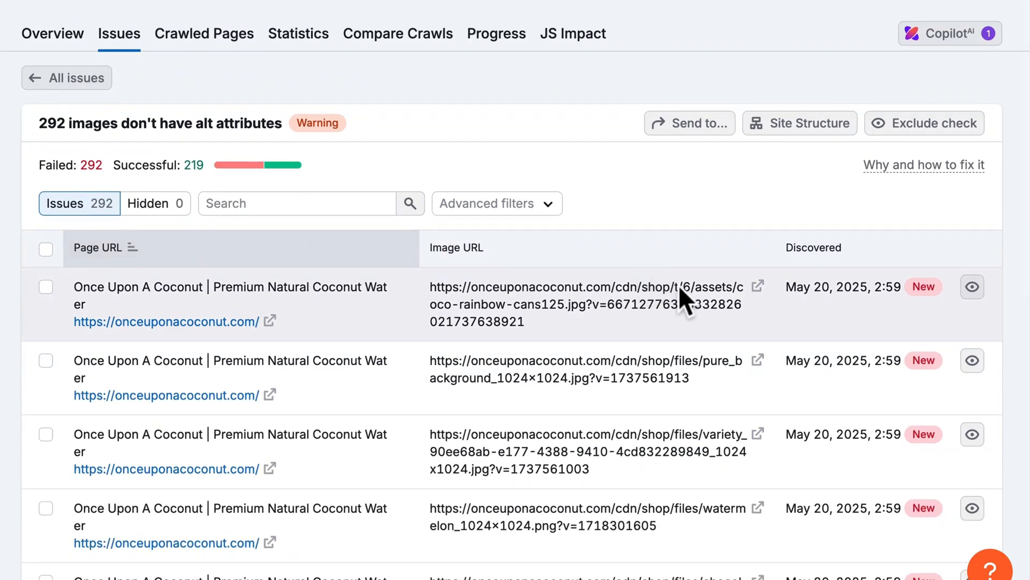
pyautogui.click(758, 288)
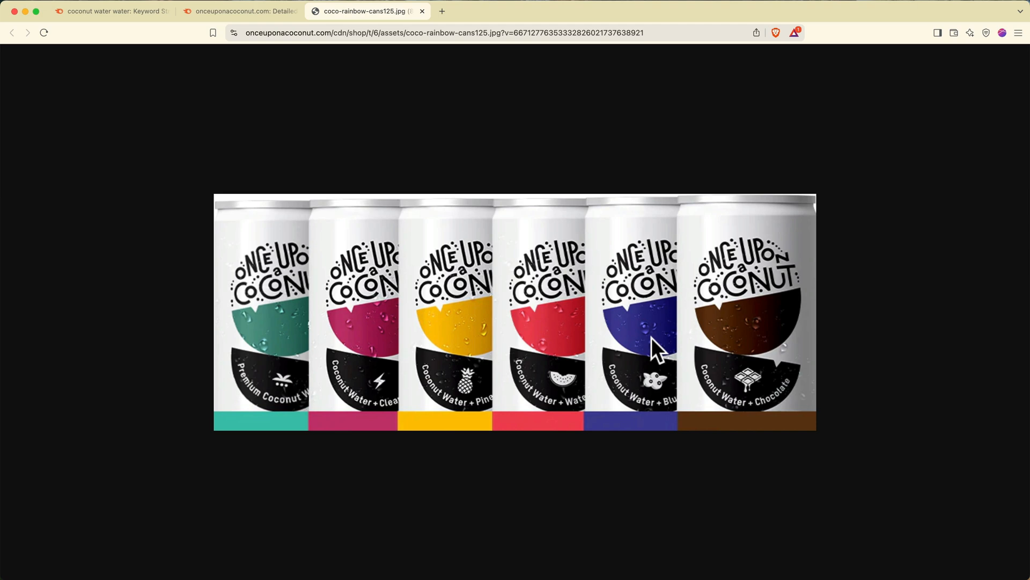
pyautogui.click(422, 12)
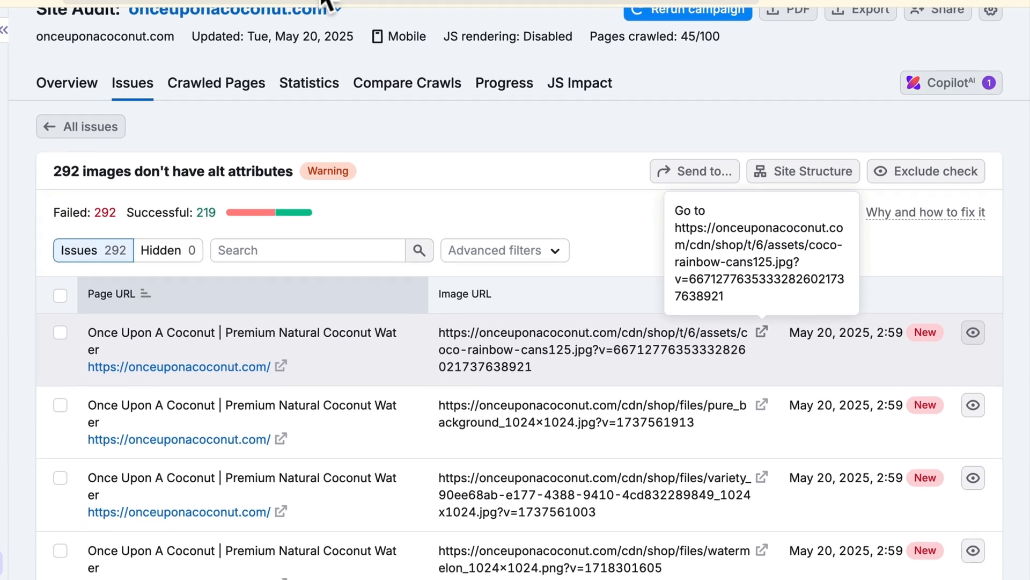
pyautogui.click(519, 95)
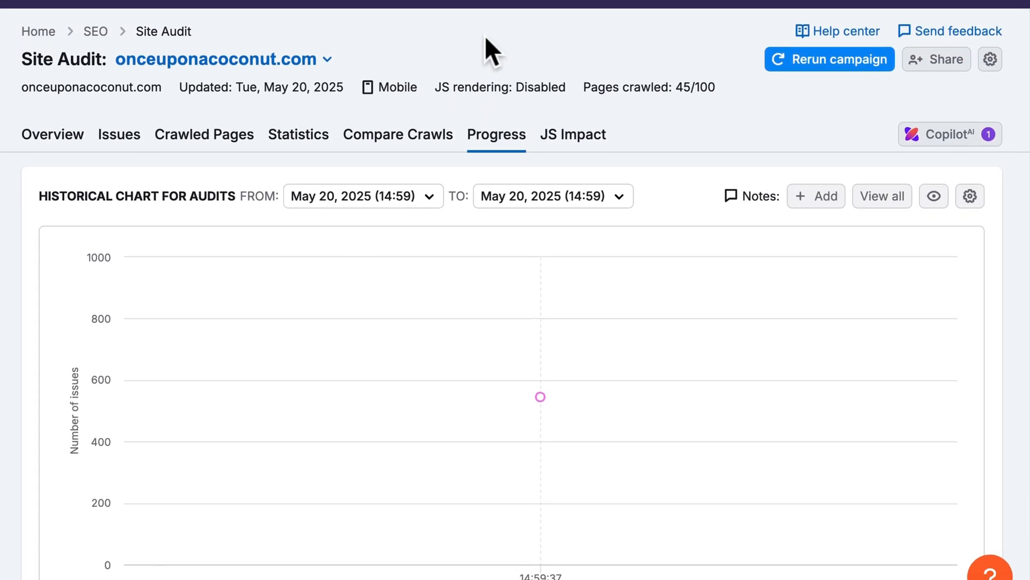
# - Inspect the progress chart's single May 20, 2025 audit point at 545 total issues
pyautogui.moveTo(517, 318)
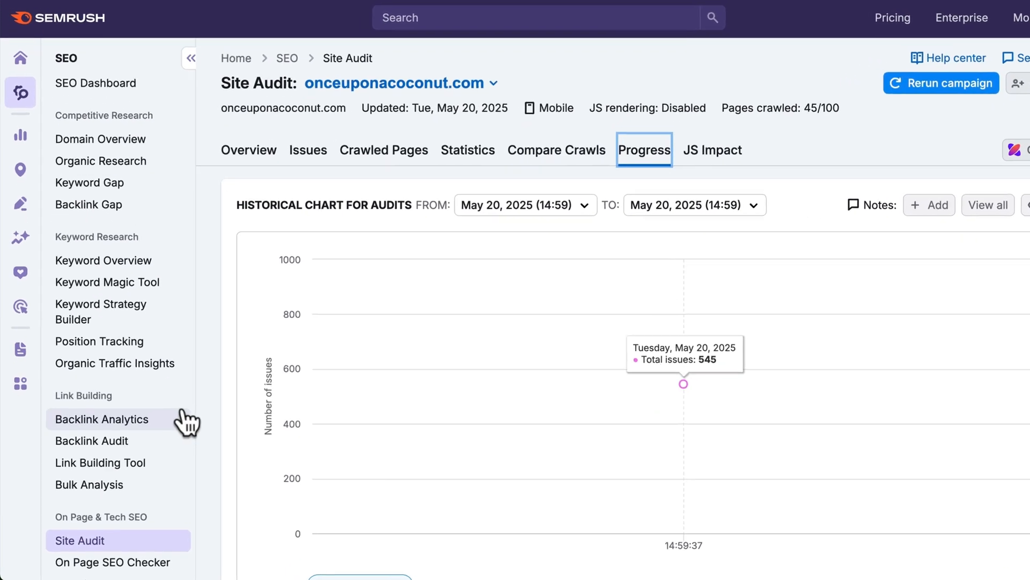
pyautogui.scroll(-2, 185, 421)
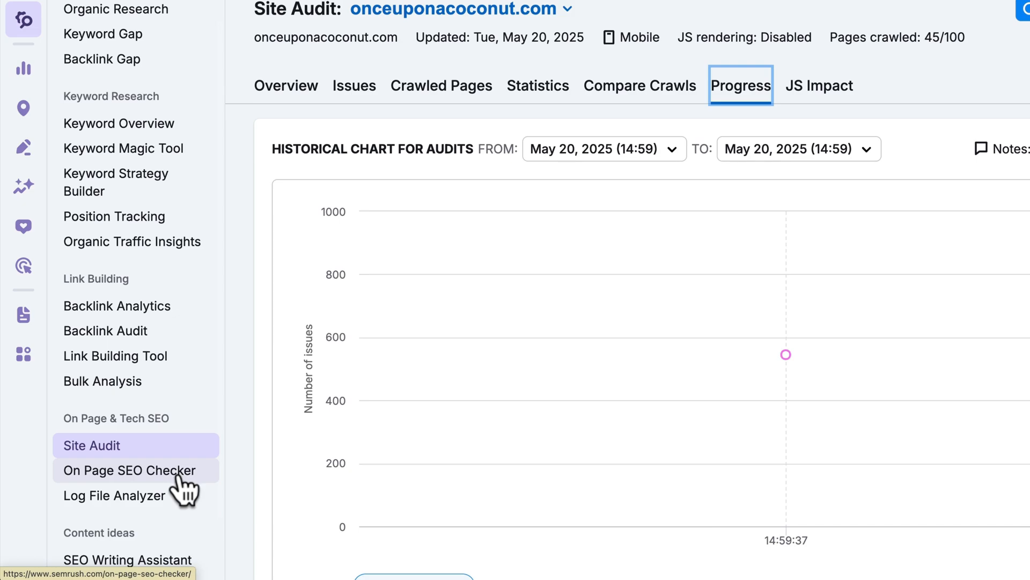
# - Start an On Page SEO Checker setup with onceuponacoconut.com chosen as the domain
pyautogui.click(177, 476)
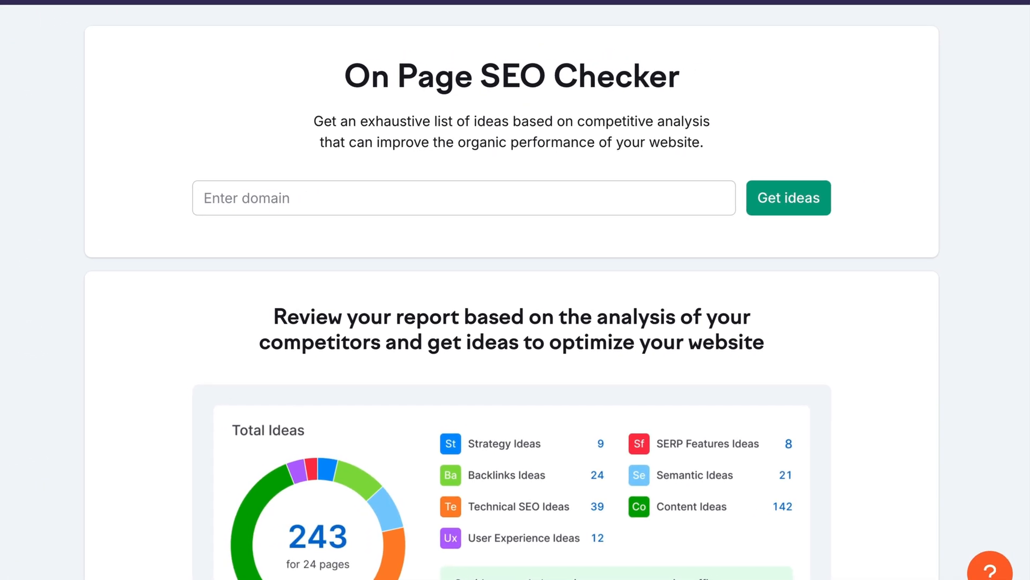
pyautogui.click(262, 199)
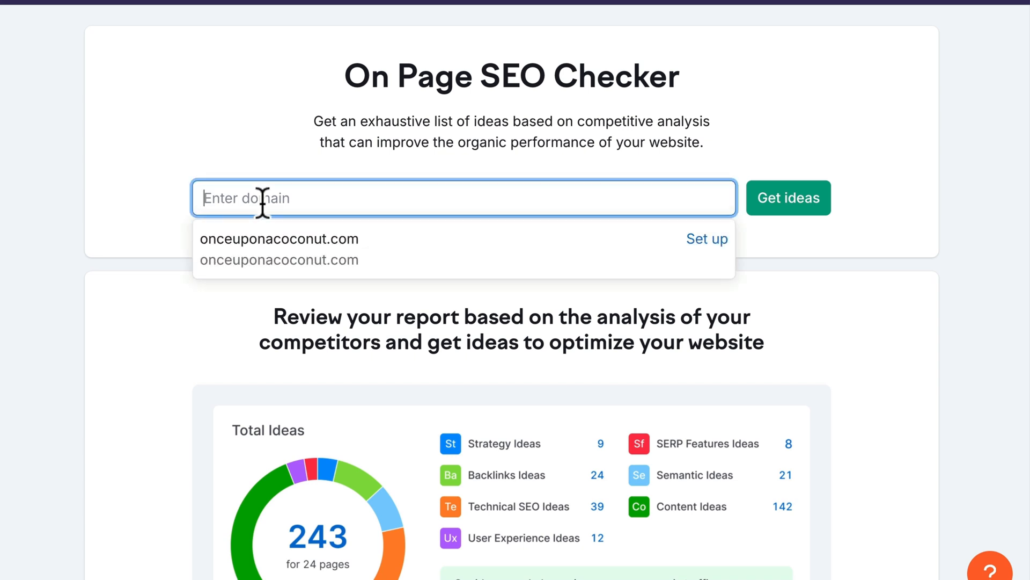
pyautogui.click(264, 247)
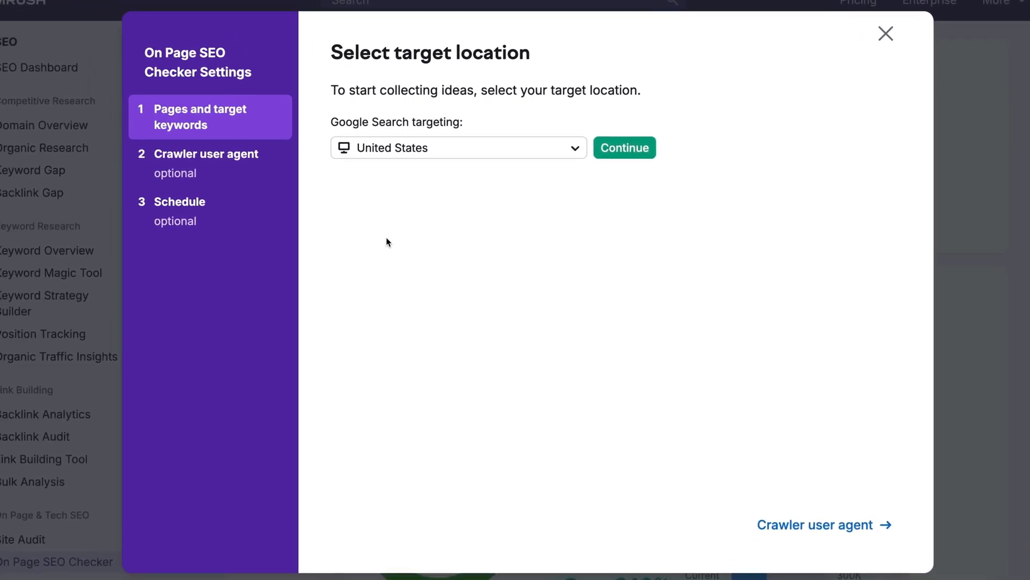
# - Keep United States as the target location and manually add the page with keyword 'coconut water'
pyautogui.click(565, 156)
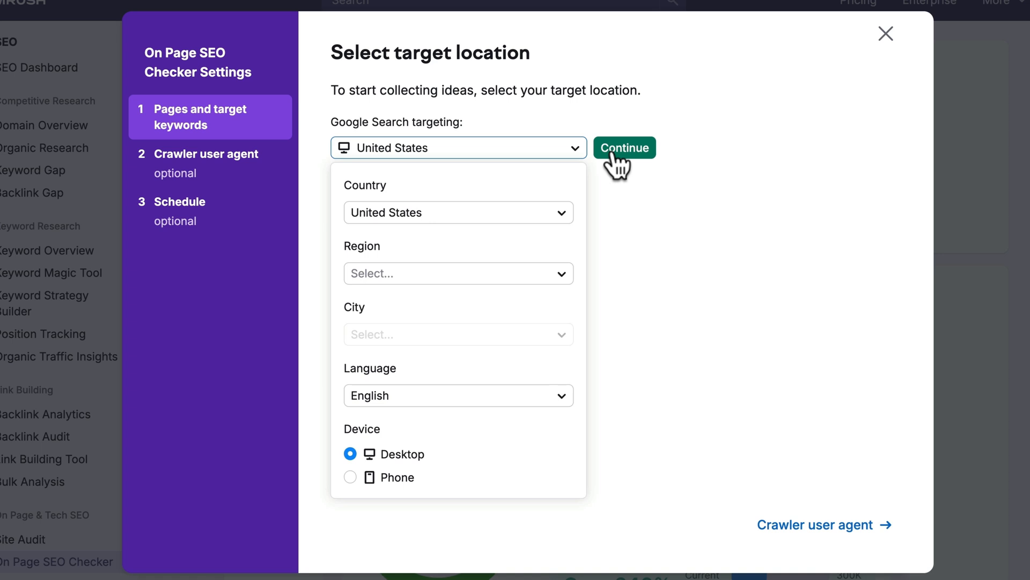
pyautogui.click(613, 155)
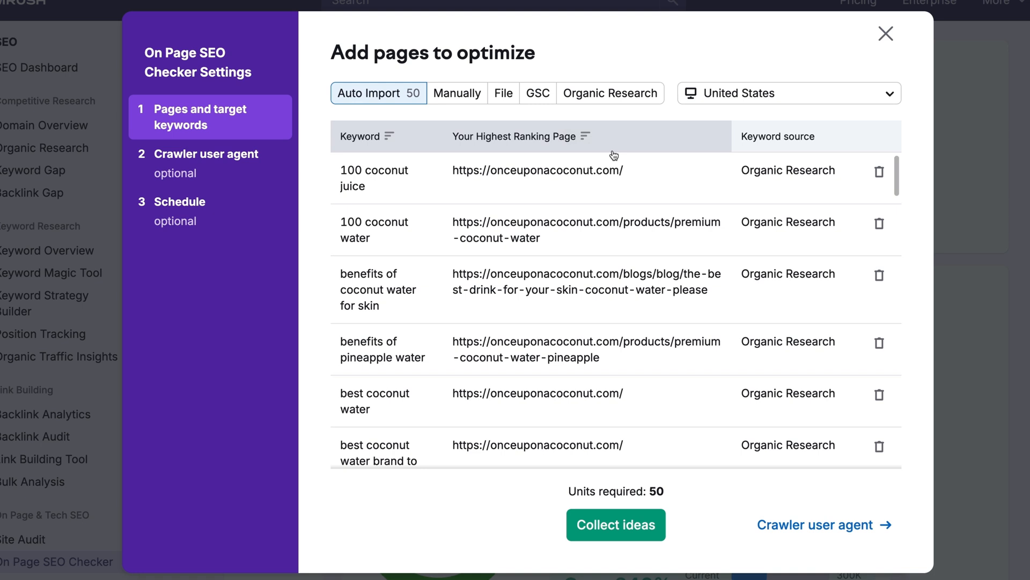
pyautogui.click(473, 97)
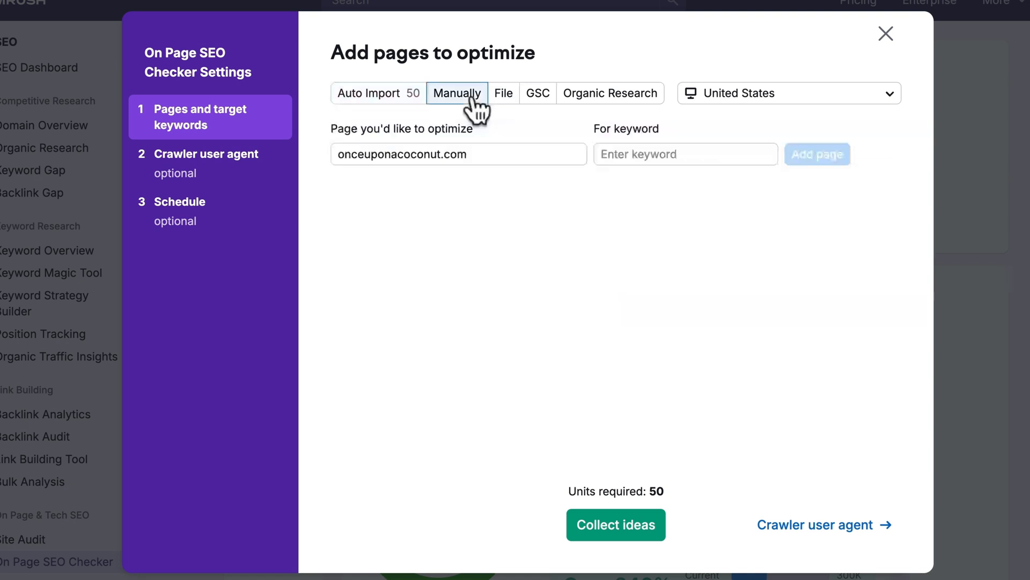
pyautogui.click(644, 152)
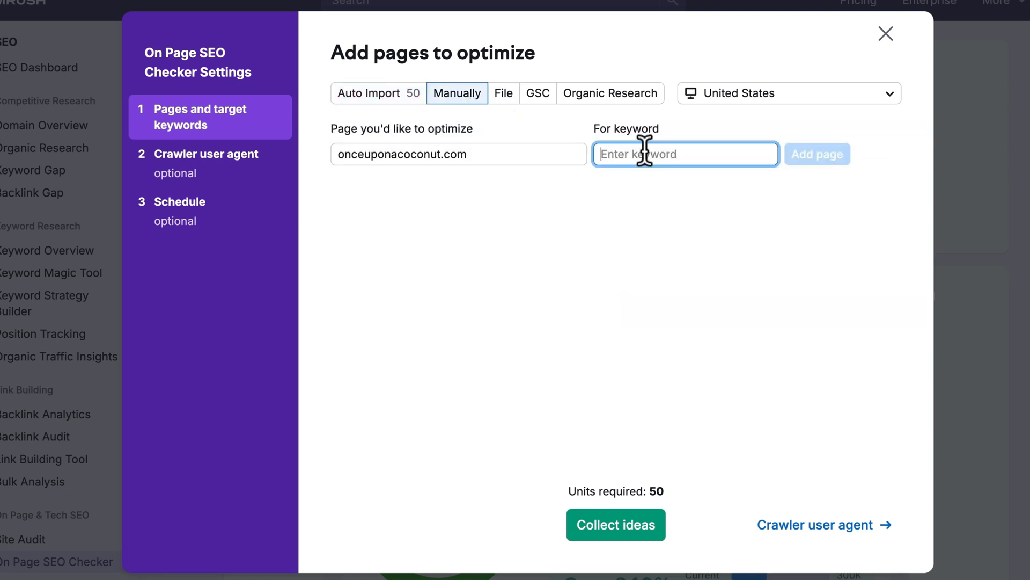
pyautogui.write('c')
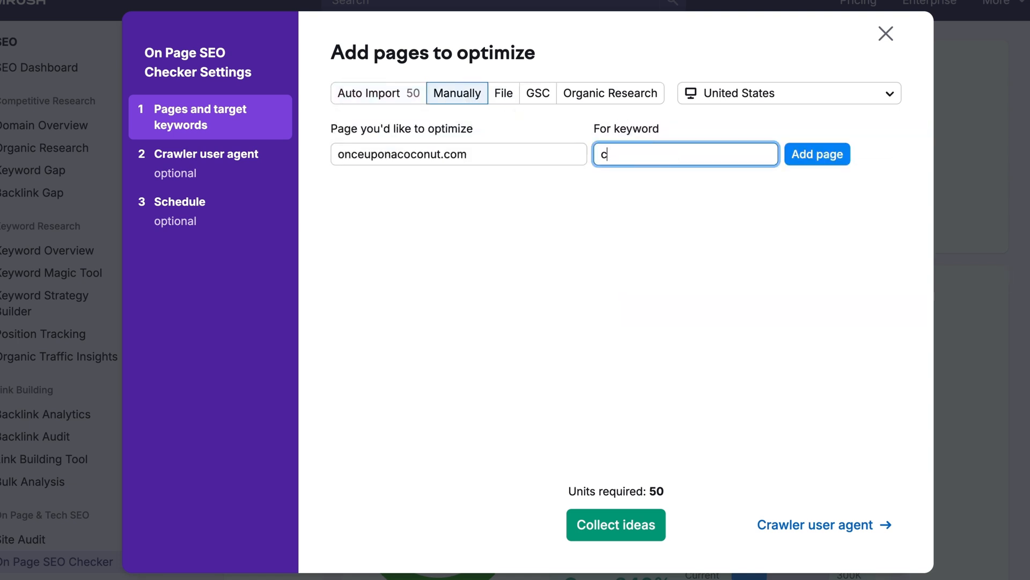
pyautogui.write('oconut water')
pyautogui.click(813, 161)
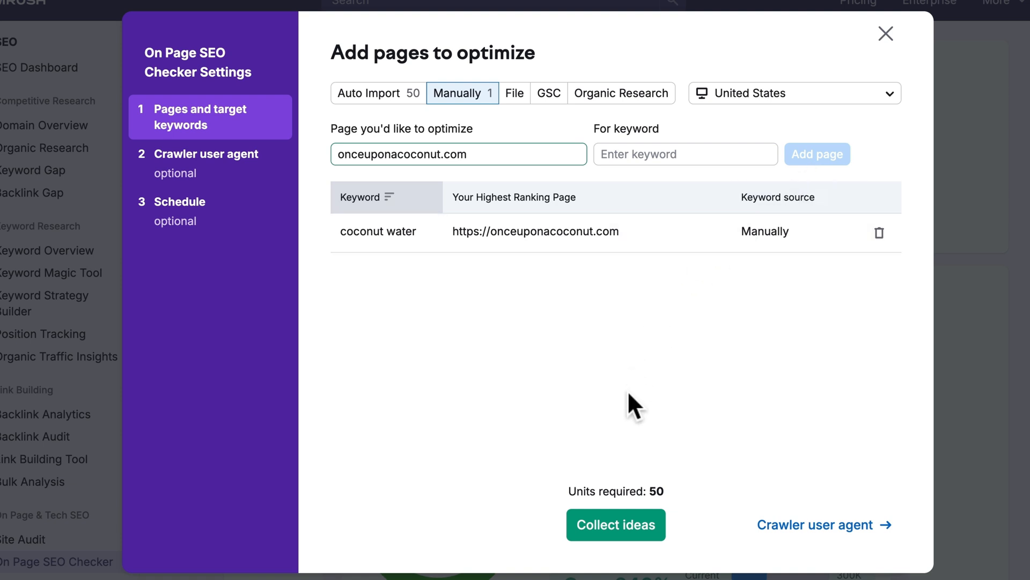
# - Collect ideas for the campaign and scroll to the Top pages to optimize table
pyautogui.click(618, 530)
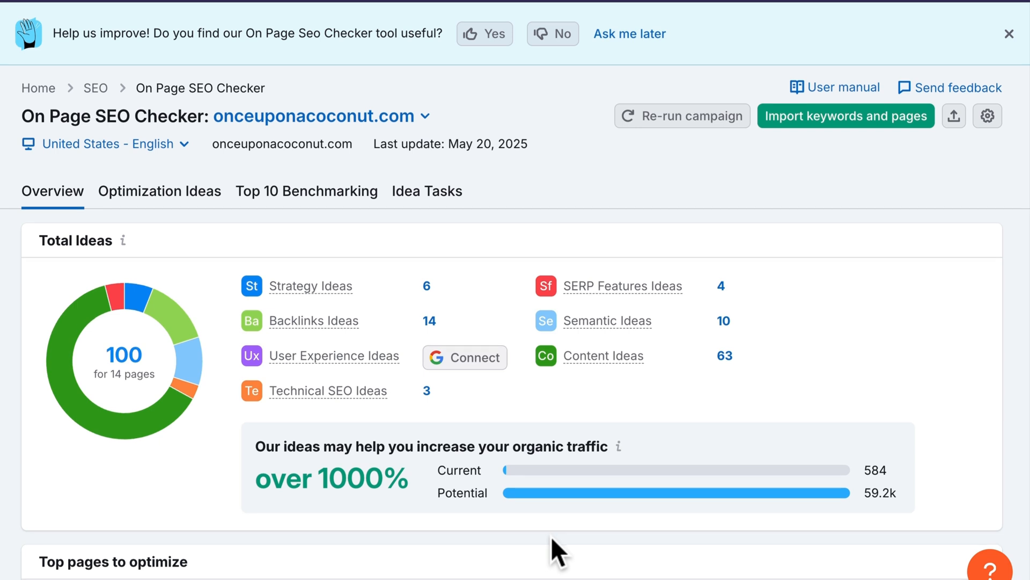
pyautogui.scroll(-8, 552, 536)
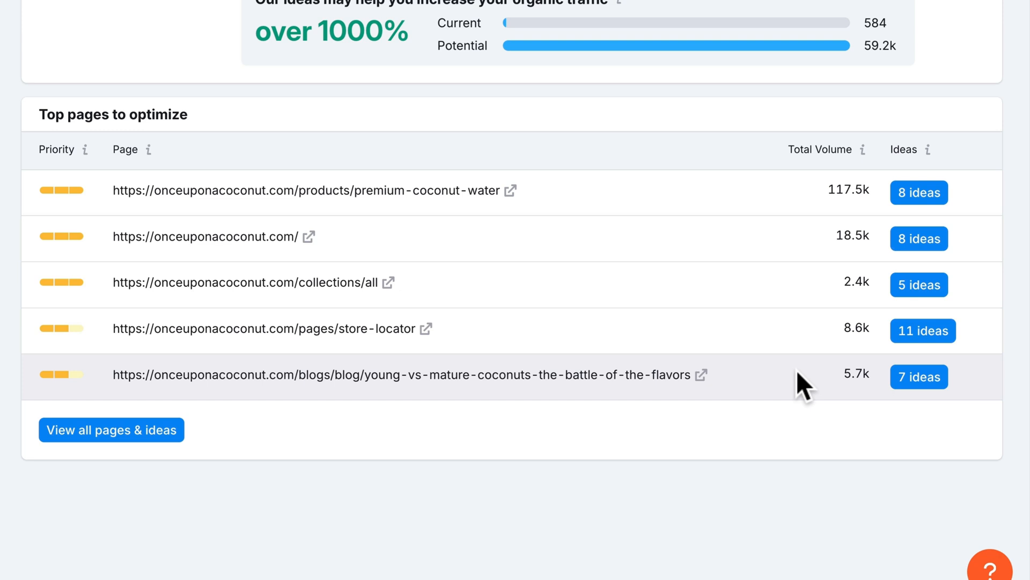
# - Review the homepage's 8 optimization ideas, including aggregate rating markup and avoiding keyword stuffing
pyautogui.click(921, 244)
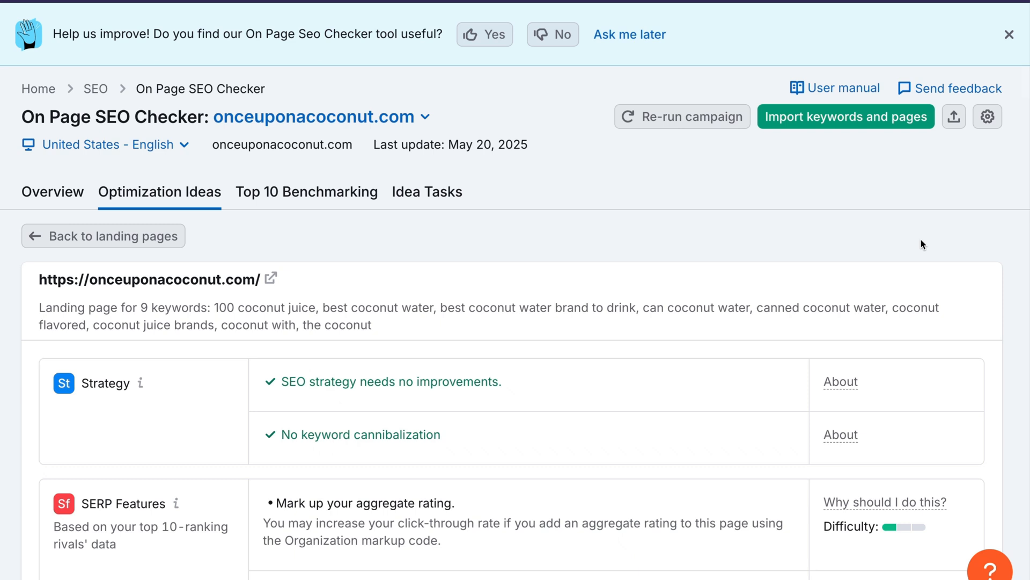
pyautogui.scroll(-2, 920, 244)
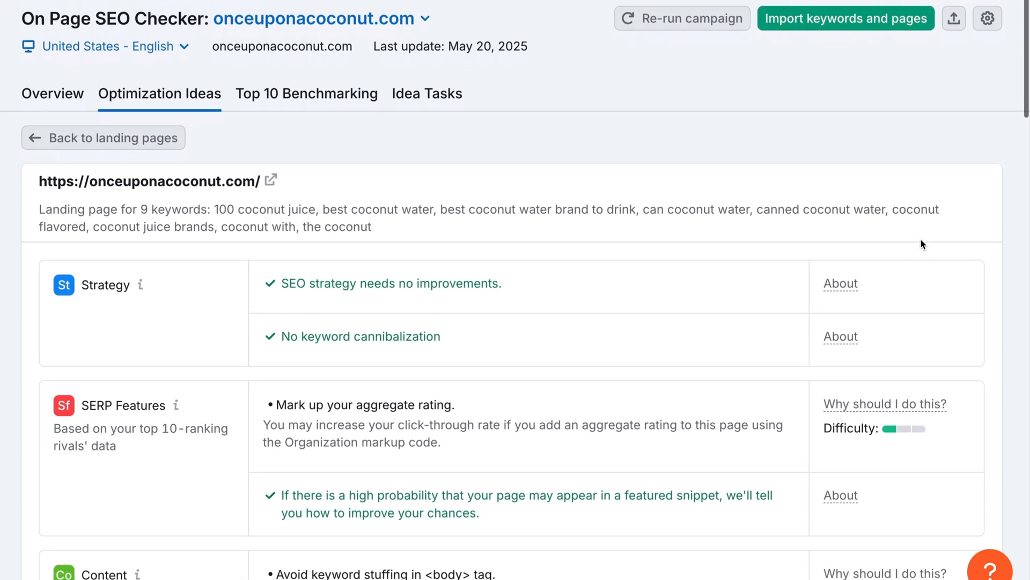
pyautogui.scroll(-4, 921, 244)
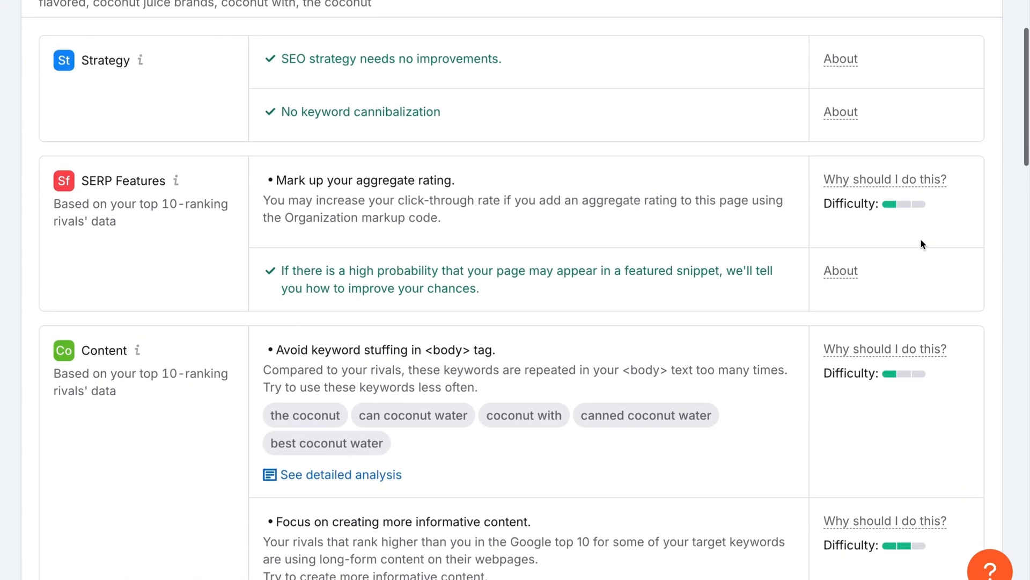
pyautogui.scroll(-12, 921, 245)
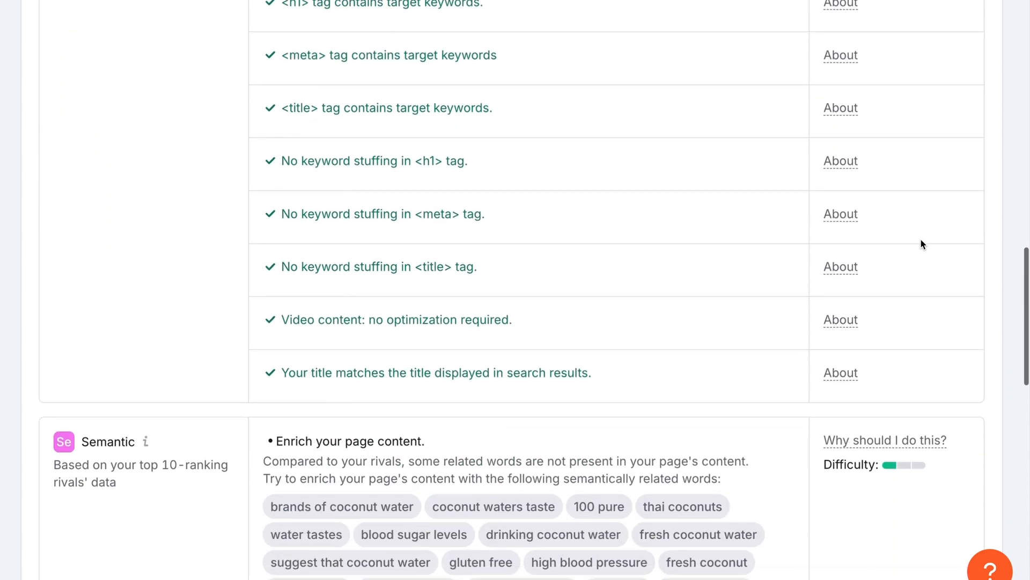
pyautogui.scroll(-10, 921, 244)
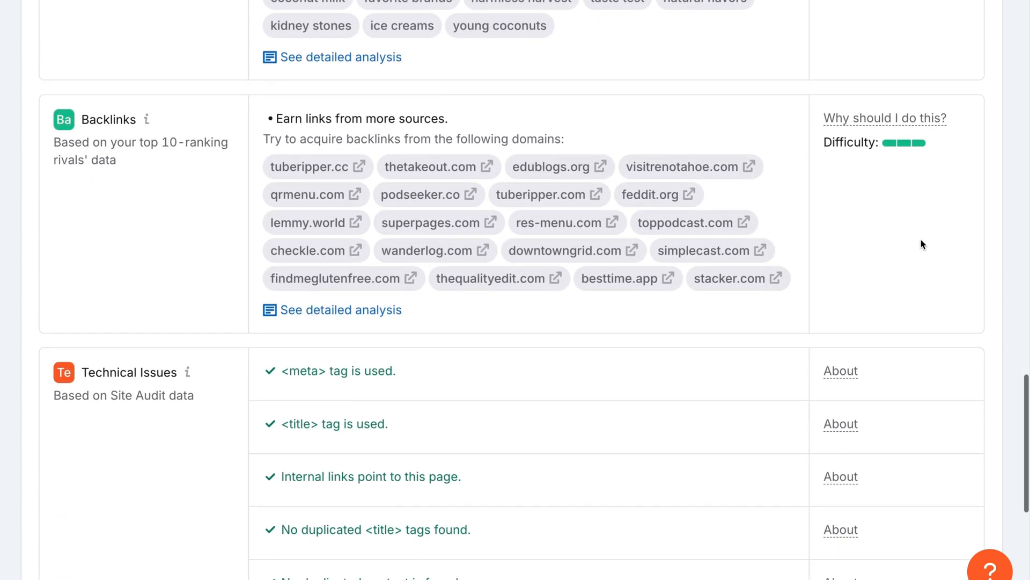
pyautogui.scroll(-7, 921, 244)
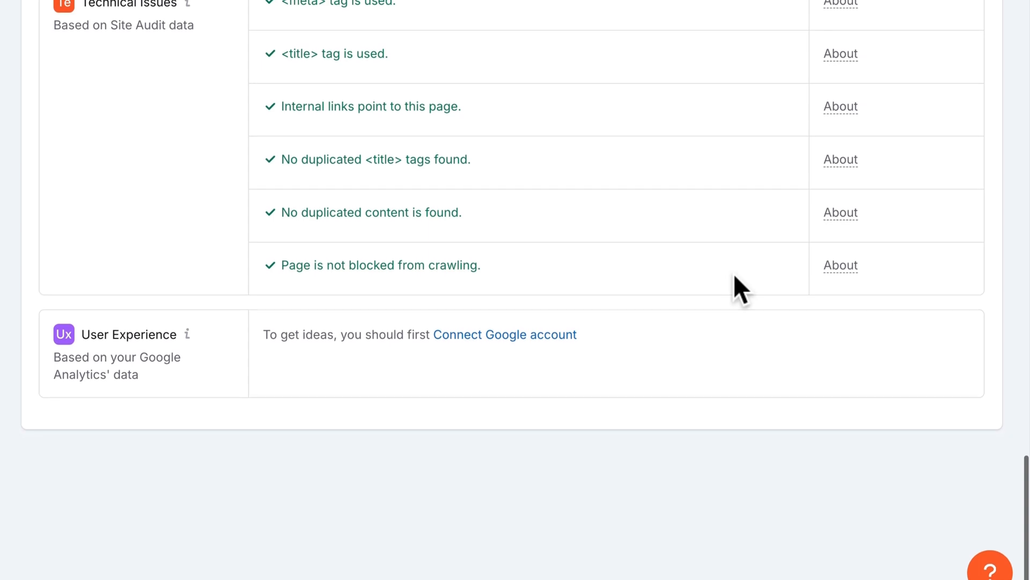
pyautogui.scroll(15, 734, 276)
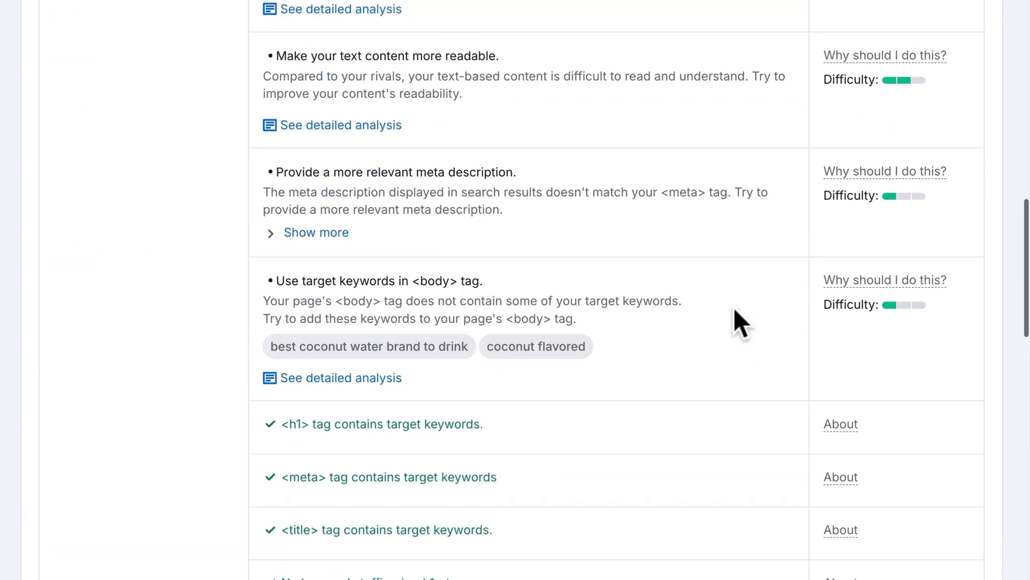
pyautogui.scroll(15, 735, 313)
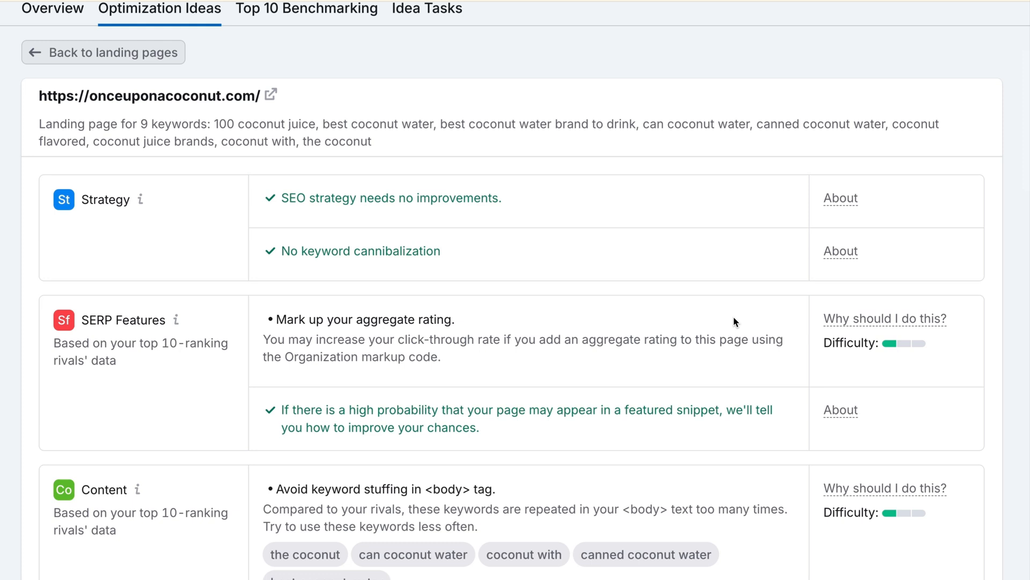
pyautogui.scroll(-2, 734, 321)
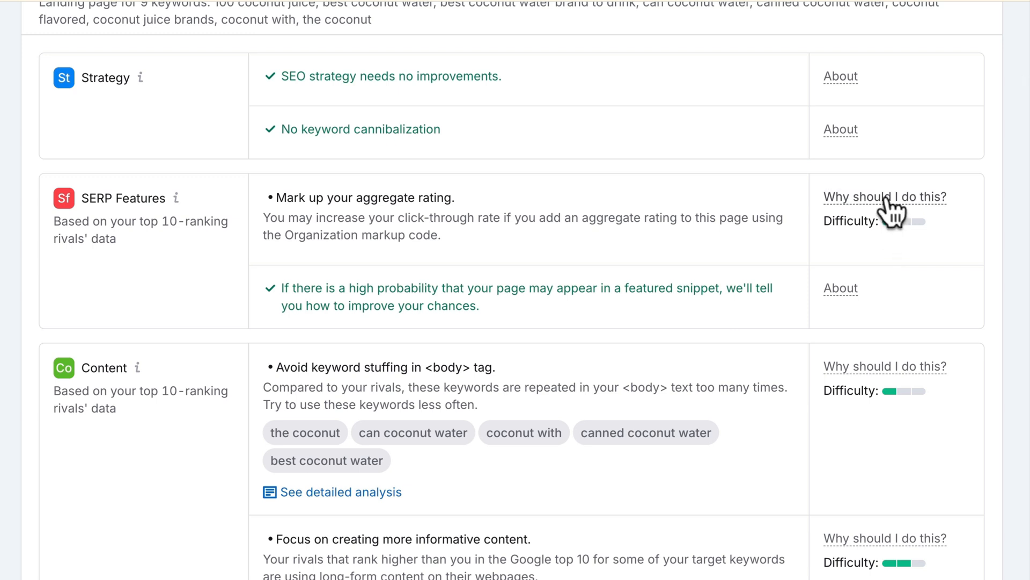
pyautogui.moveTo(887, 200)
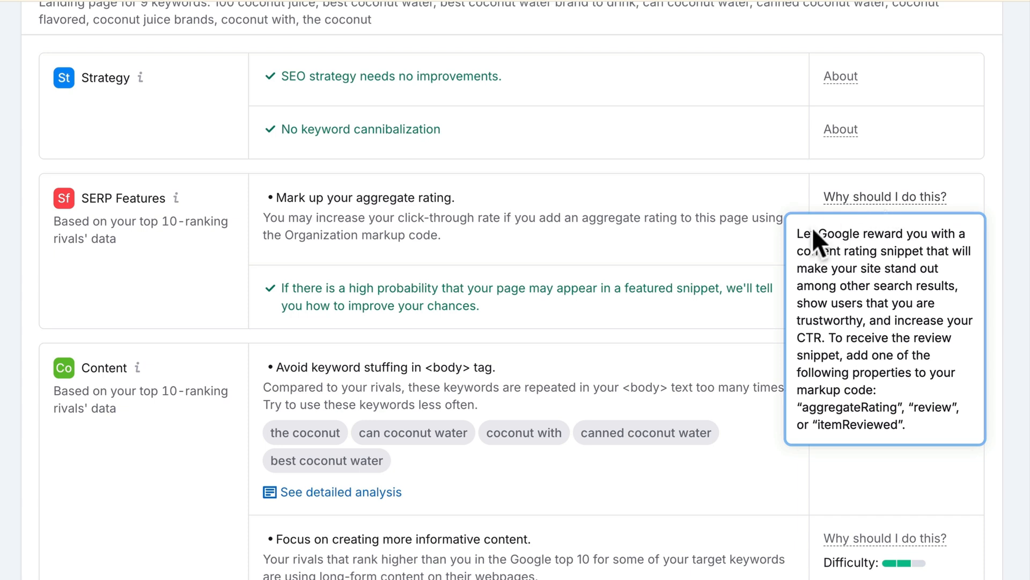
pyautogui.scroll(-1, 712, 331)
pyautogui.scroll(-5, 713, 330)
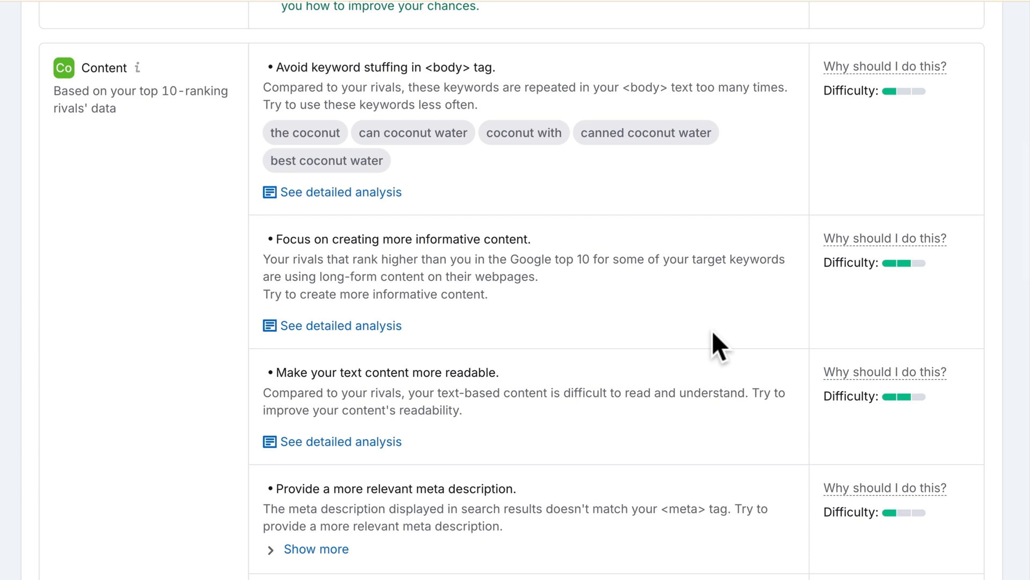
# - Open the keyword-stuffing detailed analysis and review its phrase usage, word usage, TF-IDF and occurrence tables
pyautogui.click(380, 196)
pyautogui.scroll(-6, 381, 194)
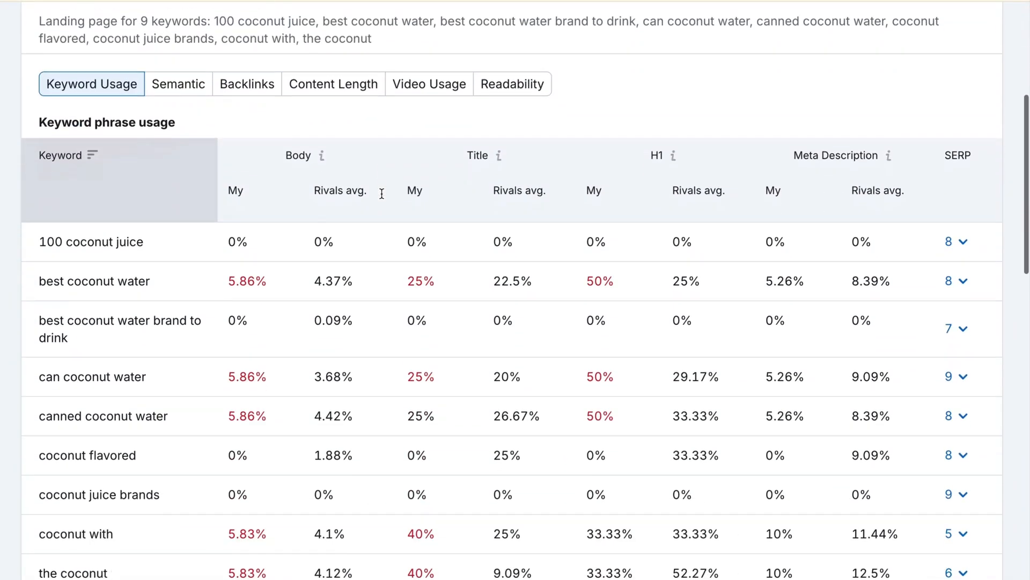
pyautogui.scroll(-2, 224, 234)
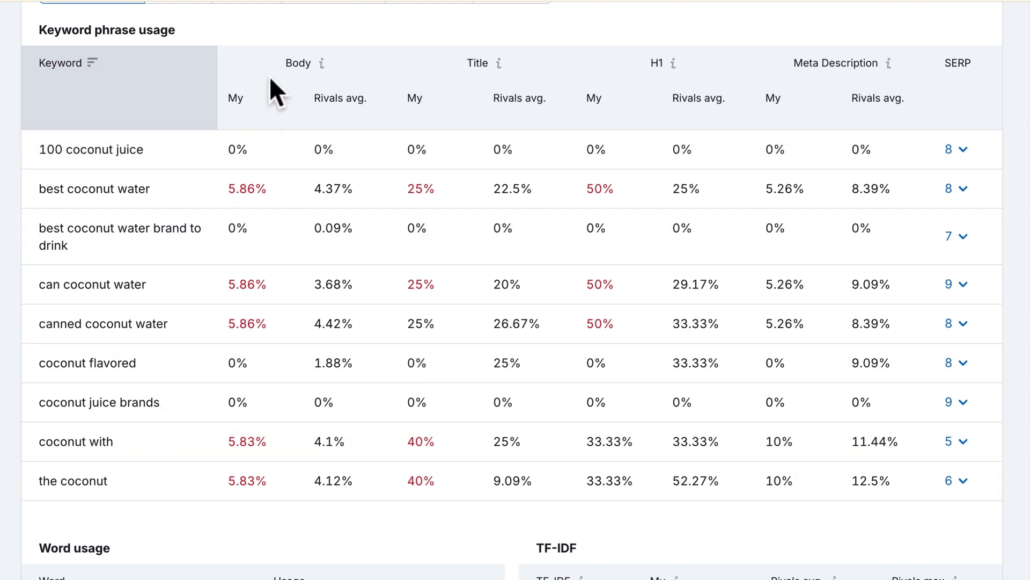
pyautogui.moveTo(673, 62)
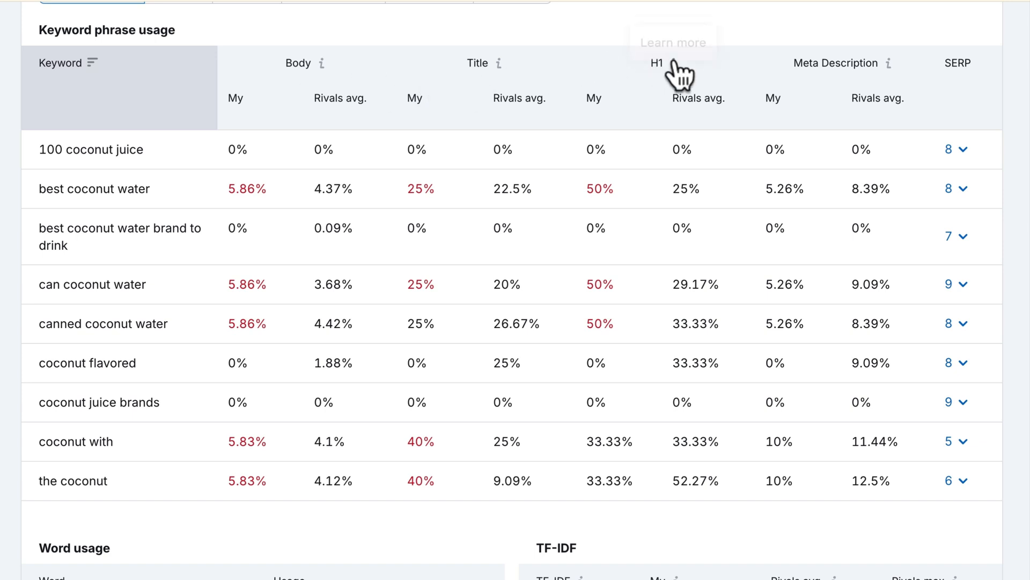
pyautogui.moveTo(958, 63)
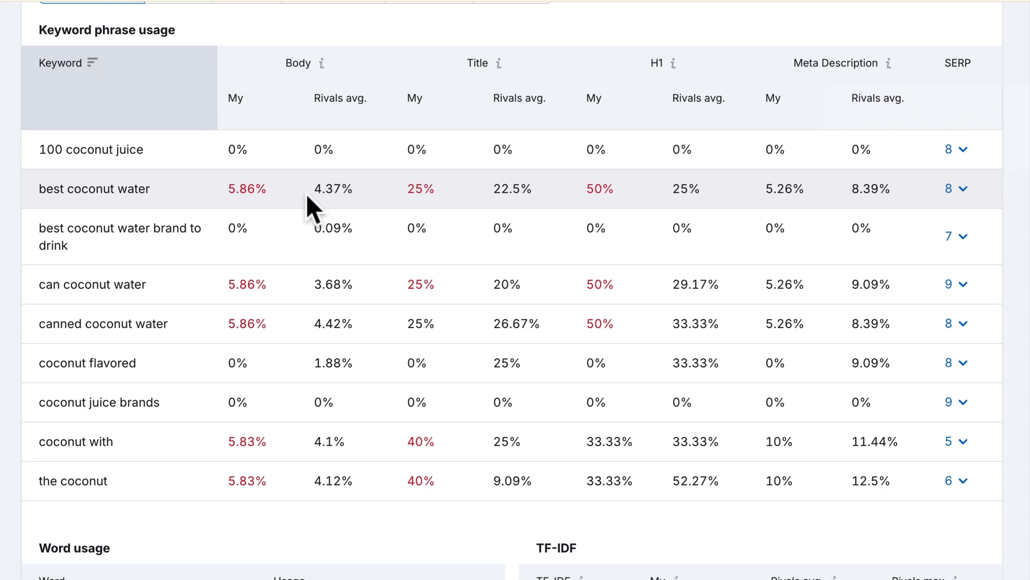
pyautogui.scroll(-15, 306, 193)
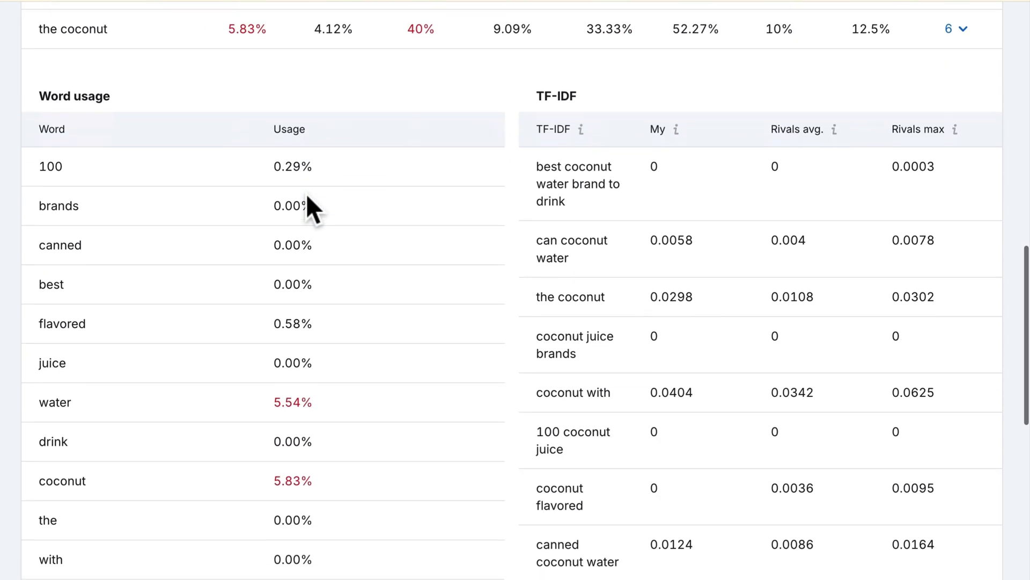
pyautogui.scroll(-5, 307, 196)
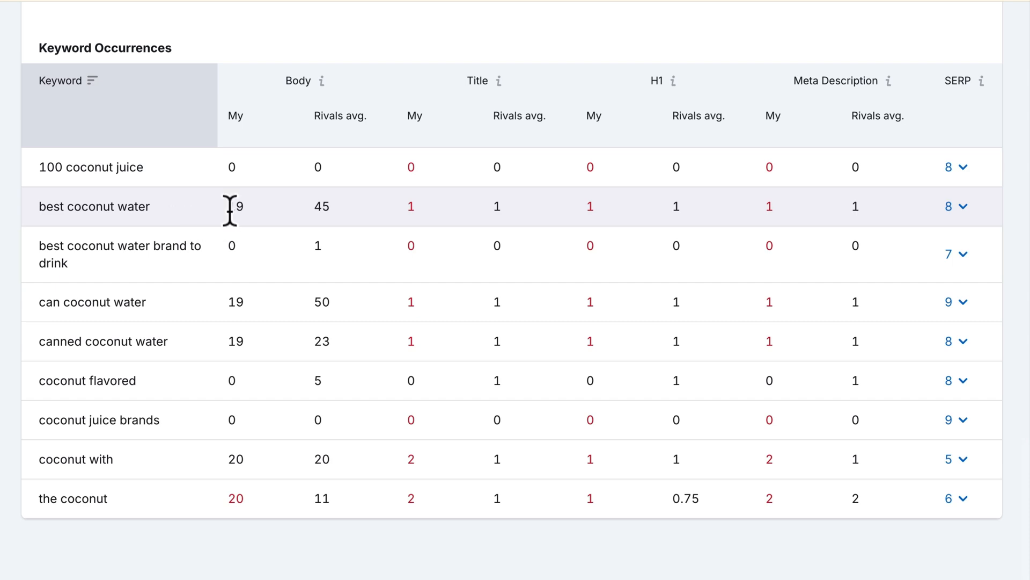
pyautogui.scroll(15, 229, 210)
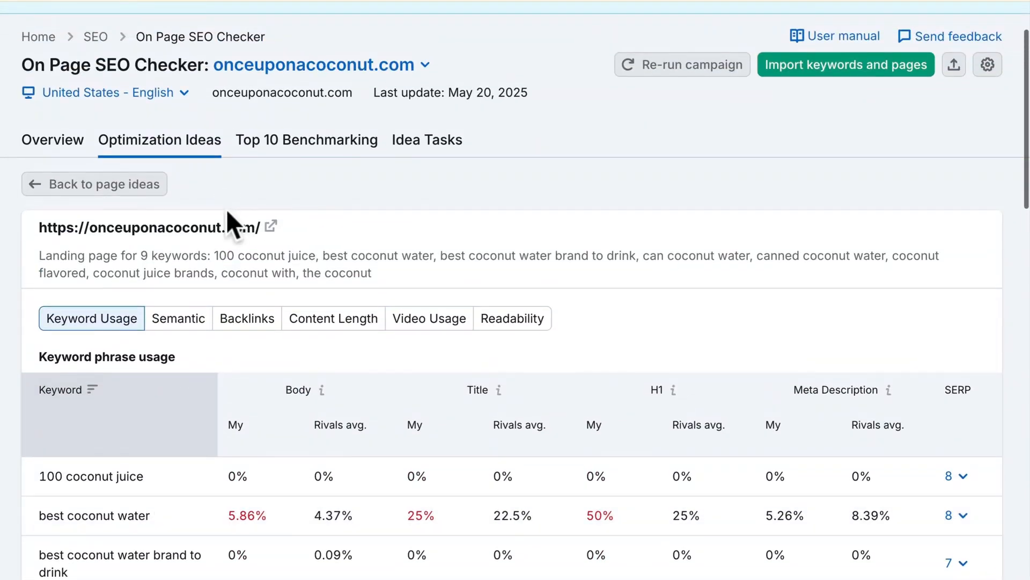
# - Return to the homepage's ideas and review the Content recommendations beyond keyword stuffing
pyautogui.click(82, 185)
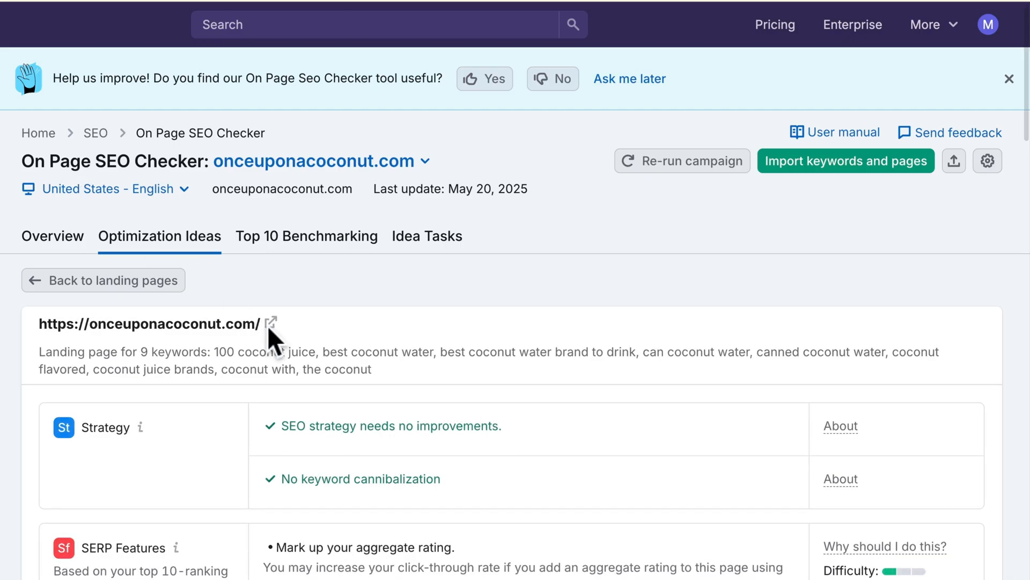
pyautogui.scroll(-9, 344, 401)
pyautogui.scroll(-4, 345, 400)
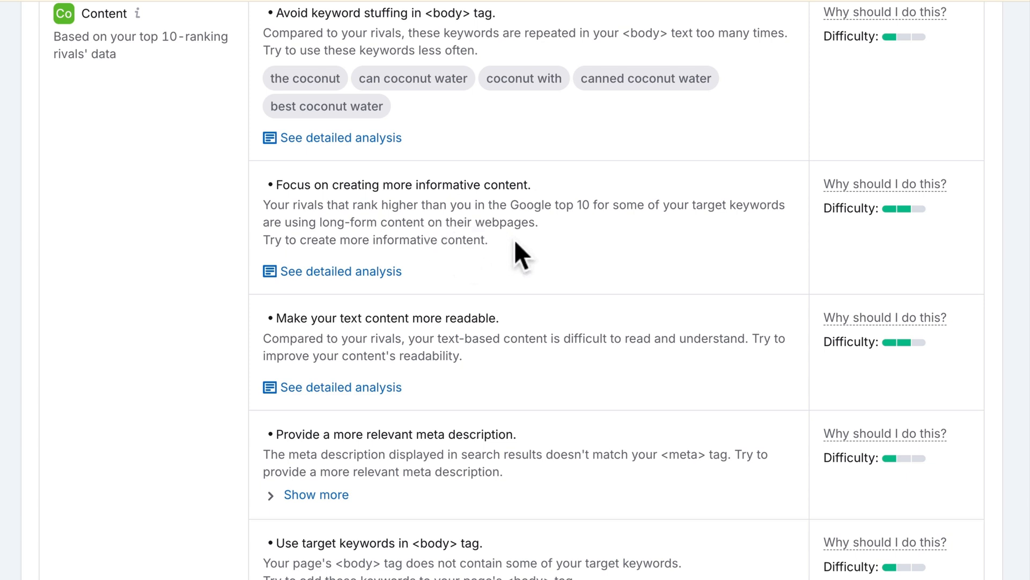
pyautogui.scroll(1, 515, 241)
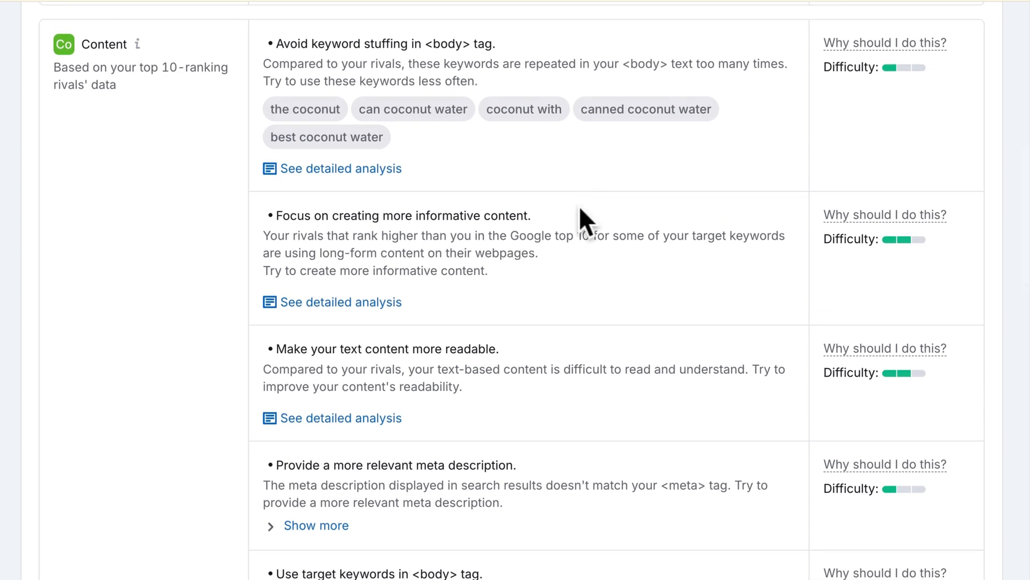
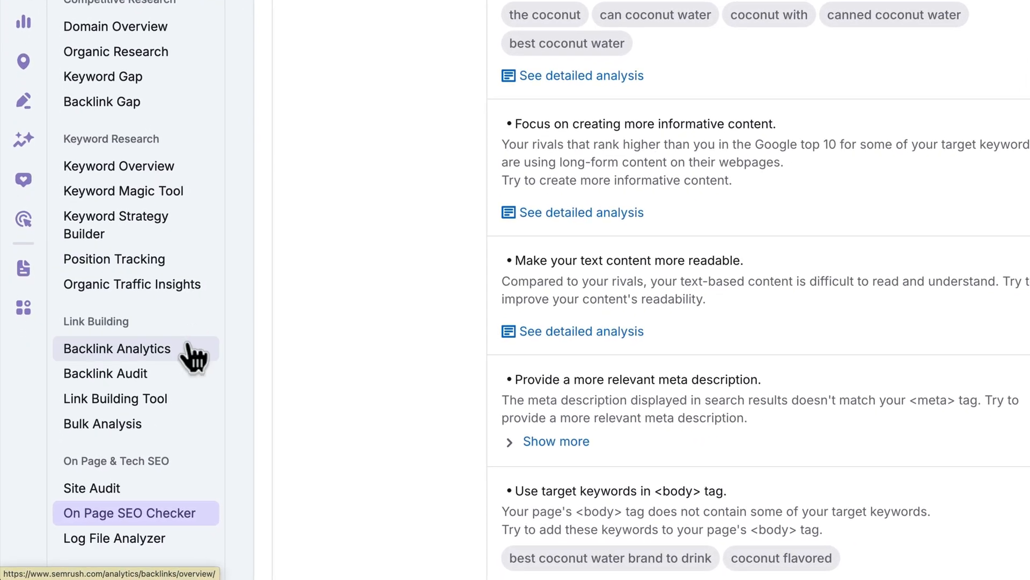
# - Go to Backlink Analytics under Link Building in the sidebar
pyautogui.click(189, 352)
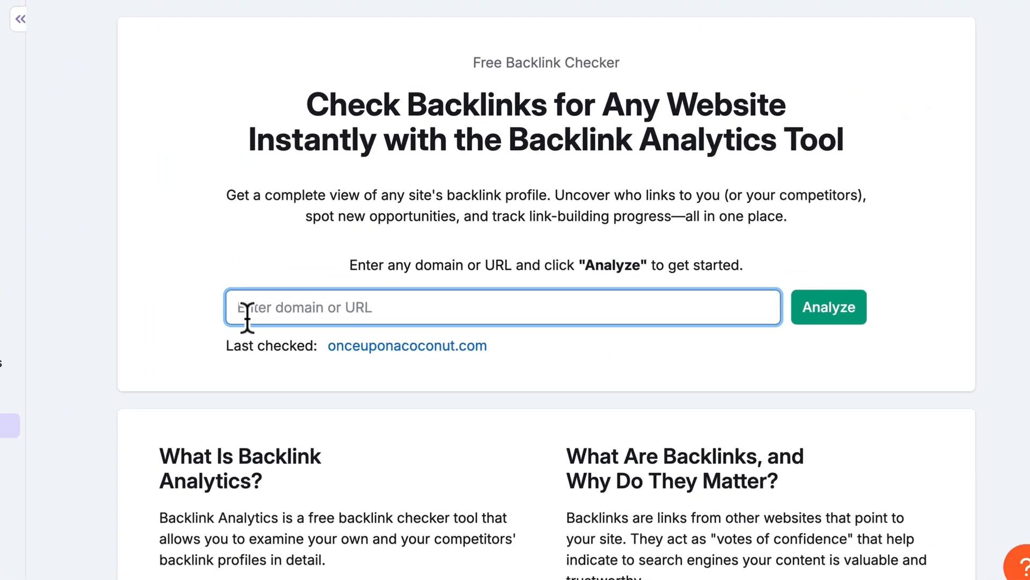
# - Analyze onceuponacoconut.com's backlinks: 563 referring domains, 2K backlinks, Authority Score 29
pyautogui.write('onceuponacoconut.com')
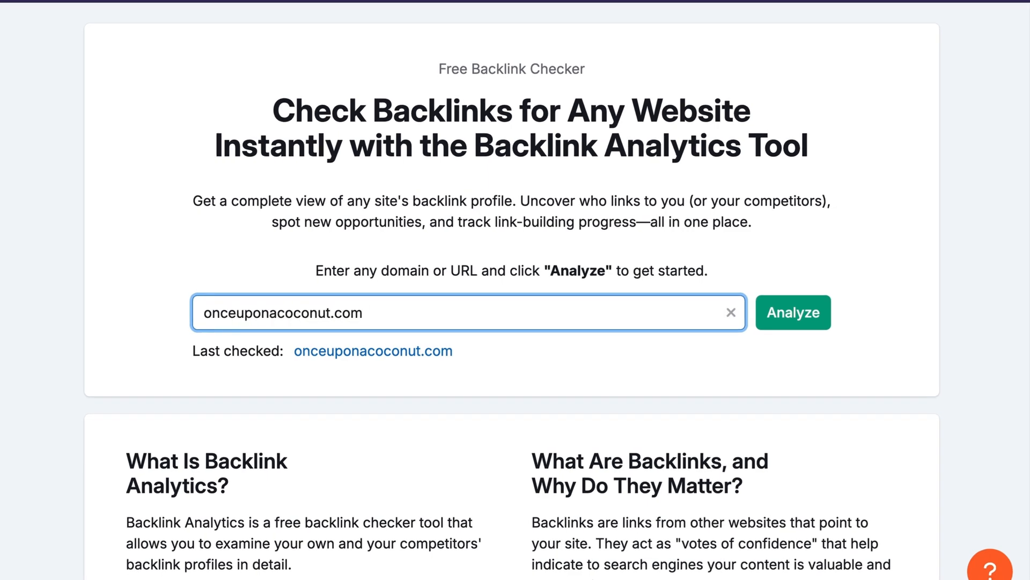
pyautogui.click(766, 320)
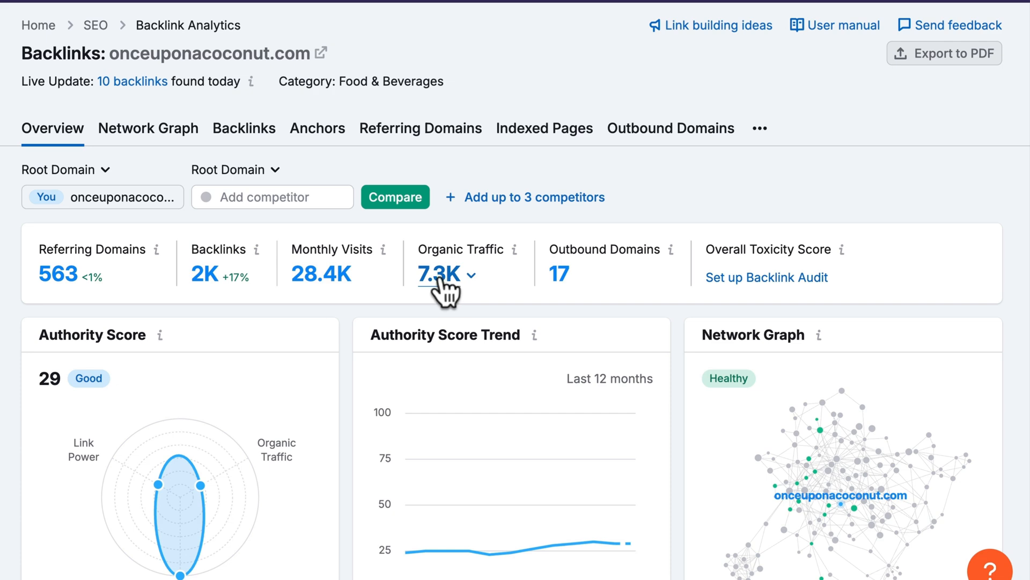
pyautogui.click(324, 199)
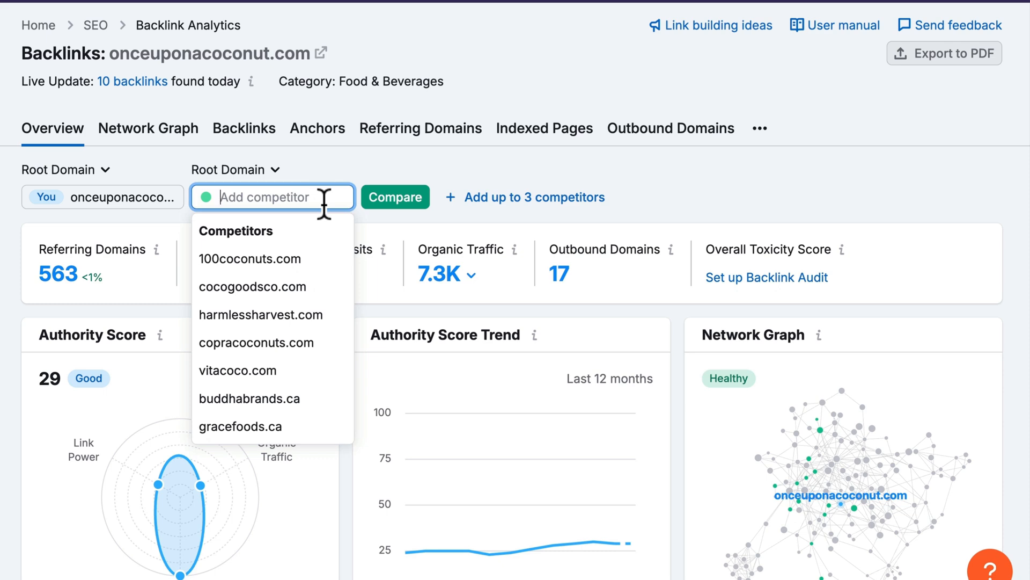
pyautogui.click(317, 258)
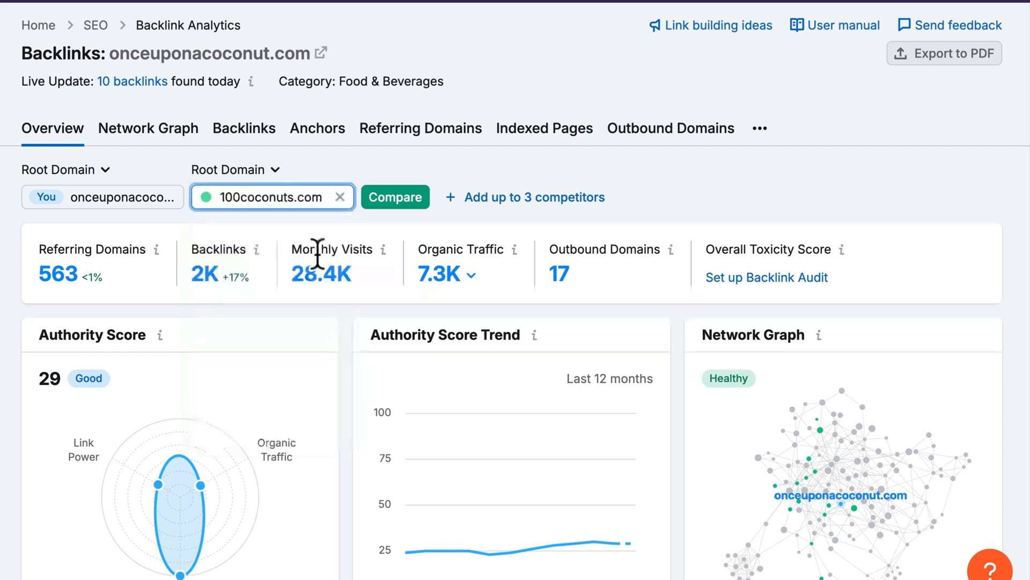
pyautogui.click(491, 200)
pyautogui.click(441, 261)
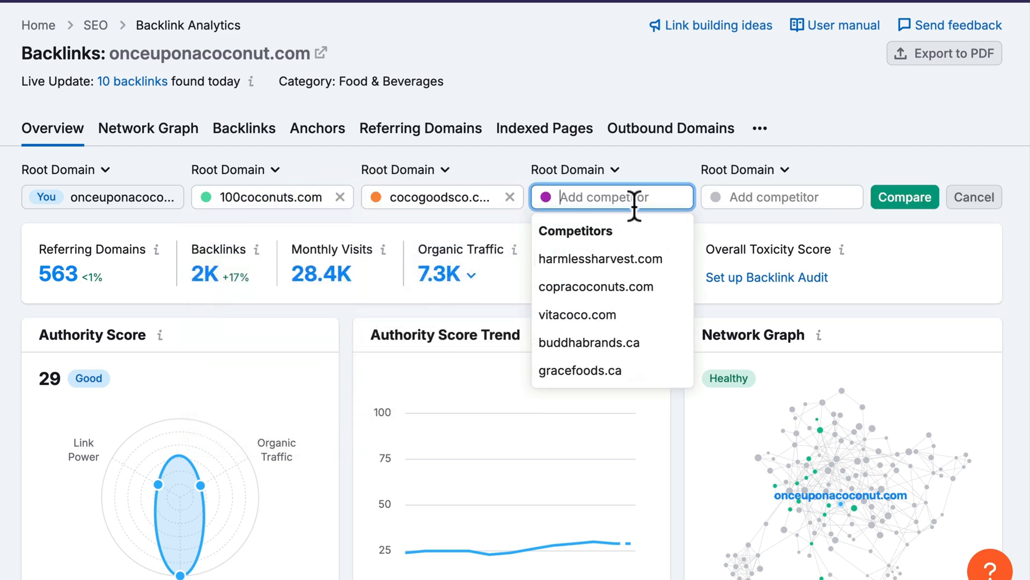
pyautogui.click(616, 259)
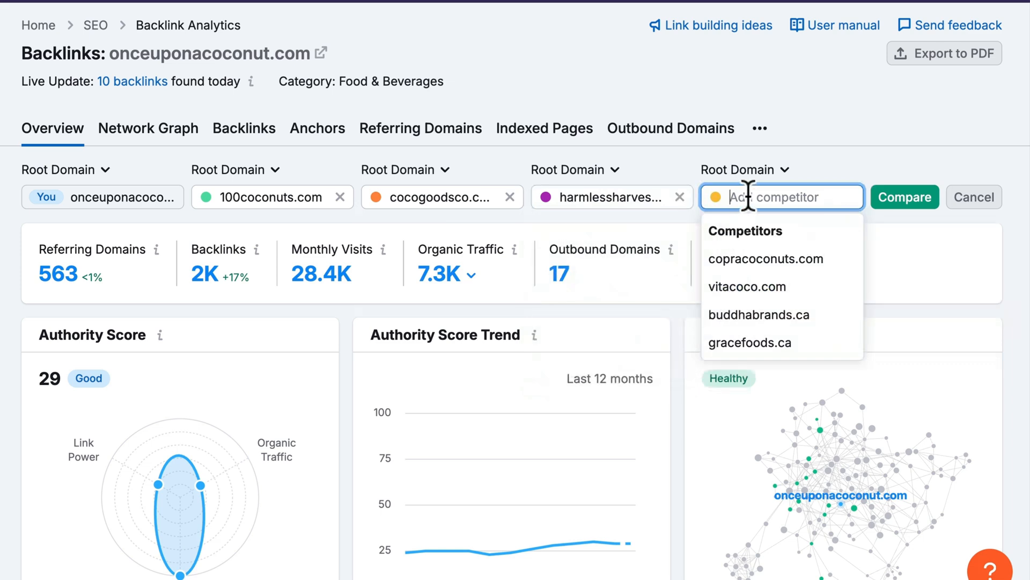
pyautogui.click(751, 287)
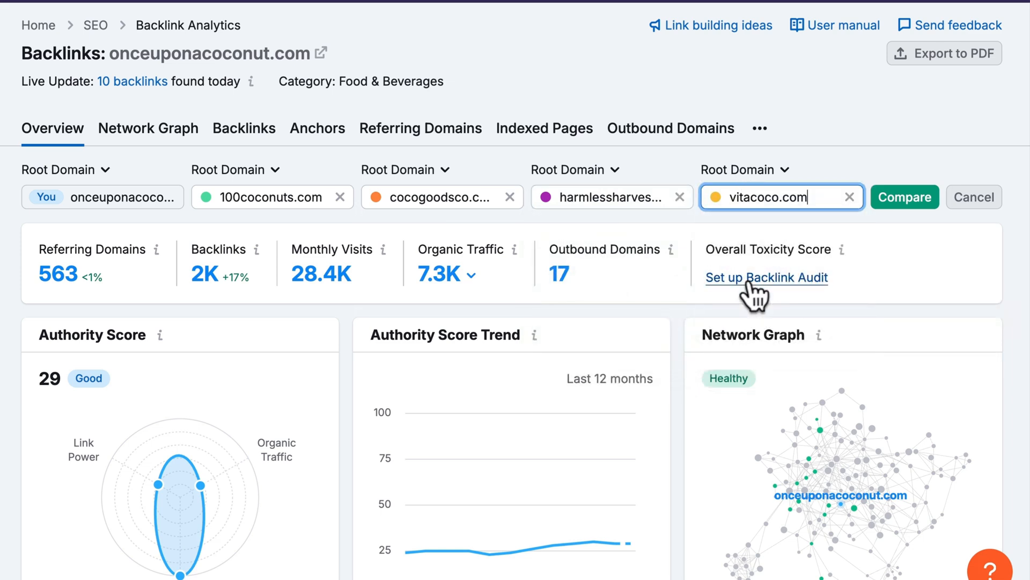
pyautogui.click(906, 204)
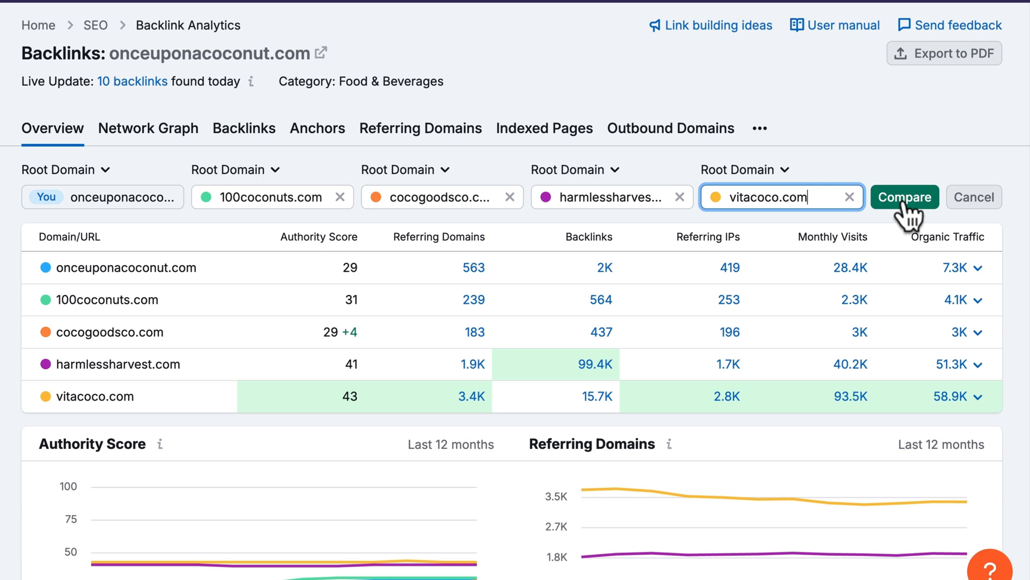
pyautogui.click(970, 204)
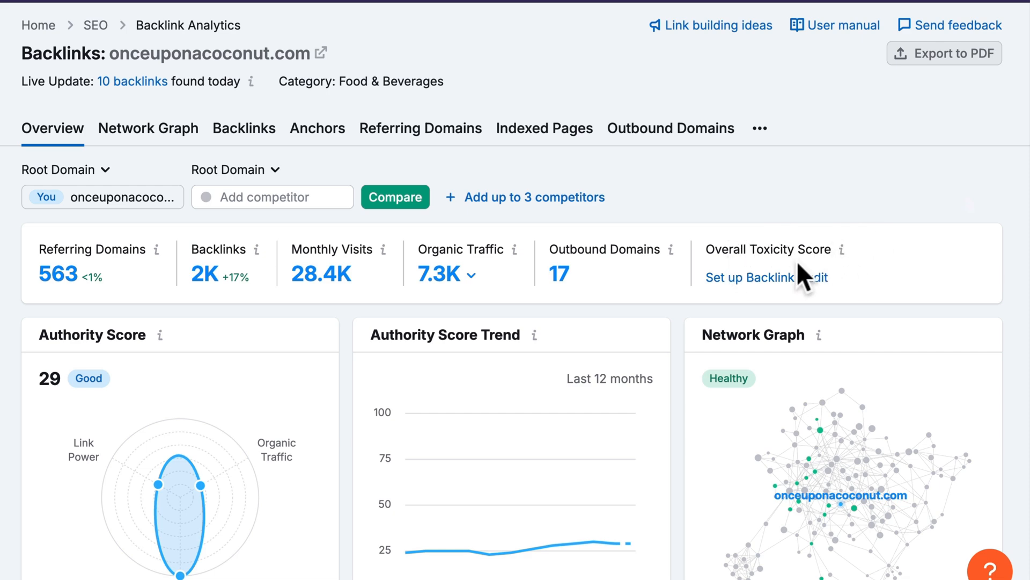
# - Create a Backlink Audit for onceuponacoconut.com and dismiss the browser notification prompt
pyautogui.moveTo(784, 285)
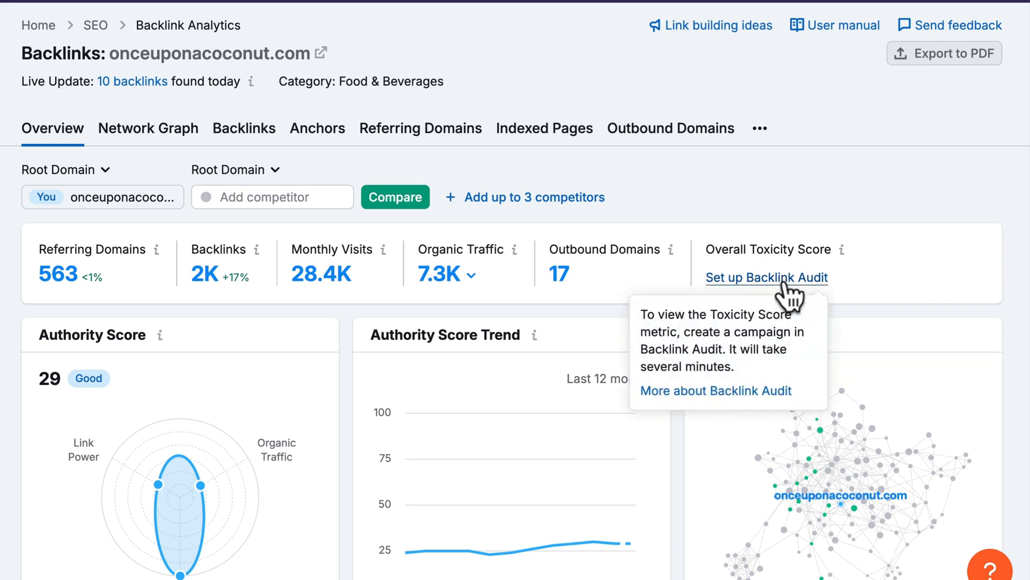
pyautogui.click(784, 282)
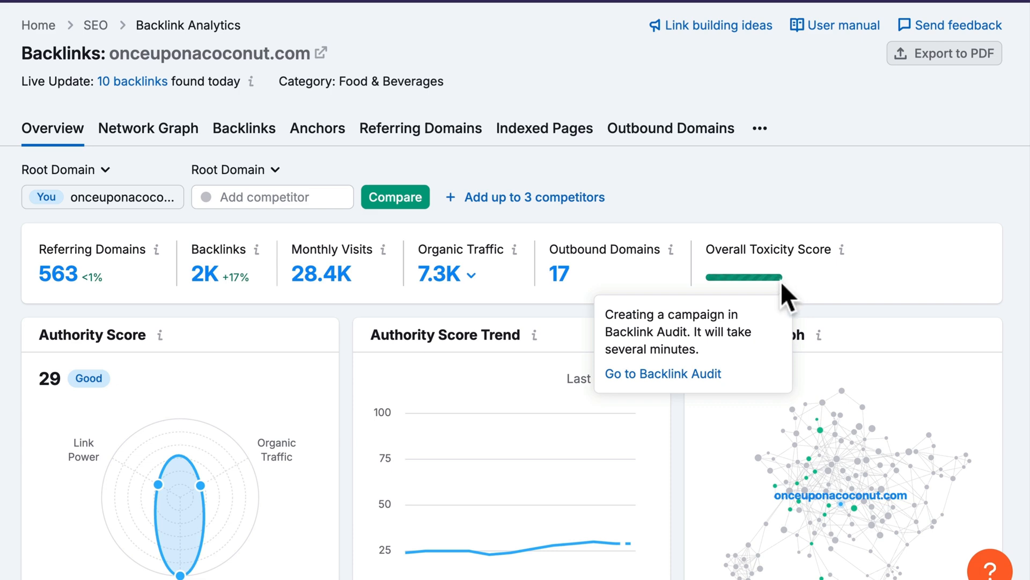
pyautogui.click(686, 374)
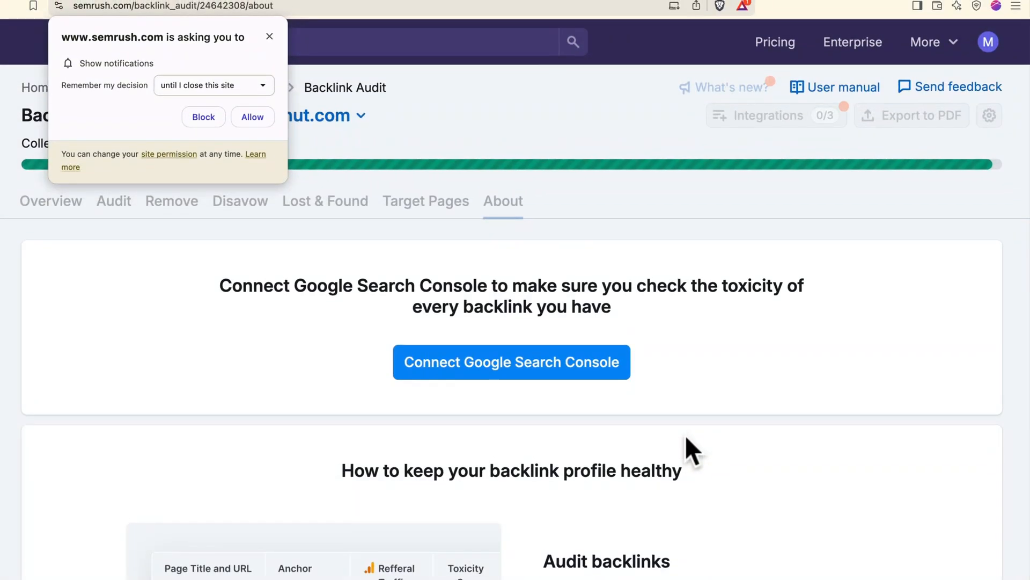
pyautogui.click(269, 36)
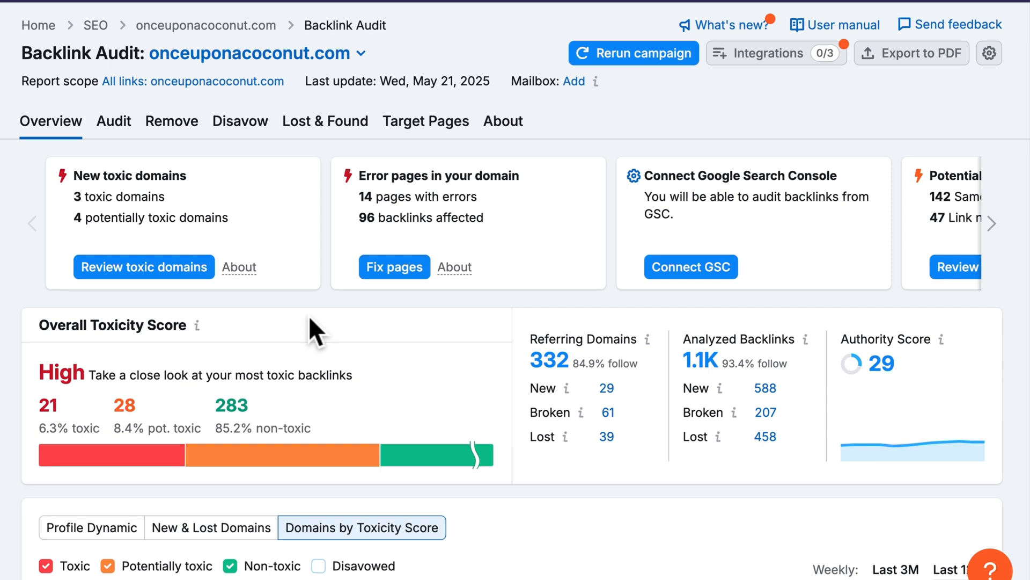
# - Filter the audit to the 17 toxic domains scoring 60–100, led by purple-elephant.us
pyautogui.scroll(-4, 308, 316)
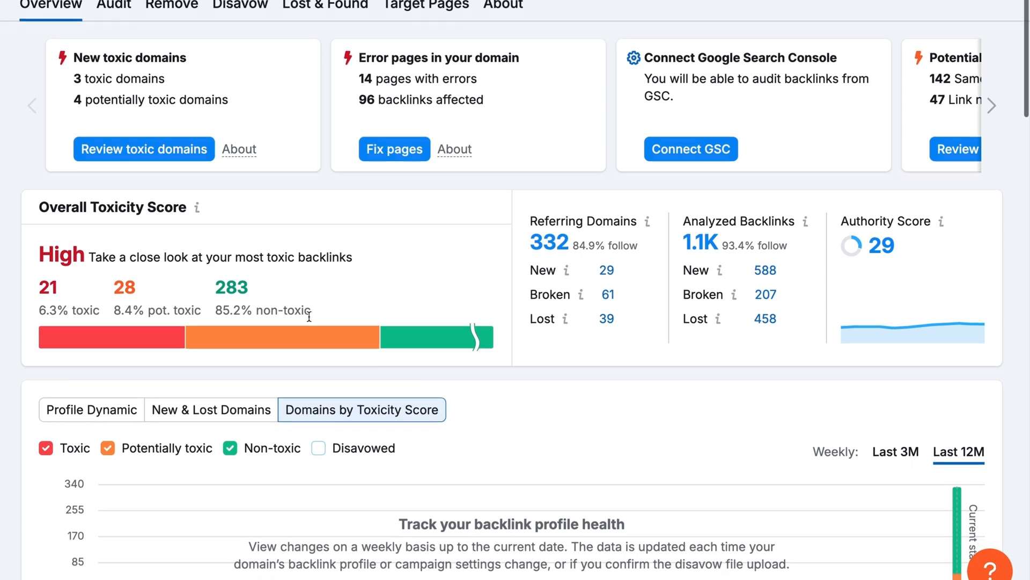
pyautogui.scroll(-2, 309, 316)
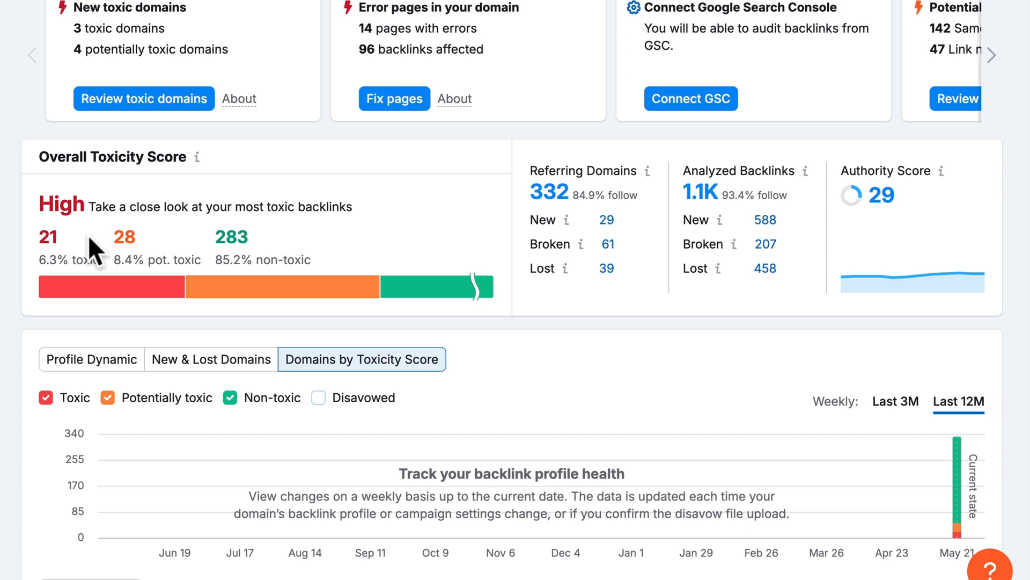
pyautogui.click(48, 247)
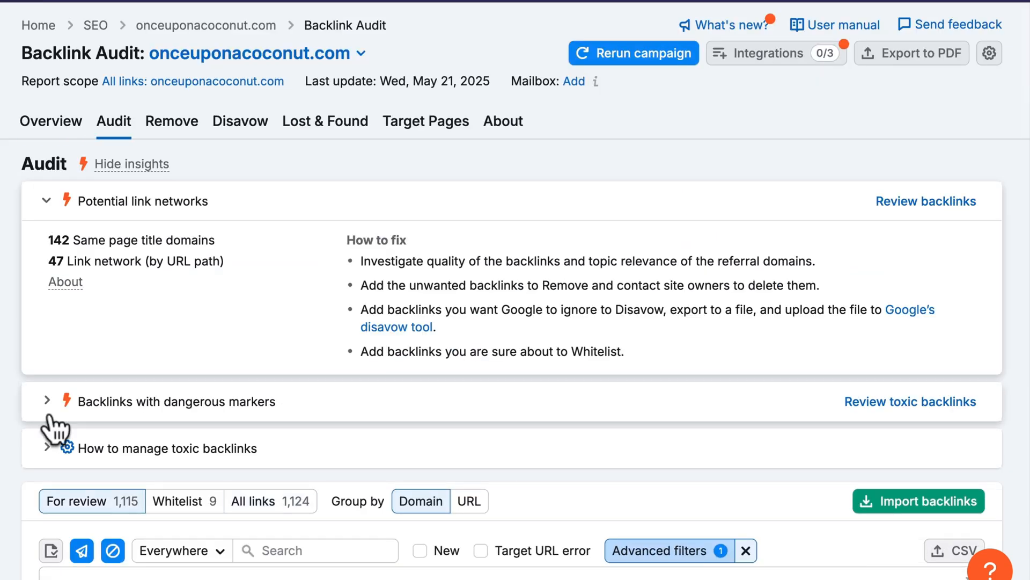
pyautogui.scroll(-3, 56, 408)
pyautogui.scroll(-6, 53, 426)
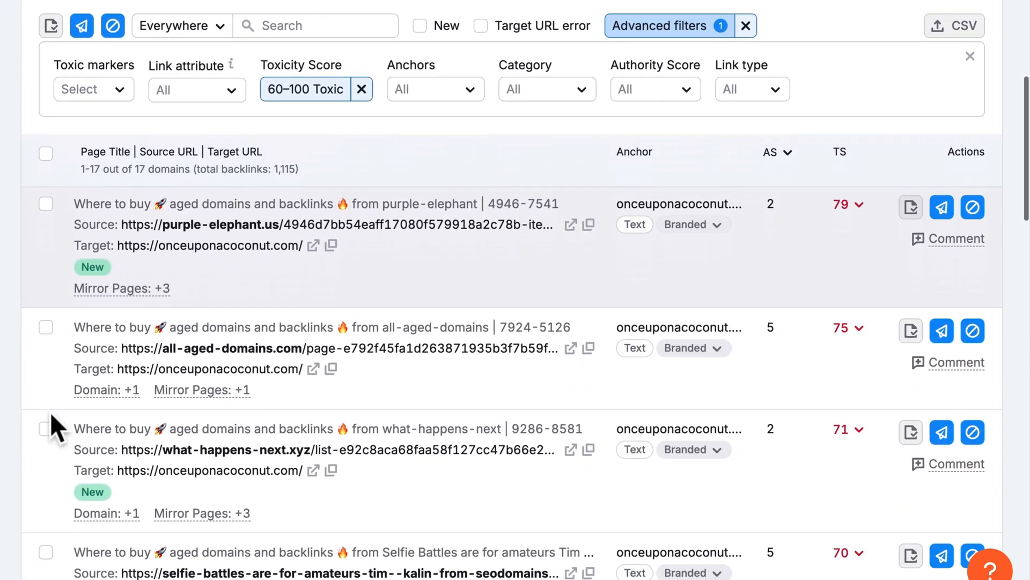
pyautogui.scroll(1, 51, 414)
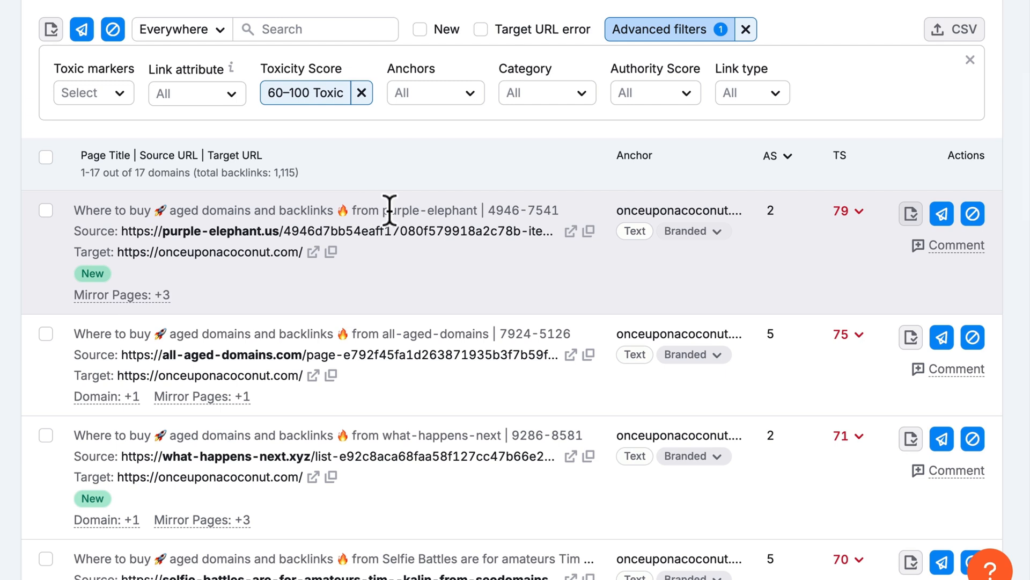
pyautogui.click(570, 232)
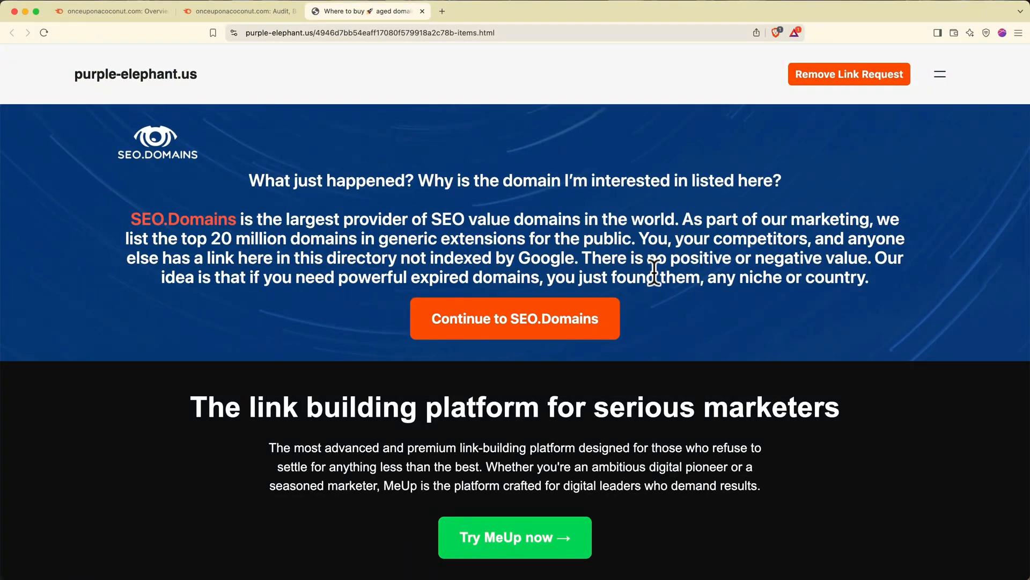
pyautogui.scroll(-15, 654, 273)
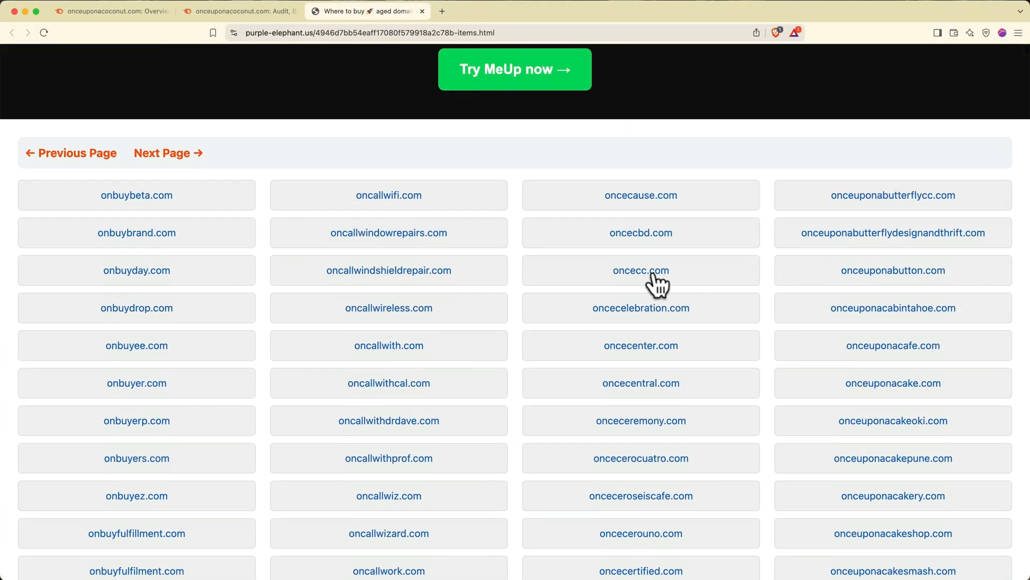
pyautogui.scroll(-10, 656, 283)
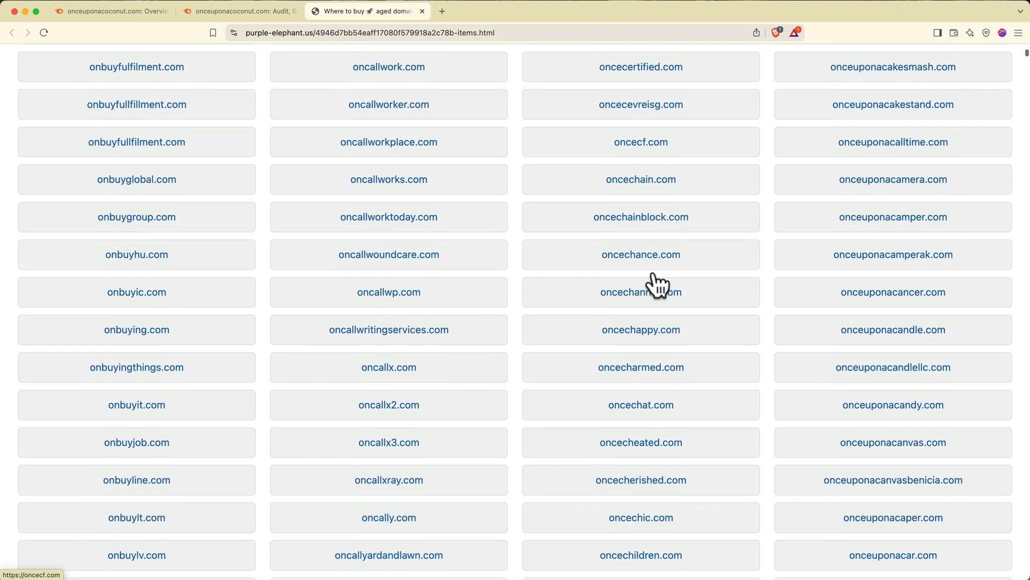
pyautogui.scroll(-7, 656, 283)
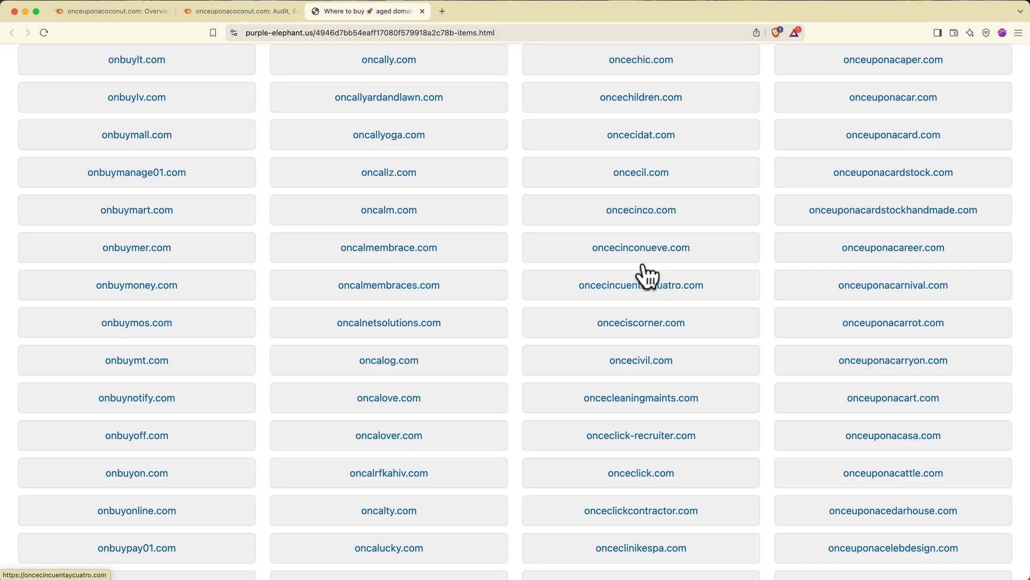
pyautogui.click(422, 11)
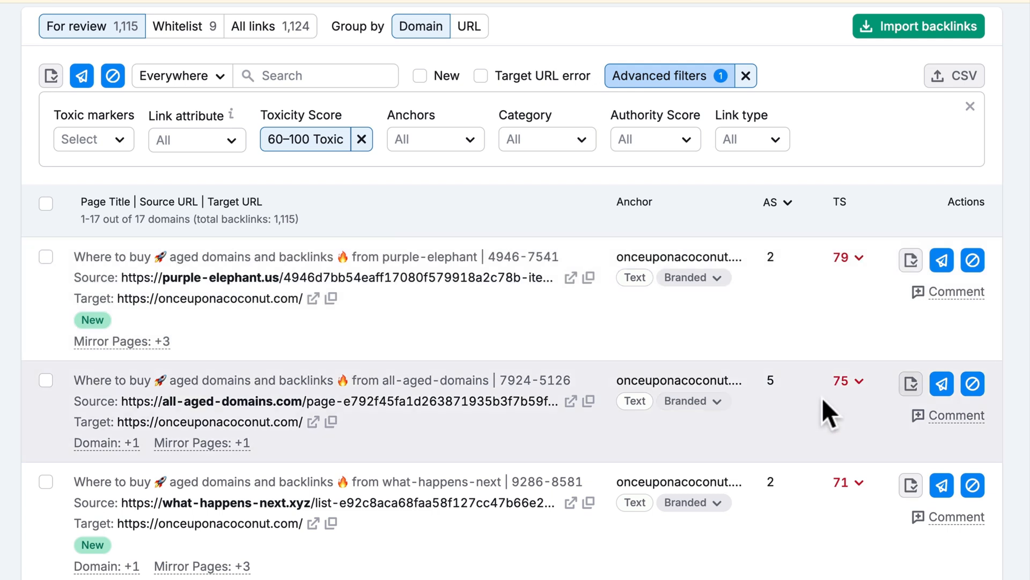
# - Select the purple-elephant, all-aged-domains and what-happens-next toxic backlinks
pyautogui.scroll(-2, 822, 401)
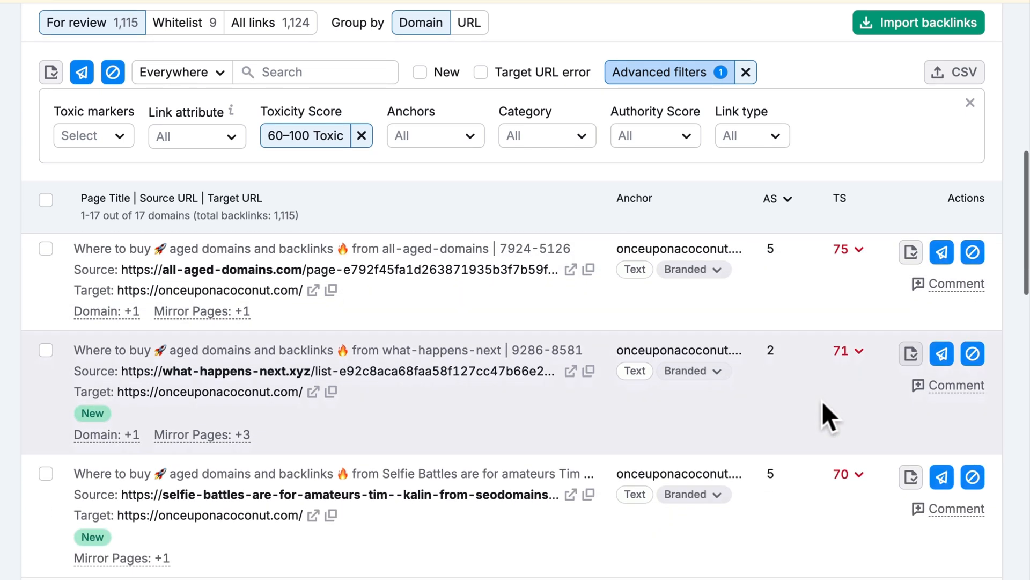
pyautogui.scroll(-2, 823, 404)
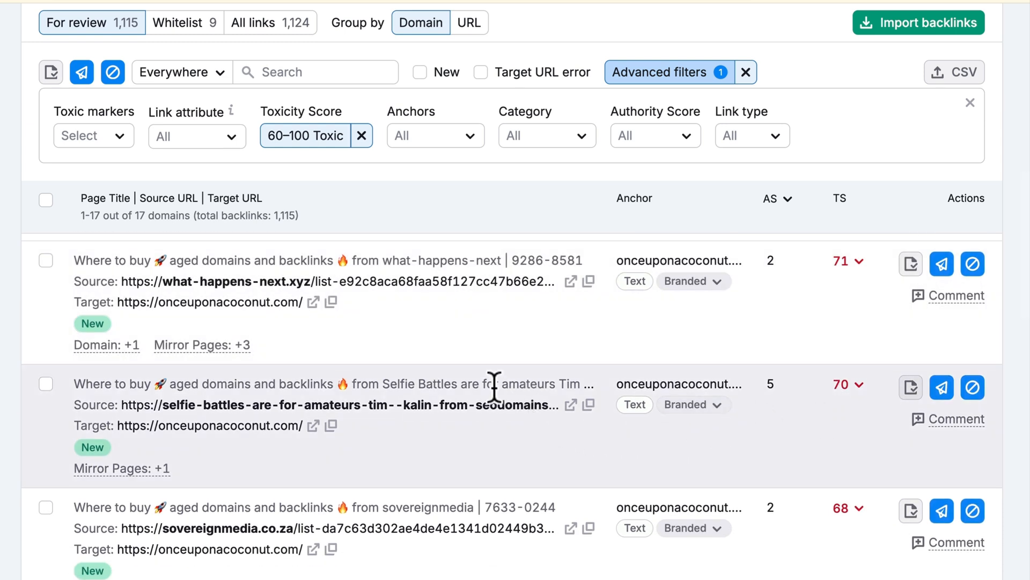
pyautogui.scroll(4, 495, 385)
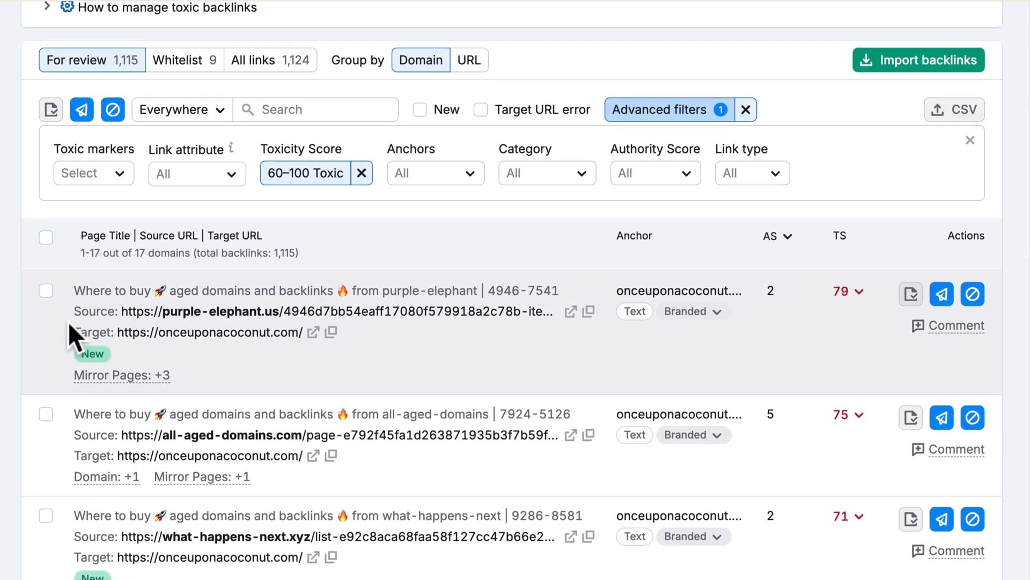
pyautogui.scroll(-1, 50, 292)
pyautogui.click(46, 292)
pyautogui.scroll(-1, 47, 333)
pyautogui.click(45, 361)
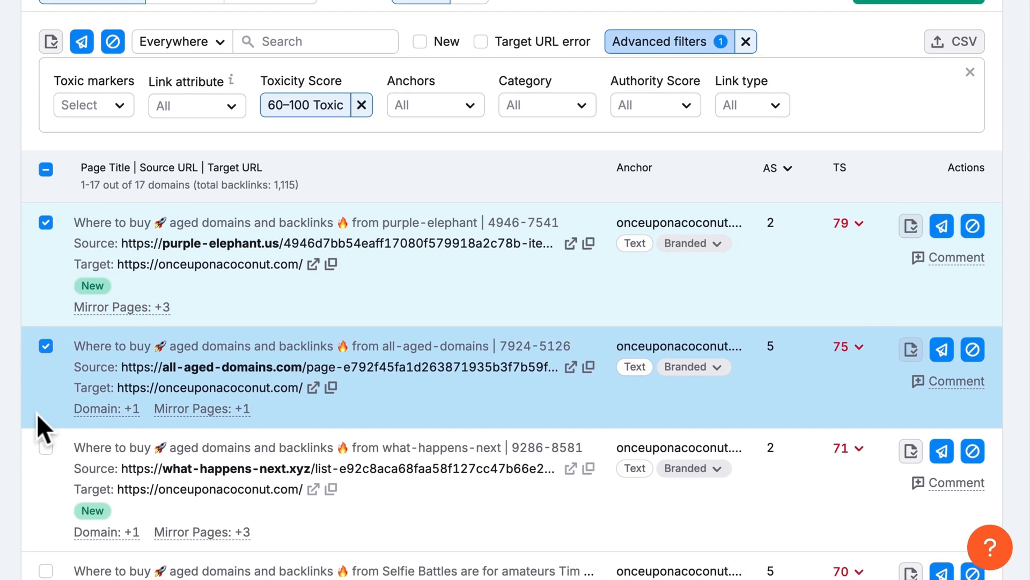
pyautogui.click(46, 456)
# - Also select Selfie Battles, sovereignmedia and JobsApp, then move all six domains to Remove
pyautogui.scroll(-2, 52, 459)
pyautogui.scroll(-2, 46, 451)
pyautogui.click(45, 450)
pyautogui.scroll(-2, 48, 462)
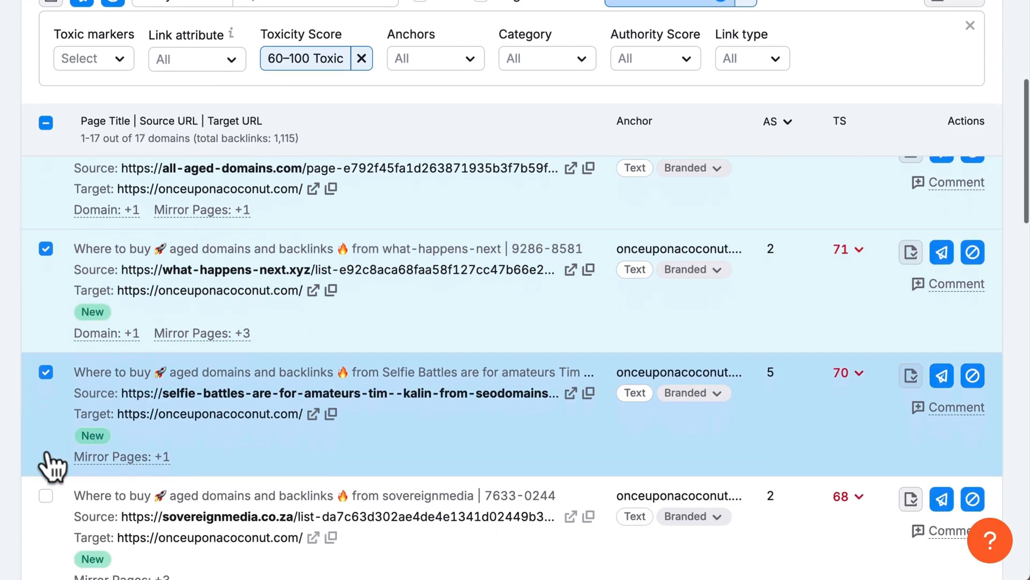
pyautogui.click(45, 478)
pyautogui.scroll(-2, 48, 477)
pyautogui.scroll(-1, 48, 478)
pyautogui.click(46, 478)
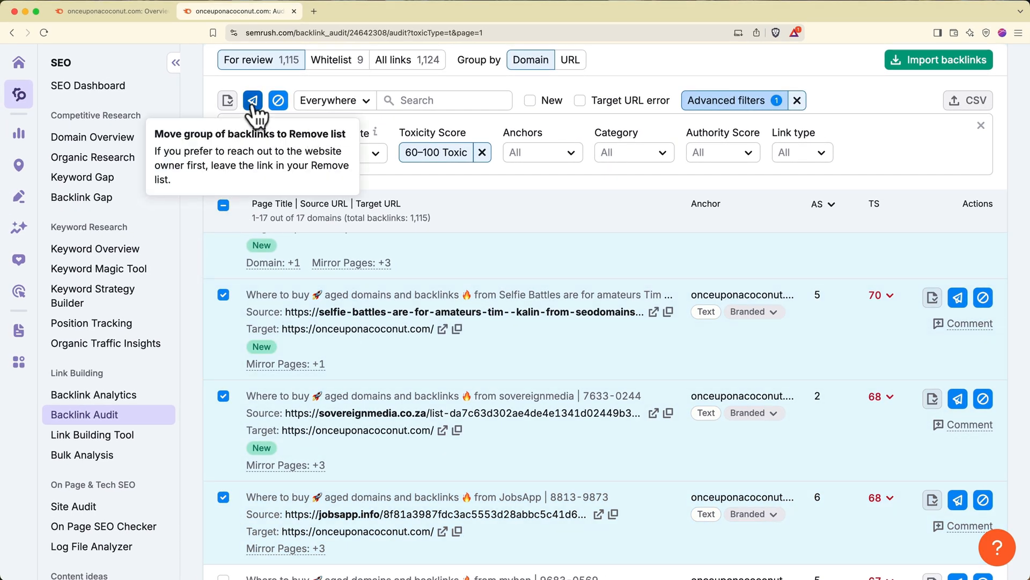
pyautogui.click(253, 102)
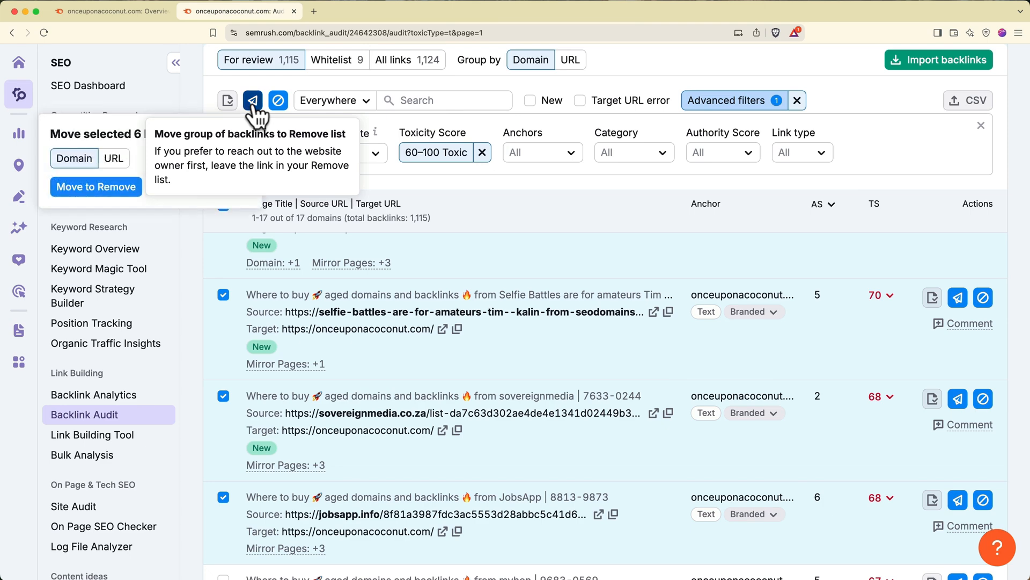
pyautogui.click(127, 189)
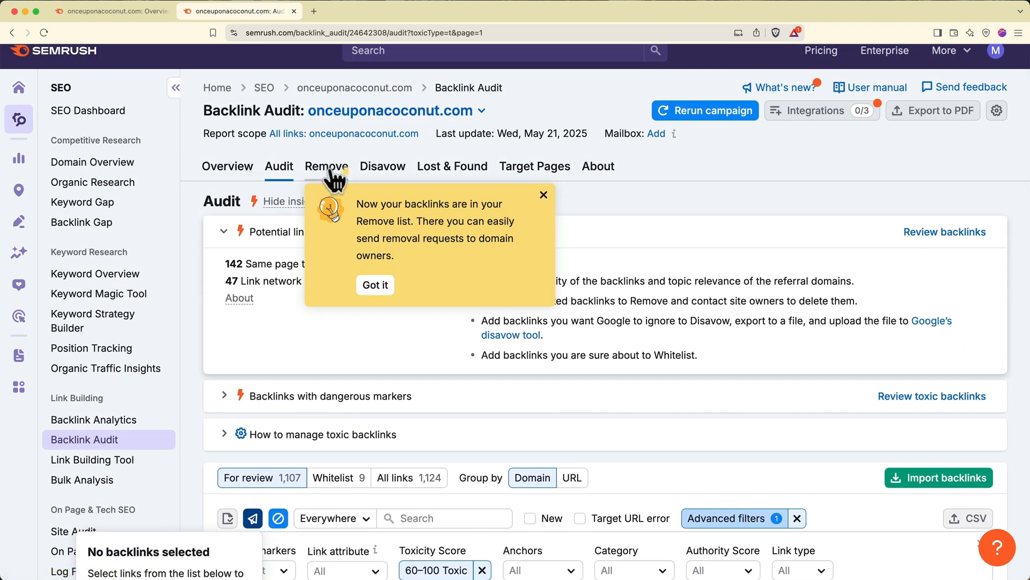
# - Open the Remove list and dismiss its tip
pyautogui.click(330, 178)
pyautogui.click(375, 297)
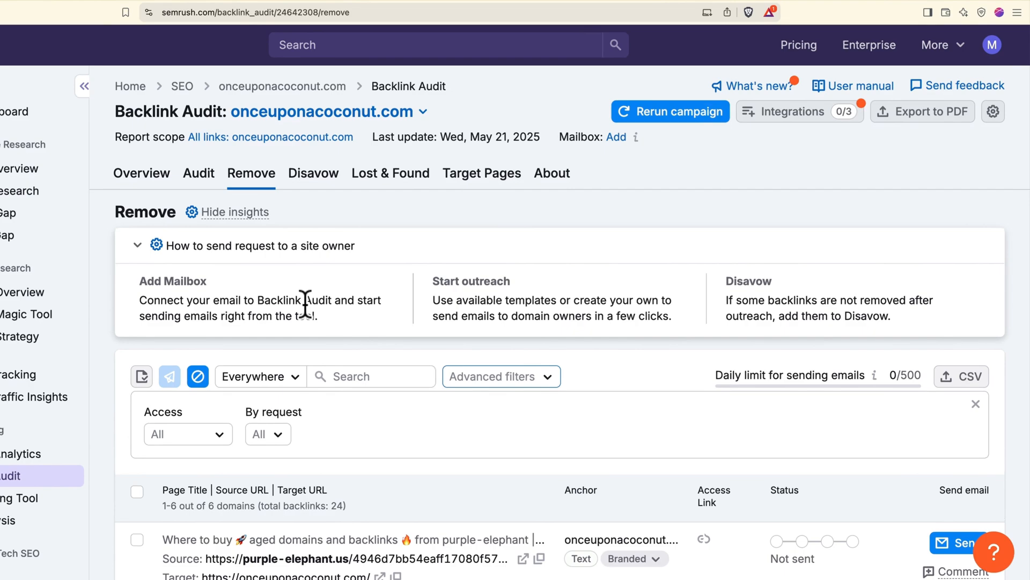
pyautogui.scroll(-5, 306, 304)
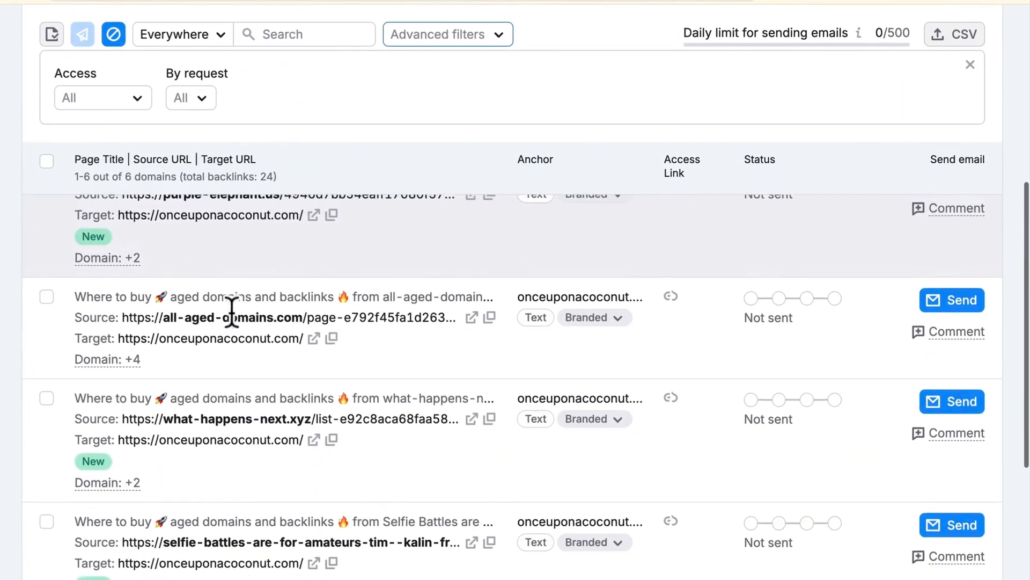
pyautogui.scroll(1, 230, 311)
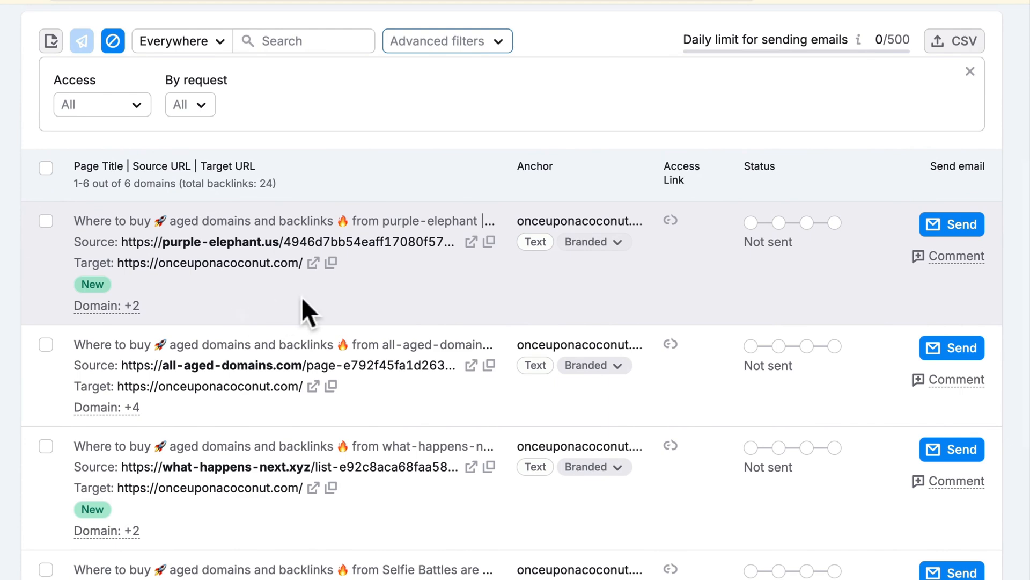
# - Draft a link-removal email to purple-elephant.us, checking but not connecting a mailbox
pyautogui.click(936, 222)
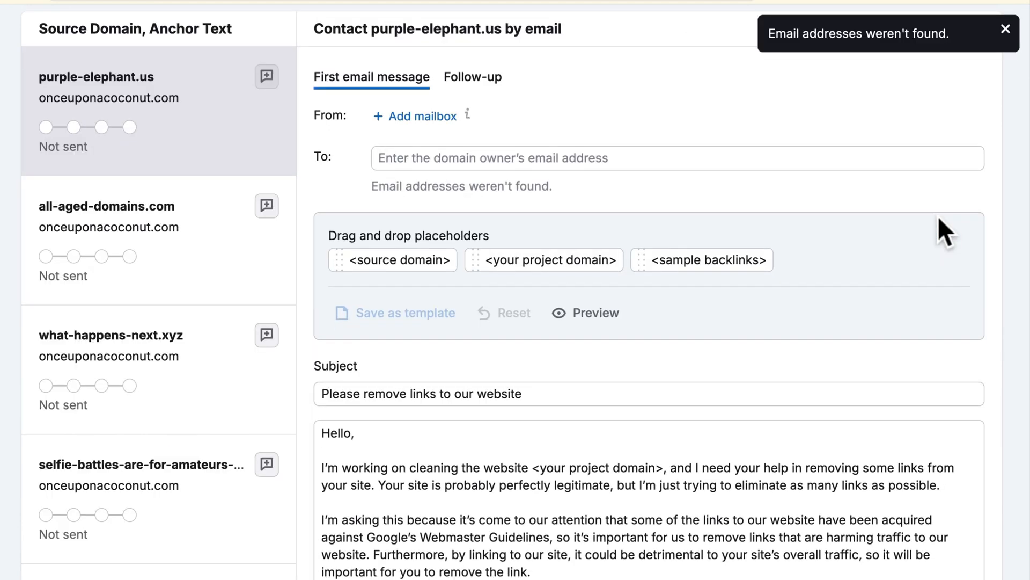
pyautogui.scroll(-3, 940, 217)
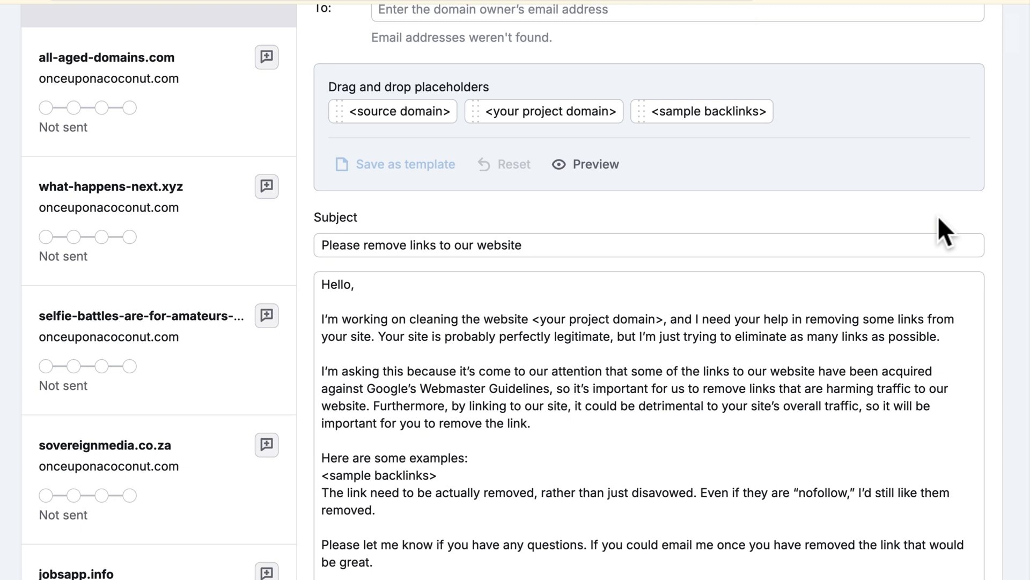
pyautogui.scroll(2, 940, 218)
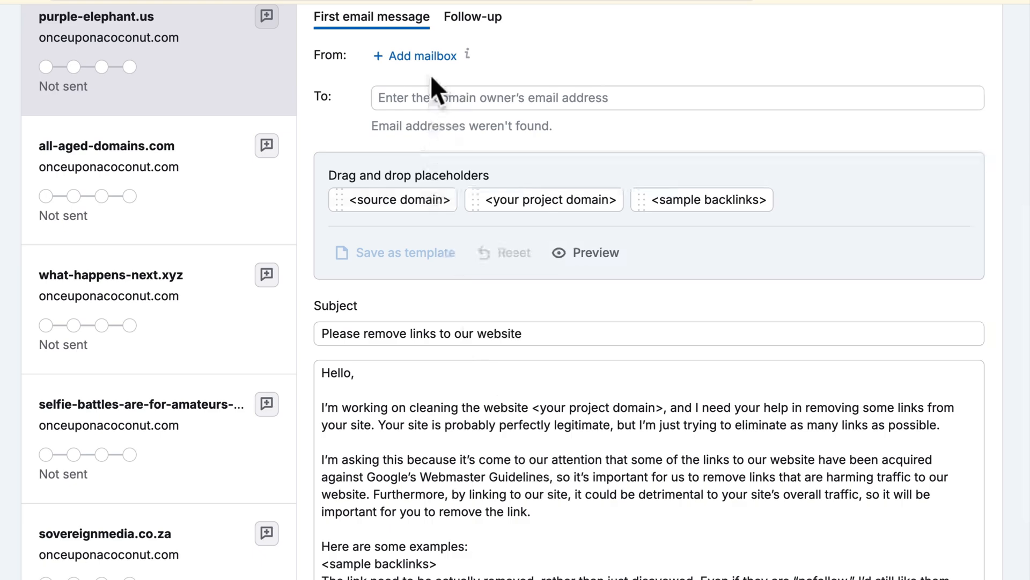
pyautogui.click(424, 57)
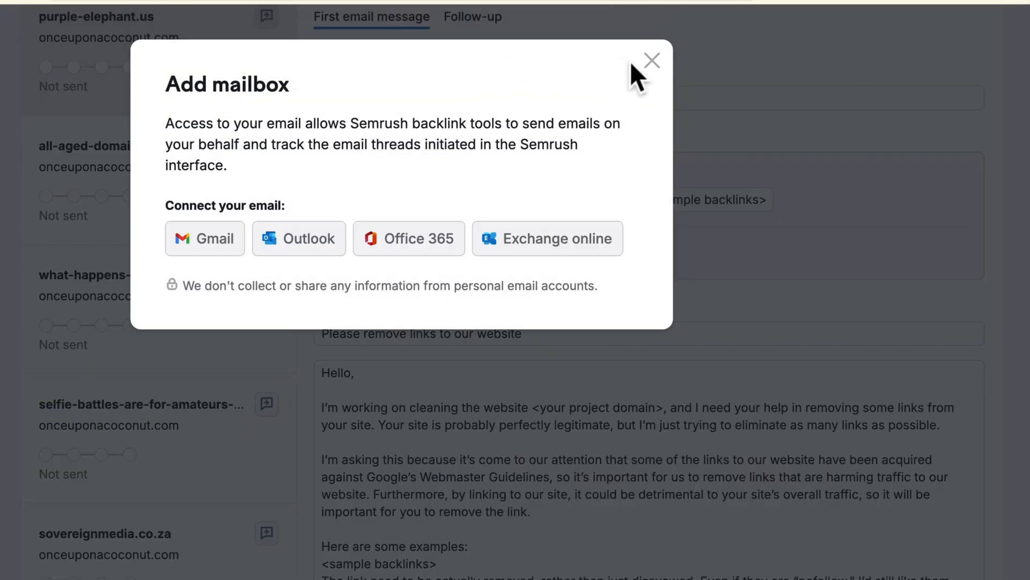
pyautogui.click(652, 60)
pyautogui.scroll(-5, 654, 60)
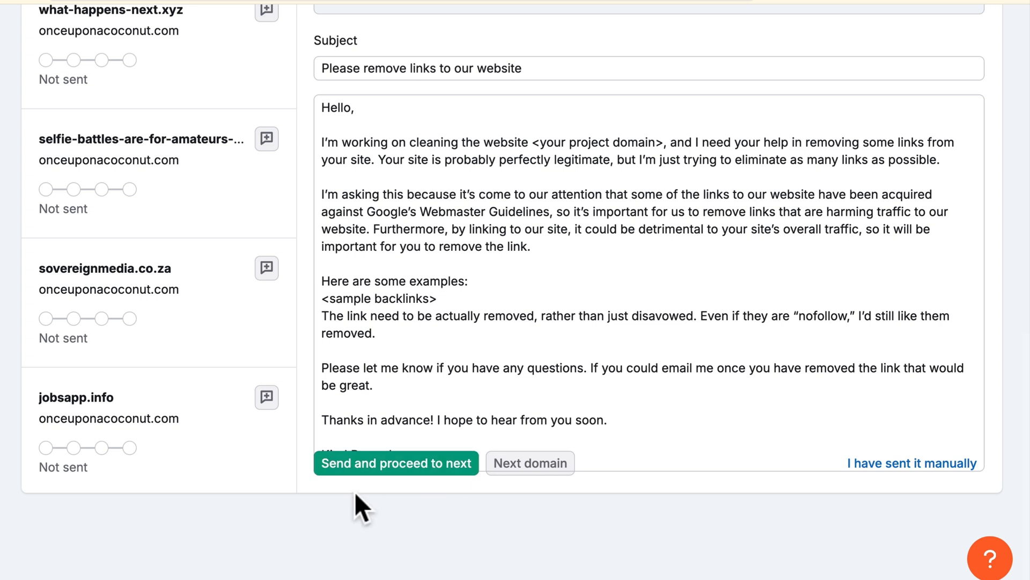
pyautogui.scroll(5, 223, 476)
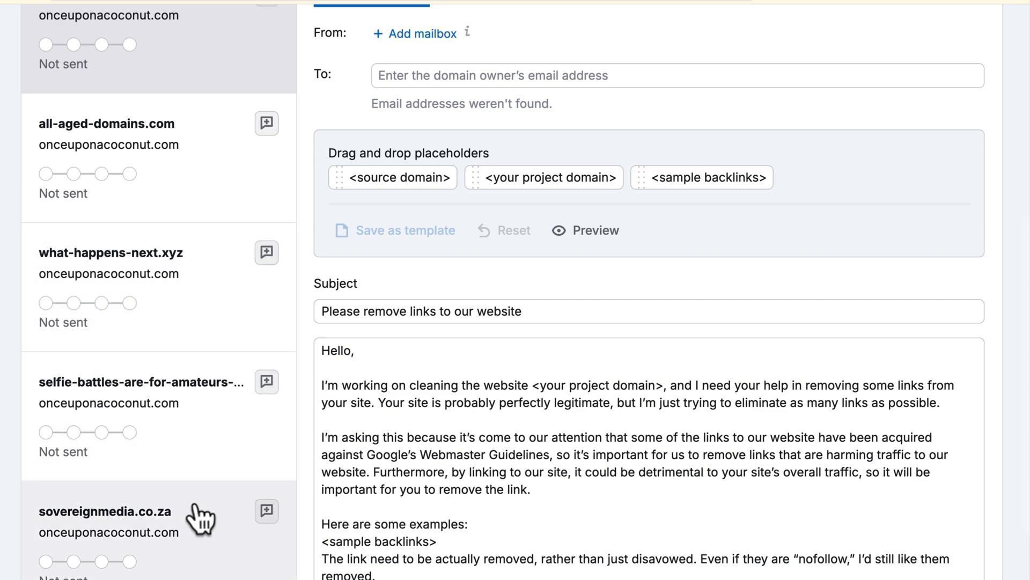
pyautogui.scroll(6, 200, 518)
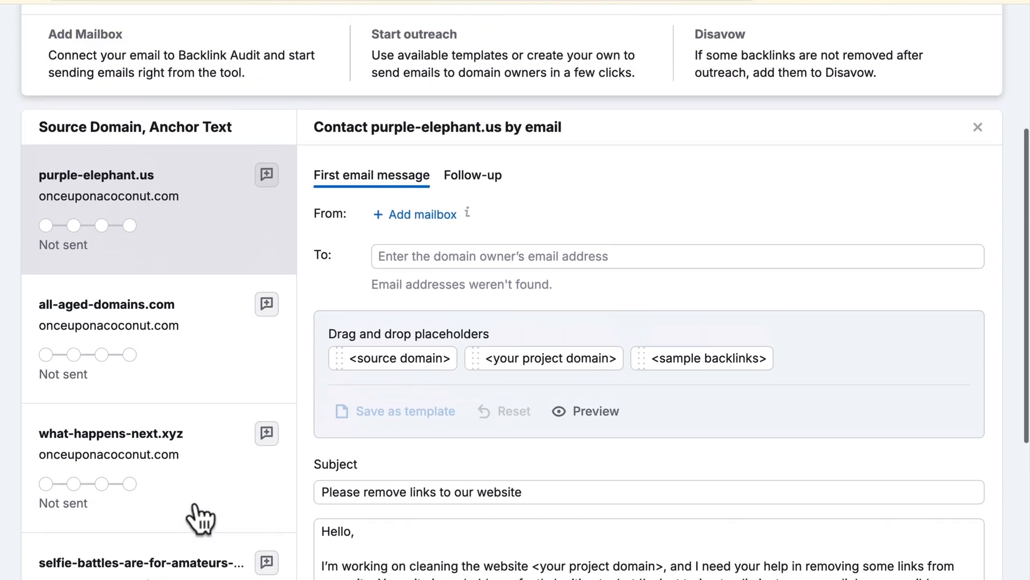
pyautogui.scroll(2, 200, 518)
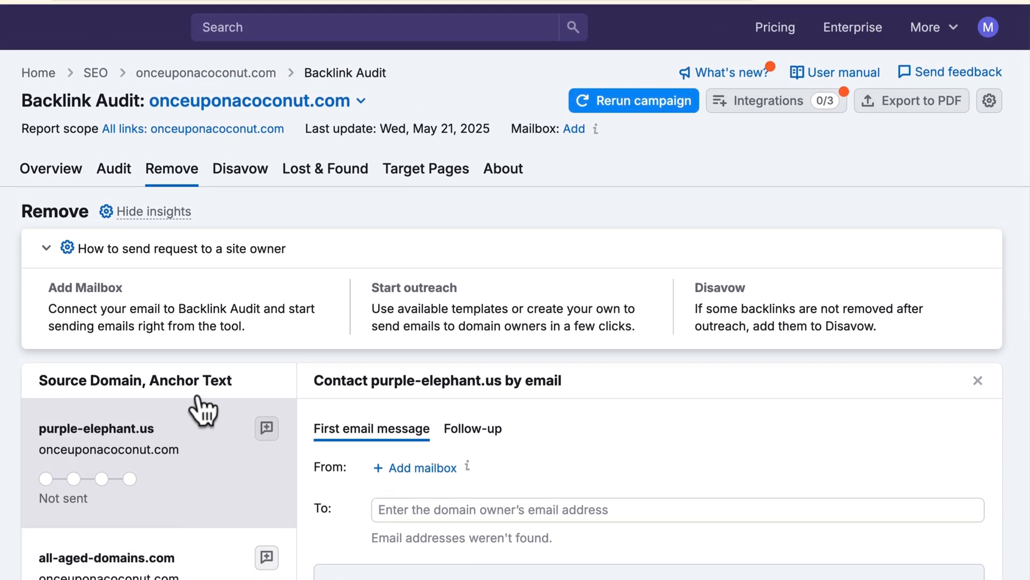
# - Switch to the Backlink Audit's Disavow tab, which has no links yet
pyautogui.click(236, 184)
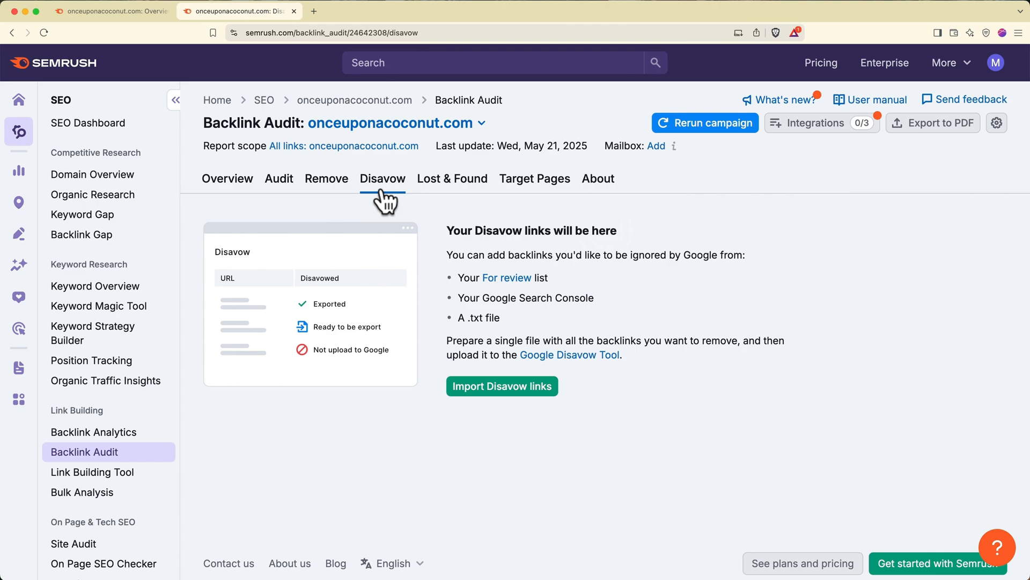
# - Start a Link Building campaign for onceuponacoconut.com with keyword 'coconut water' and the suggested competitors
pyautogui.click(121, 450)
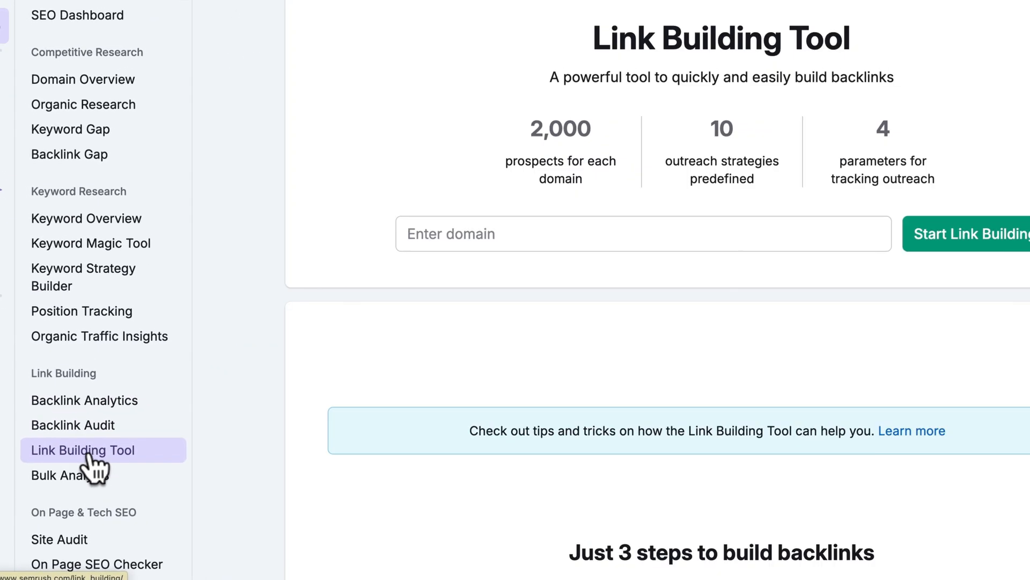
pyautogui.click(317, 251)
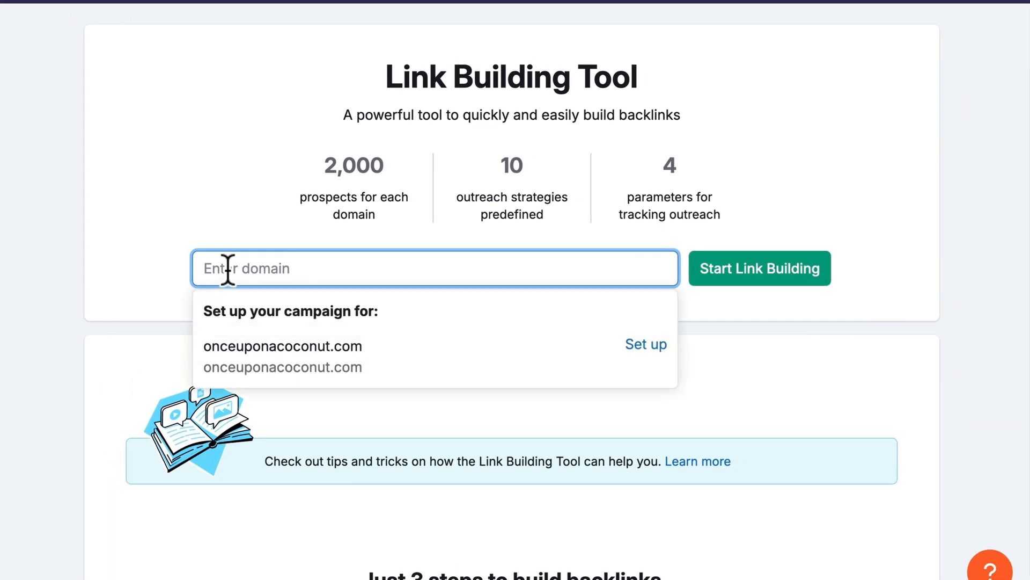
pyautogui.click(236, 354)
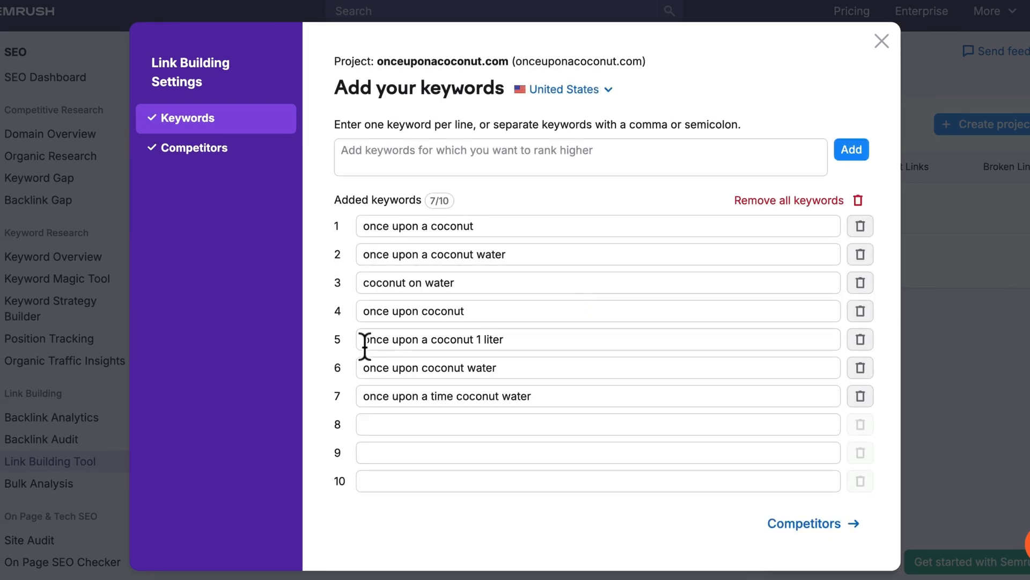
pyautogui.click(378, 425)
pyautogui.write('coconut water')
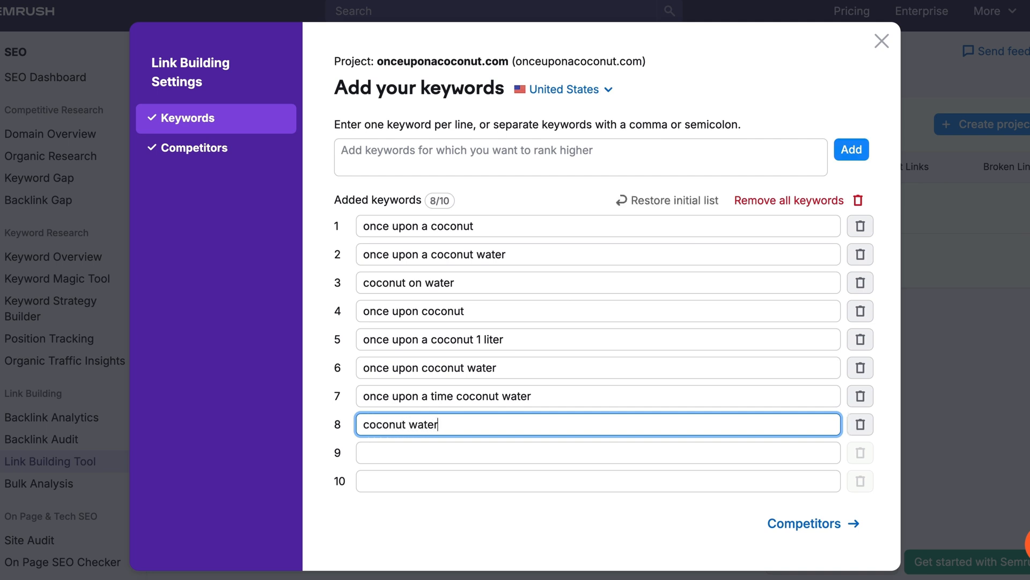
pyautogui.click(777, 524)
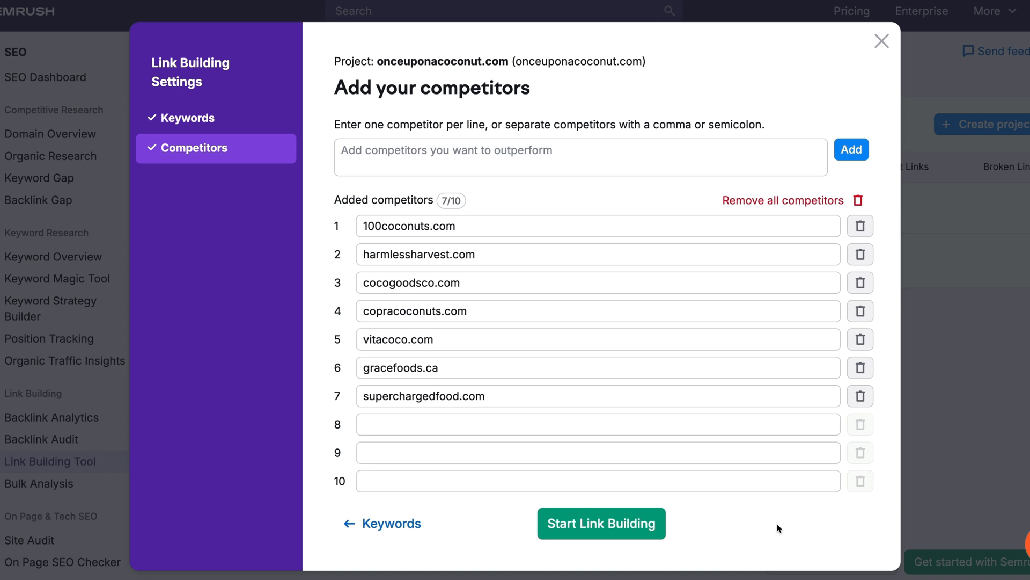
pyautogui.click(630, 531)
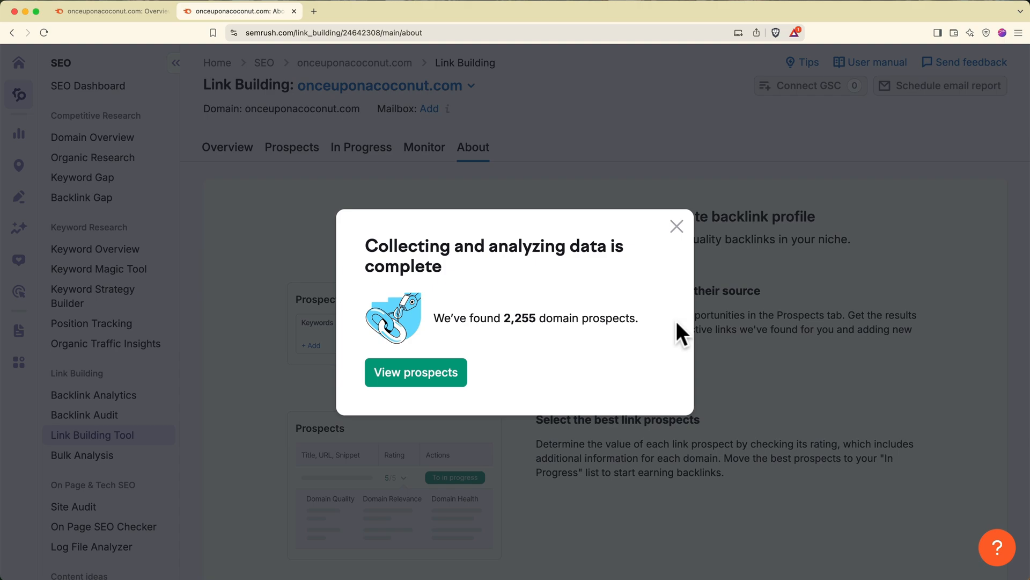
# - View the 2,255 domain prospects, topped by tt.tennis-warehouse.com, and dismiss the tip
pyautogui.click(449, 378)
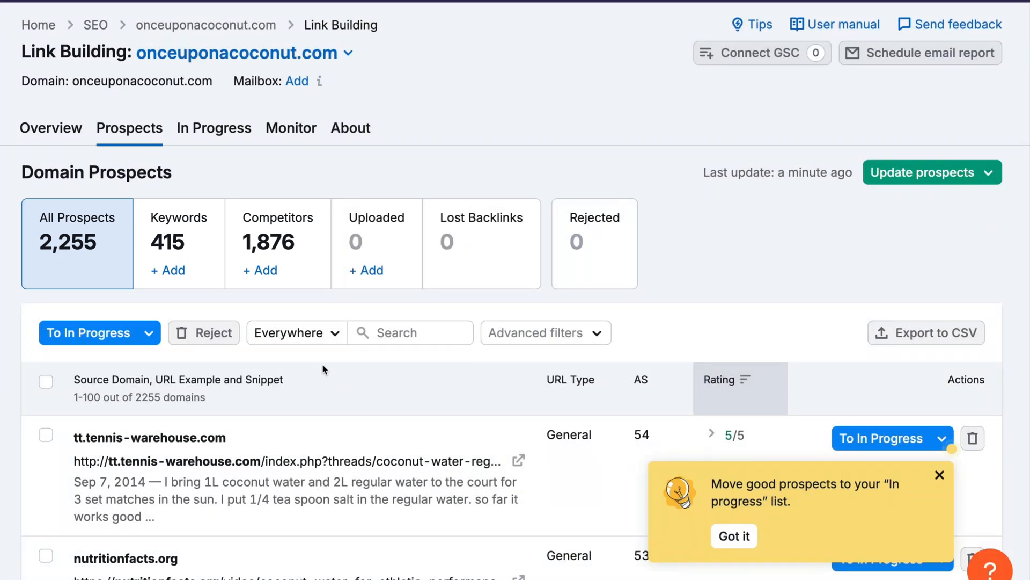
pyautogui.scroll(-5, 322, 365)
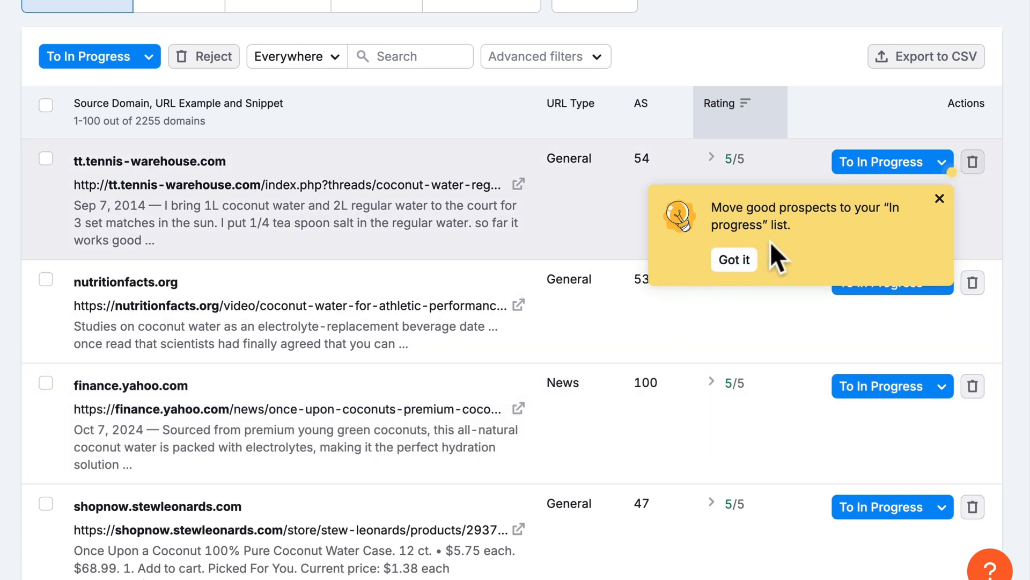
pyautogui.click(741, 262)
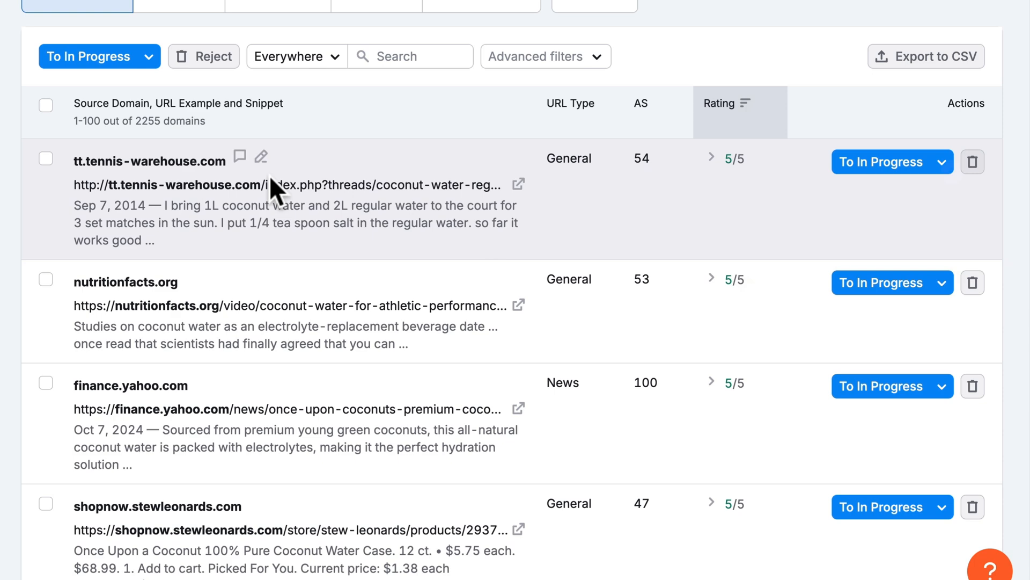
# - Open the tt.tennis-warehouse.com 'coconut water & regular water' forum thread in a new tab
pyautogui.click(519, 184)
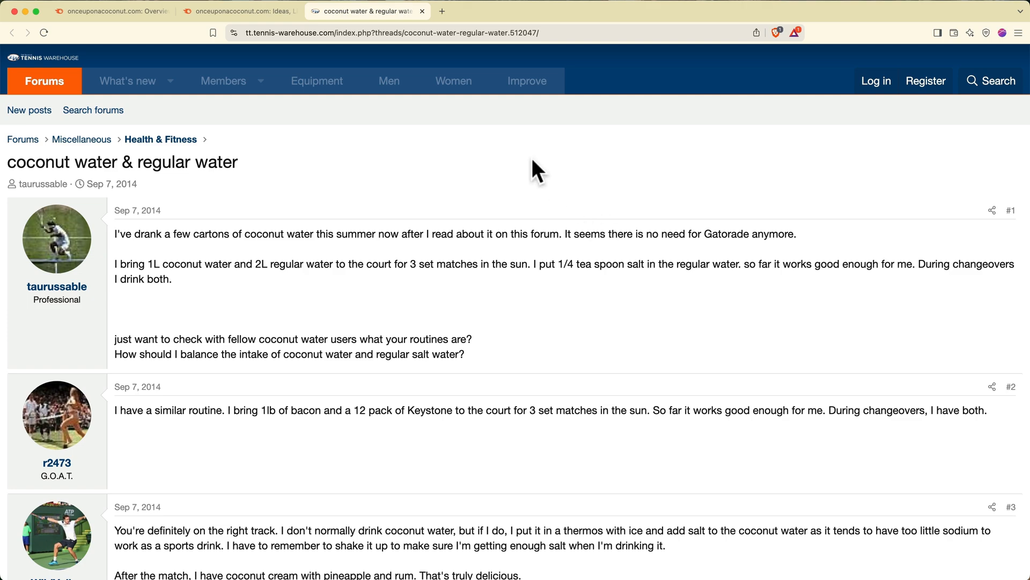
# - Back on the prospects list, move tt.tennis-warehouse.com to In Progress and view the In Progress list
pyautogui.click(422, 11)
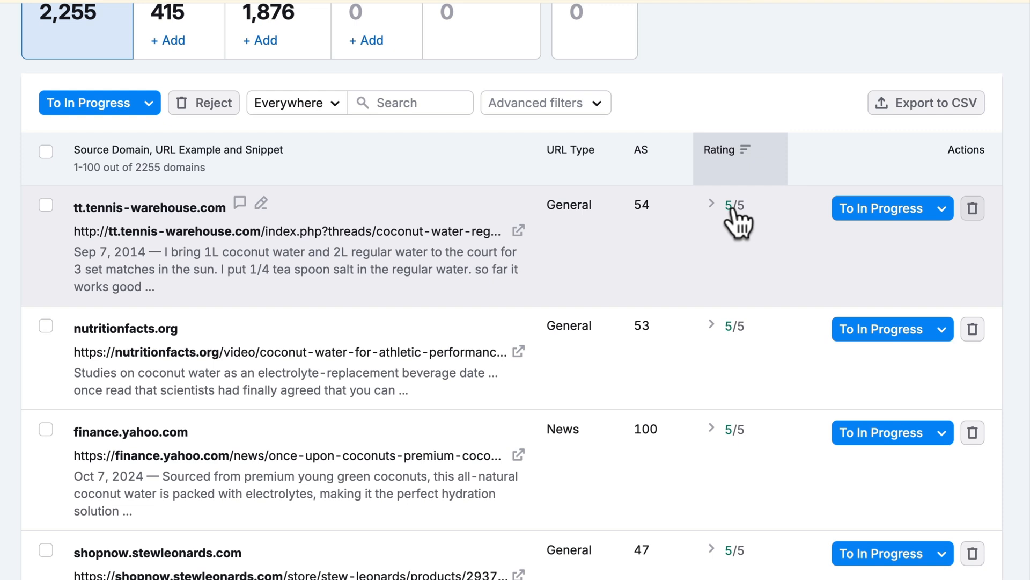
pyautogui.click(710, 204)
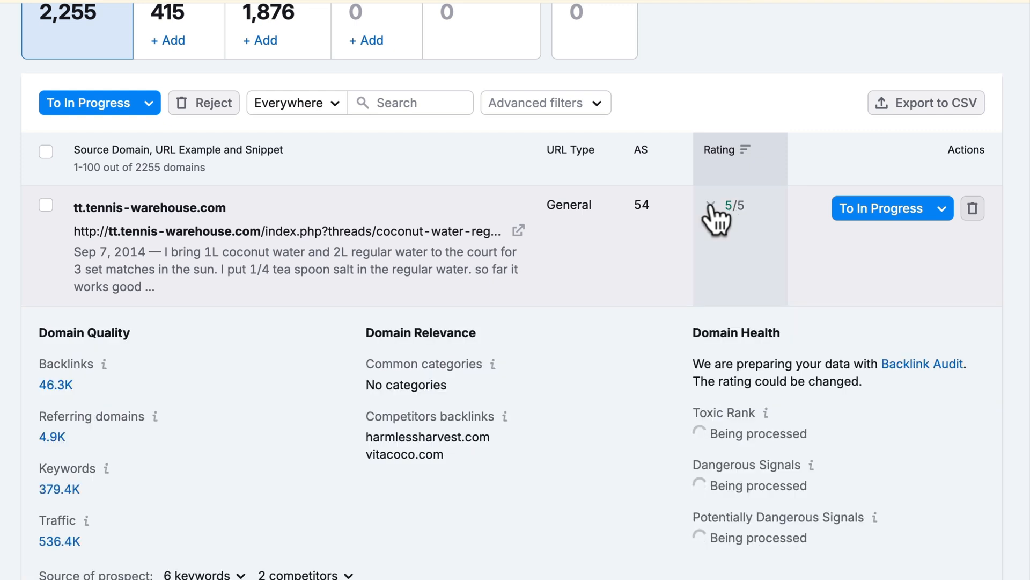
pyautogui.click(862, 207)
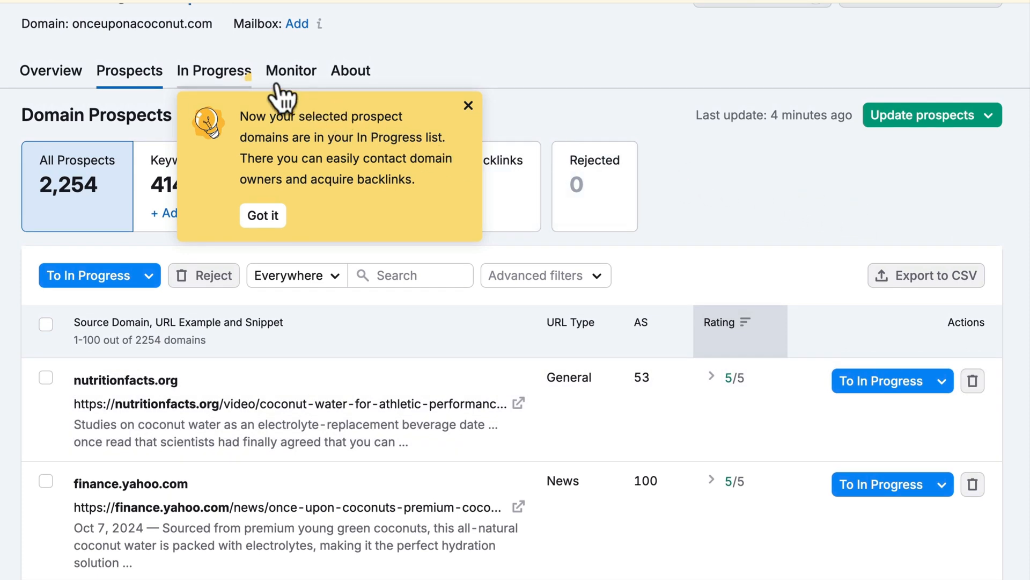
pyautogui.click(236, 72)
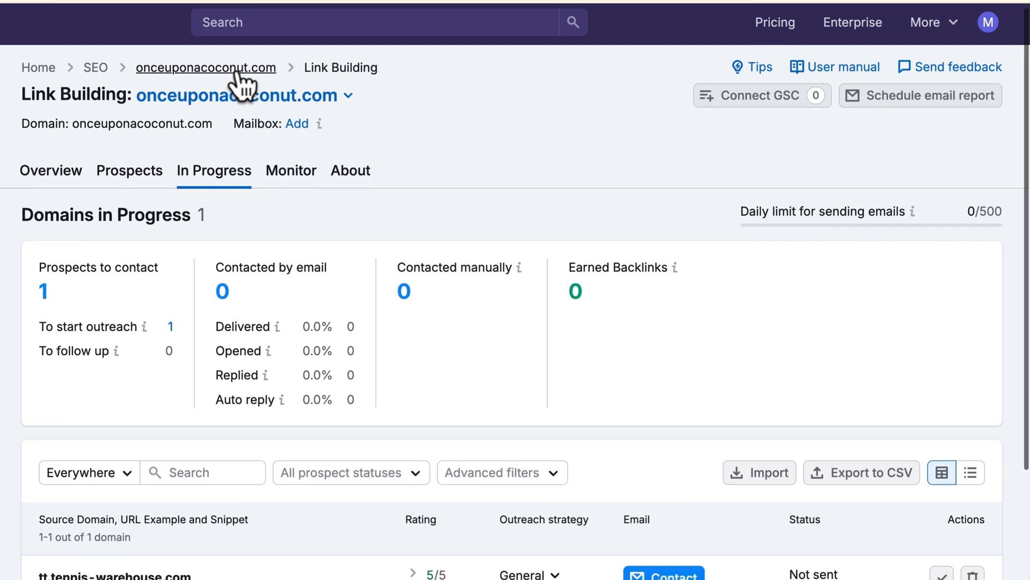
# - Start an email to the tennis-warehouse owner, then move tt.tennis-warehouse.com to the Monitor list
pyautogui.scroll(-4, 238, 74)
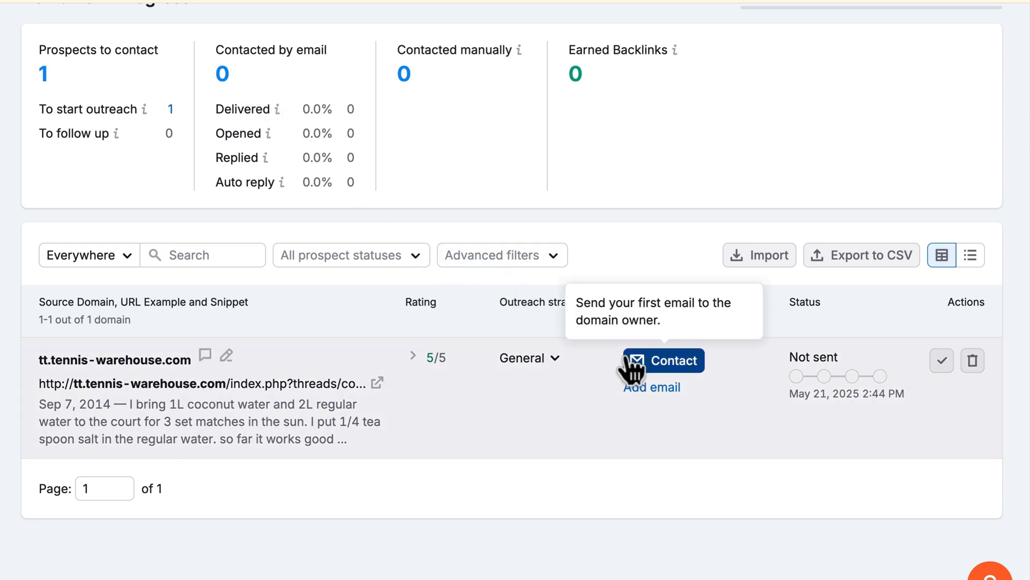
pyautogui.click(630, 361)
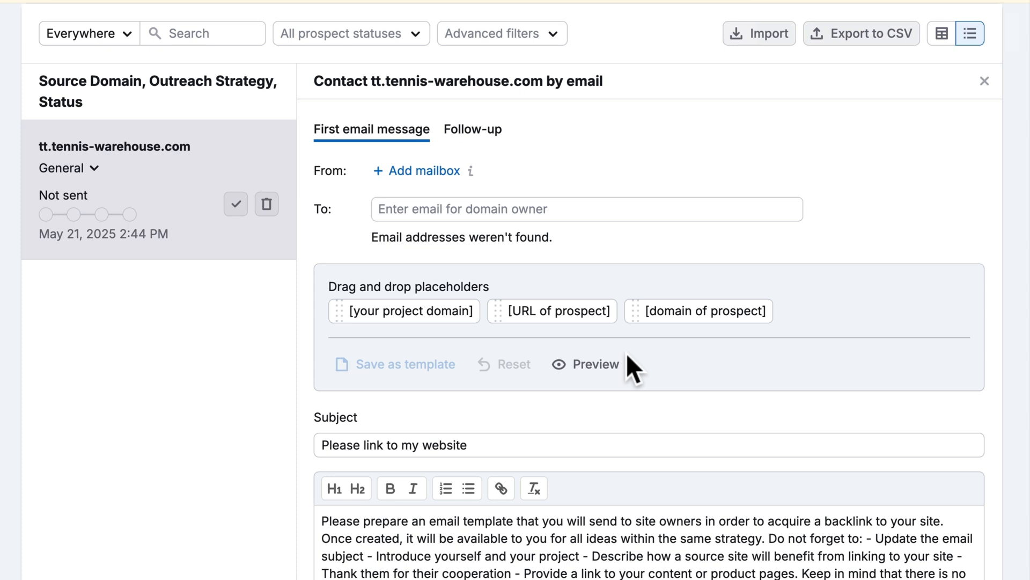
pyautogui.scroll(-3, 626, 353)
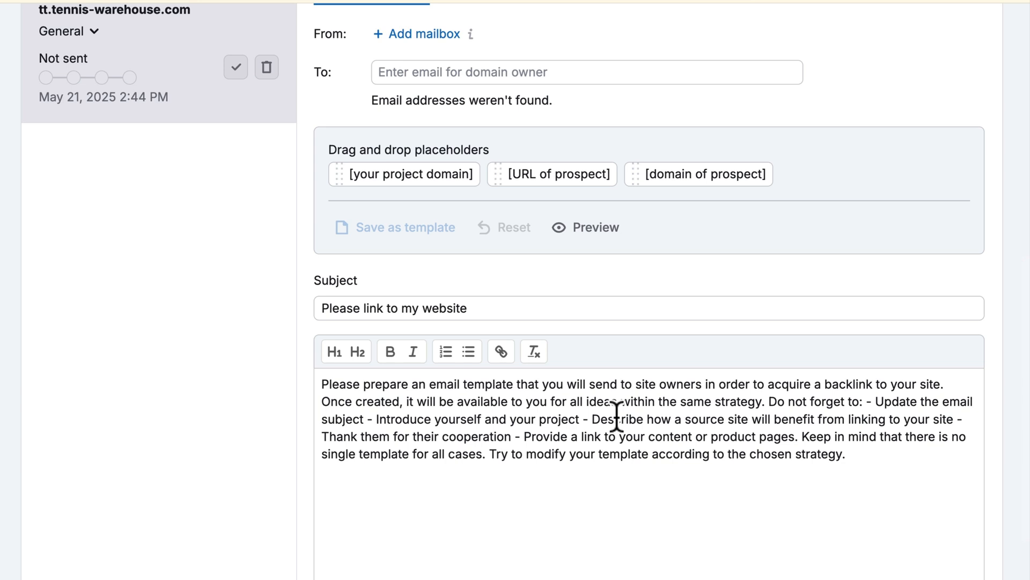
pyautogui.scroll(3, 616, 414)
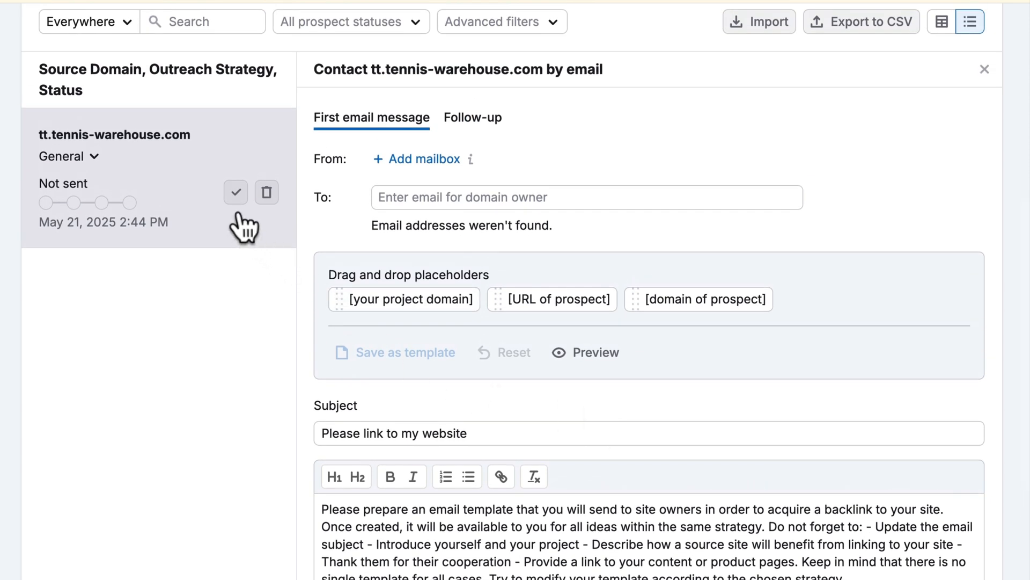
pyautogui.click(236, 199)
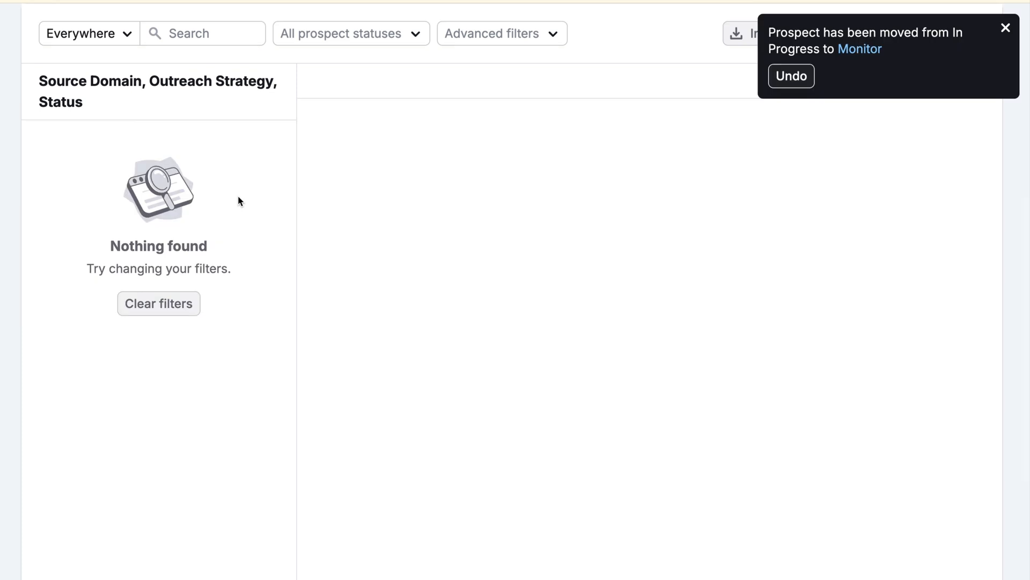
pyautogui.scroll(6, 237, 195)
pyautogui.scroll(1, 243, 193)
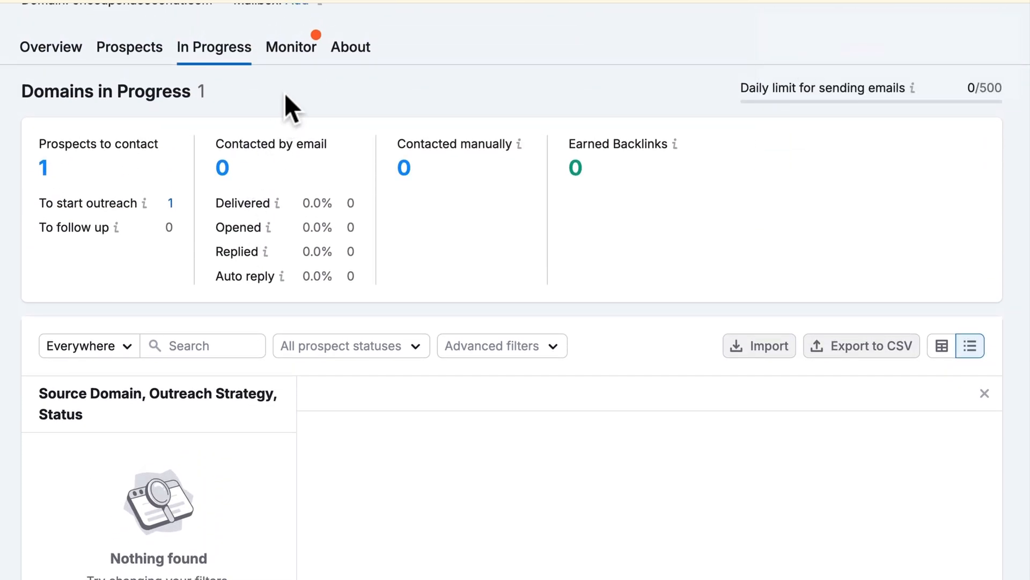
# - Show the Monitor tab's Monitored Domains table, with its one backlink counted as Undefined
pyautogui.click(287, 53)
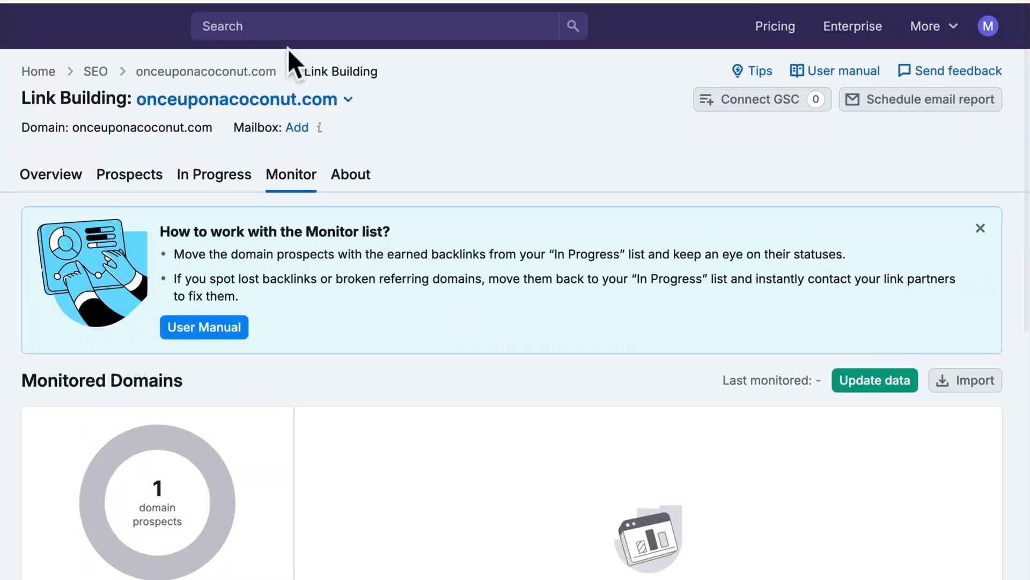
pyautogui.scroll(-4, 288, 51)
pyautogui.scroll(-6, 288, 51)
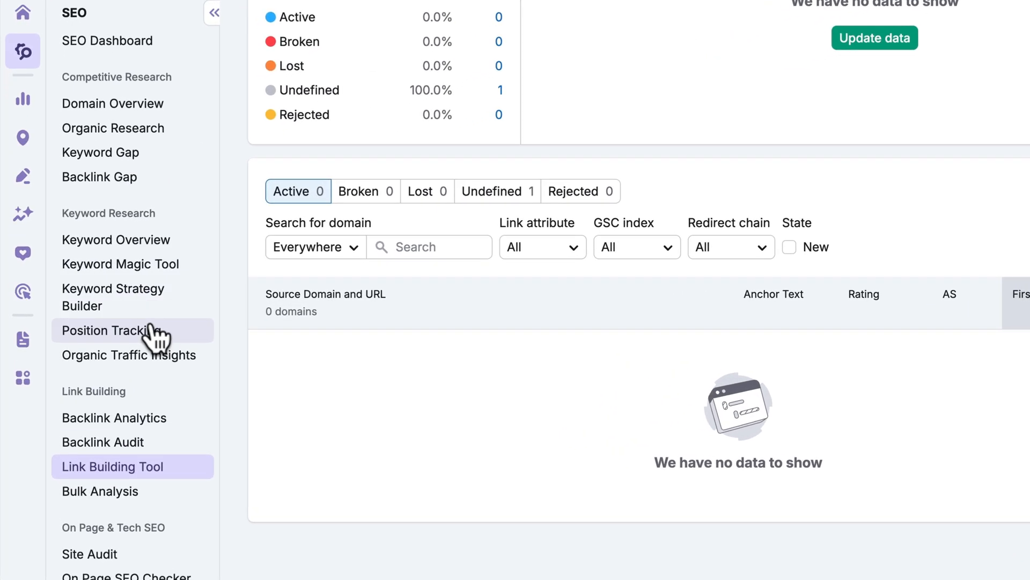
# - Set up a Position Tracking campaign for onceuponacoconut.com on Google, United States, through to the keywords step
pyautogui.click(153, 331)
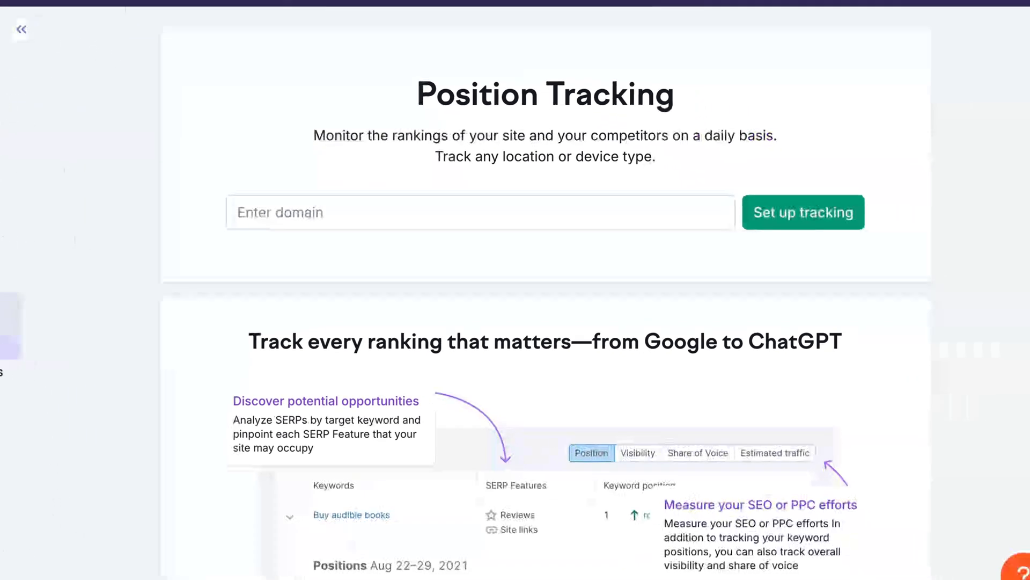
pyautogui.click(247, 209)
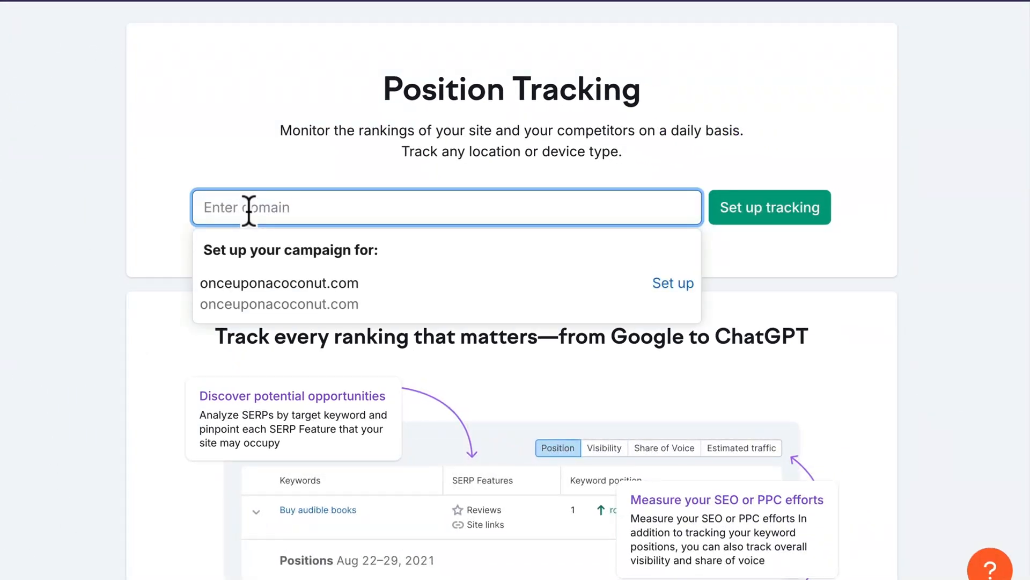
pyautogui.click(258, 298)
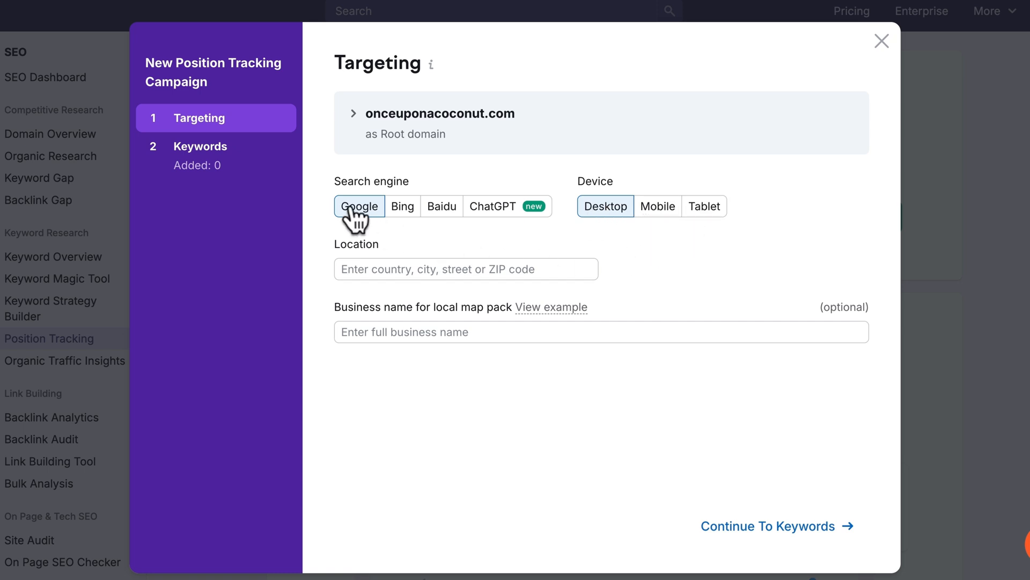
pyautogui.click(361, 269)
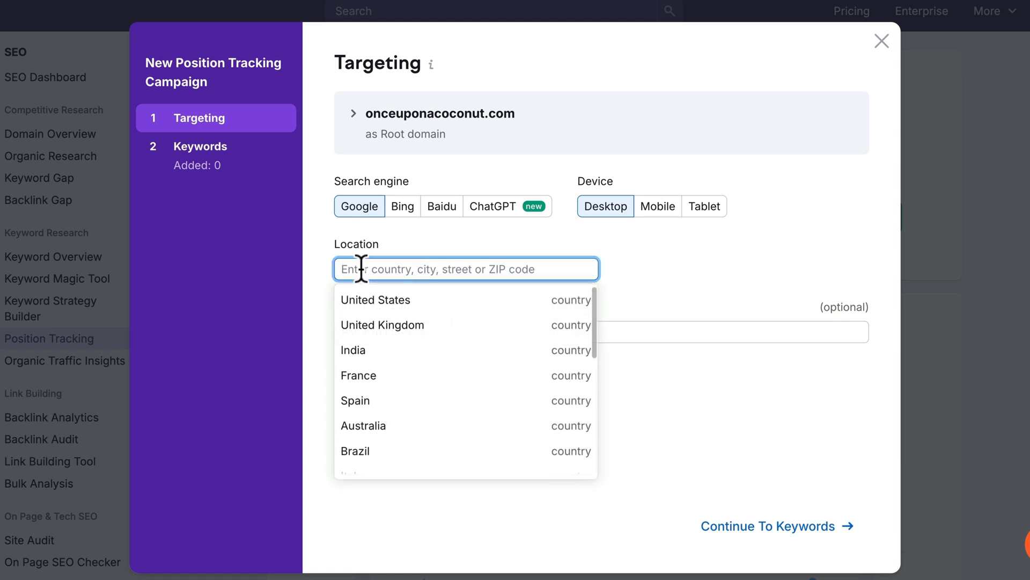
pyautogui.click(369, 300)
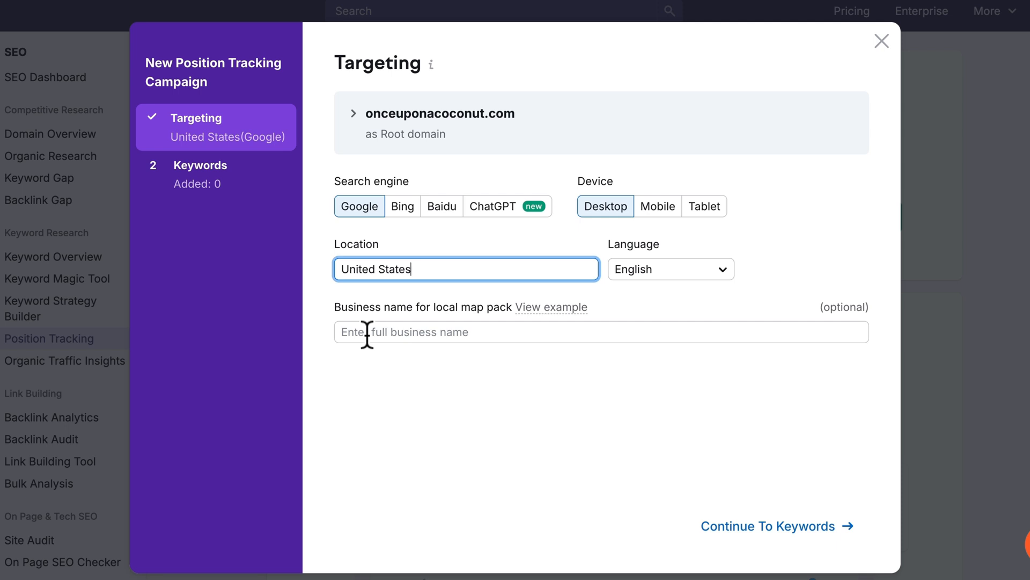
pyautogui.click(760, 543)
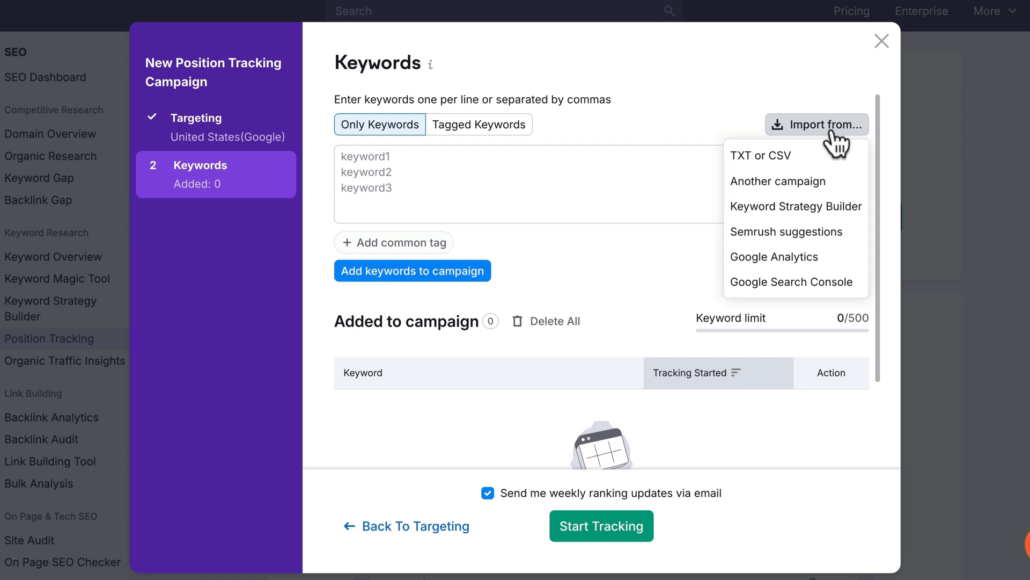
# - Import the 12 keywords from the 'coconut water first campaign' Keyword Strategy Builder list into the campaign
pyautogui.click(815, 214)
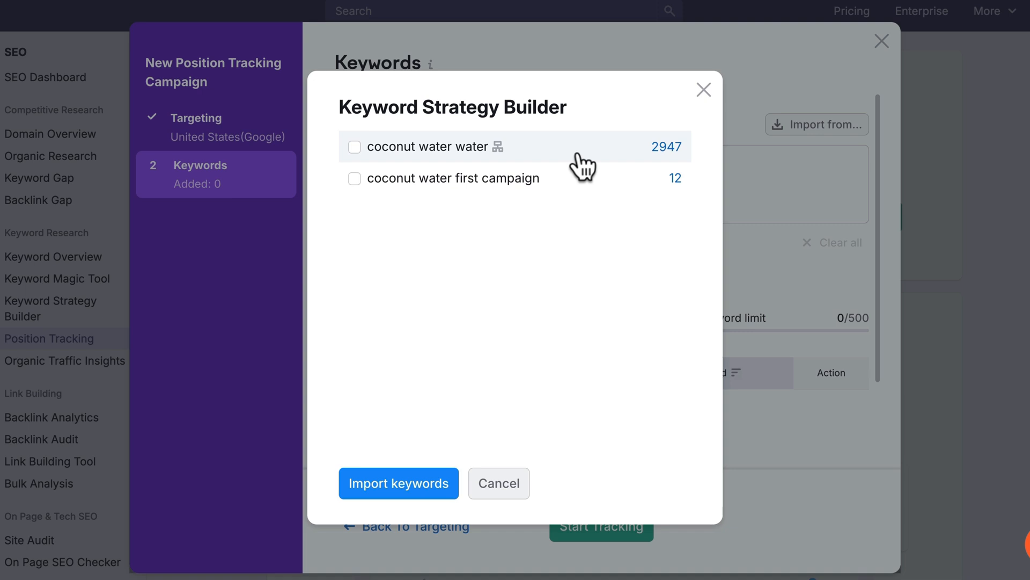
pyautogui.click(573, 178)
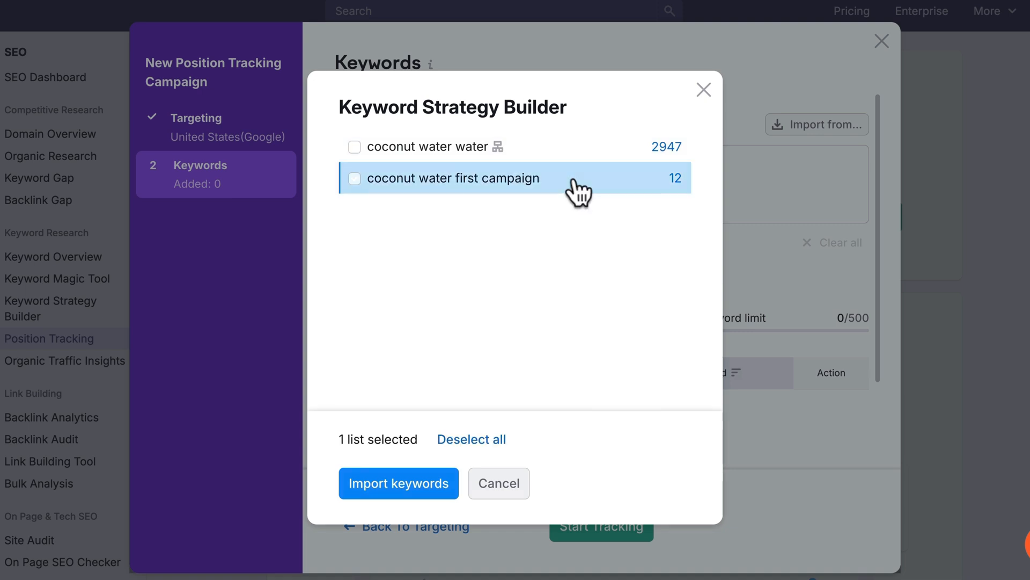
pyautogui.click(432, 483)
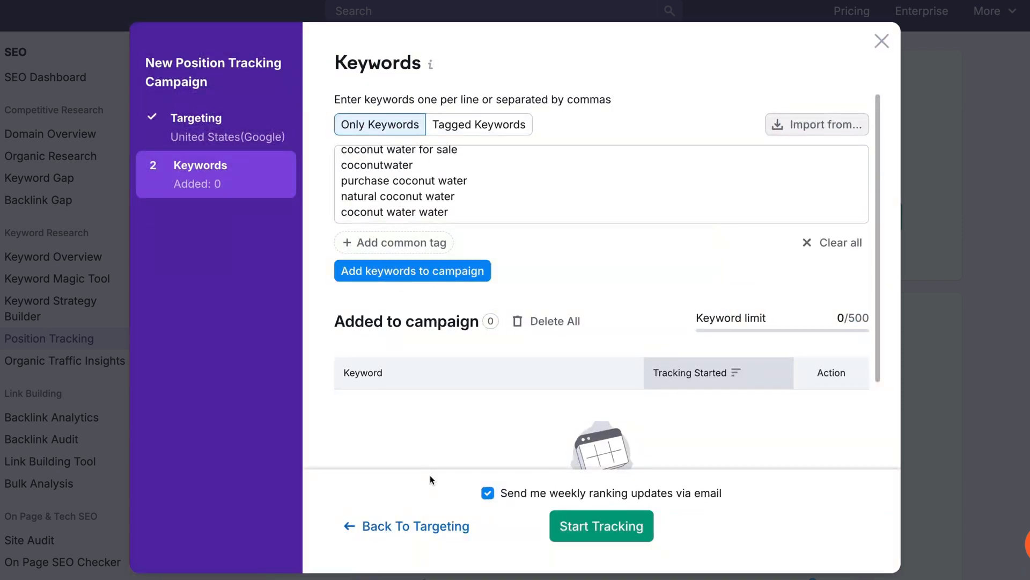
pyautogui.click(433, 274)
pyautogui.scroll(-3, 433, 278)
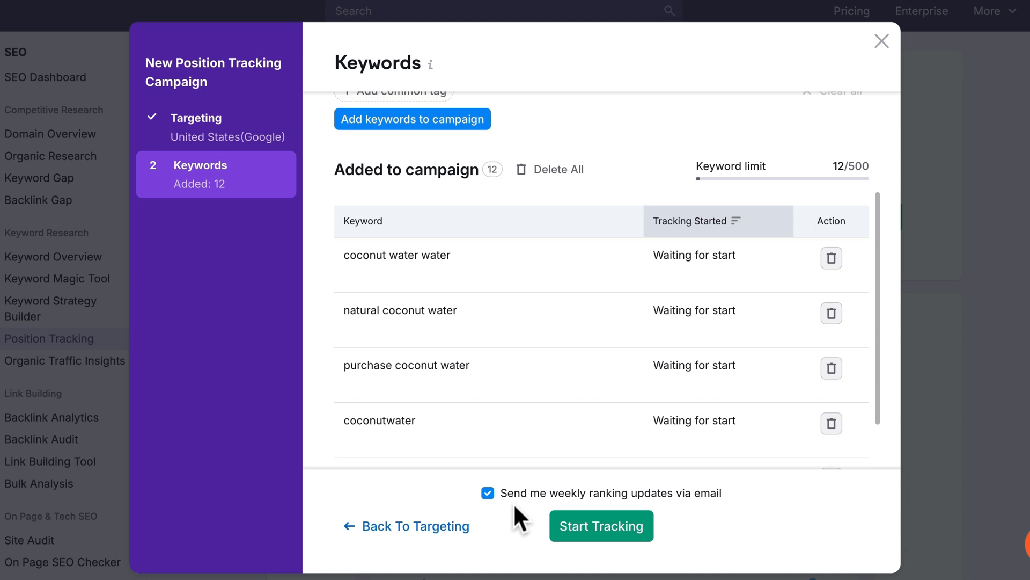
# - Start tracking and view Competitors Discovery, led by harmlessharvest.com at 31.68 visibility
pyautogui.click(597, 523)
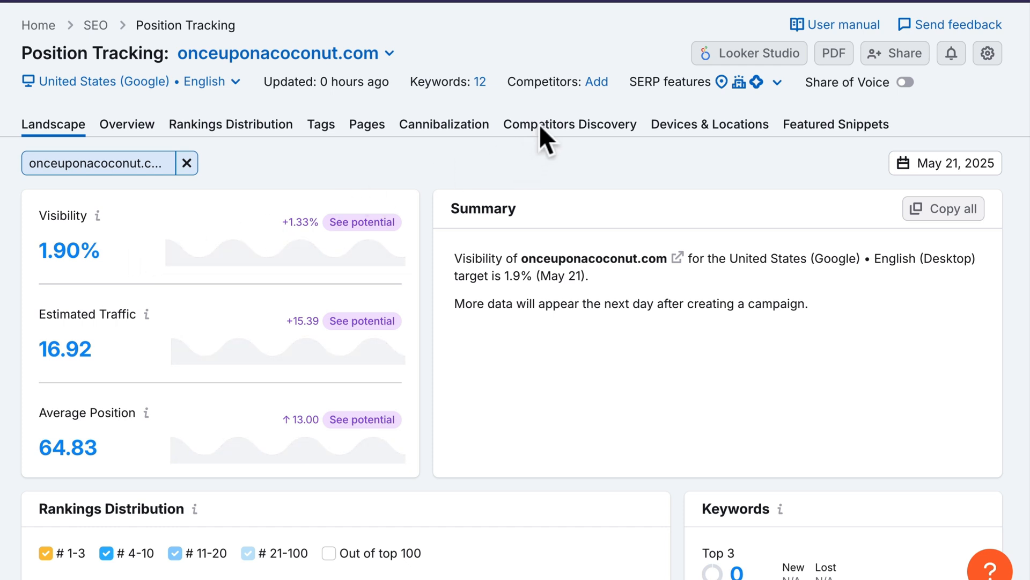
pyautogui.click(546, 140)
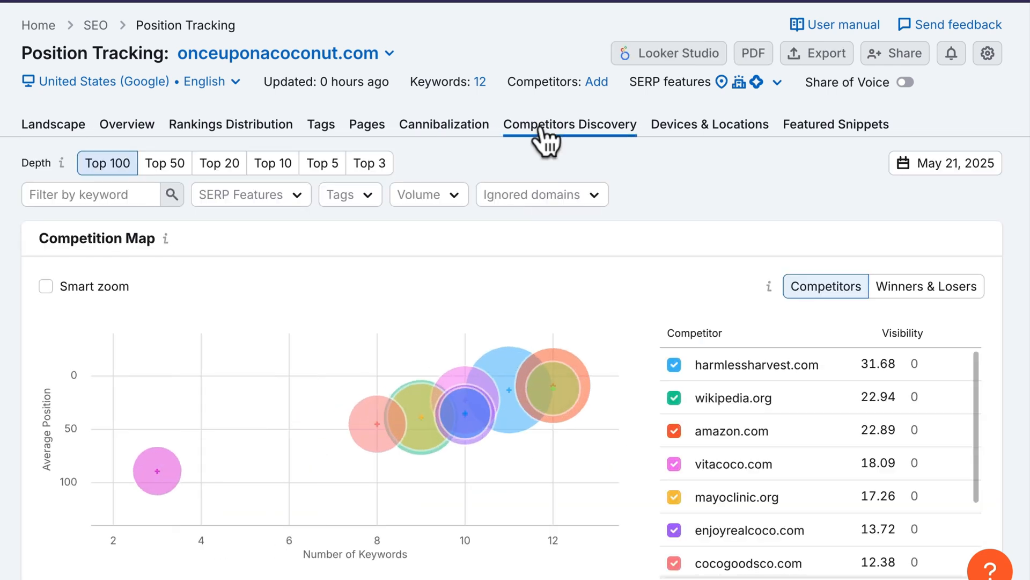
# - Review competitors by visibility: vitacoco.com, mayoclinic.org, enjoyrealcoco.com and cocogoodsco.com follow the leaders
pyautogui.scroll(-3, 546, 141)
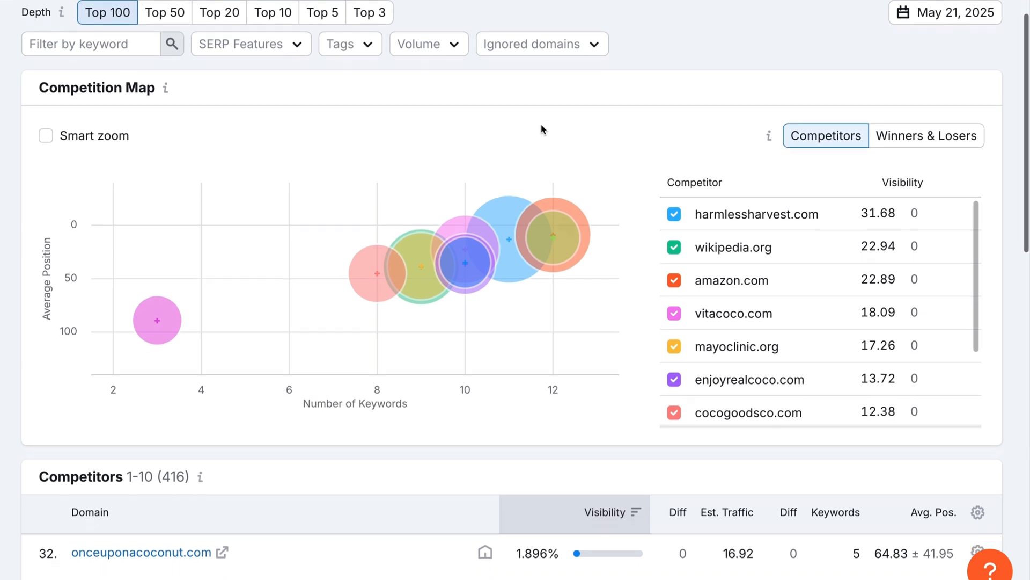
pyautogui.scroll(-5, 542, 129)
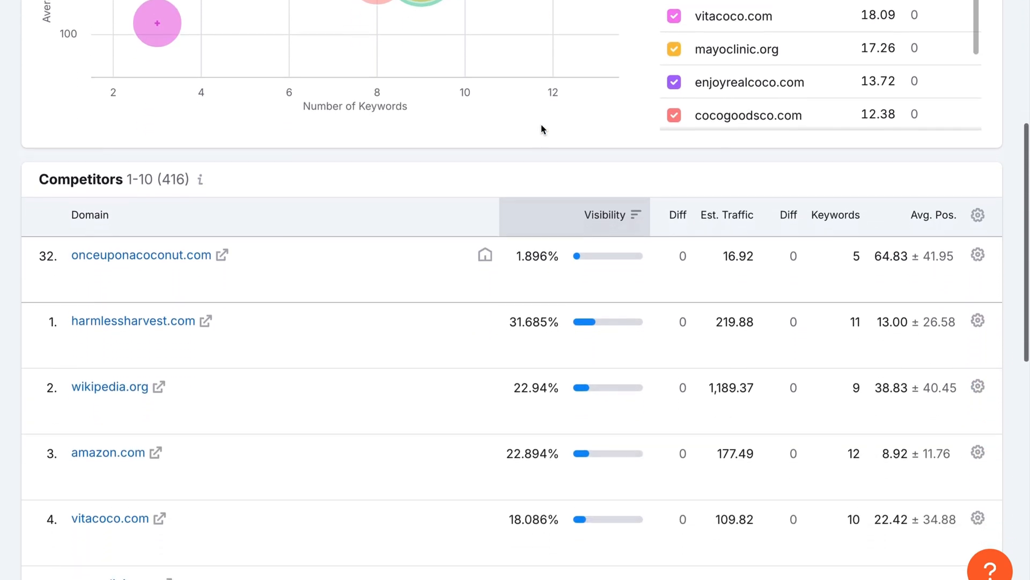
pyautogui.scroll(-2, 541, 129)
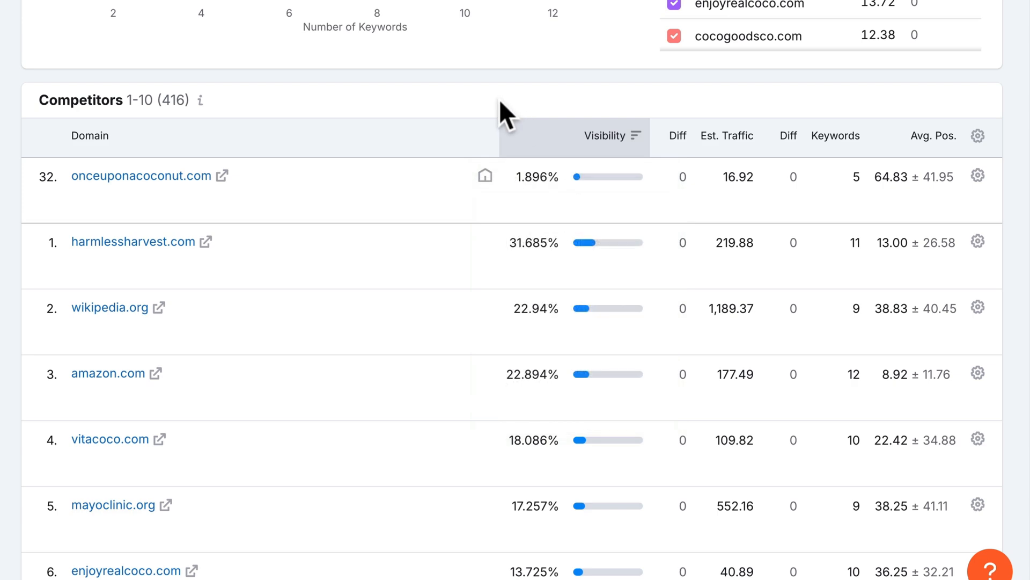
pyautogui.moveTo(507, 154)
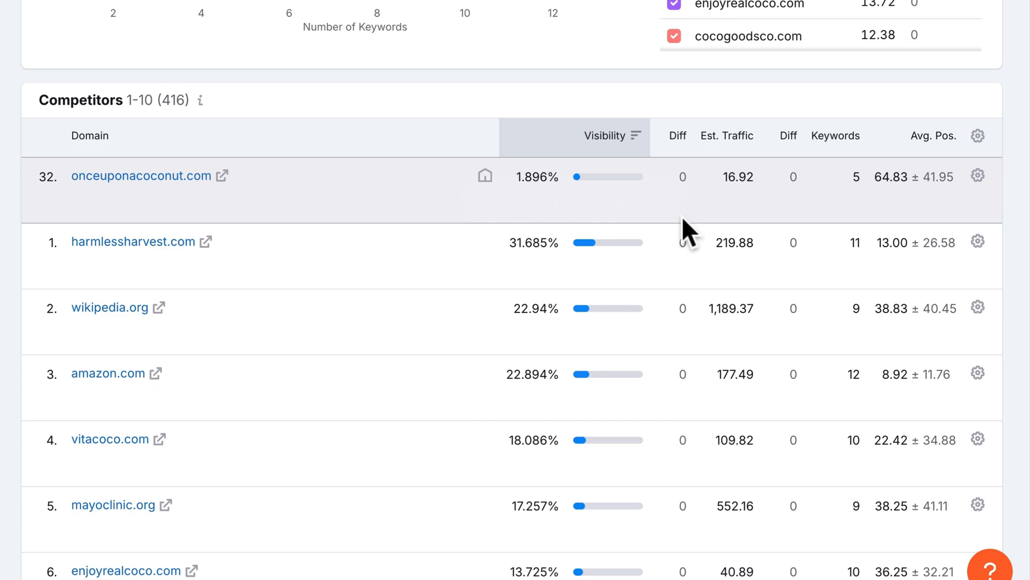
pyautogui.scroll(10, 682, 217)
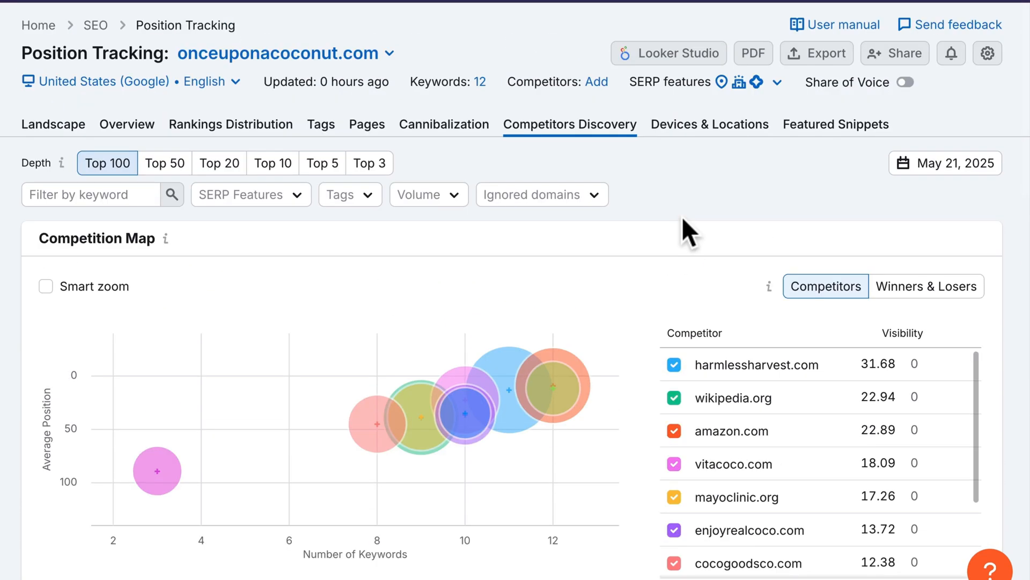
# - In Overview, show Potential Growth (1.90% visibility, 3.23% potential) and review the top-potential keywords
pyautogui.click(144, 124)
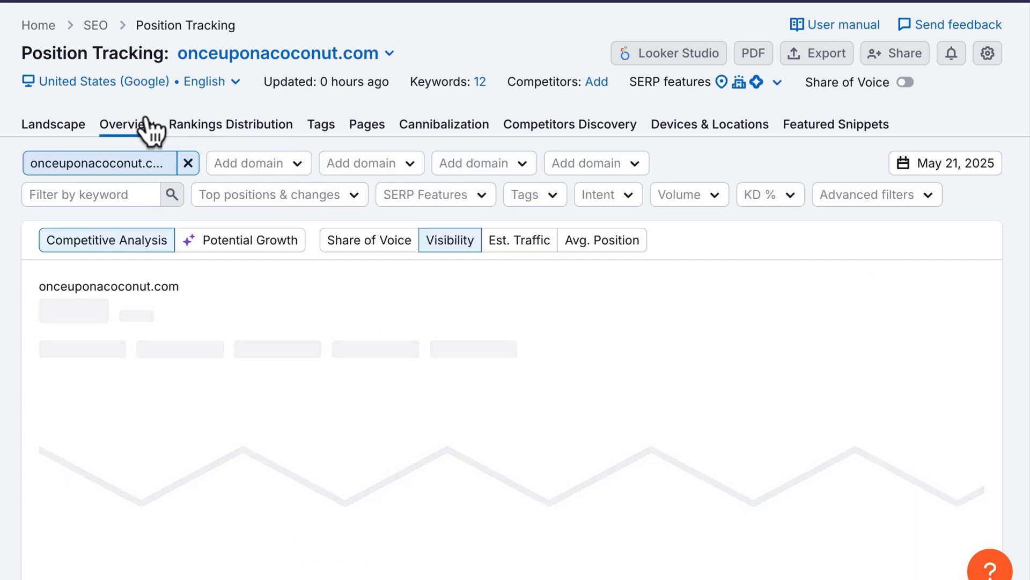
pyautogui.click(215, 242)
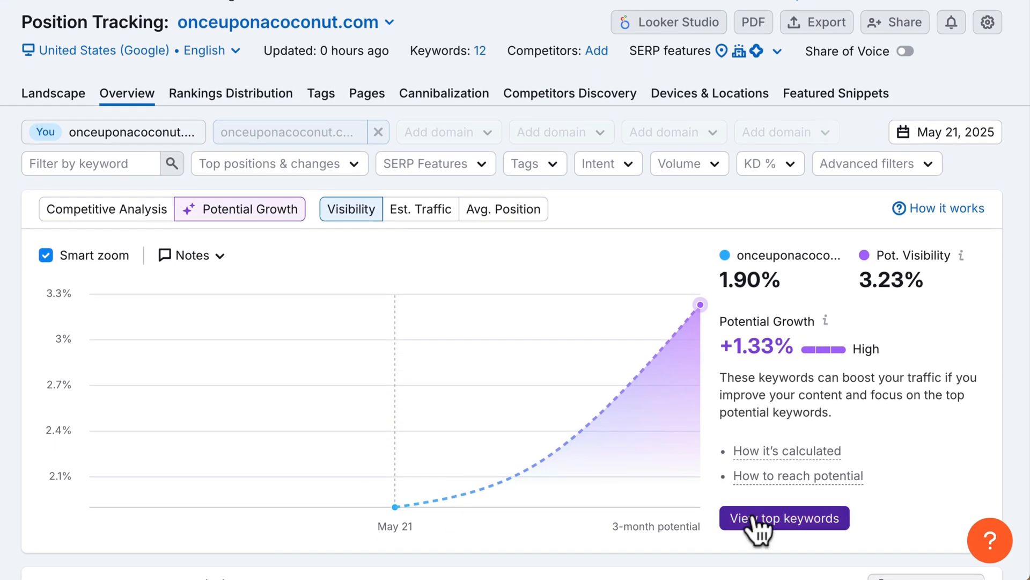
pyautogui.click(752, 521)
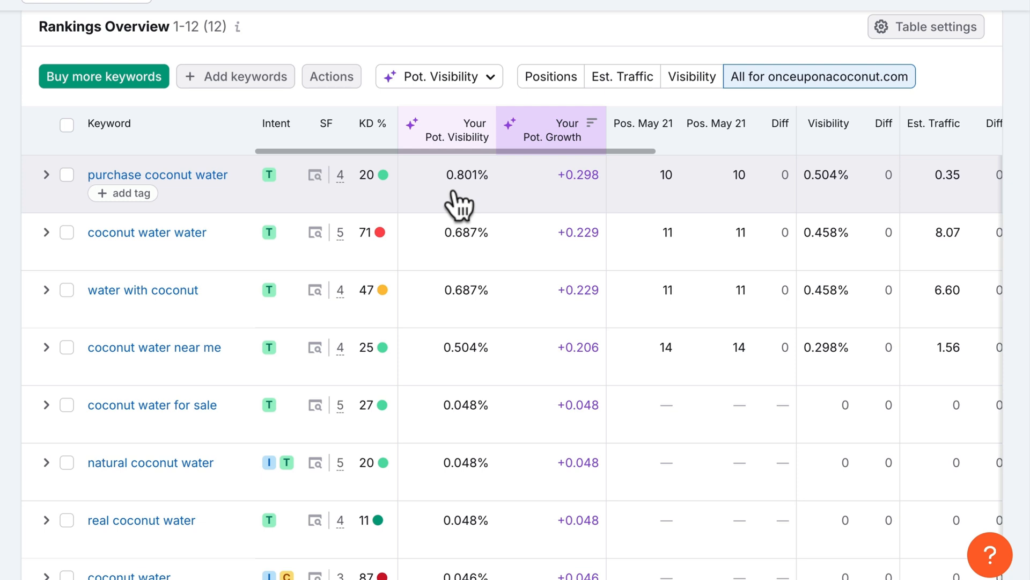
pyautogui.scroll(10, 454, 193)
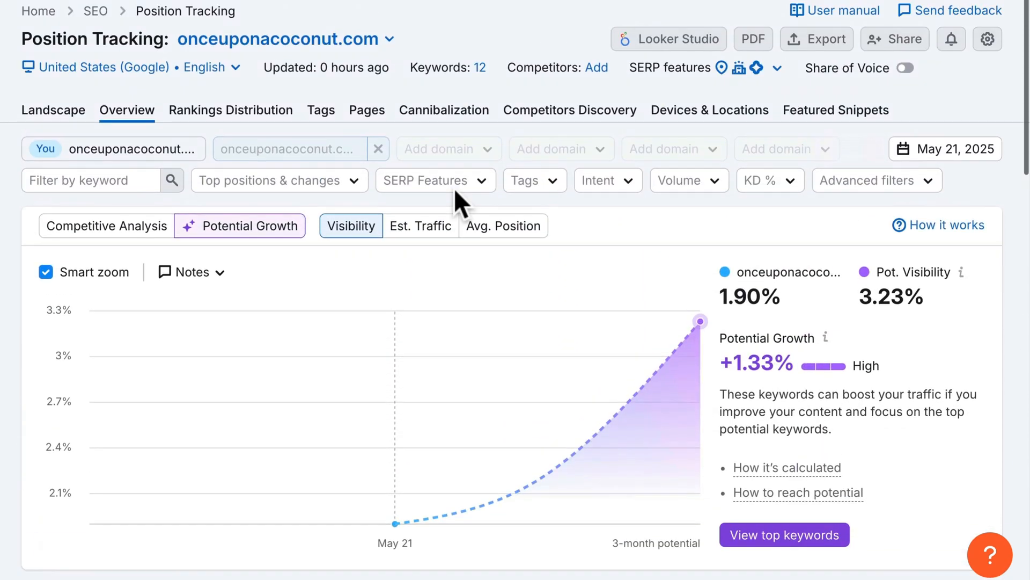
# - Add harmlessharvest.com, vitacoco.com, enjoyrealcoco.com, cocogoodsco.com, 100coconuts.com and drinkhint.com as competitors and save
pyautogui.click(590, 68)
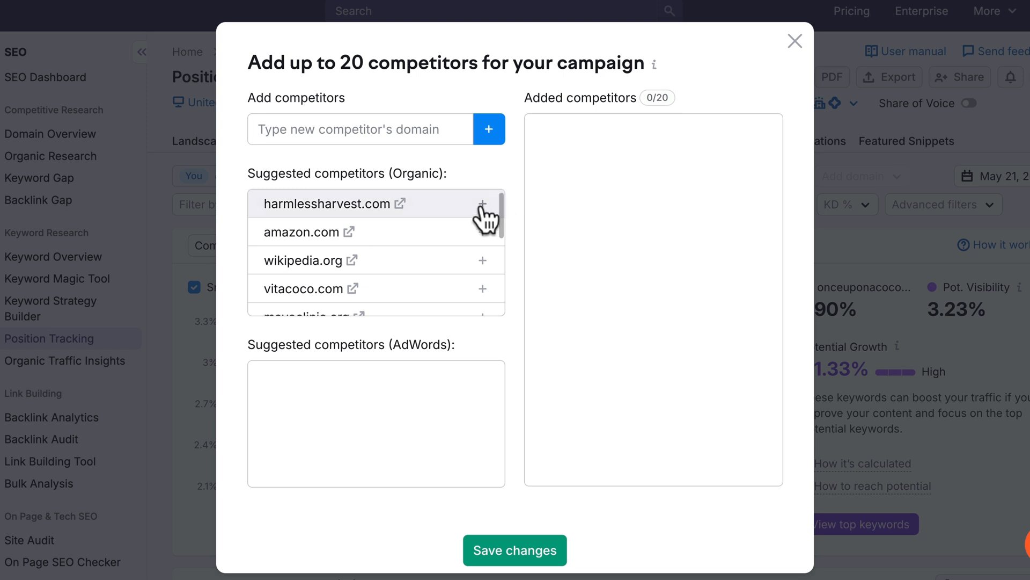
pyautogui.click(482, 205)
pyautogui.click(482, 260)
pyautogui.scroll(-1, 481, 260)
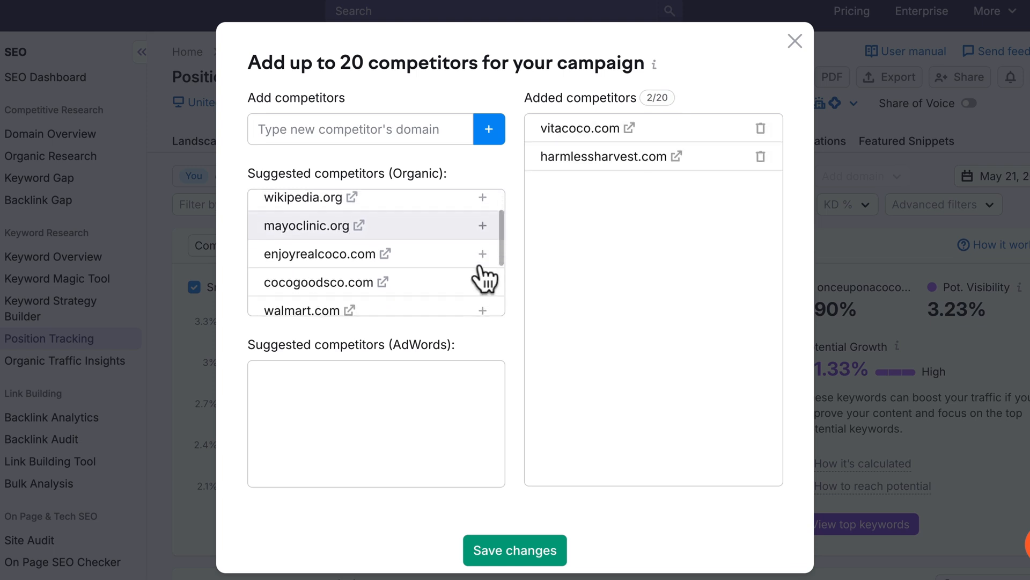
pyautogui.click(482, 251)
pyautogui.click(481, 256)
pyautogui.click(483, 273)
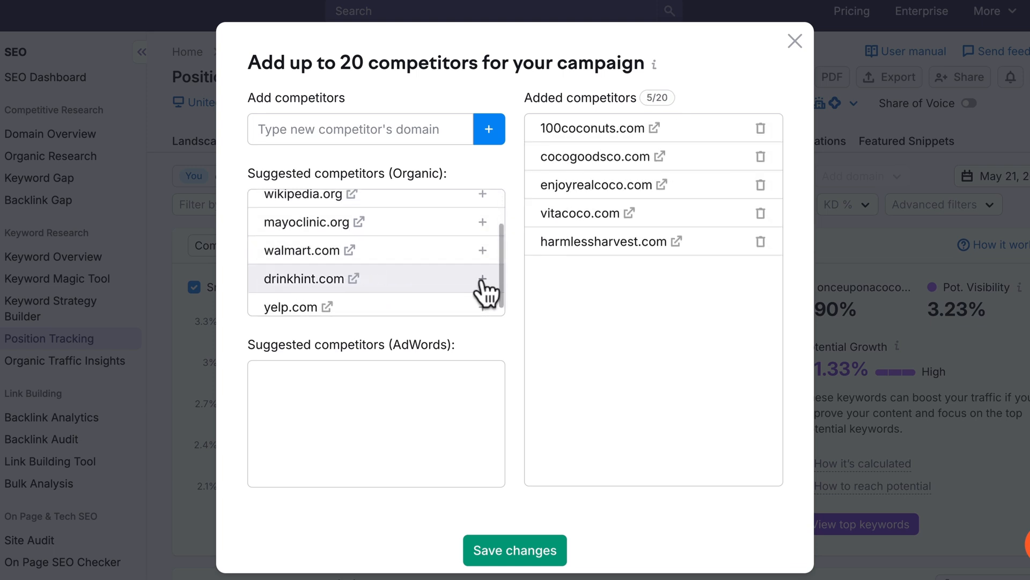
pyautogui.click(483, 280)
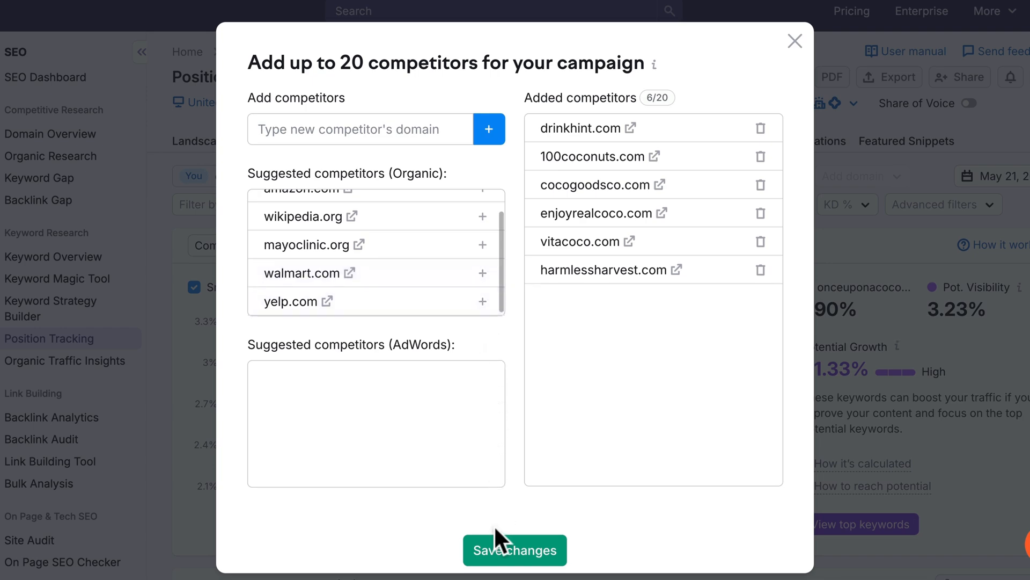
pyautogui.click(496, 546)
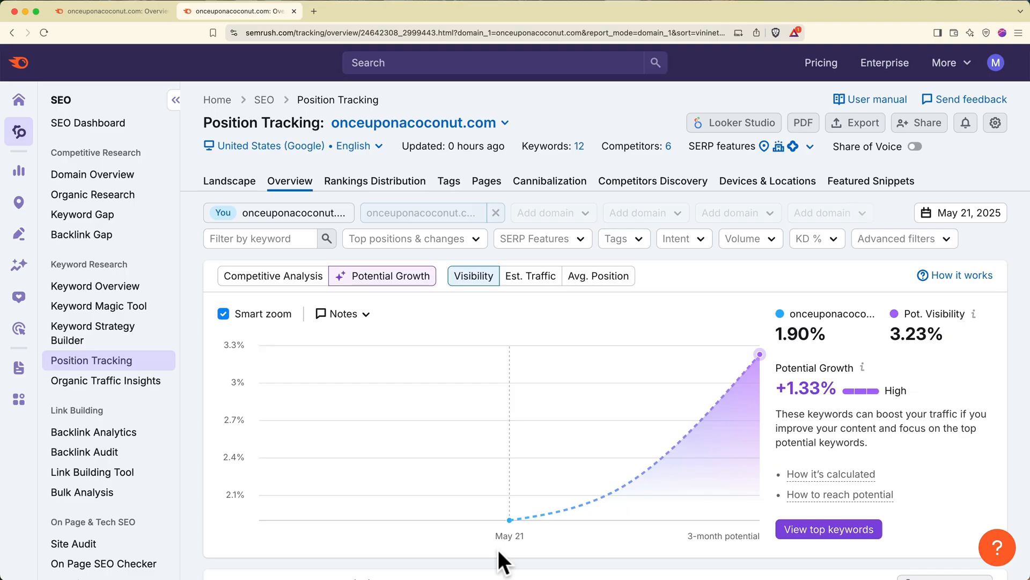
# - Scan the second Walmart Supercenter result in Local Dashboard and review its 21/40 listings to fix
pyautogui.click(19, 202)
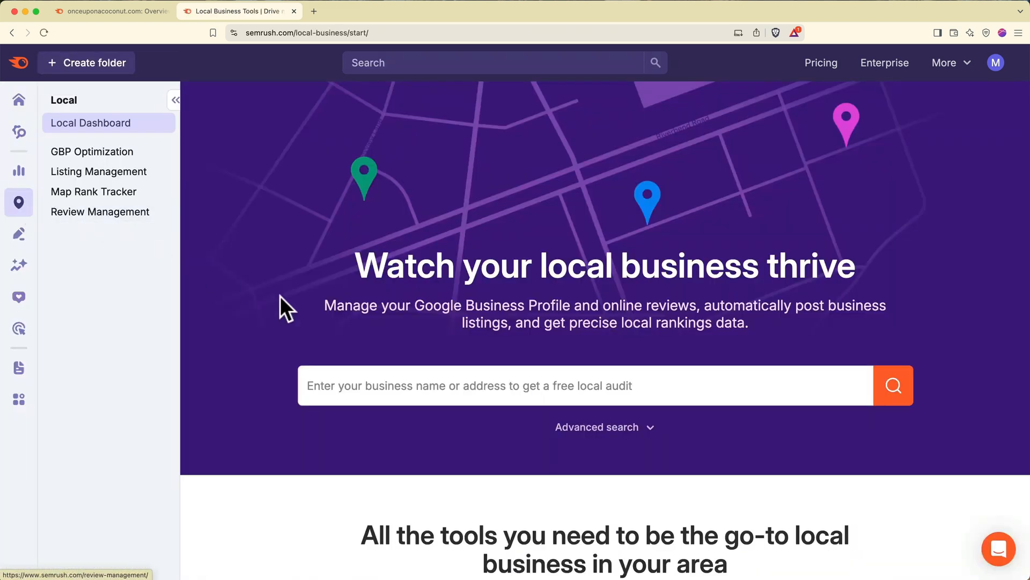
pyautogui.click(403, 382)
pyautogui.write('walmart')
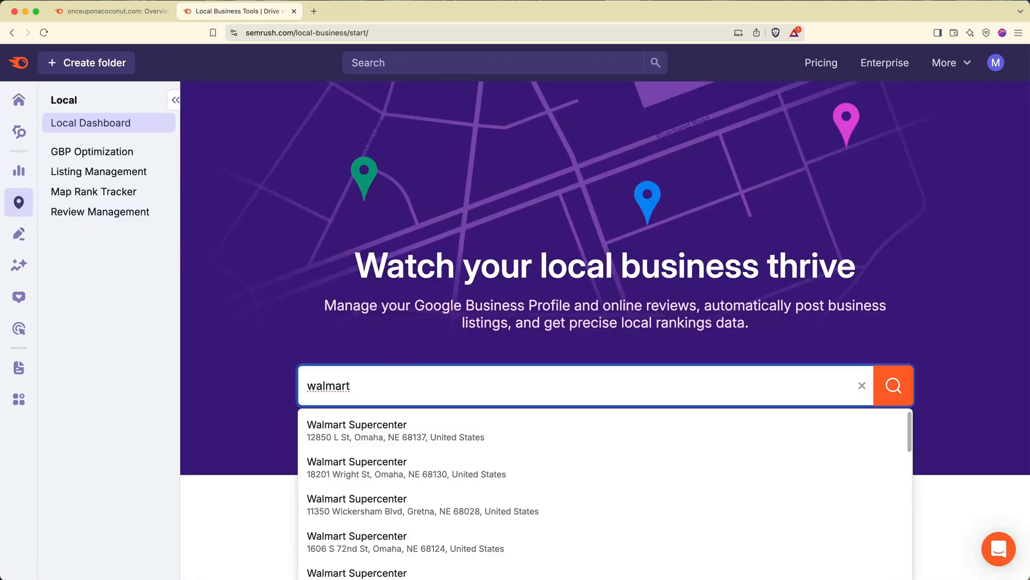
pyautogui.click(403, 470)
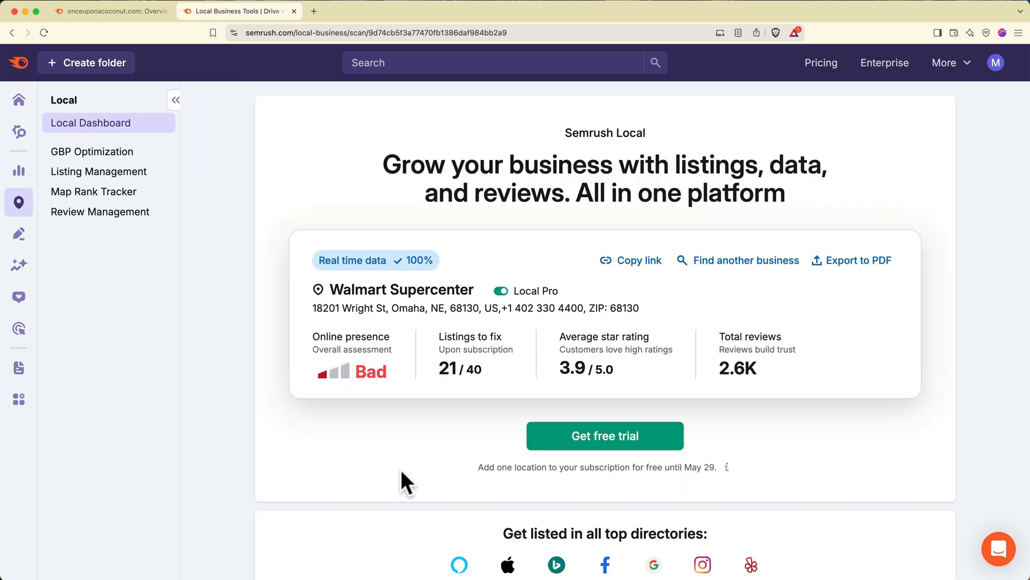
pyautogui.scroll(-5, 401, 469)
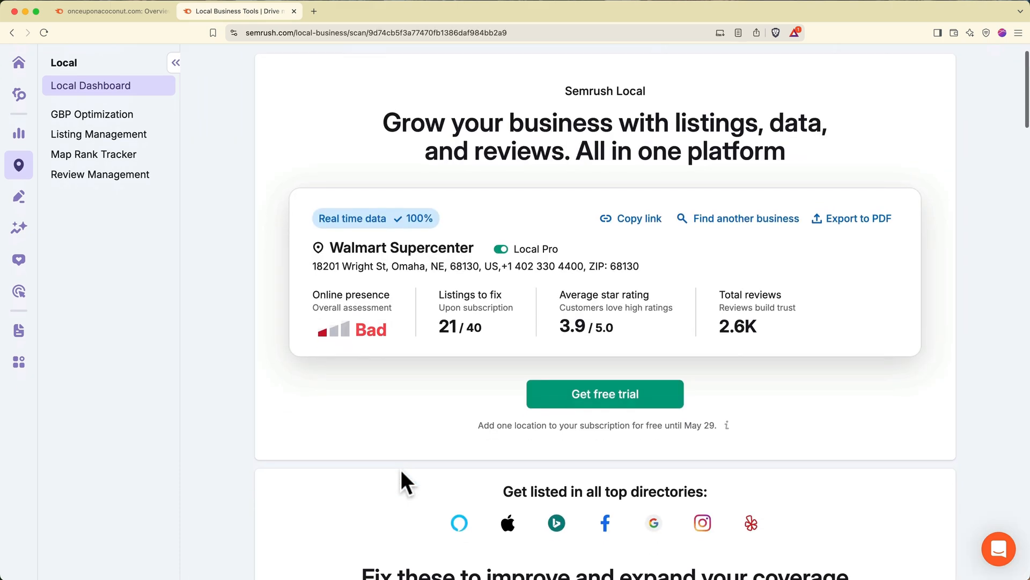
pyautogui.scroll(-5, 400, 468)
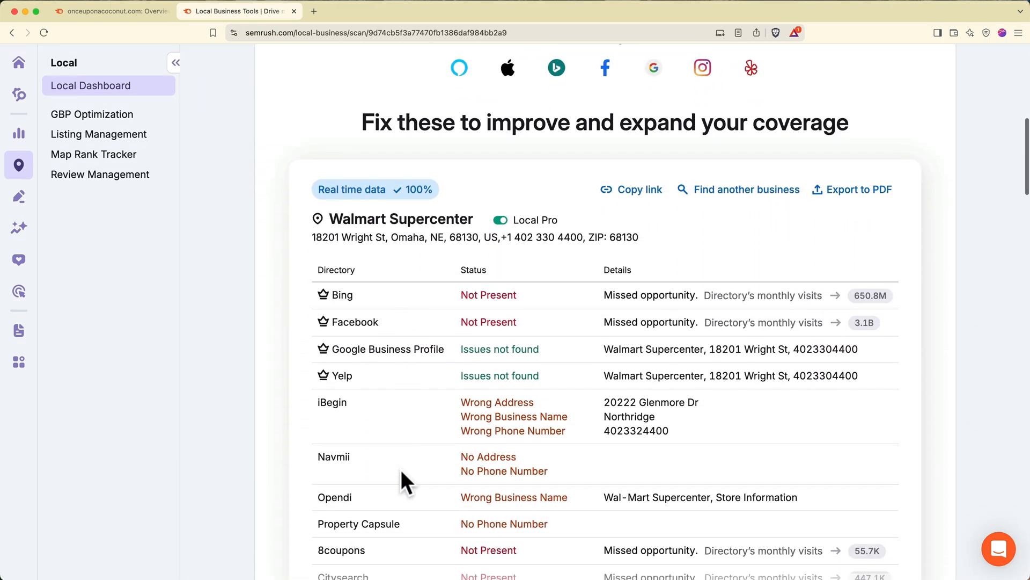
pyautogui.scroll(-1, 400, 468)
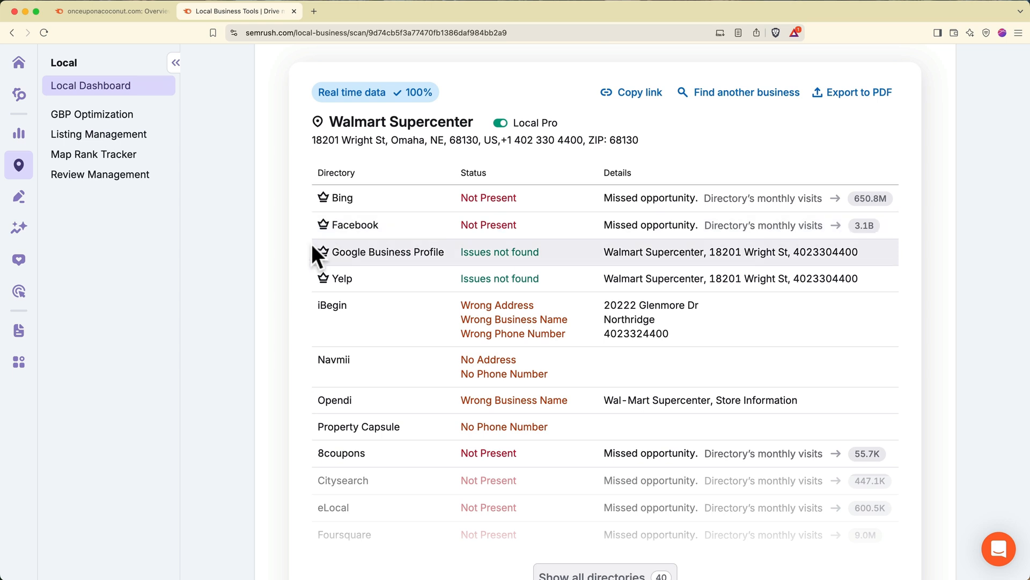
# - Start a new social post and insert AI-generated text about 'Canned coconut water'
pyautogui.click(21, 269)
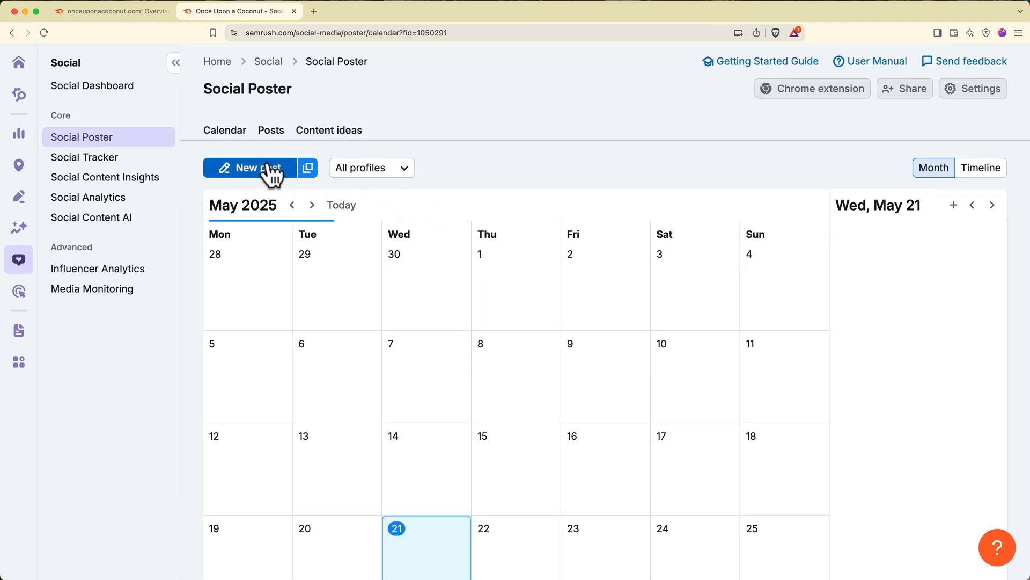
pyautogui.click(264, 170)
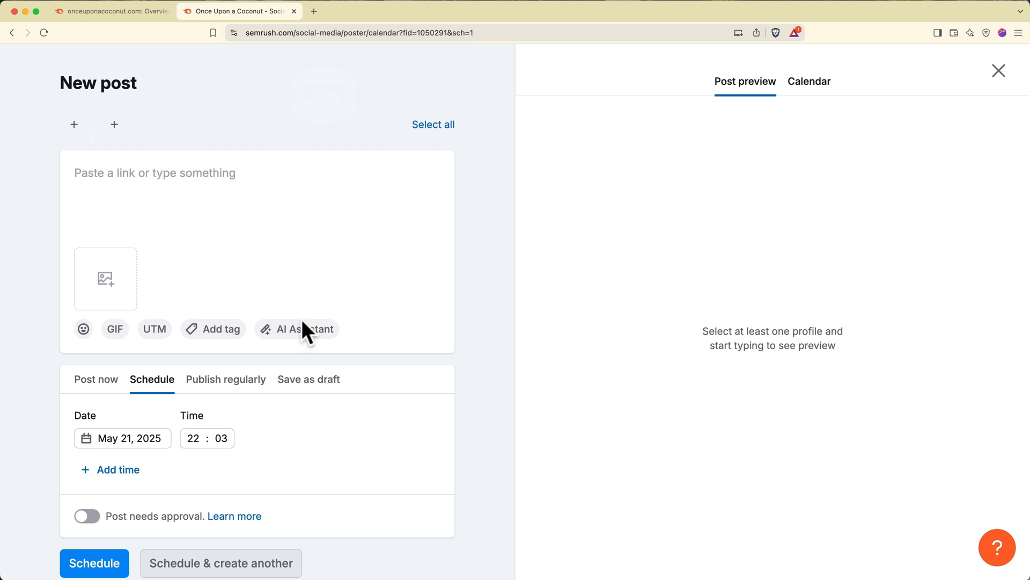
pyautogui.click(305, 329)
pyautogui.click(662, 252)
pyautogui.write('Canned coconut water')
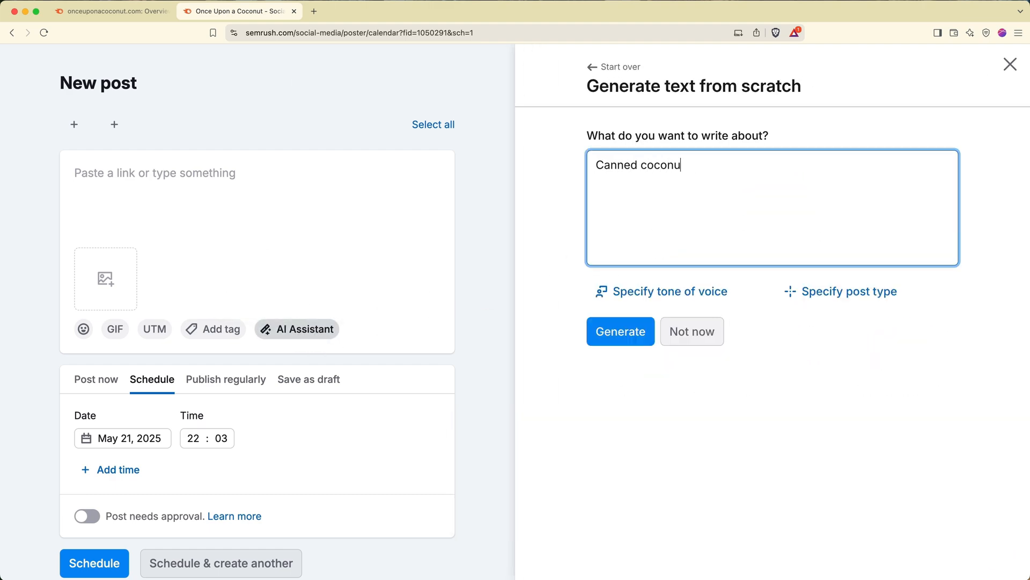
pyautogui.click(627, 337)
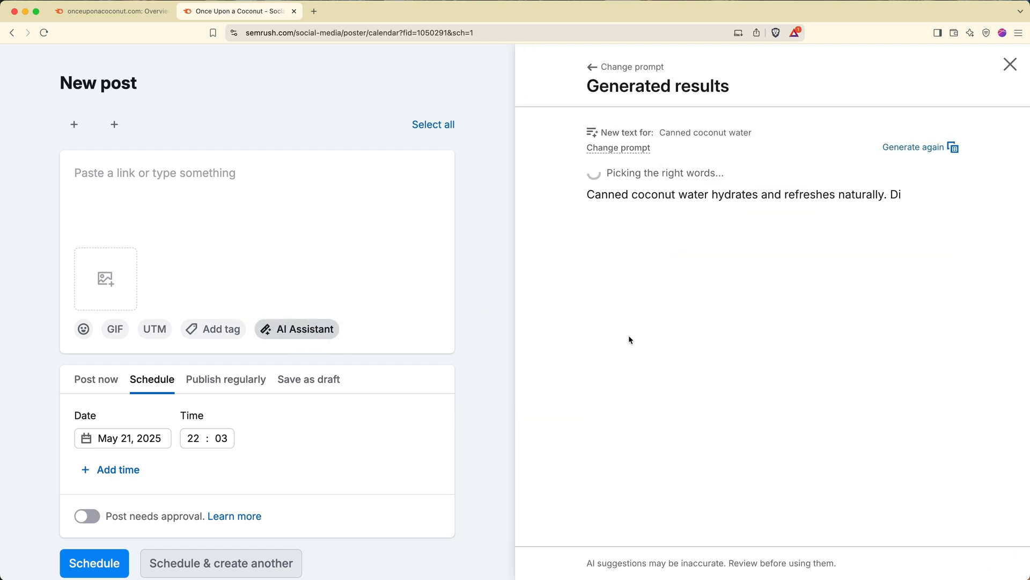
pyautogui.click(629, 331)
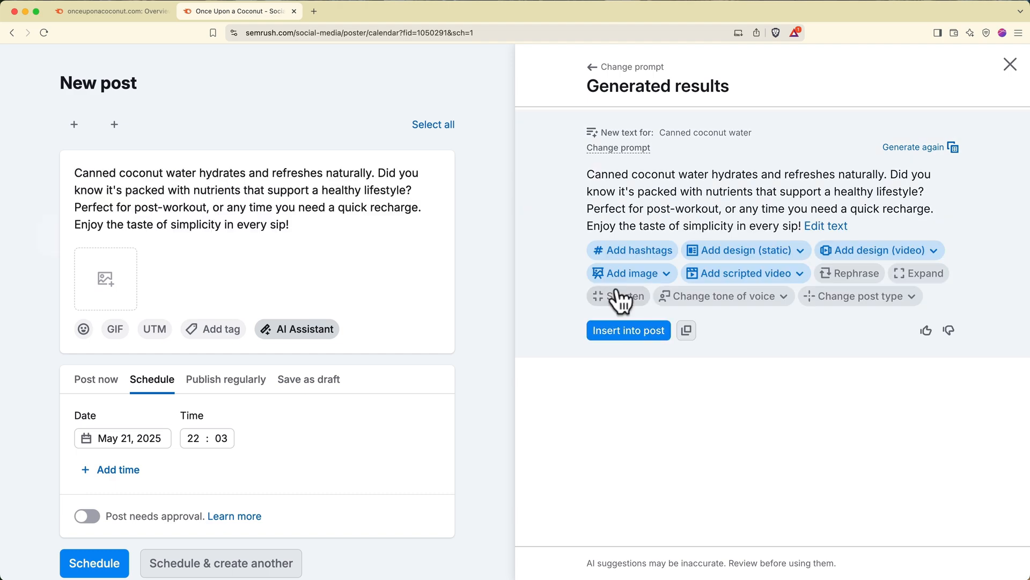
# - Attach an AI-generated coconut image to the post, then go to My Reports
pyautogui.click(628, 273)
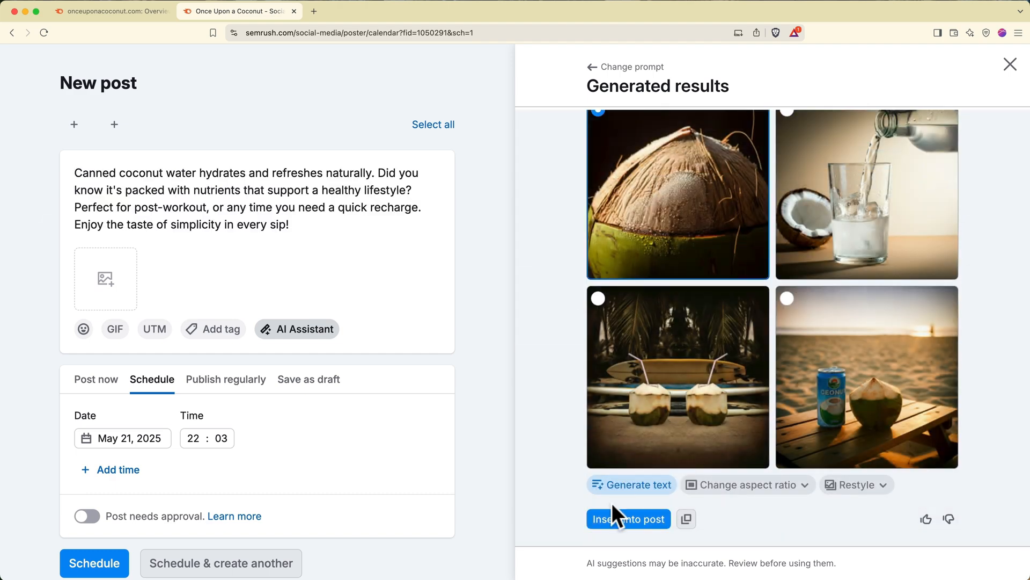
pyautogui.click(618, 523)
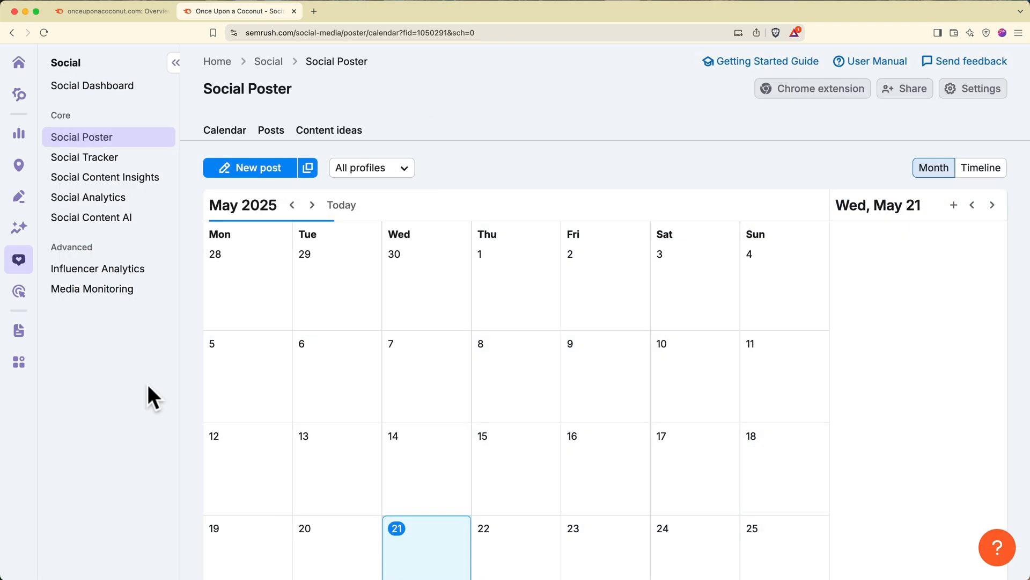
pyautogui.click(23, 340)
pyautogui.moveTo(23, 341)
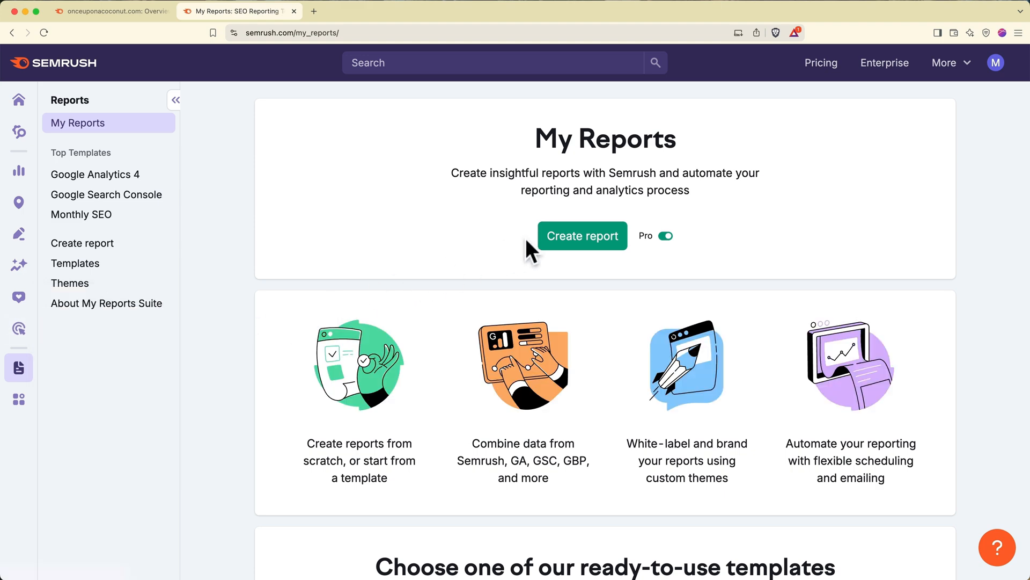
# - Create a report with the Site Audit: Overview widget showing onceuponacoconut.com at 83% site health
pyautogui.click(552, 239)
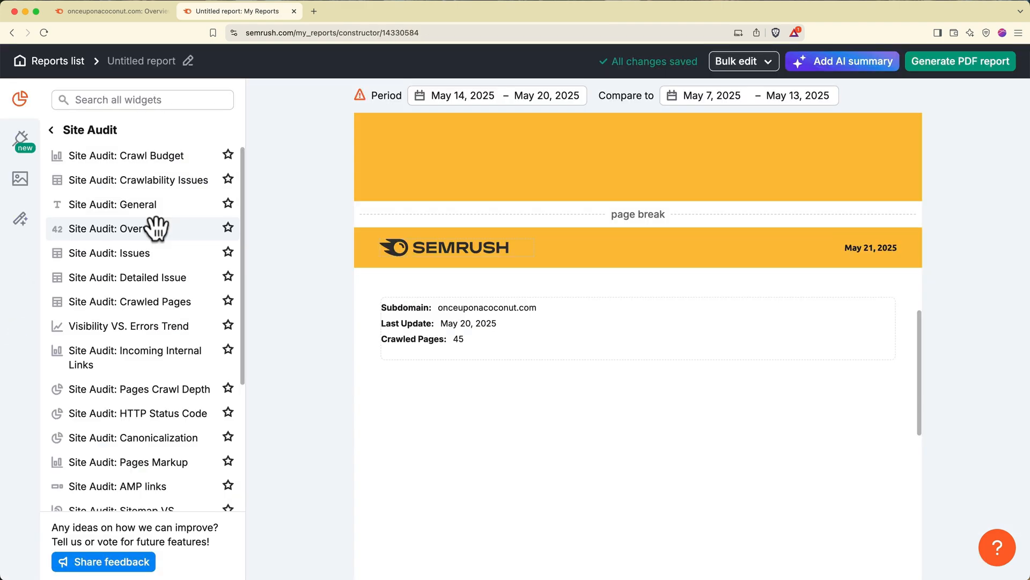
pyautogui.moveTo(156, 227)
pyautogui.mouseDown()
pyautogui.moveTo(384, 328)
pyautogui.moveTo(479, 428)
pyautogui.moveTo(494, 424)
pyautogui.mouseUp()
pyautogui.click(533, 480)
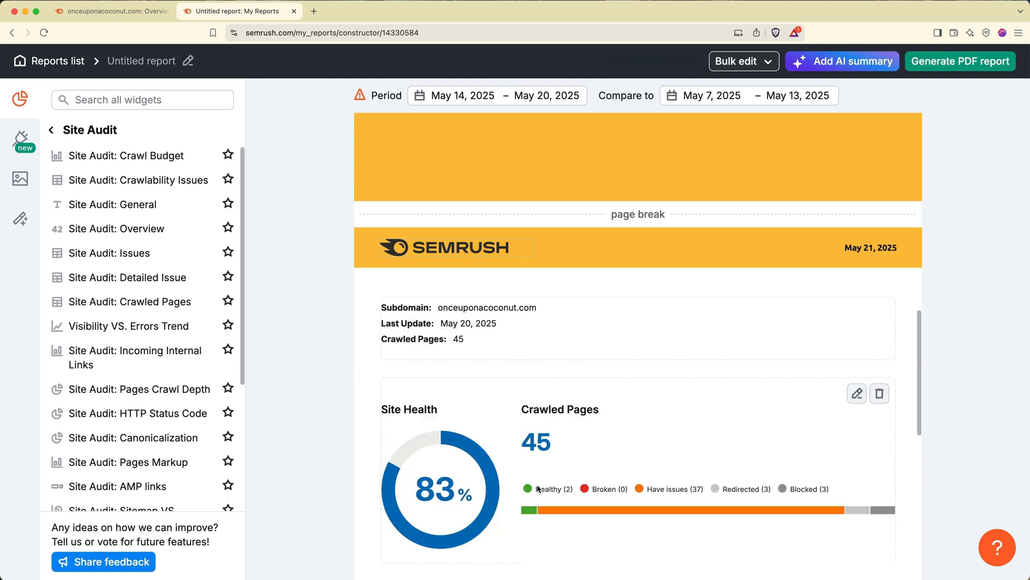
pyautogui.scroll(-5, 537, 488)
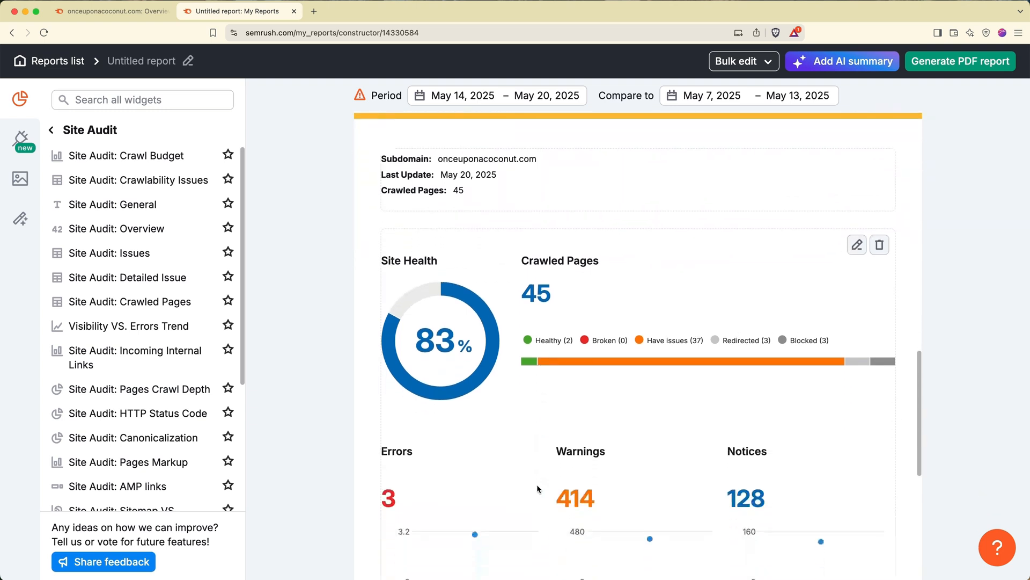
pyautogui.scroll(-6, 538, 488)
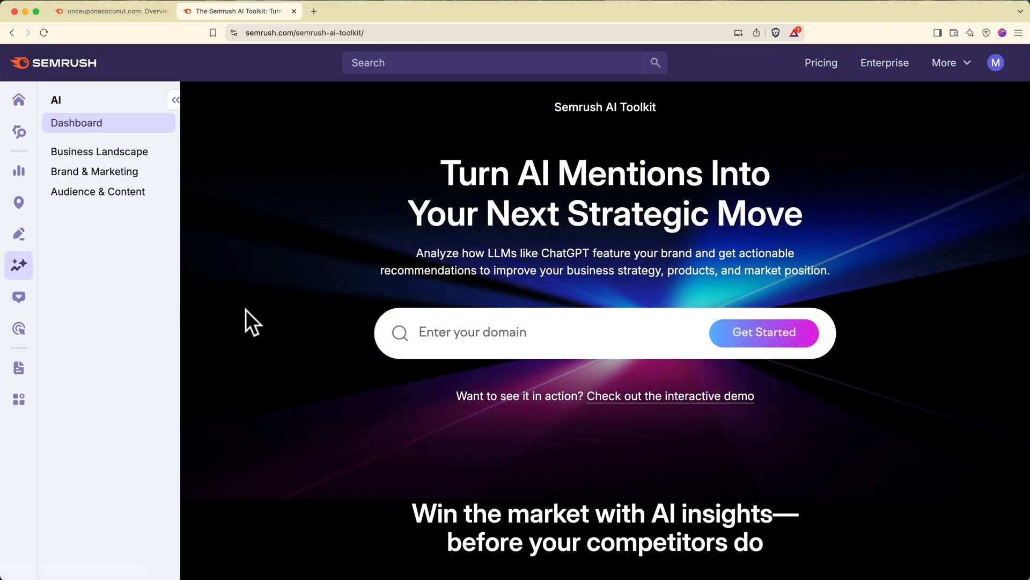
# - Run the AI Toolkit analysis for onceuponacoconut.com
pyautogui.click(424, 327)
pyautogui.write('onceupona')
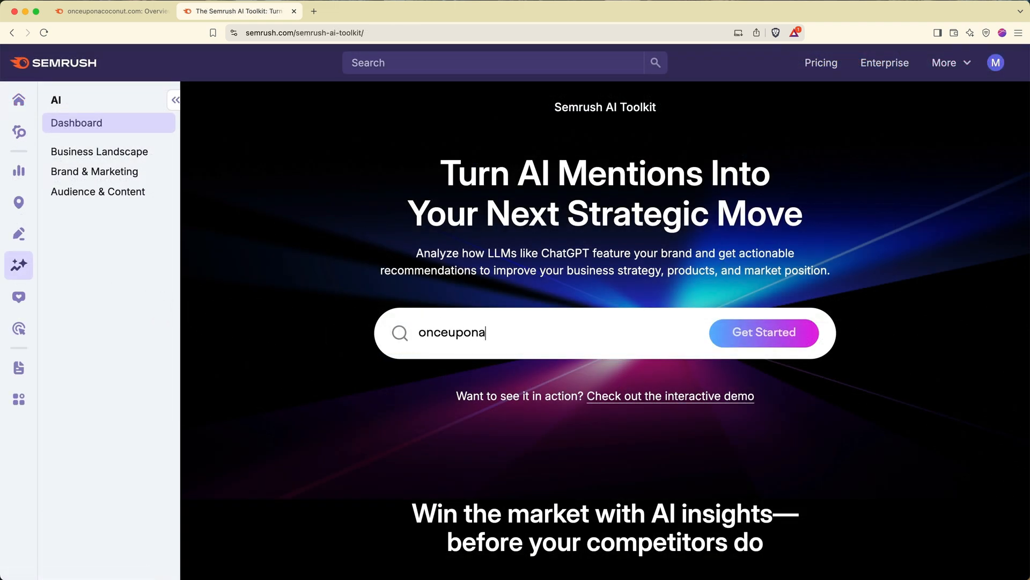
pyautogui.write('coconut.com')
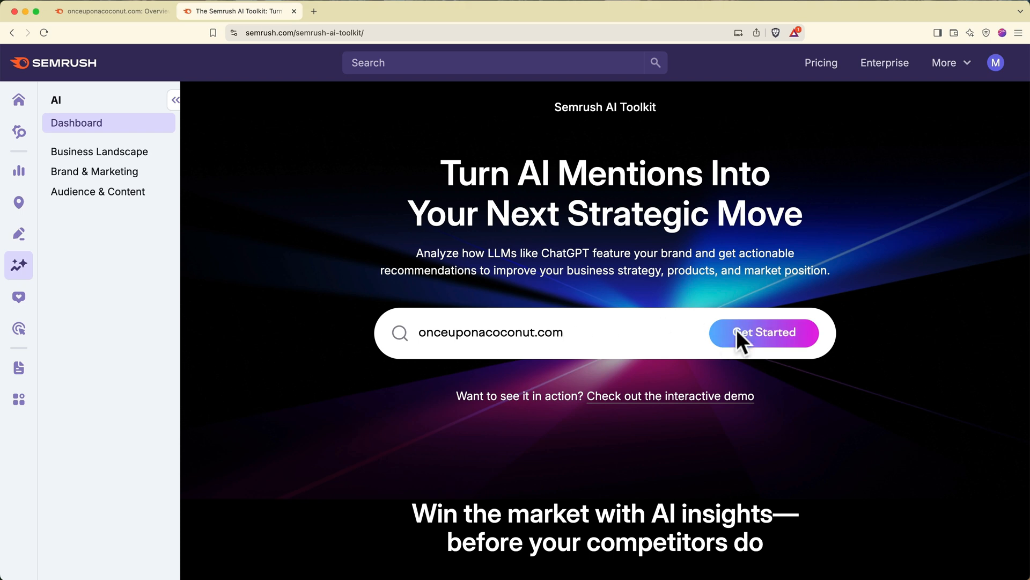
pyautogui.click(746, 332)
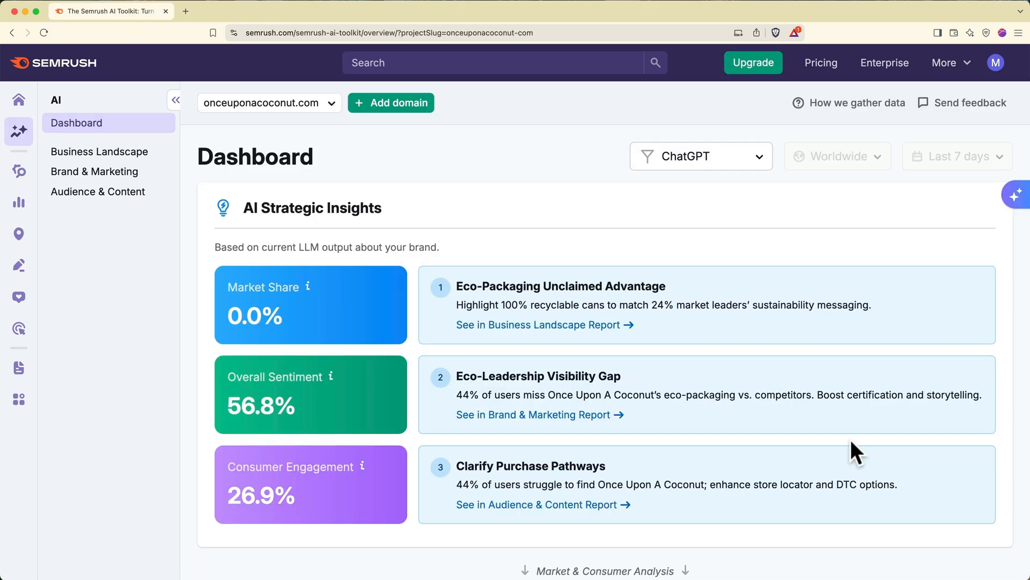
pyautogui.scroll(-5, 851, 439)
pyautogui.scroll(-4, 851, 439)
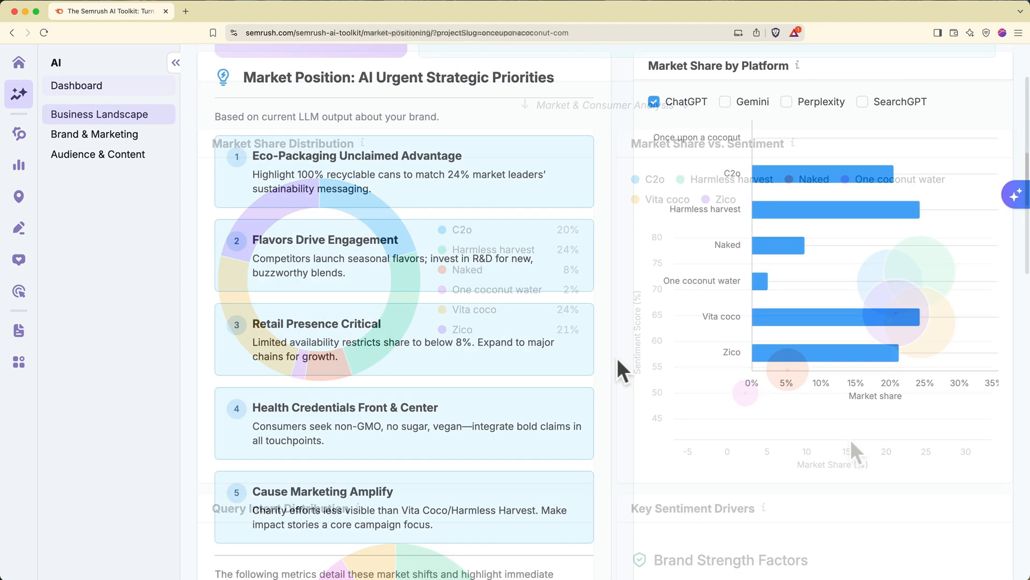
# - Add Gemini, Perplexity and SearchGPT alongside ChatGPT in the Market Share by Platform chart
pyautogui.click(729, 108)
pyautogui.click(787, 103)
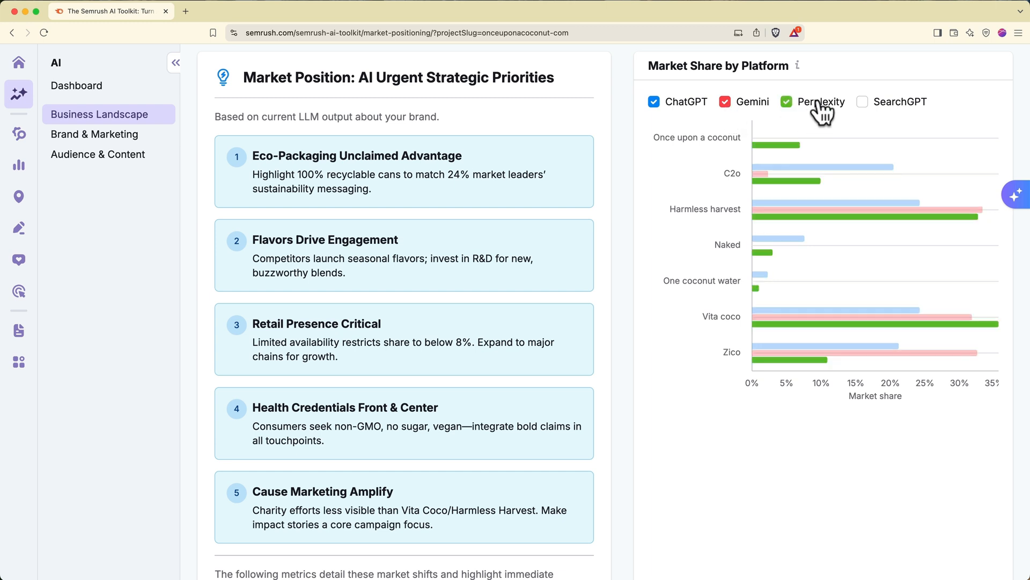
pyautogui.click(862, 103)
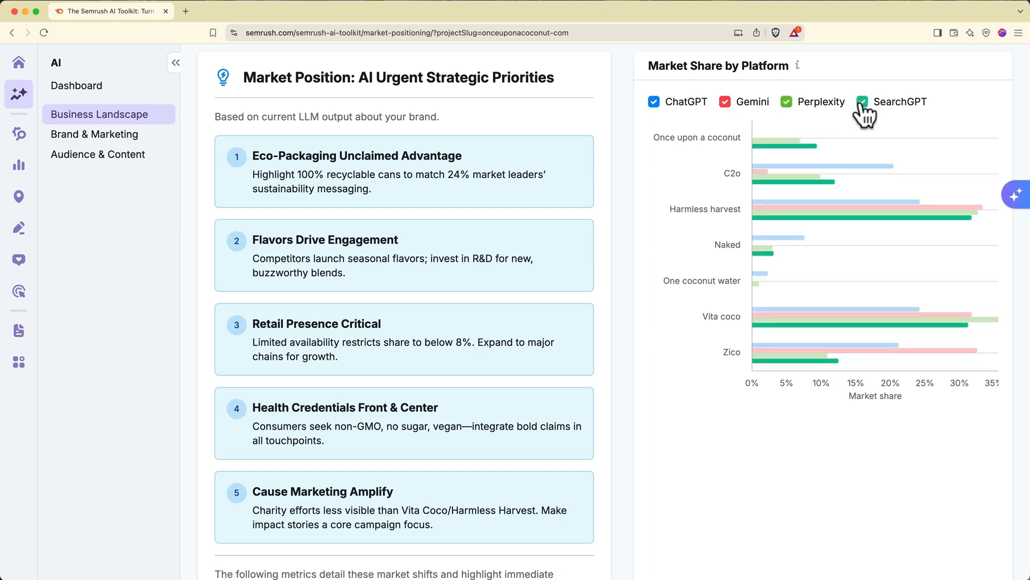